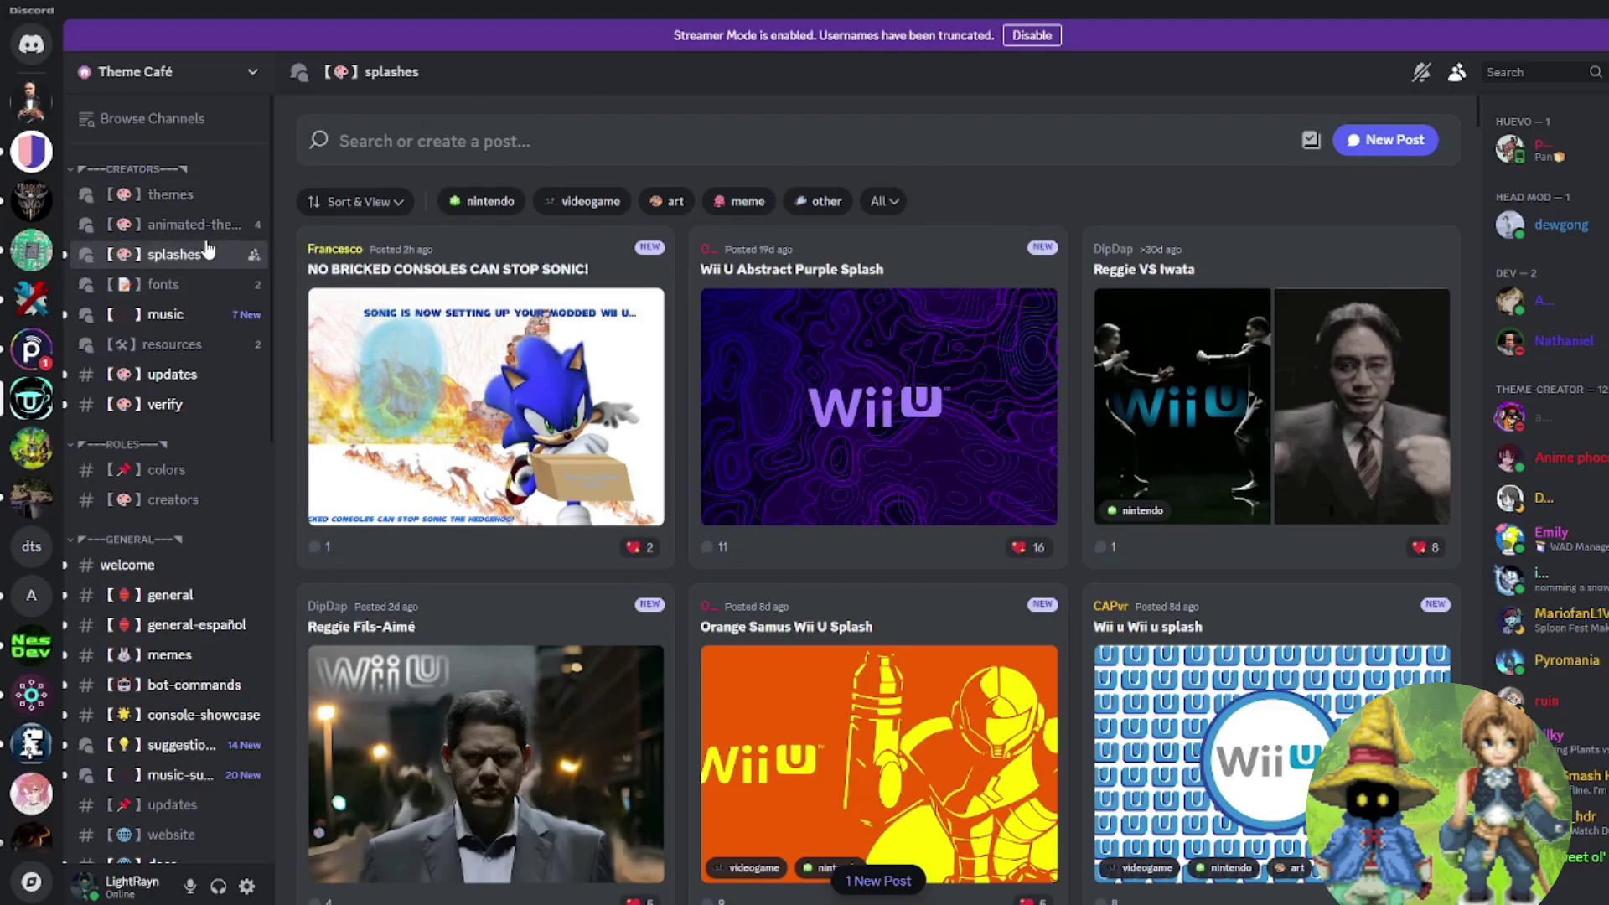
Scroll through the splashes forum, then browse the themes forum channel
{"action": "mouse_move", "coordinate": [201, 244]}
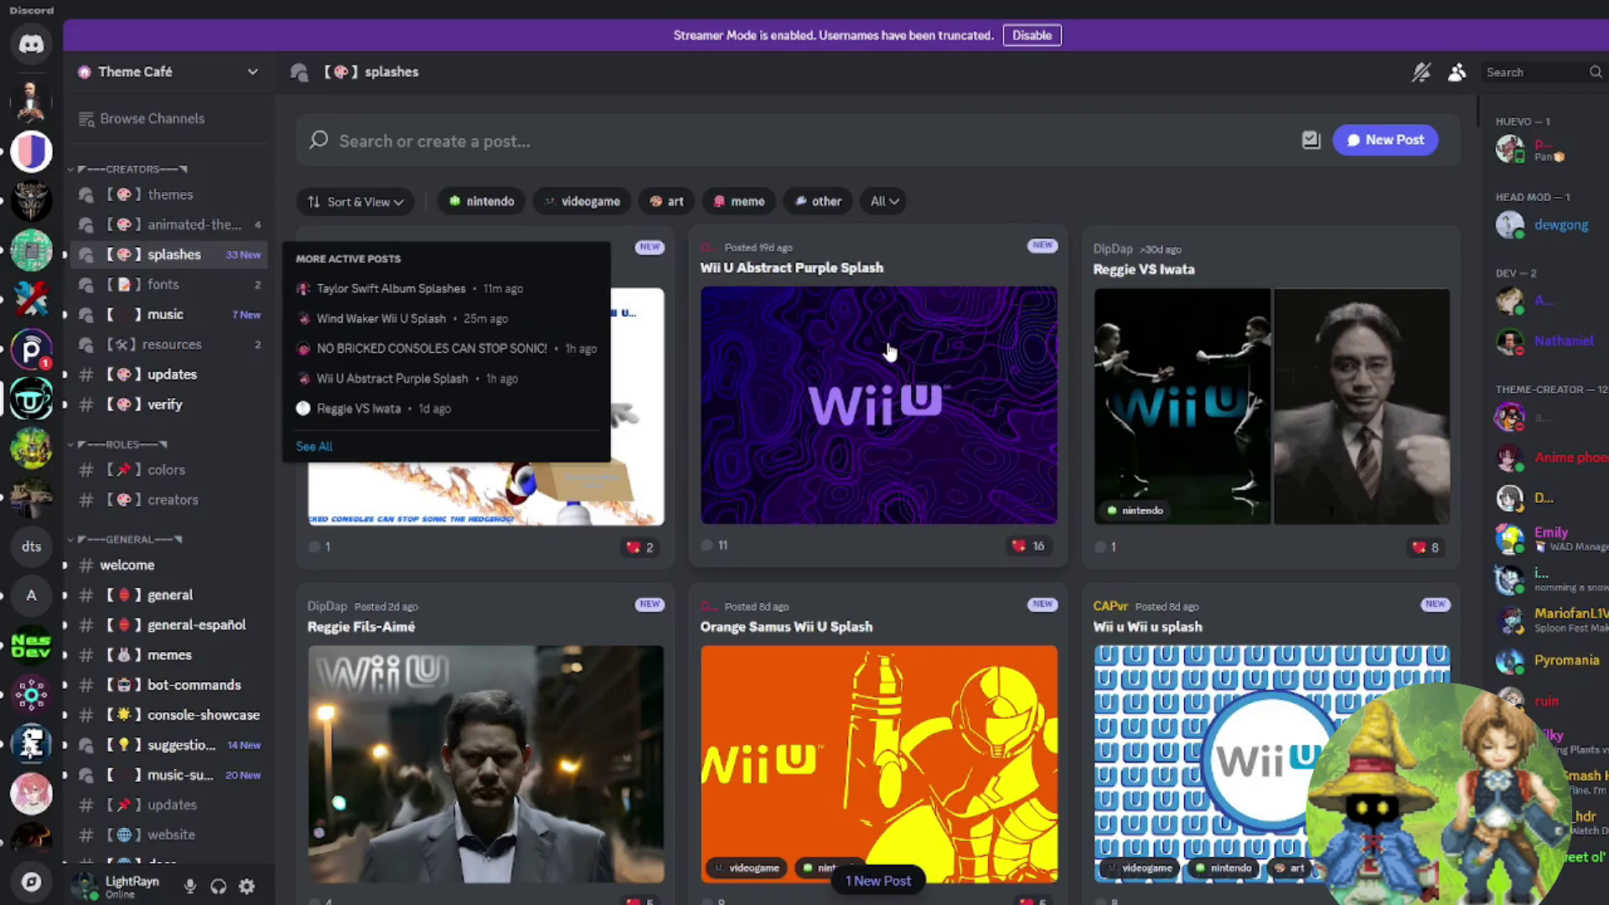
{"action": "scroll", "coordinate": [943, 350], "scroll_direction": "down", "scroll_amount": 20}
{"action": "scroll", "coordinate": [945, 352], "scroll_direction": "down", "scroll_amount": 3}
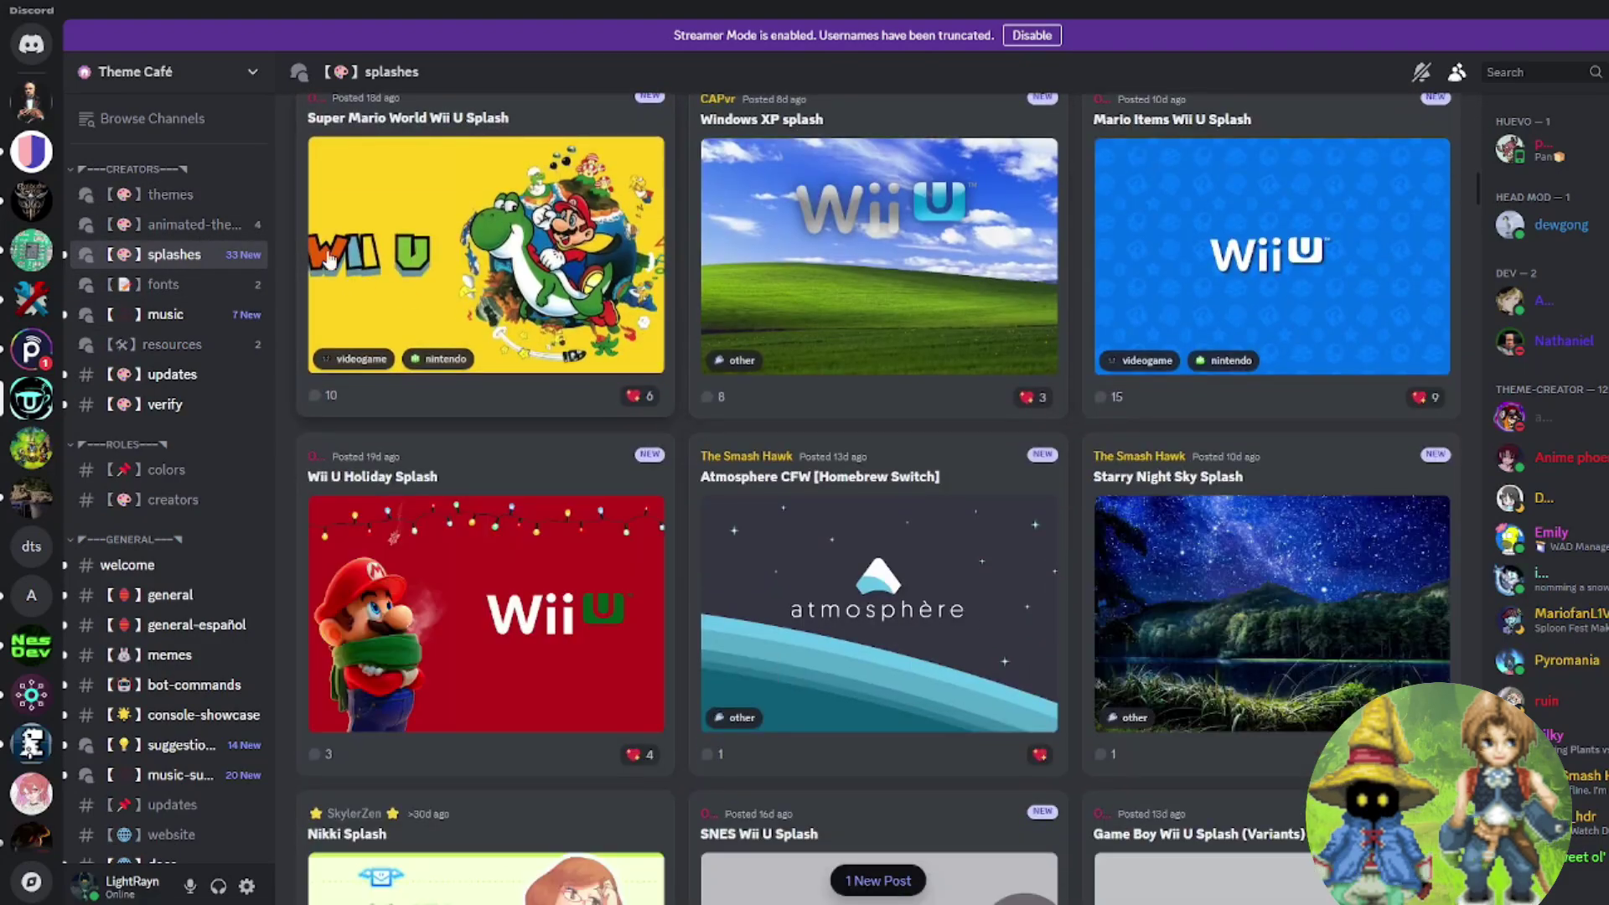
{"action": "left_click", "coordinate": [176, 199]}
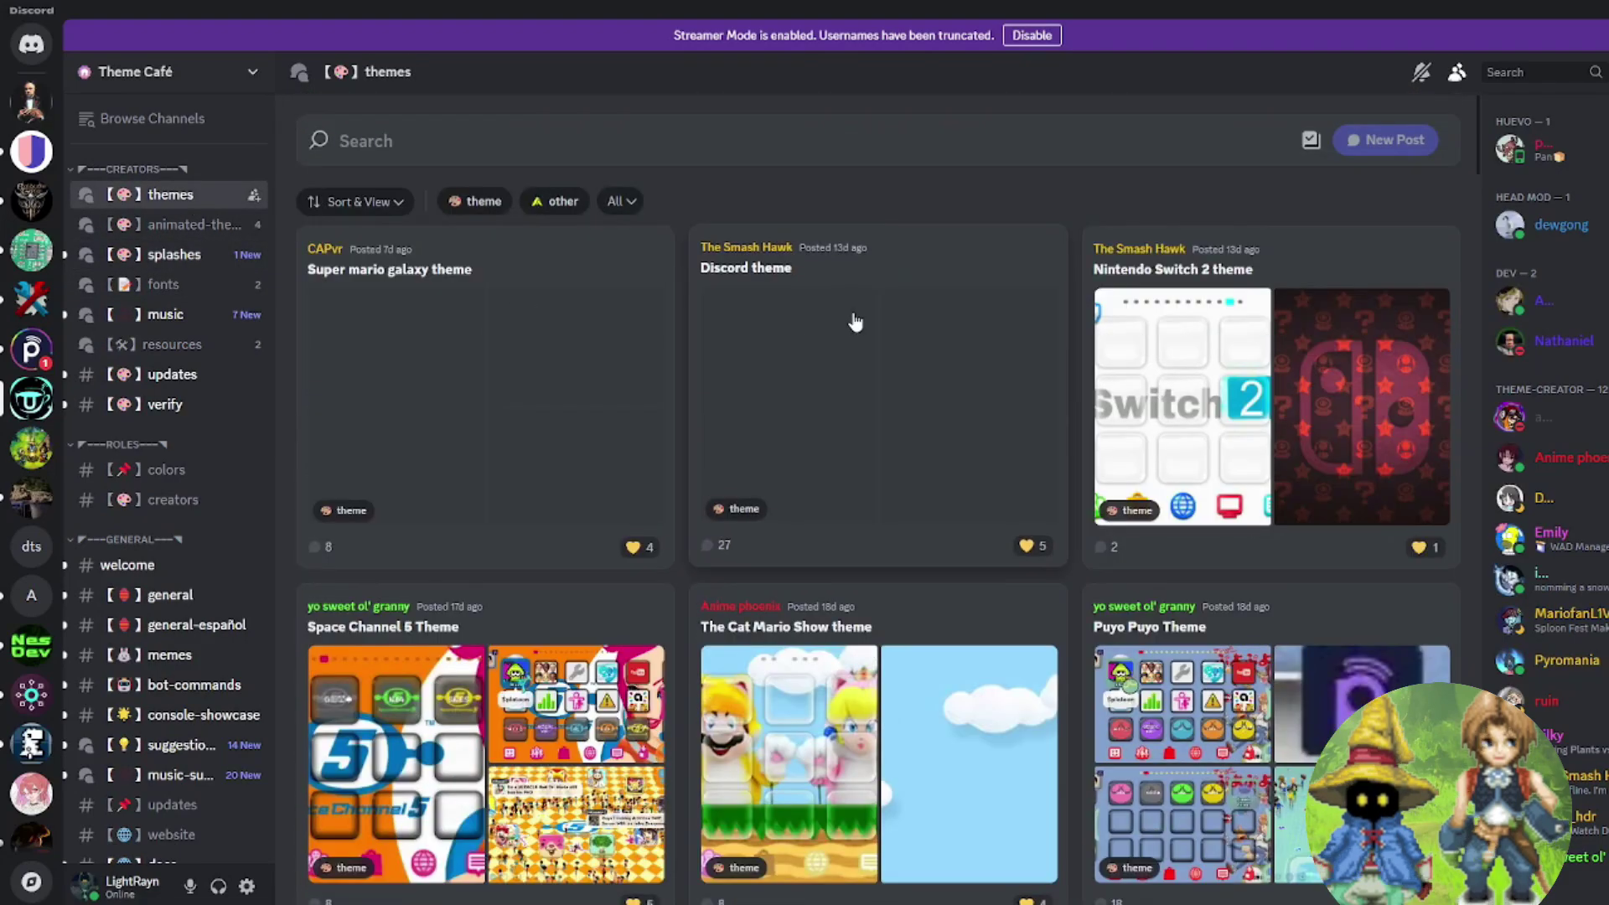
{"action": "scroll", "coordinate": [855, 323], "scroll_direction": "down", "scroll_amount": 10}
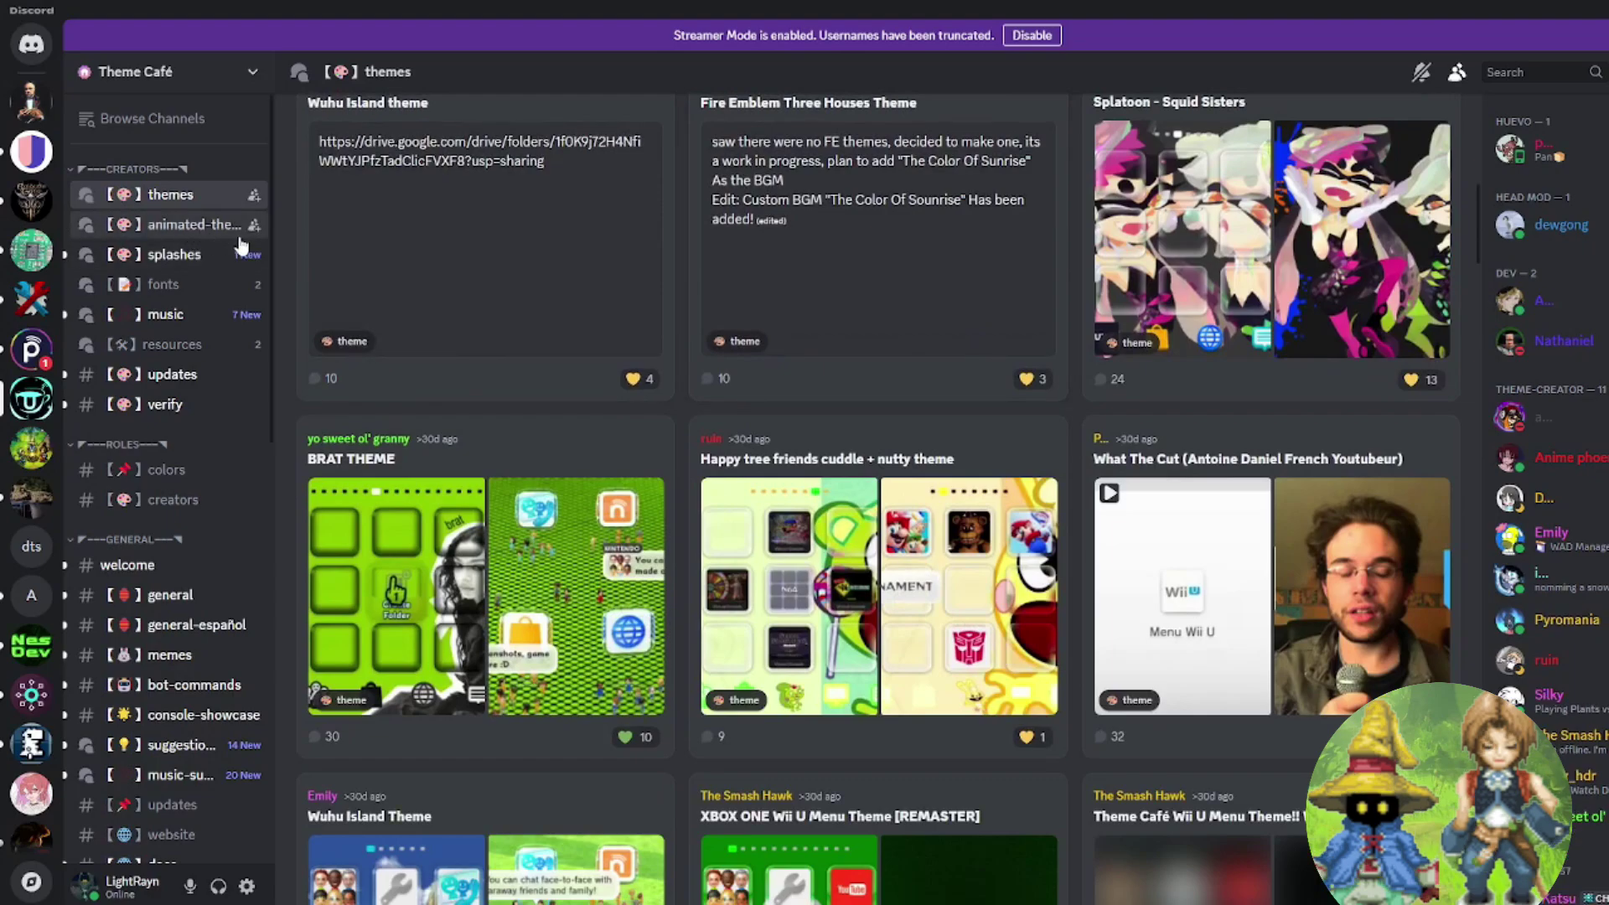
Browse the animated-themes forum down to the 'Tears of the kingdom!' post
{"action": "left_click", "coordinate": [191, 228]}
{"action": "scroll", "coordinate": [862, 360], "scroll_direction": "down", "scroll_amount": 3}
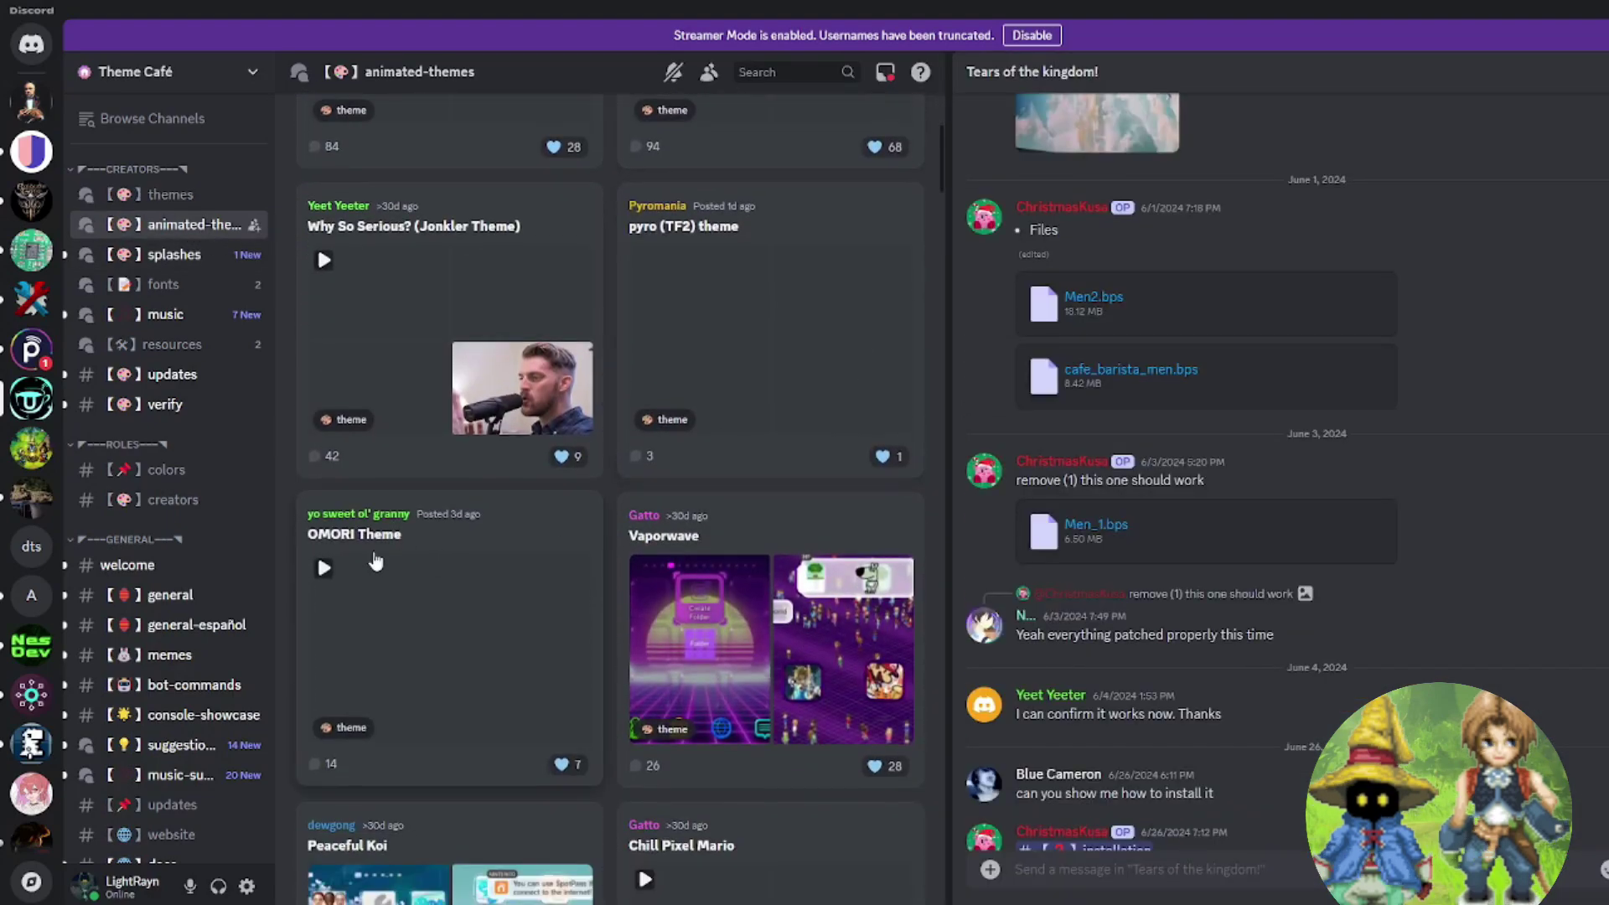
{"action": "scroll", "coordinate": [202, 646], "scroll_direction": "down", "scroll_amount": 9}
{"action": "scroll", "coordinate": [206, 637], "scroll_direction": "down", "scroll_amount": 1}
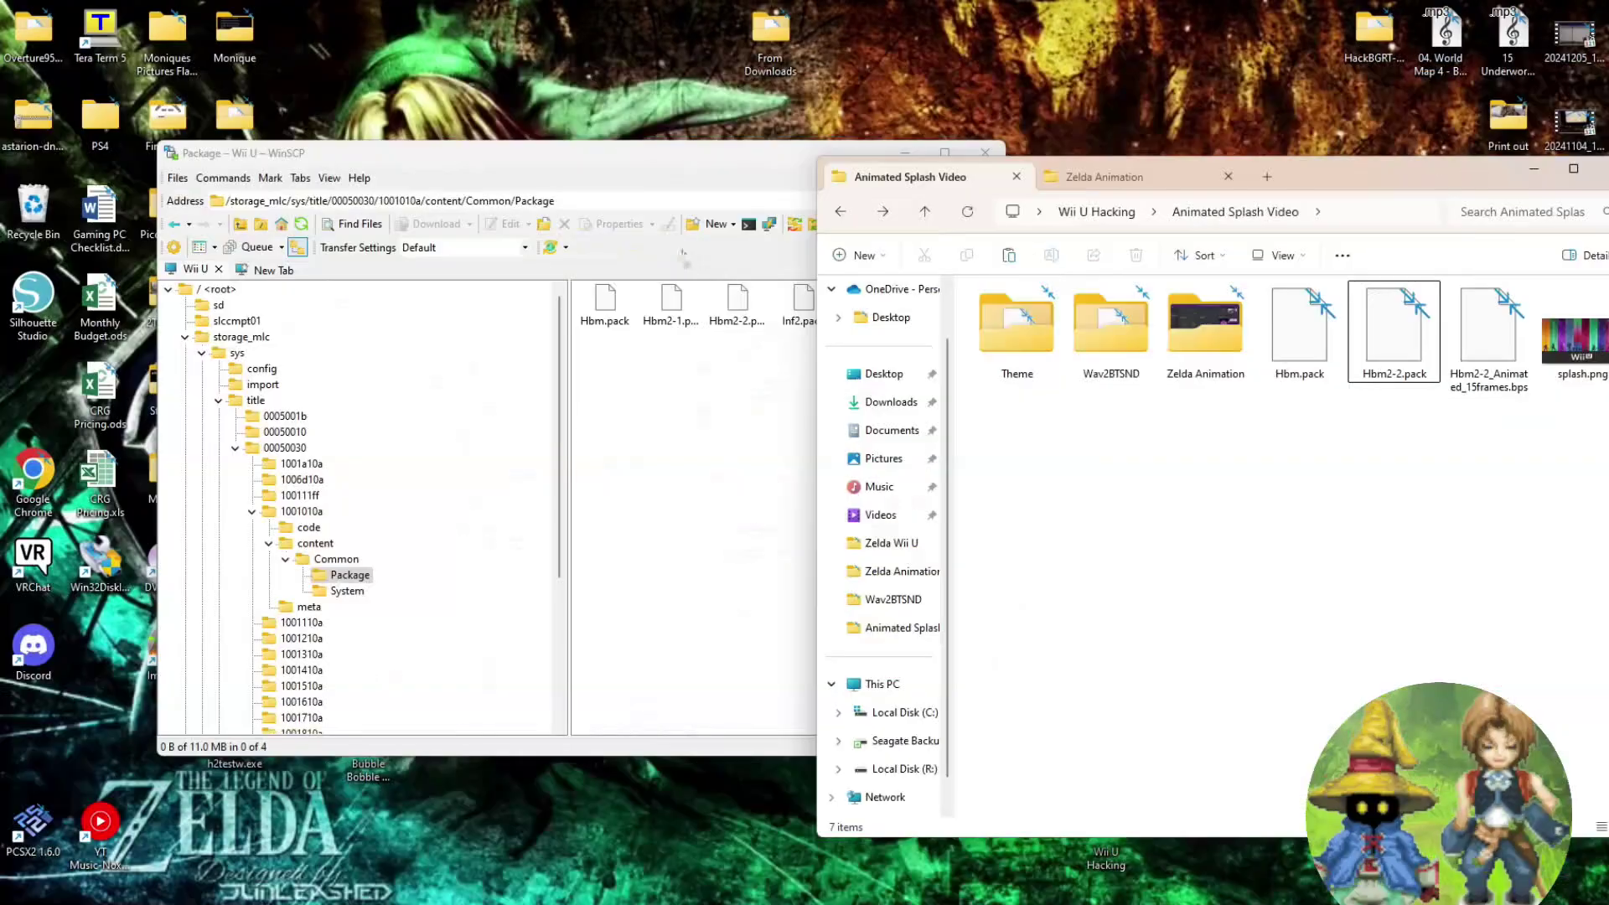
Check Hbm.pack and Hbm2-2.pack on the console in WinSCP, then select the local Hbm.pack
{"action": "left_click", "coordinate": [600, 201]}
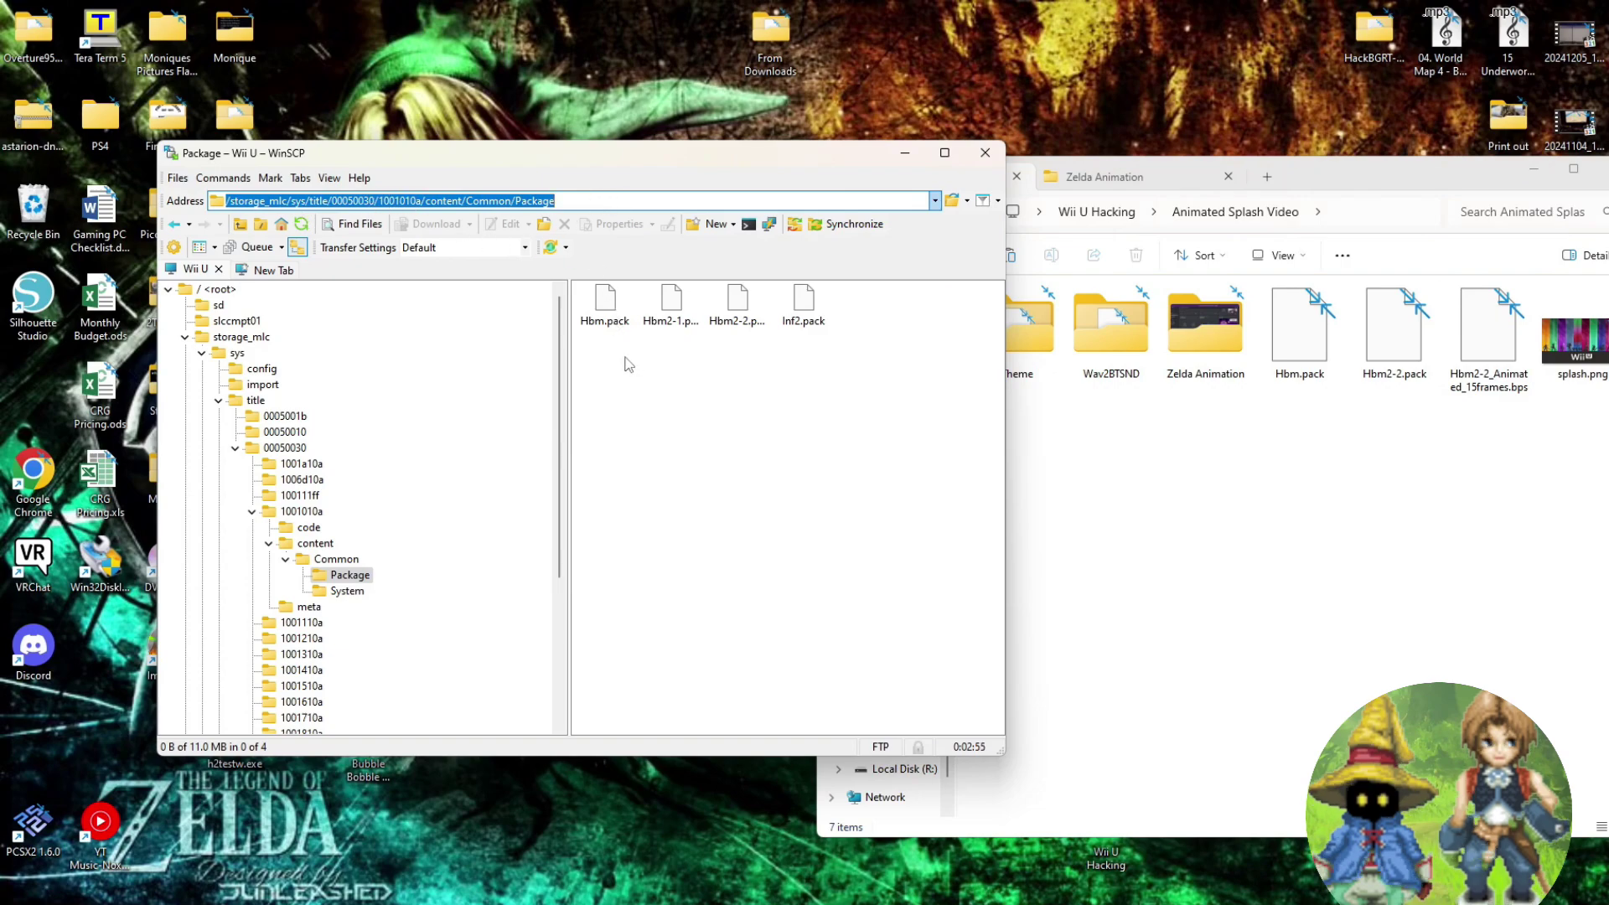
{"action": "left_click", "coordinate": [603, 304]}
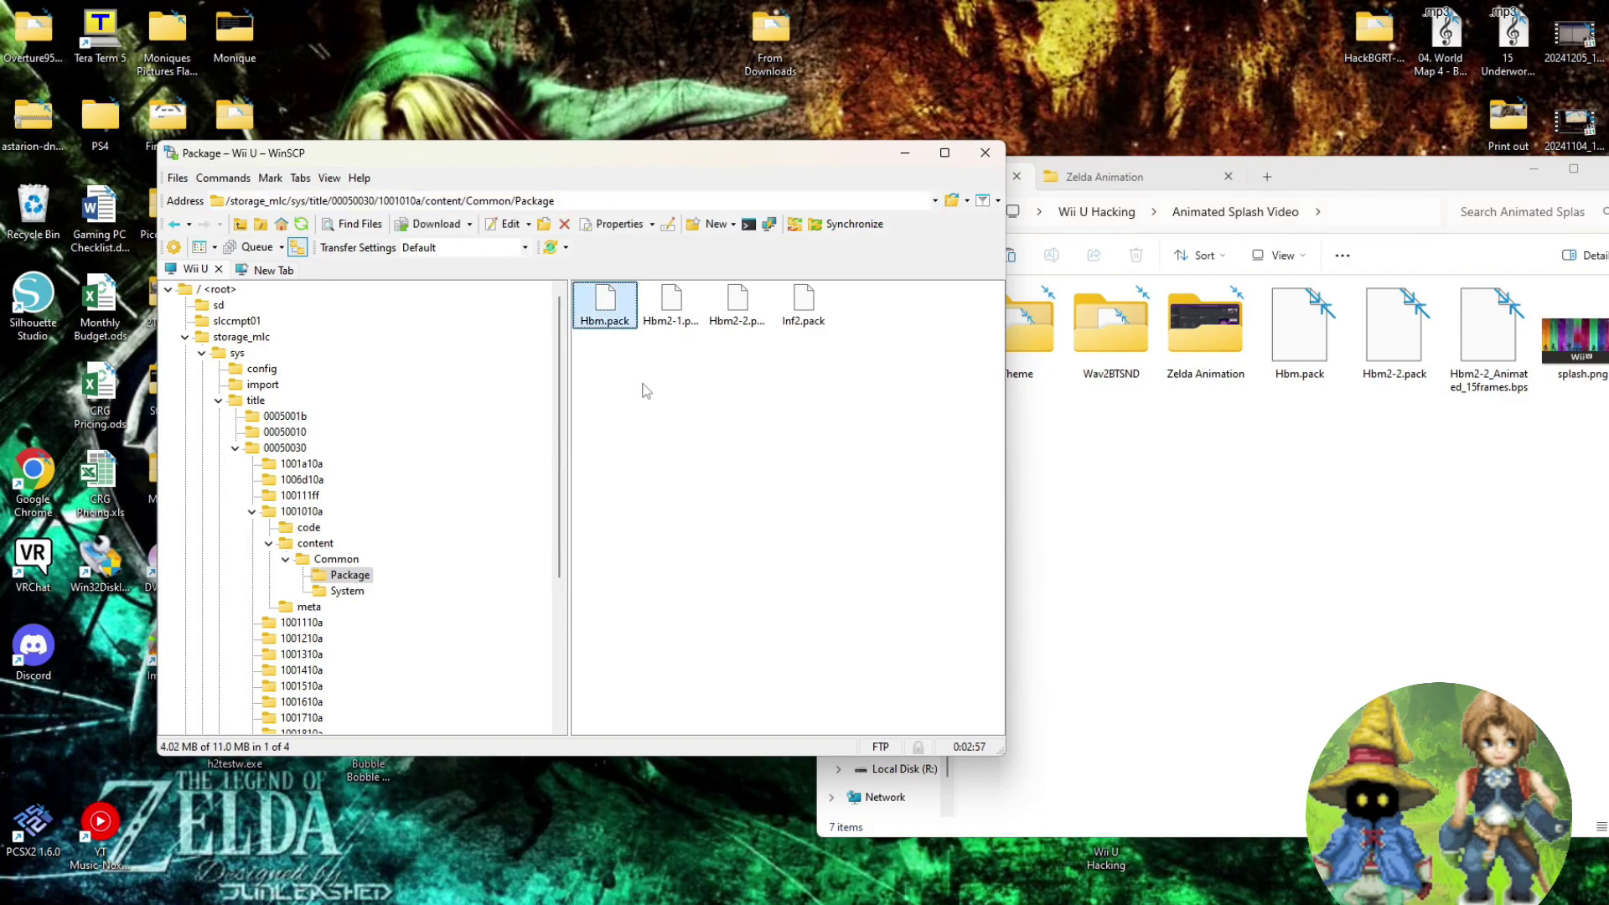
{"action": "left_click", "coordinate": [739, 306]}
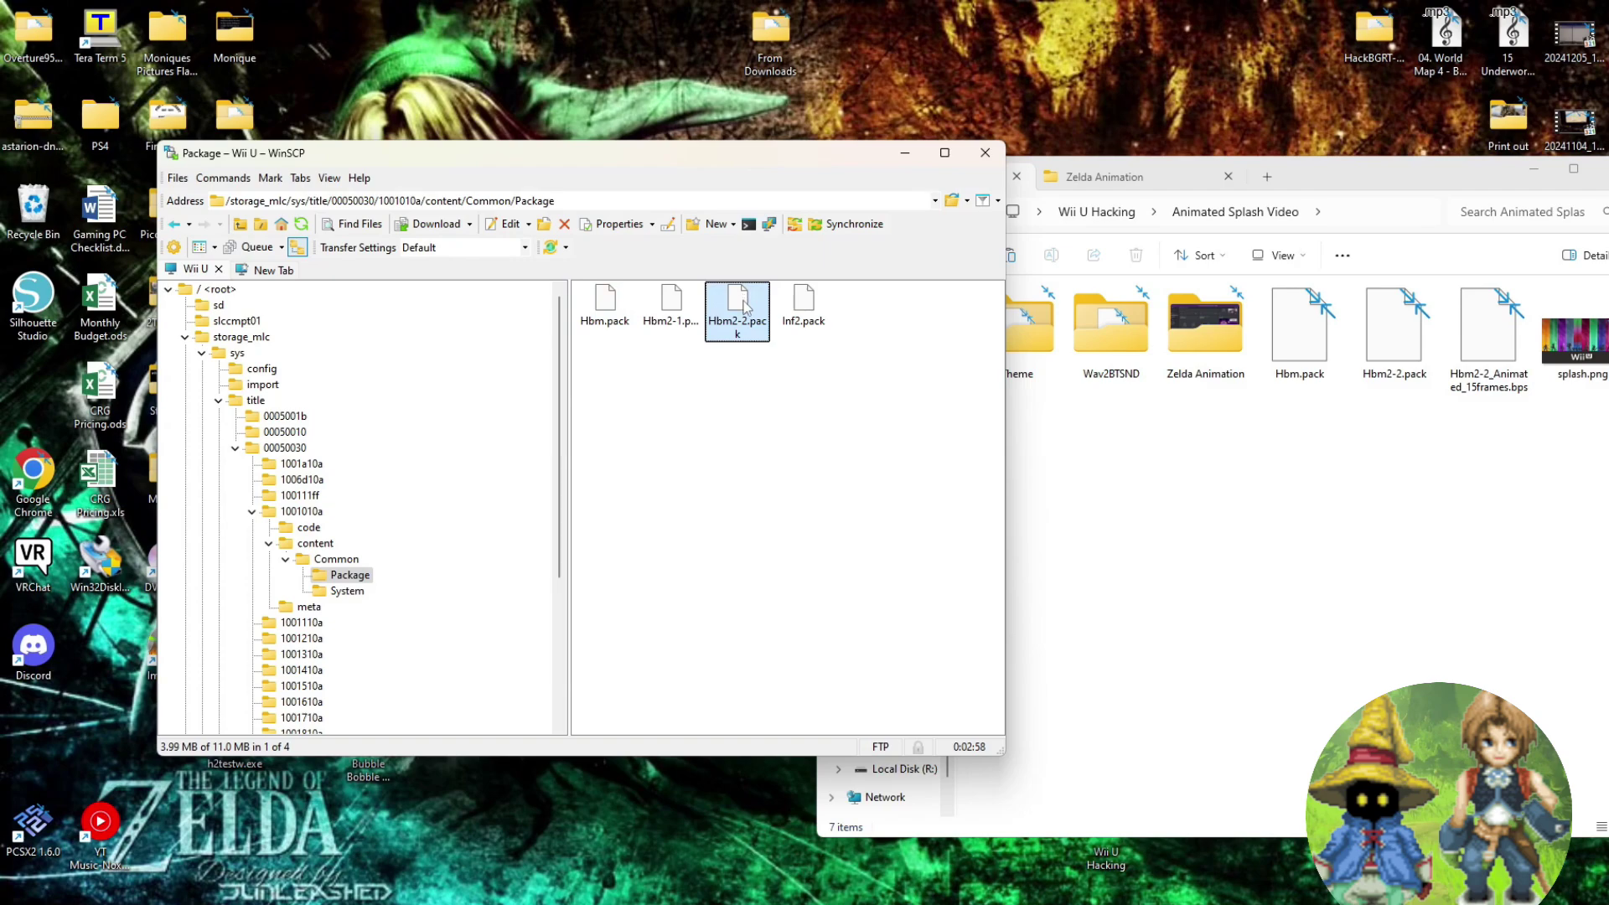
{"action": "left_click", "coordinate": [757, 417]}
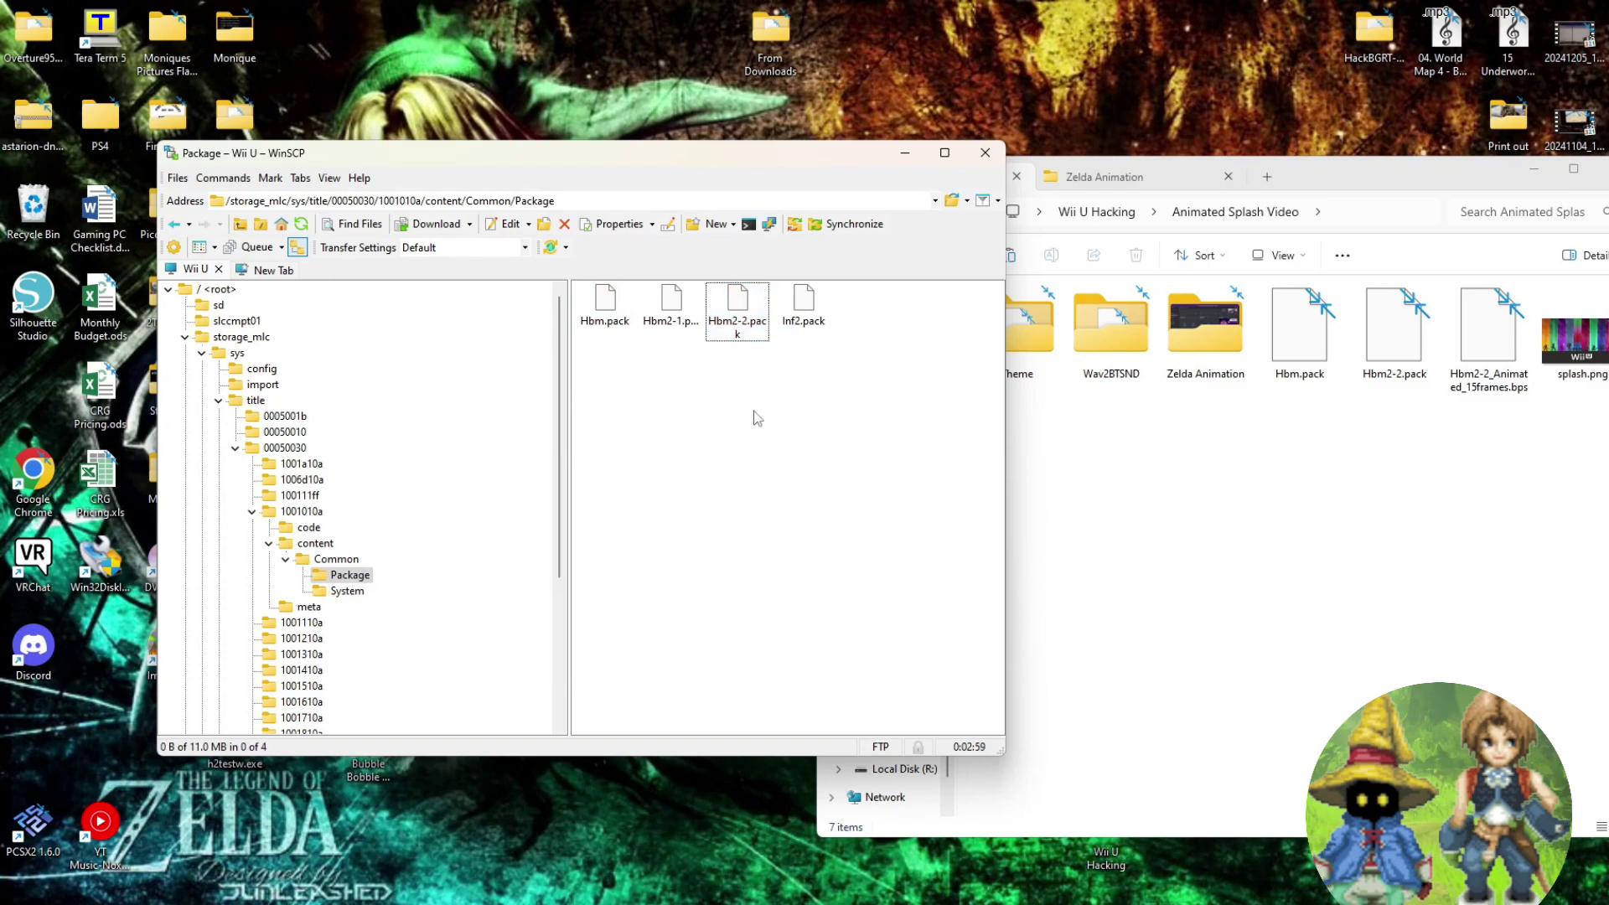
{"action": "left_click", "coordinate": [1252, 495]}
{"action": "left_click", "coordinate": [1312, 381]}
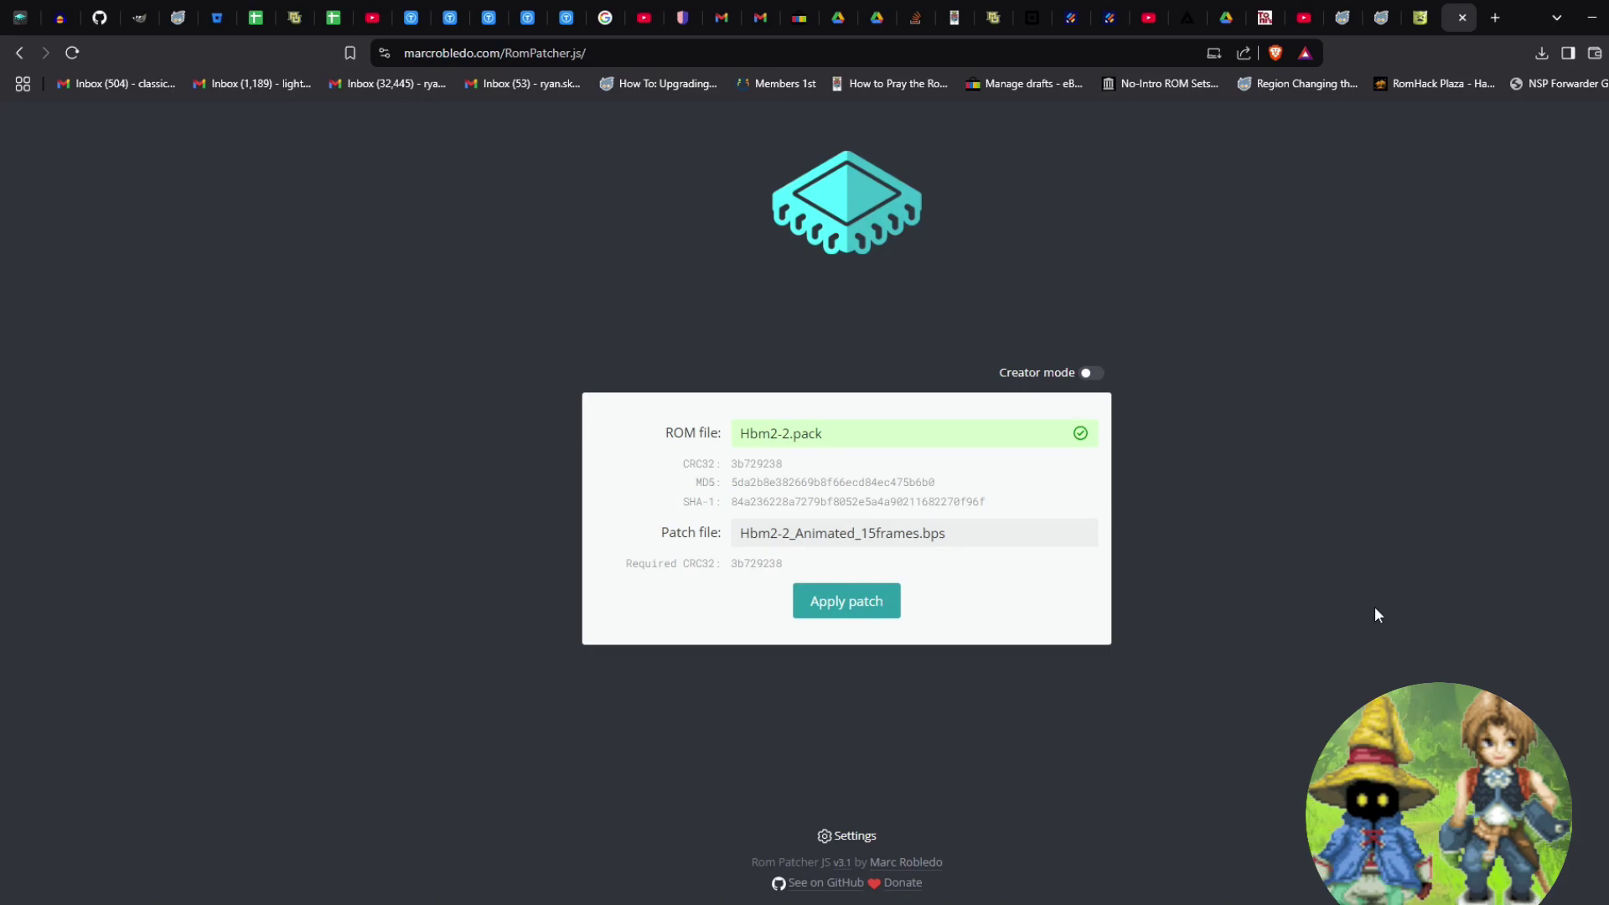
Minimise the Rom Patcher JS browser to reveal the desktop
{"action": "left_click", "coordinate": [1590, 24]}
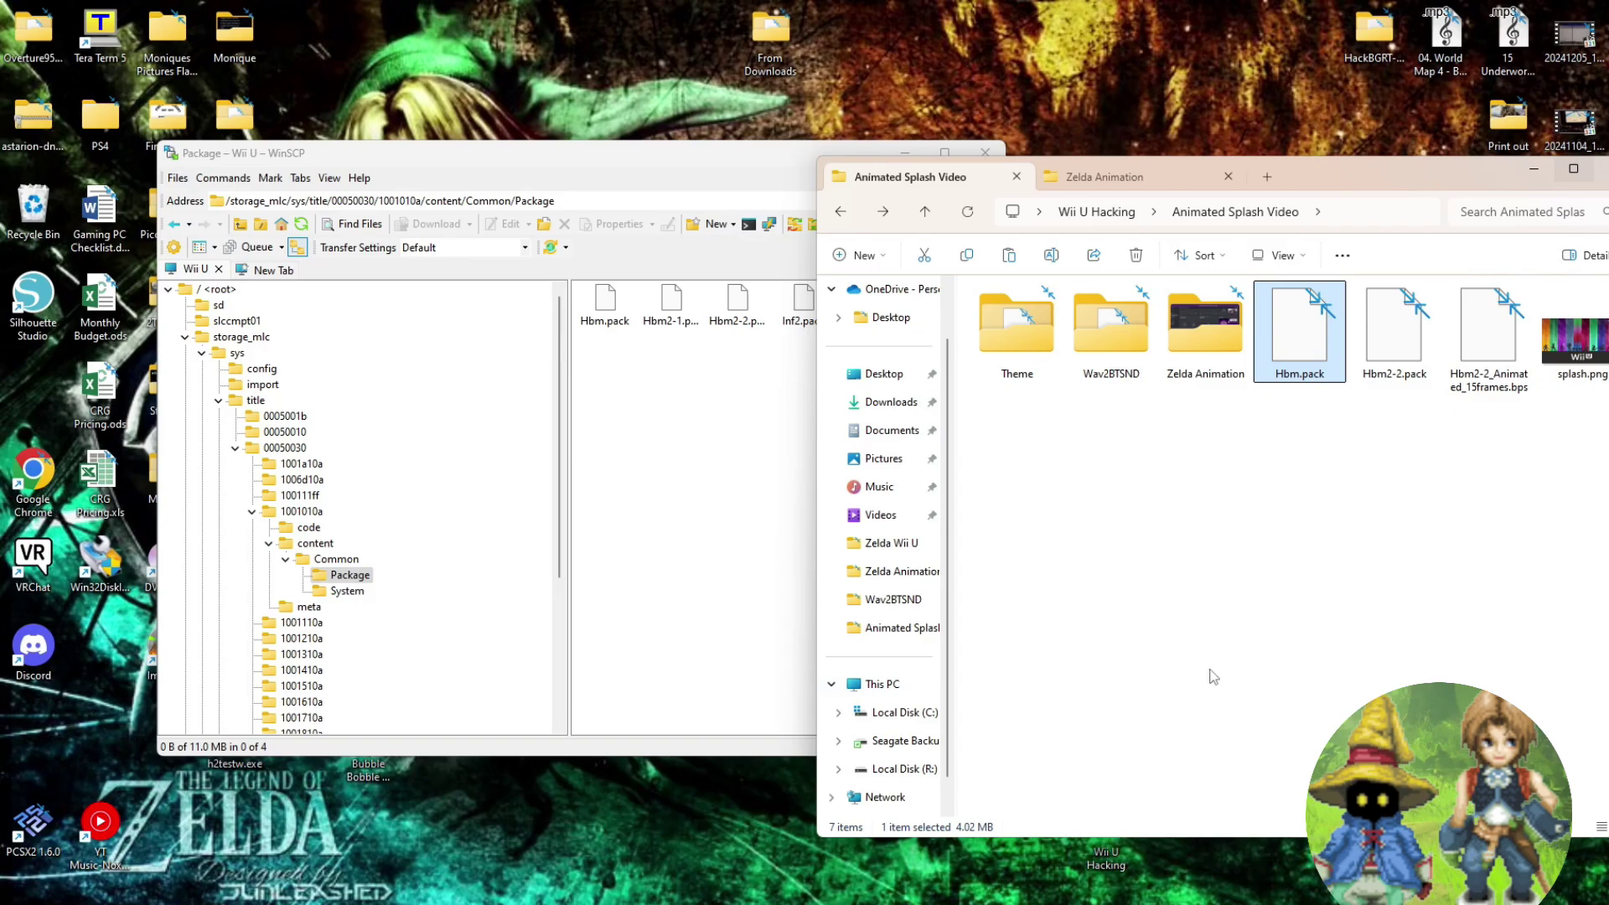
Close and relaunch WinSCP, and log in to the saved Wii U site
{"action": "left_click", "coordinate": [804, 152]}
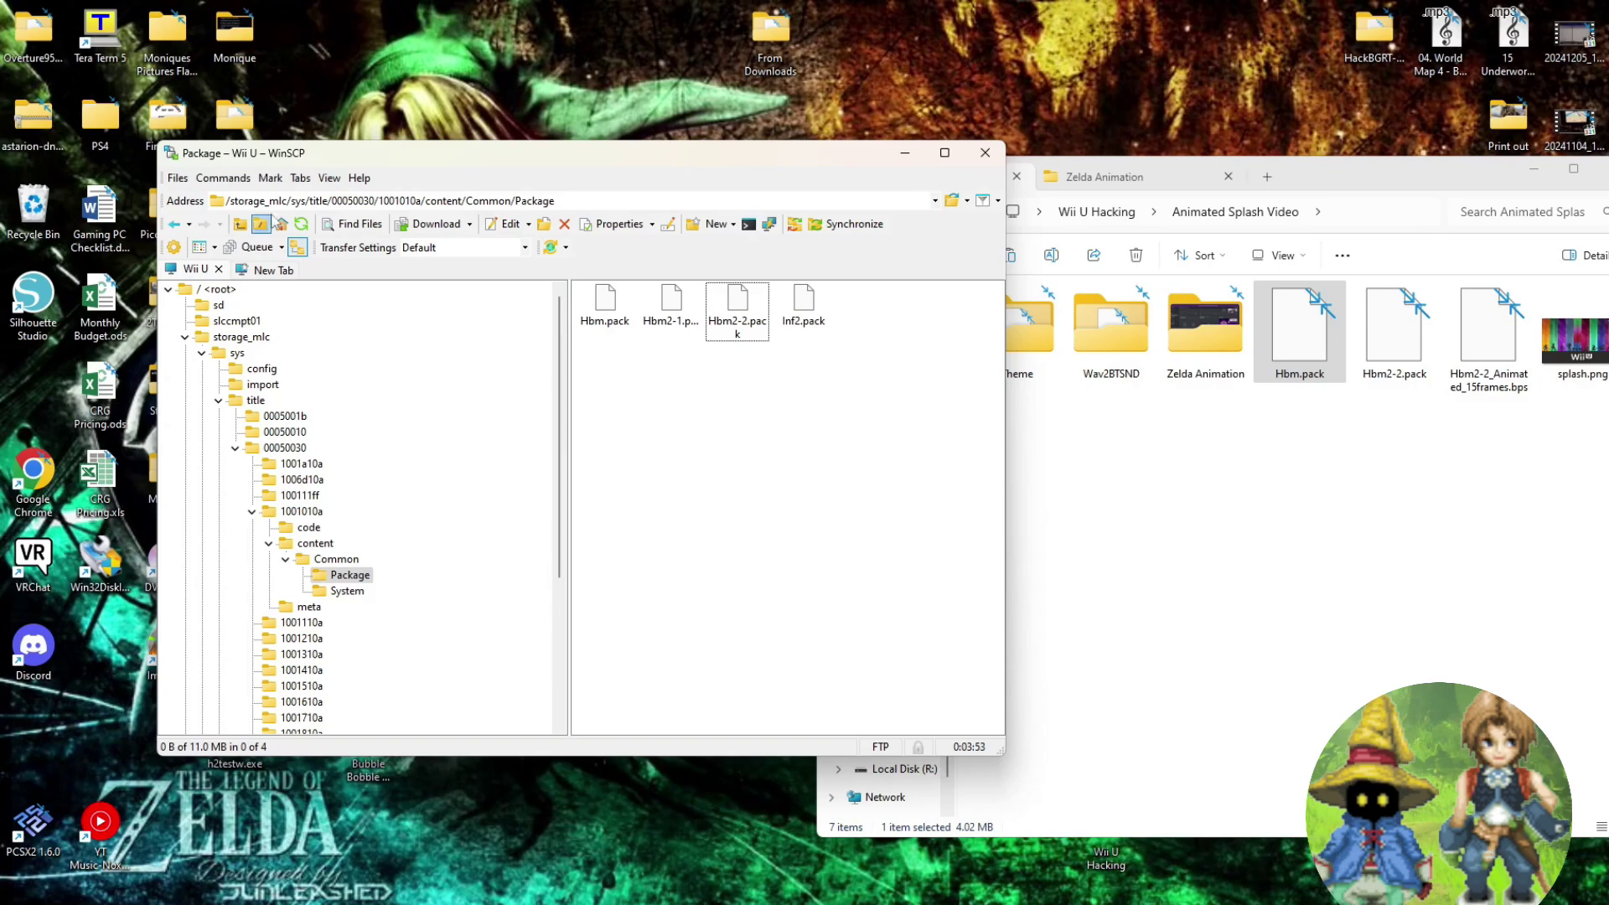
{"action": "left_click", "coordinate": [985, 153]}
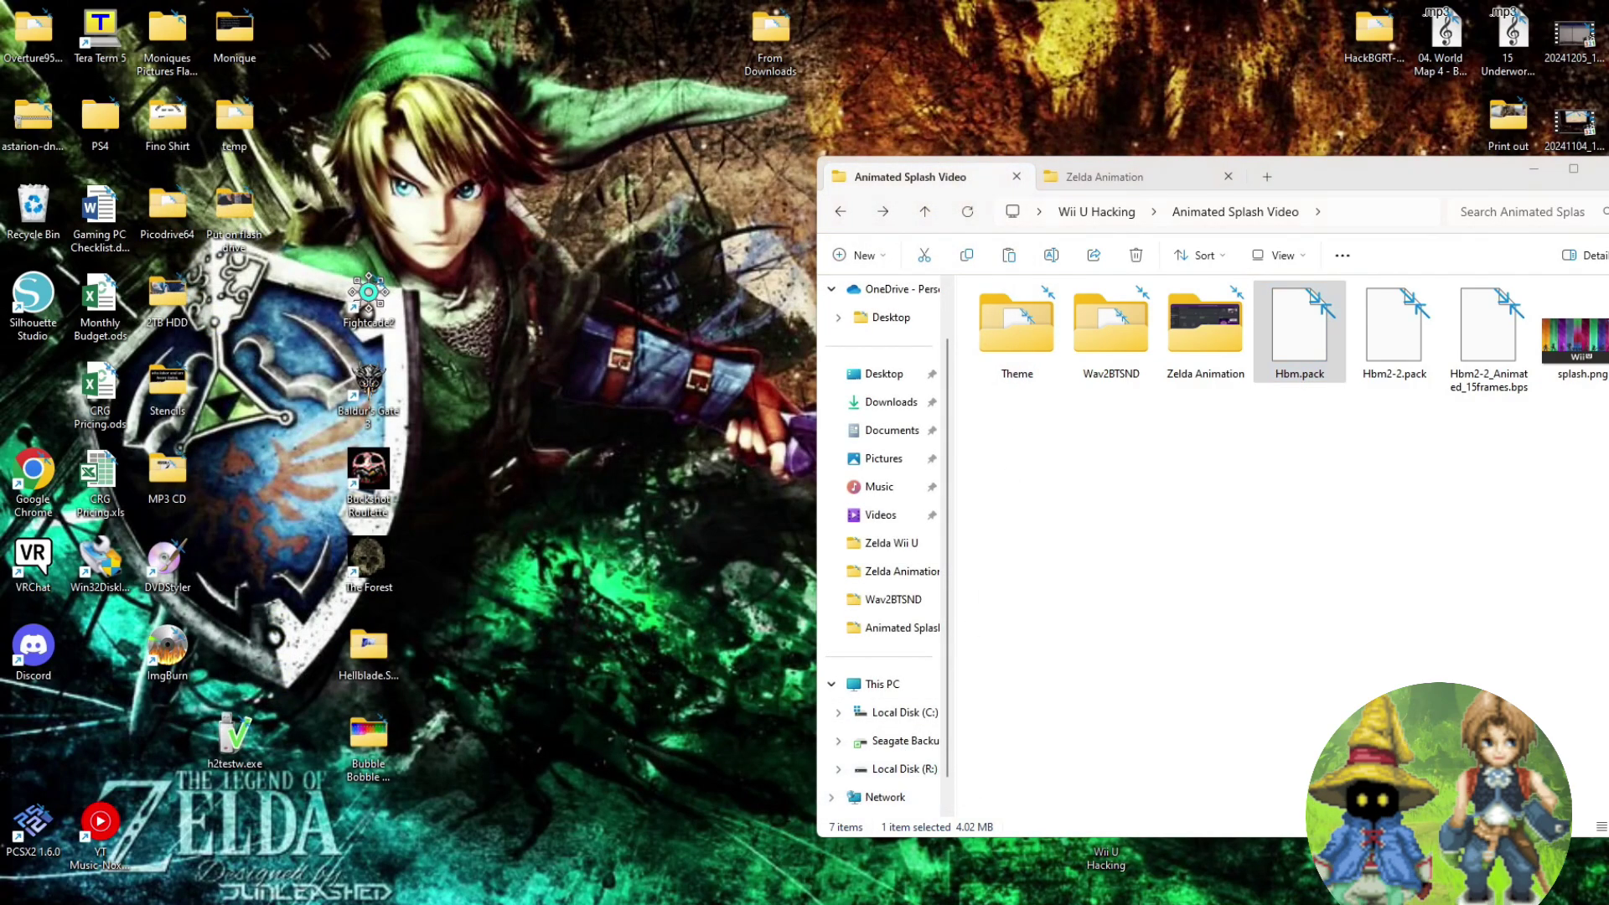
{"action": "left_click", "coordinate": [1005, 903]}
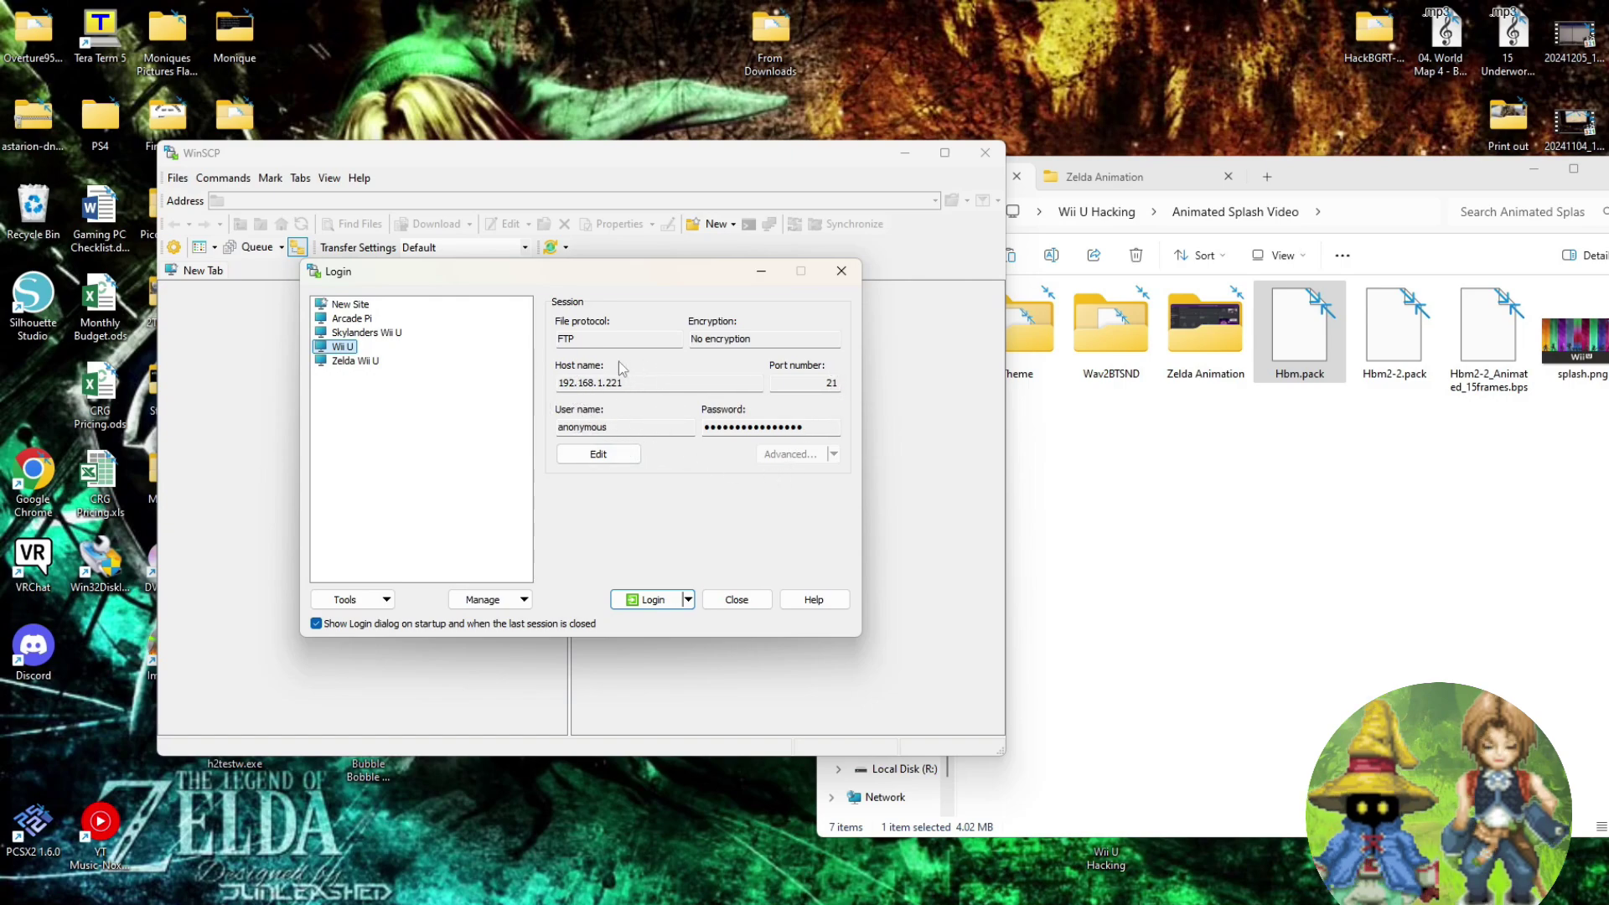
{"action": "left_click", "coordinate": [653, 601]}
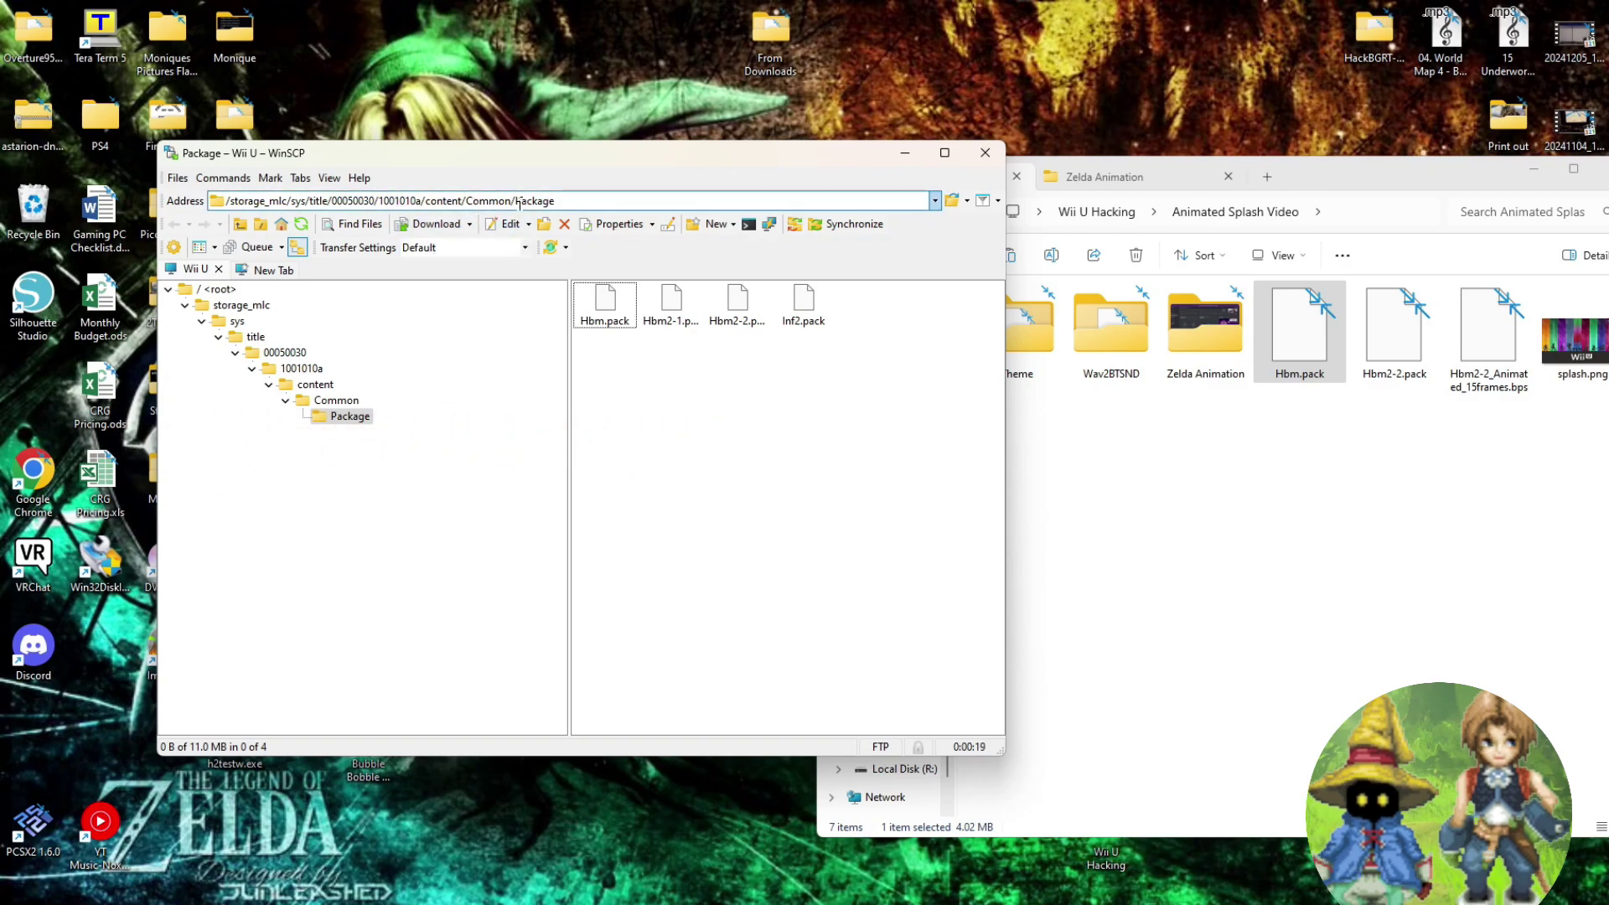
{"action": "left_click", "coordinate": [1154, 530]}
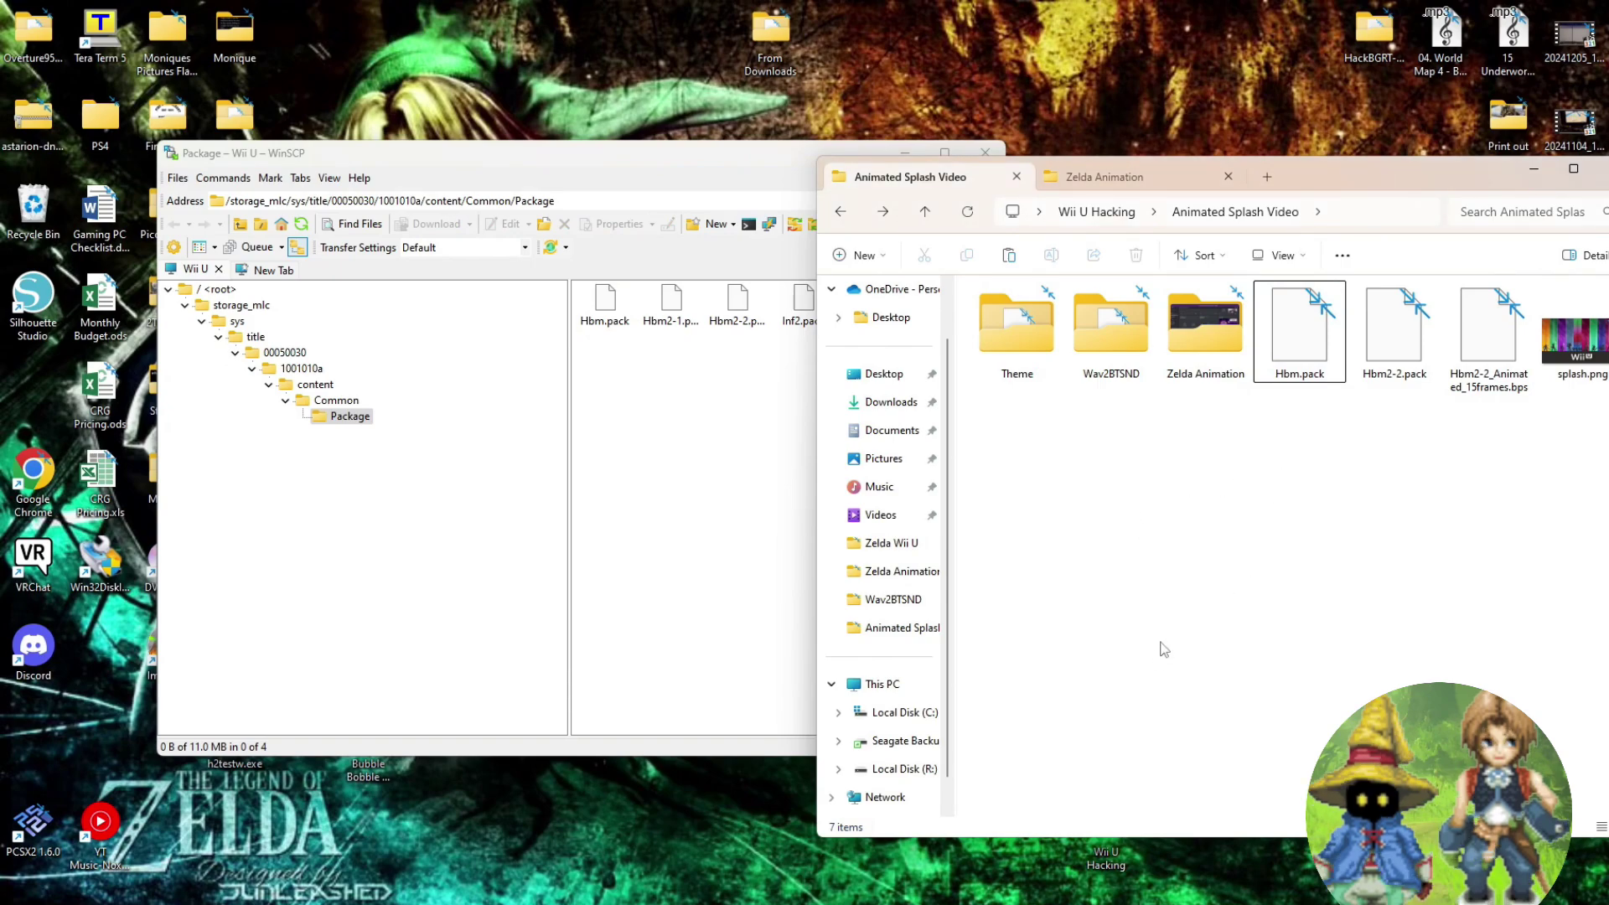
Load Hbm2-2.pack into Switch Toolbox, maximise its editor and expand it to show Common
{"action": "left_click", "coordinate": [1002, 846]}
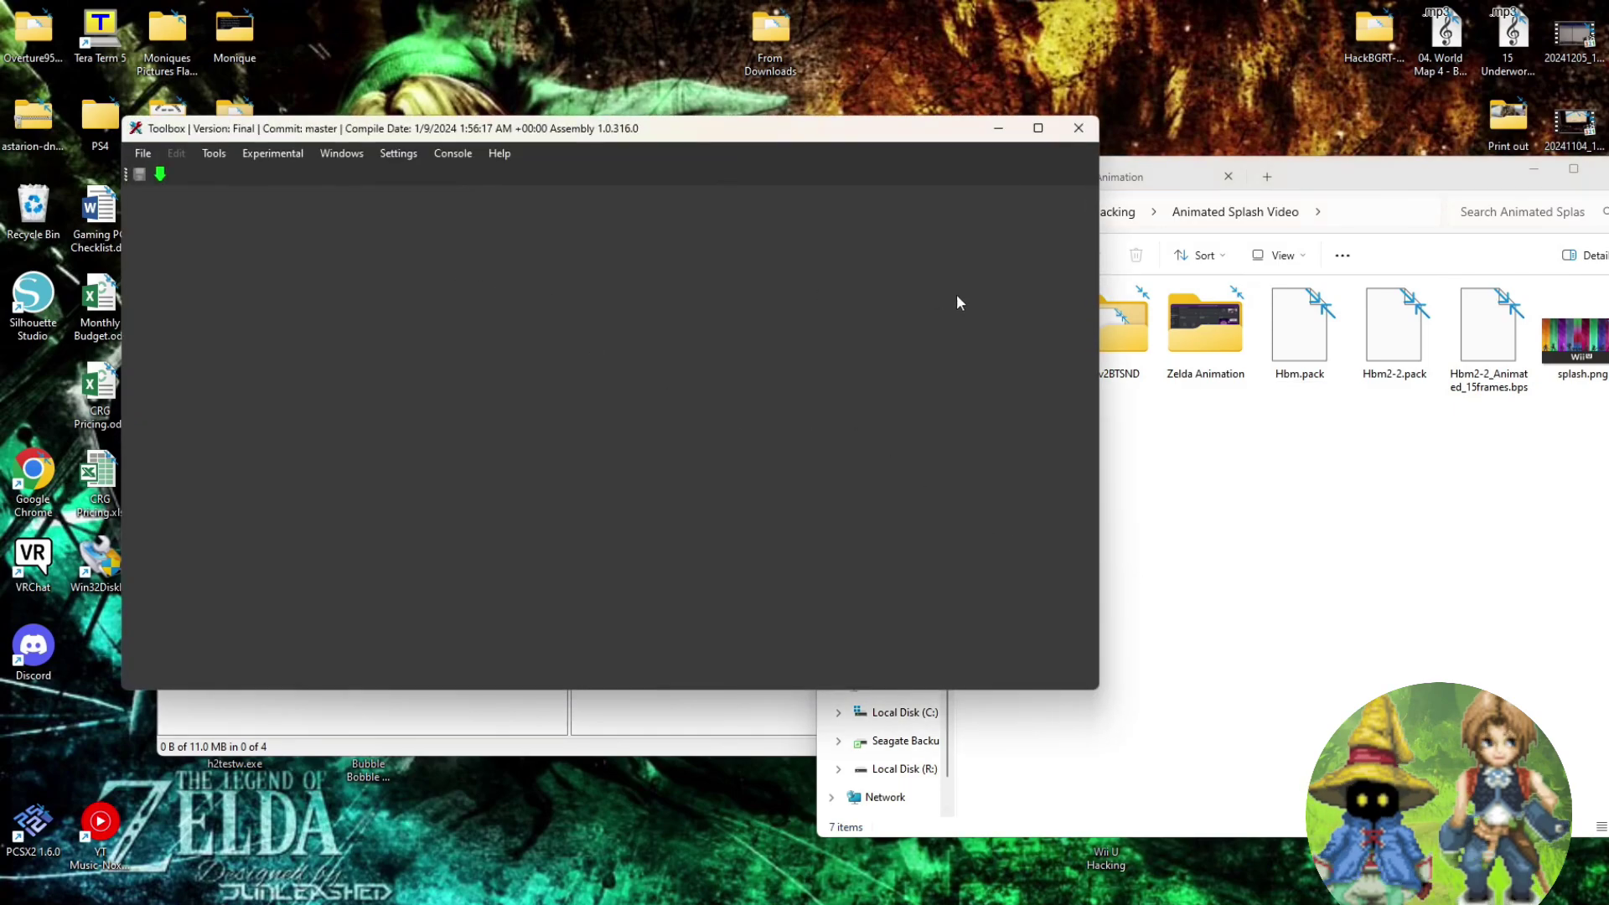
{"action": "left_click", "coordinate": [1304, 482]}
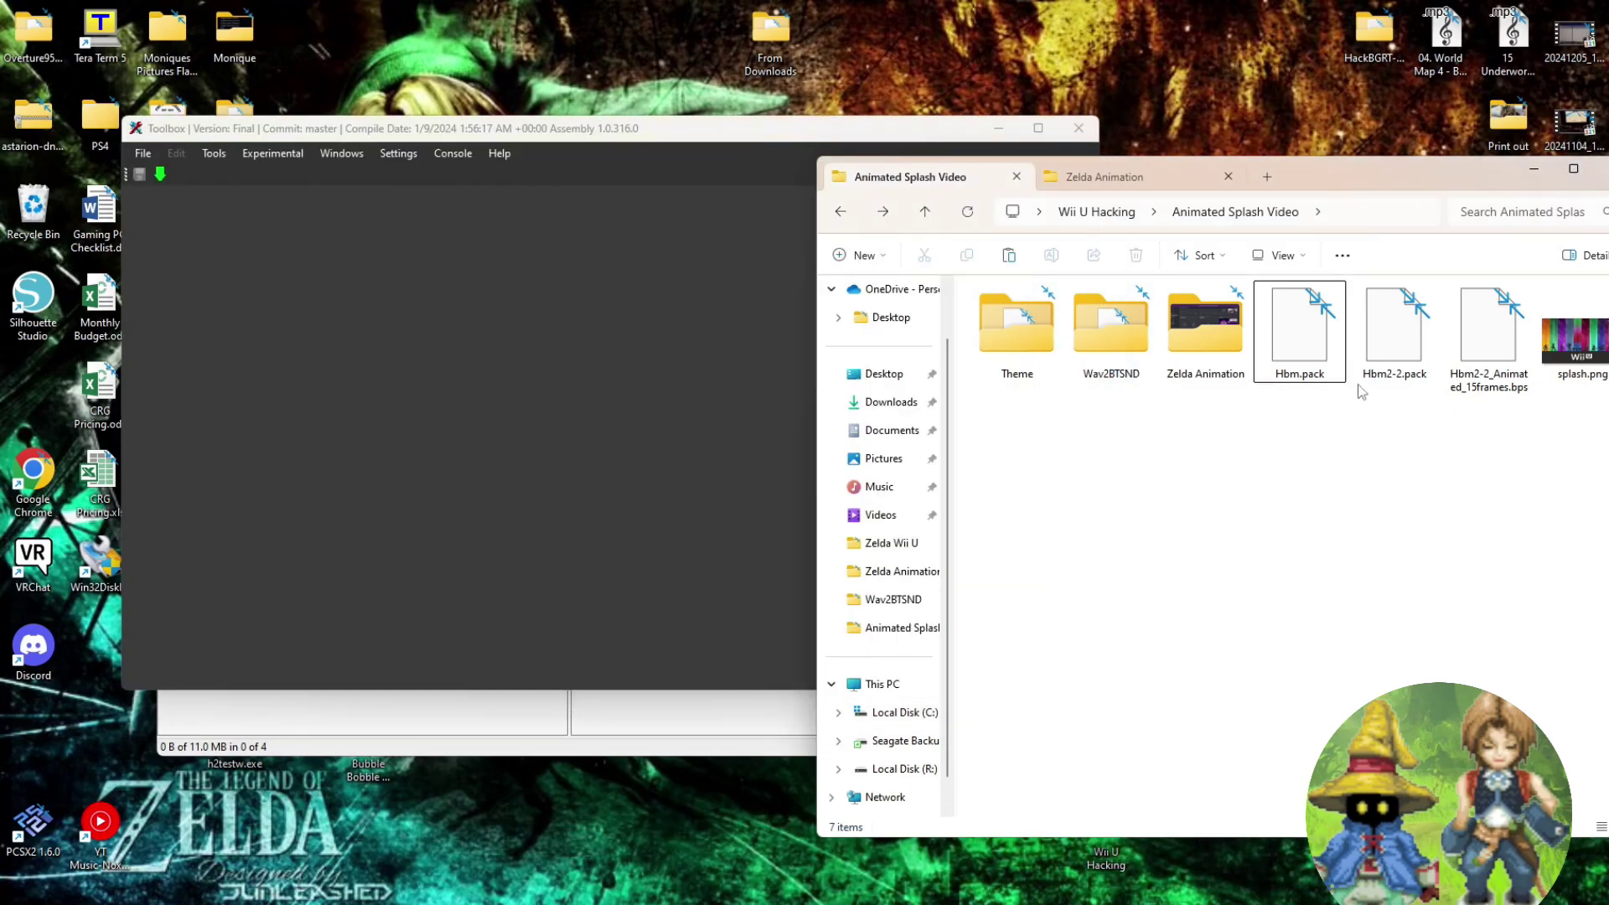
{"action": "left_click_drag", "start_coordinate": [1408, 335], "coordinate": [459, 375]}
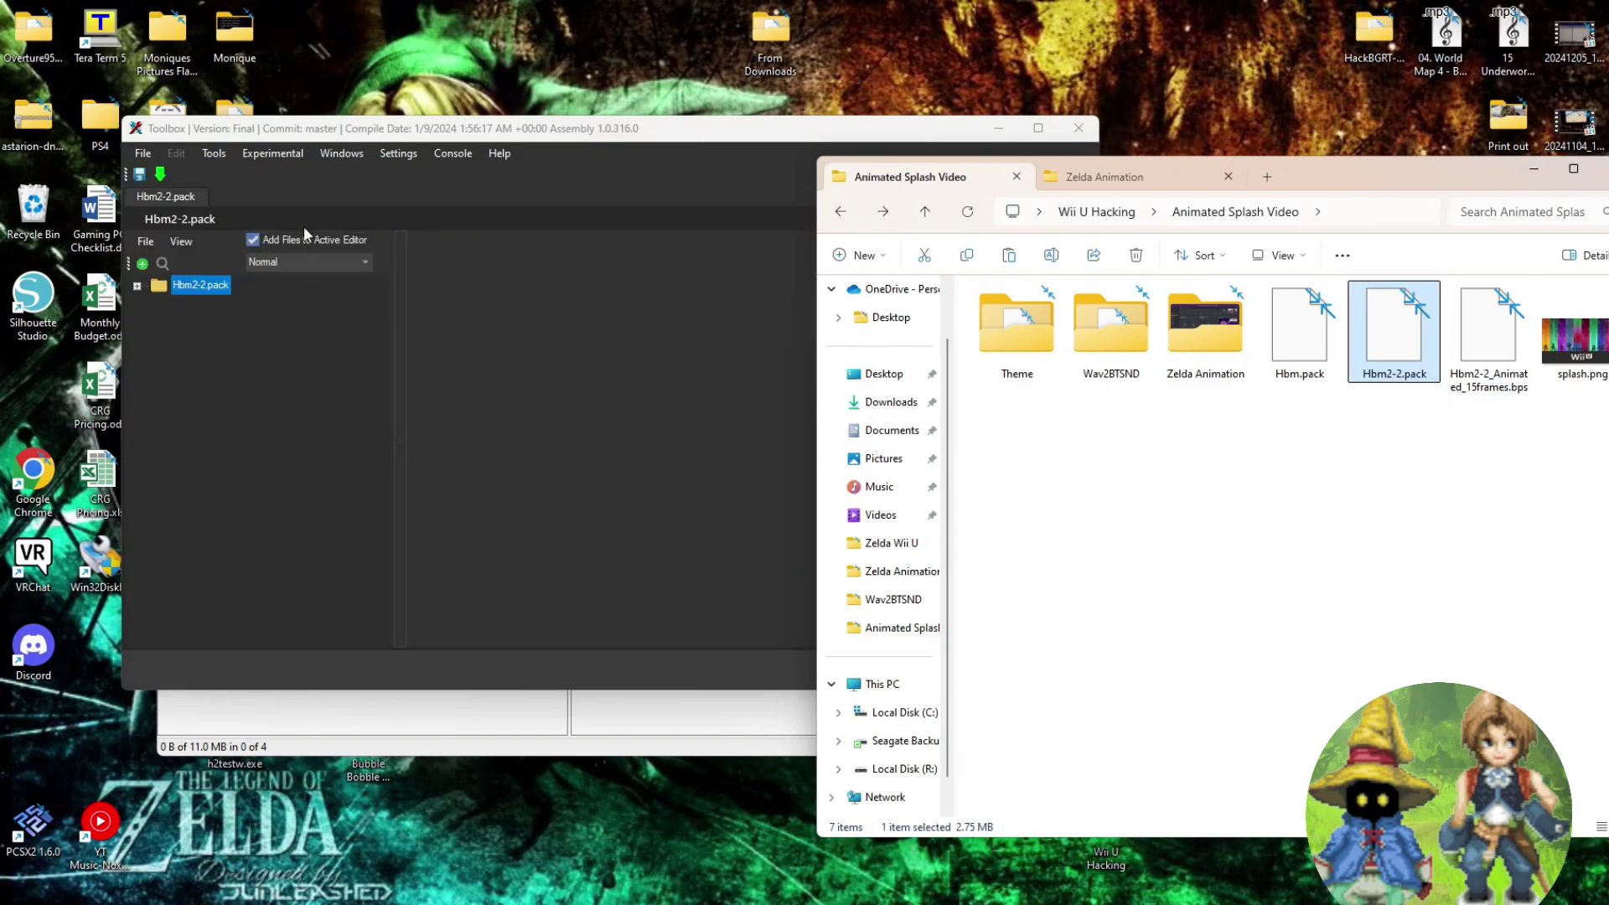
{"action": "left_click", "coordinate": [302, 216]}
{"action": "double_click", "coordinate": [301, 216]}
{"action": "left_click", "coordinate": [1357, 553]}
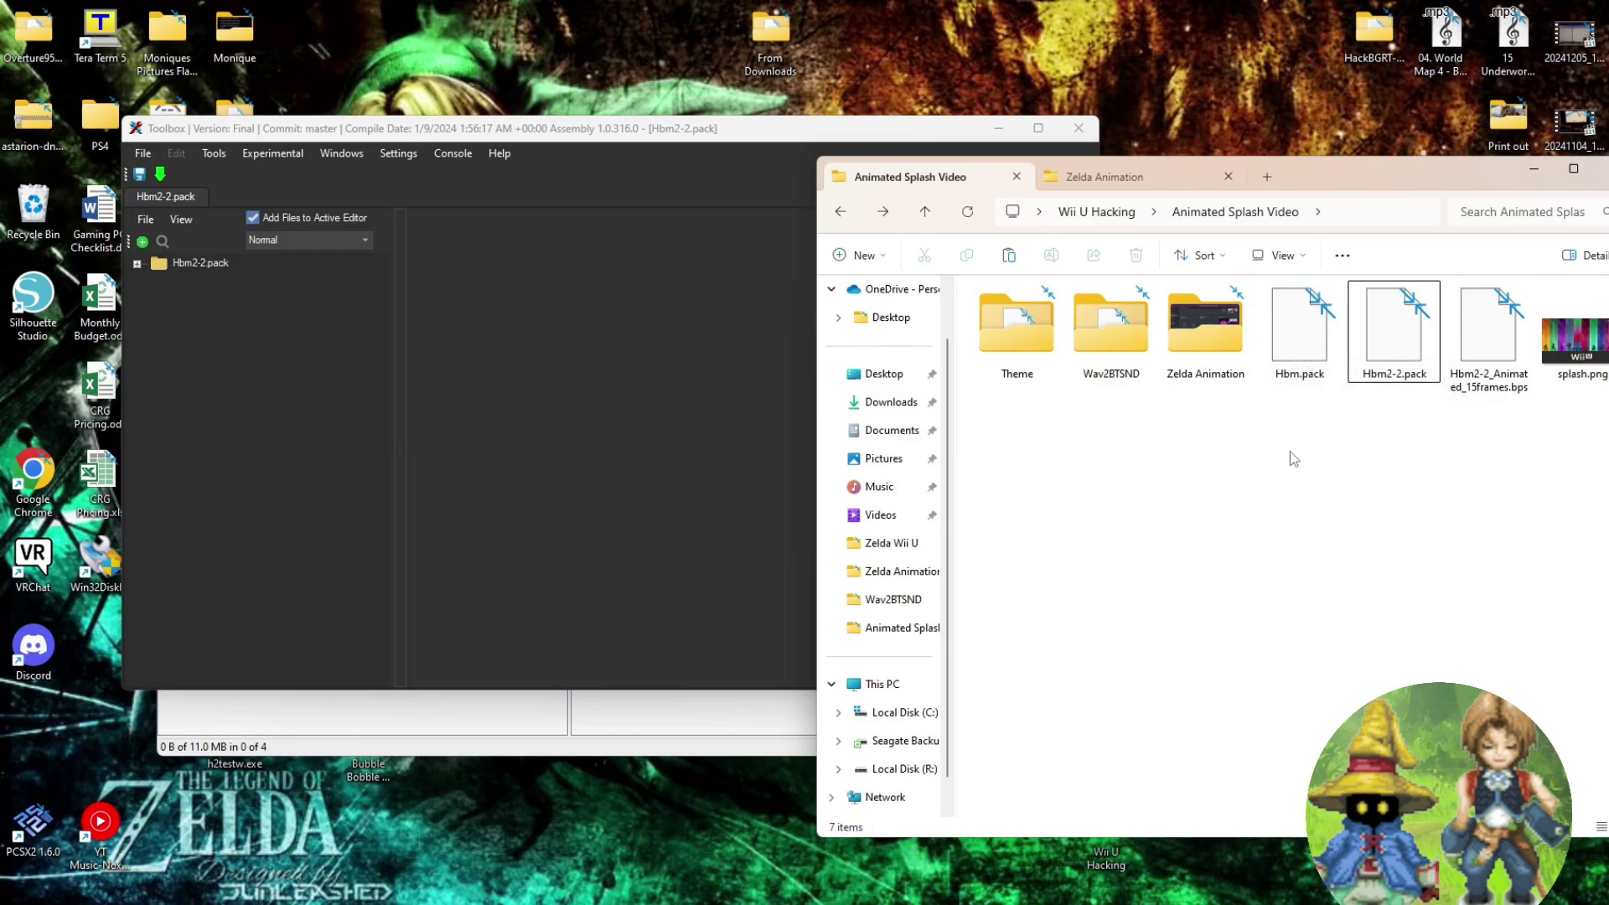
{"action": "left_click", "coordinate": [136, 264]}
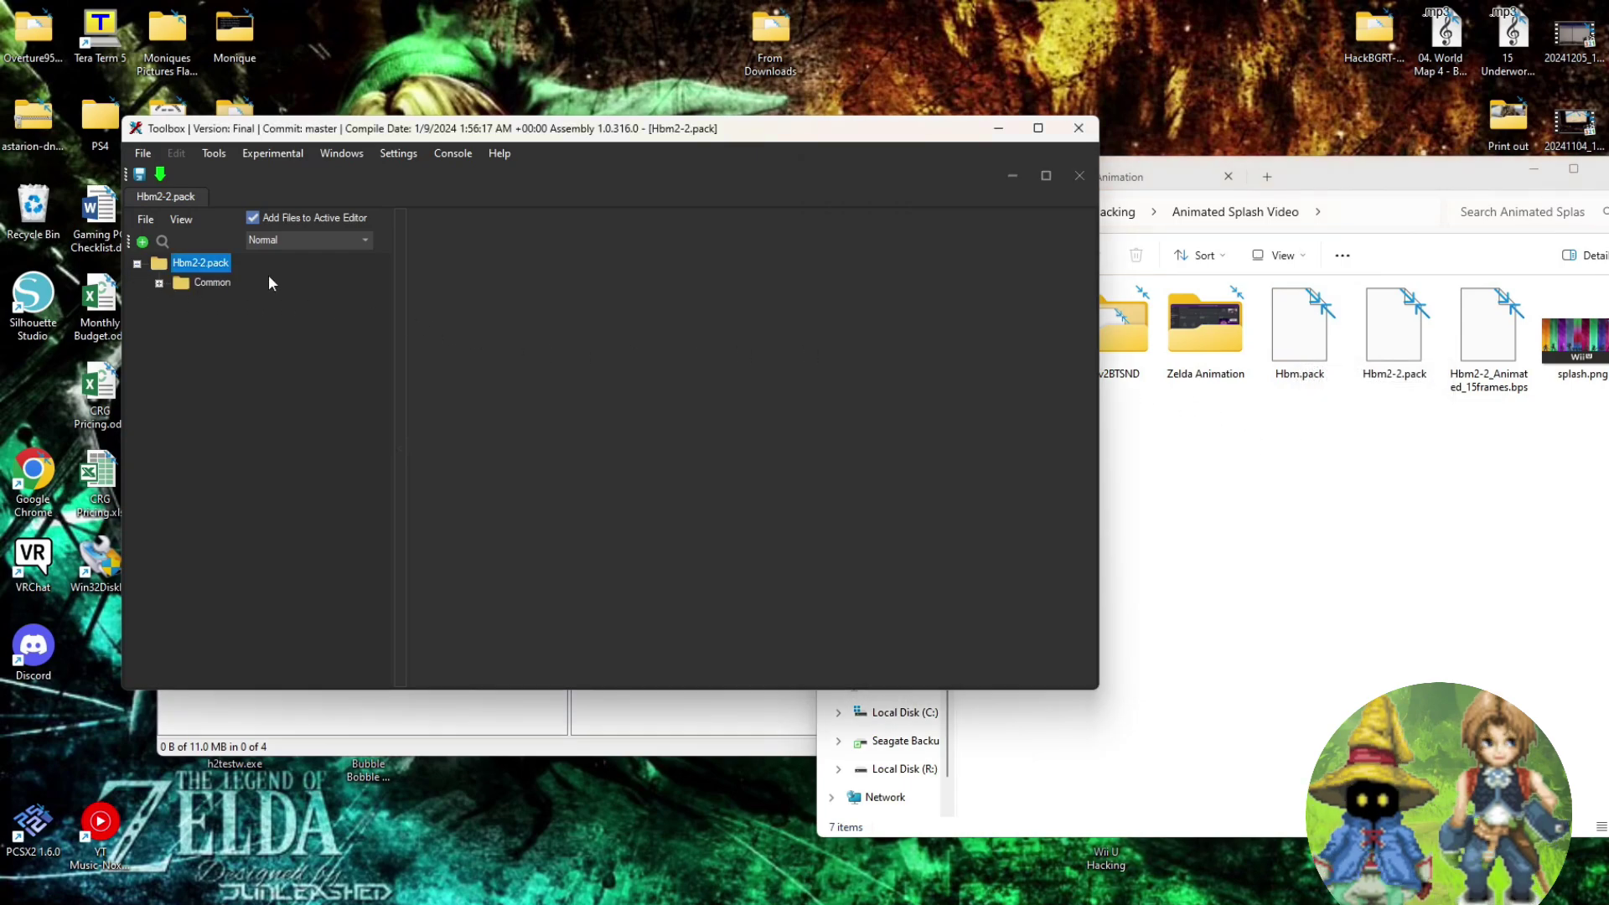
{"action": "double_click", "coordinate": [508, 136]}
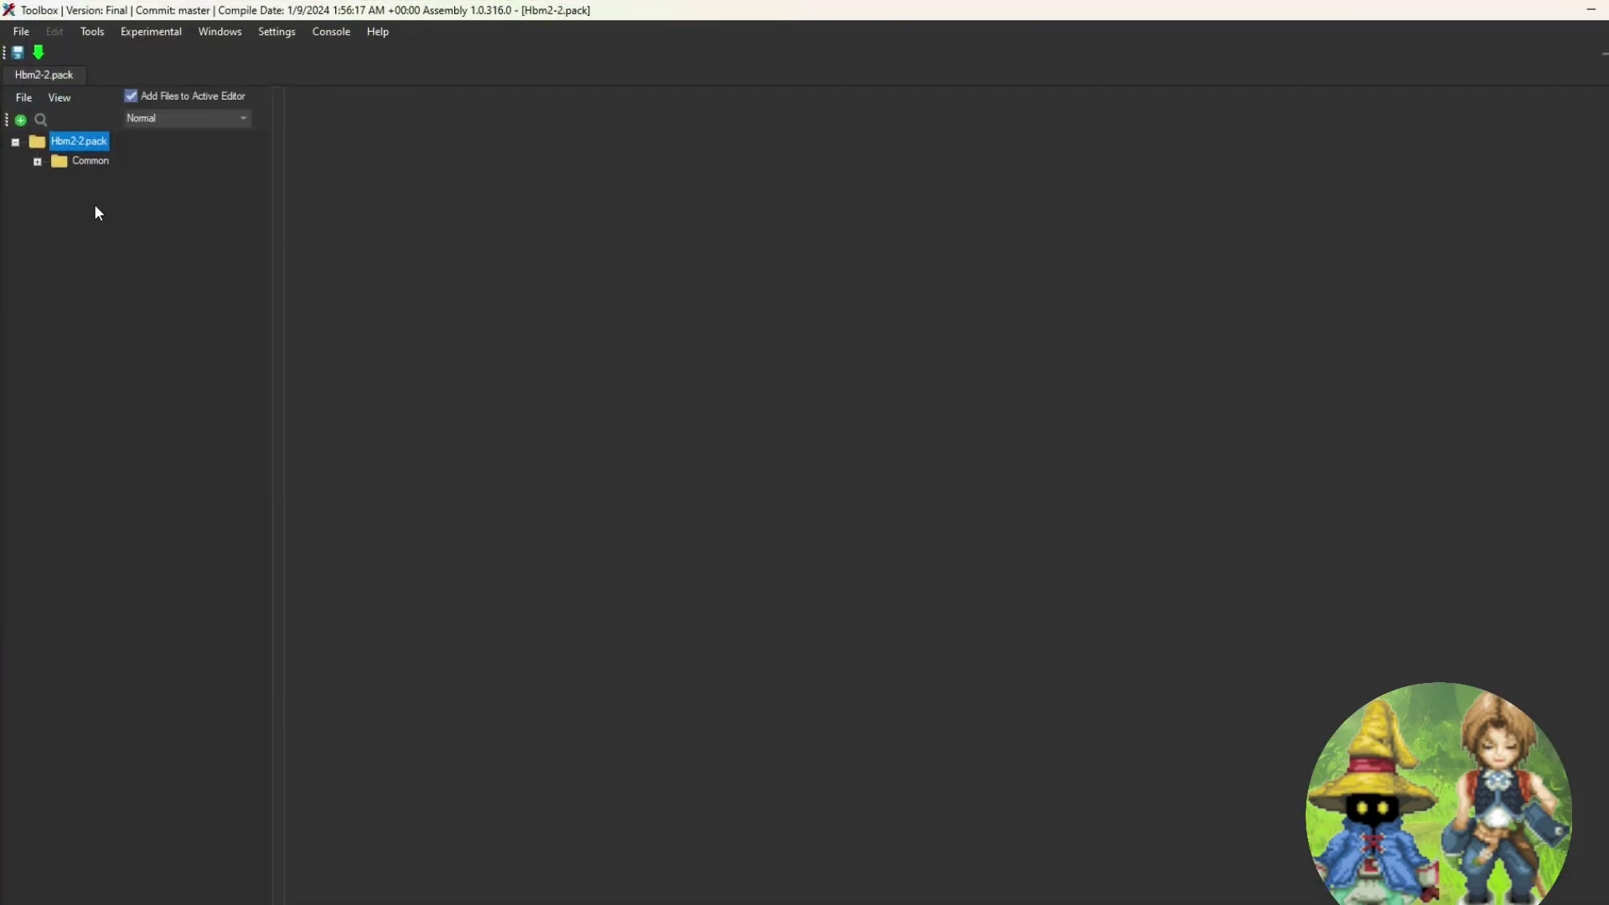
Expand Common > Layout > HBMAppChangeTv.szs > HBMAppChangeTv.arc down to its timg folder
{"action": "left_click", "coordinate": [37, 161]}
{"action": "left_click", "coordinate": [60, 180]}
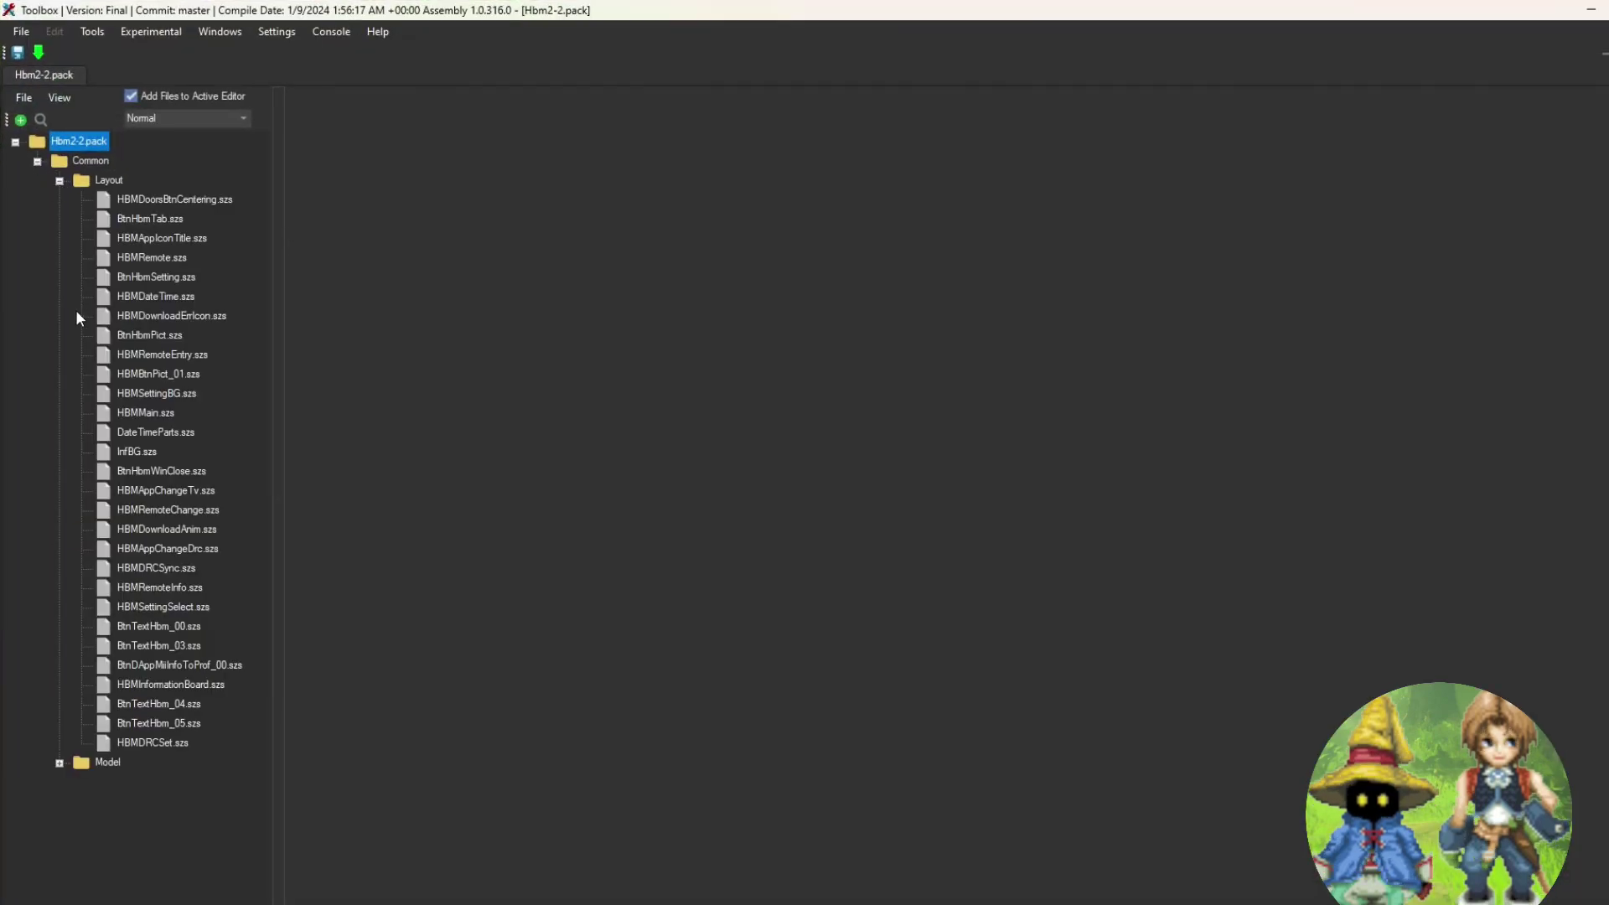
{"action": "left_click", "coordinate": [131, 505]}
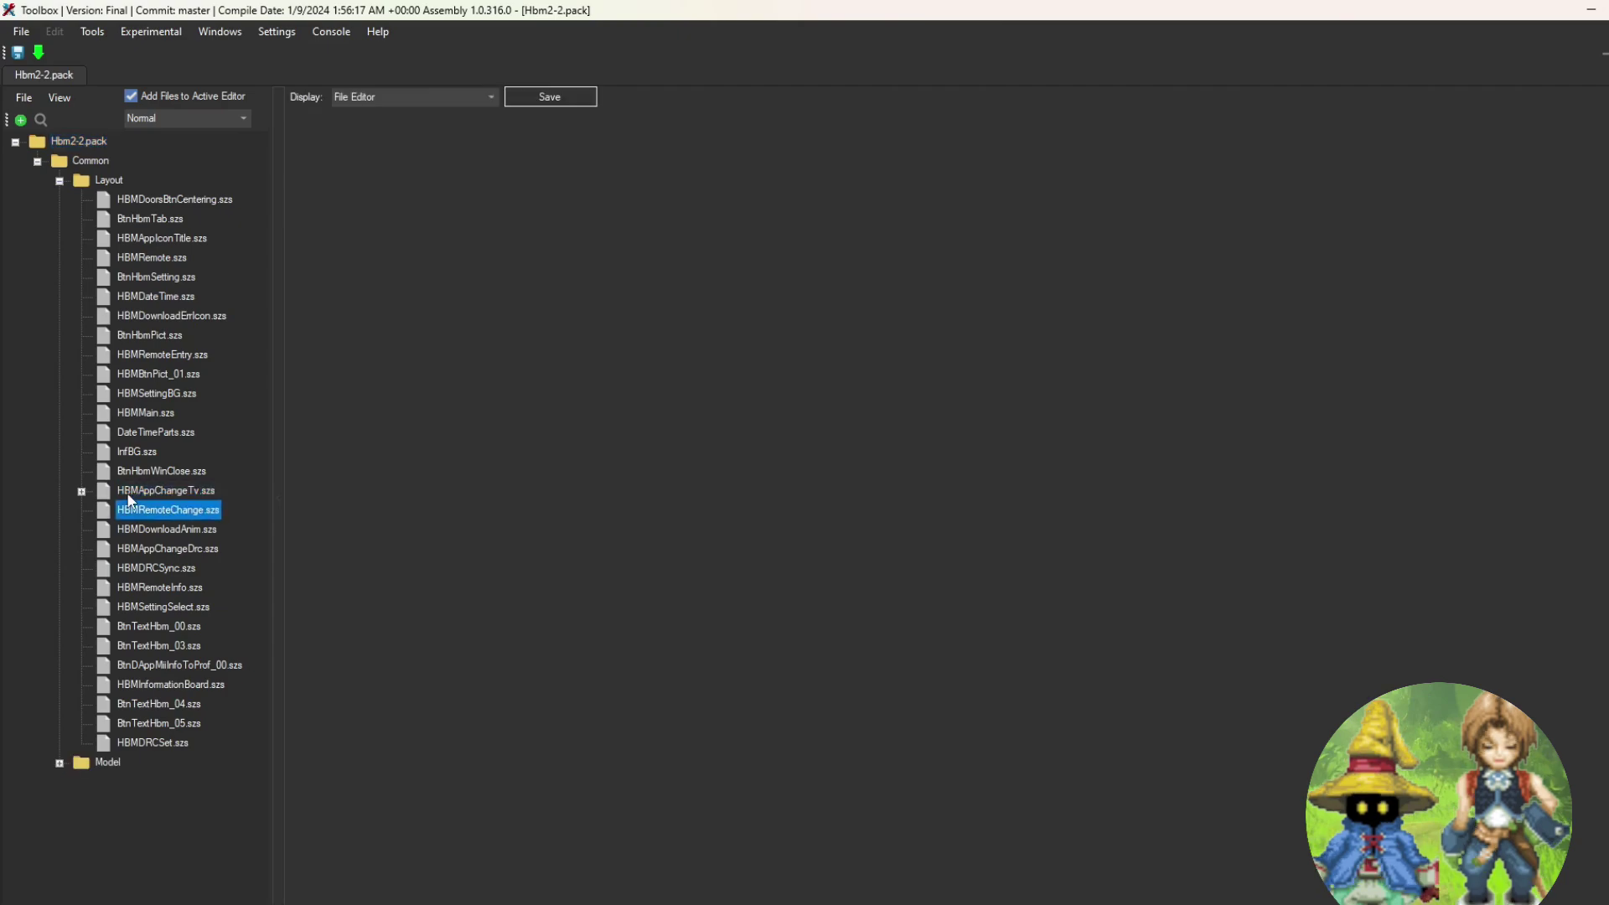
{"action": "left_click", "coordinate": [81, 491]}
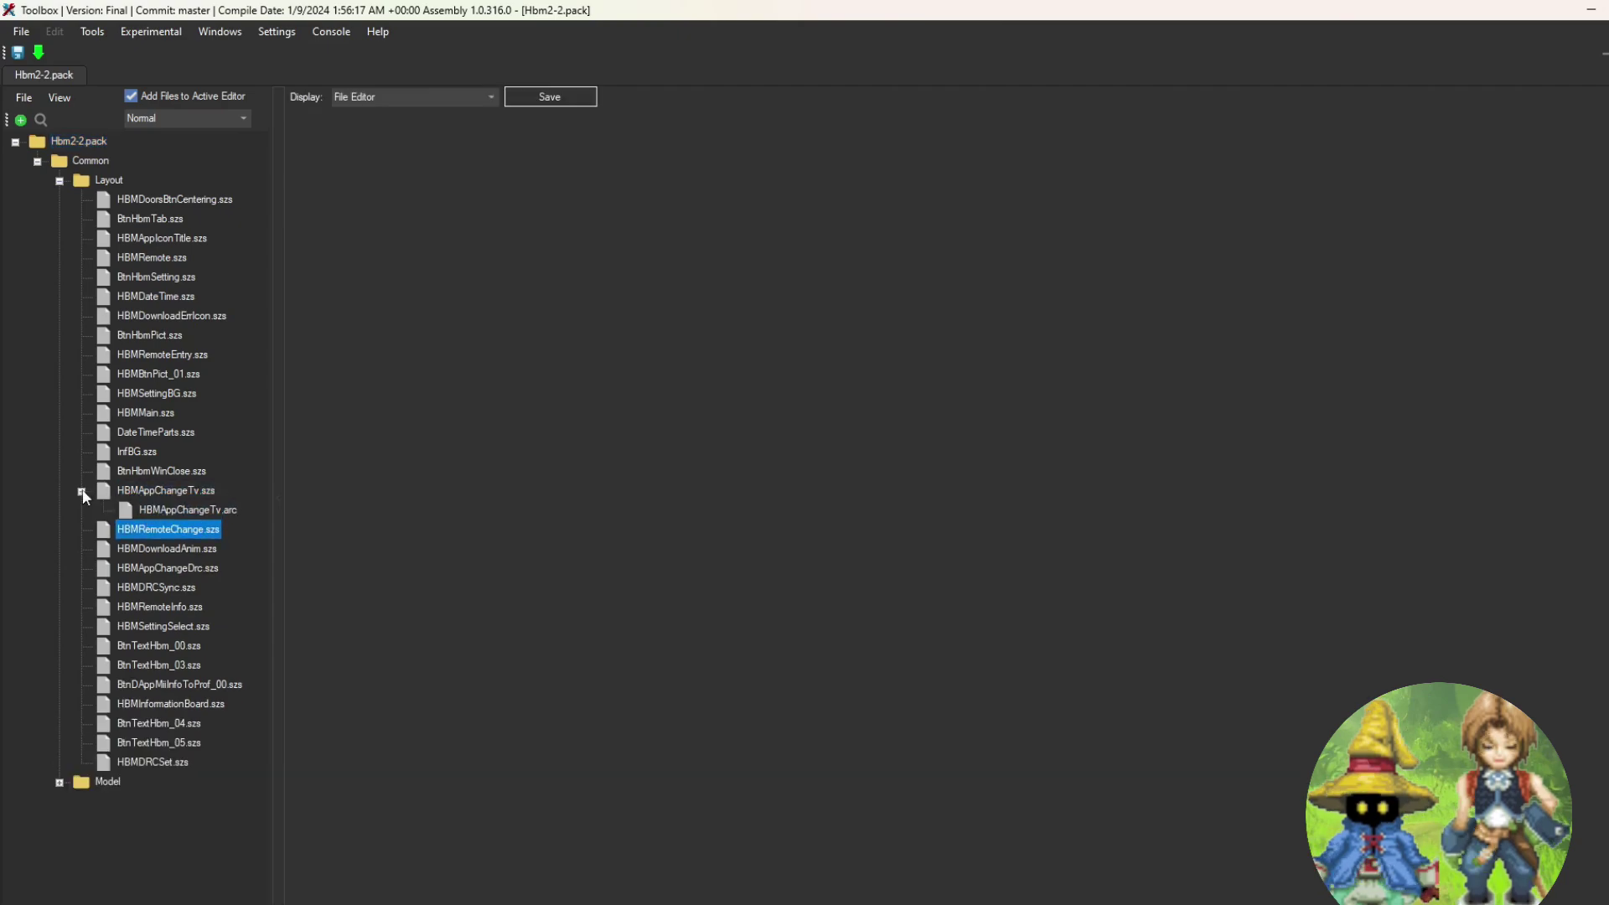
{"action": "left_click", "coordinate": [106, 491]}
{"action": "left_click", "coordinate": [104, 511]}
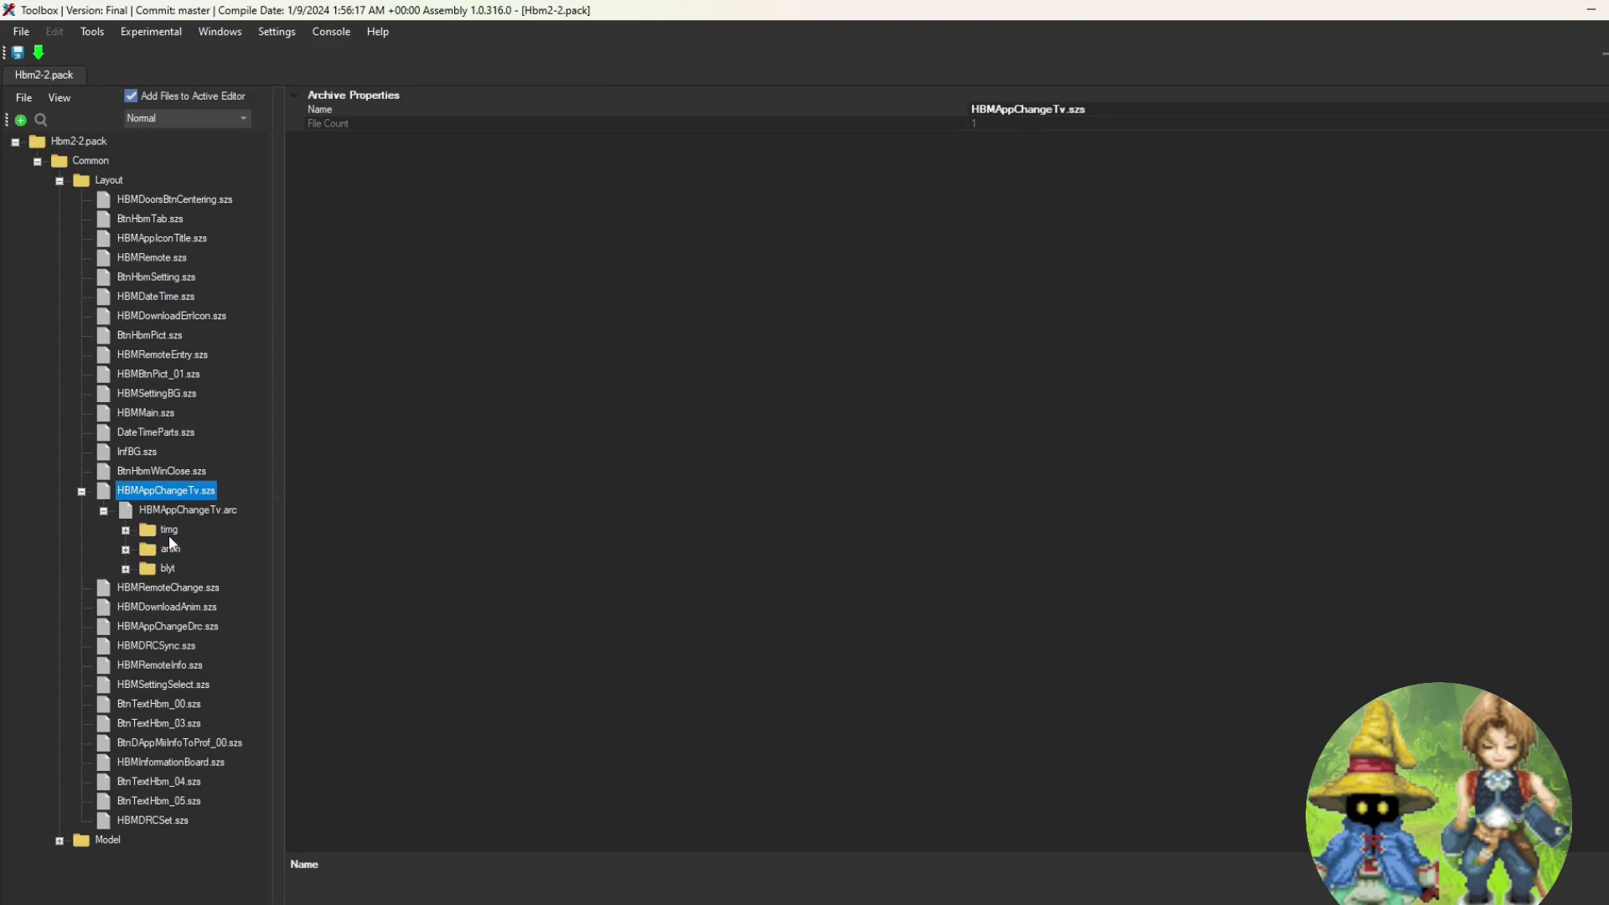
{"action": "left_click", "coordinate": [126, 529]}
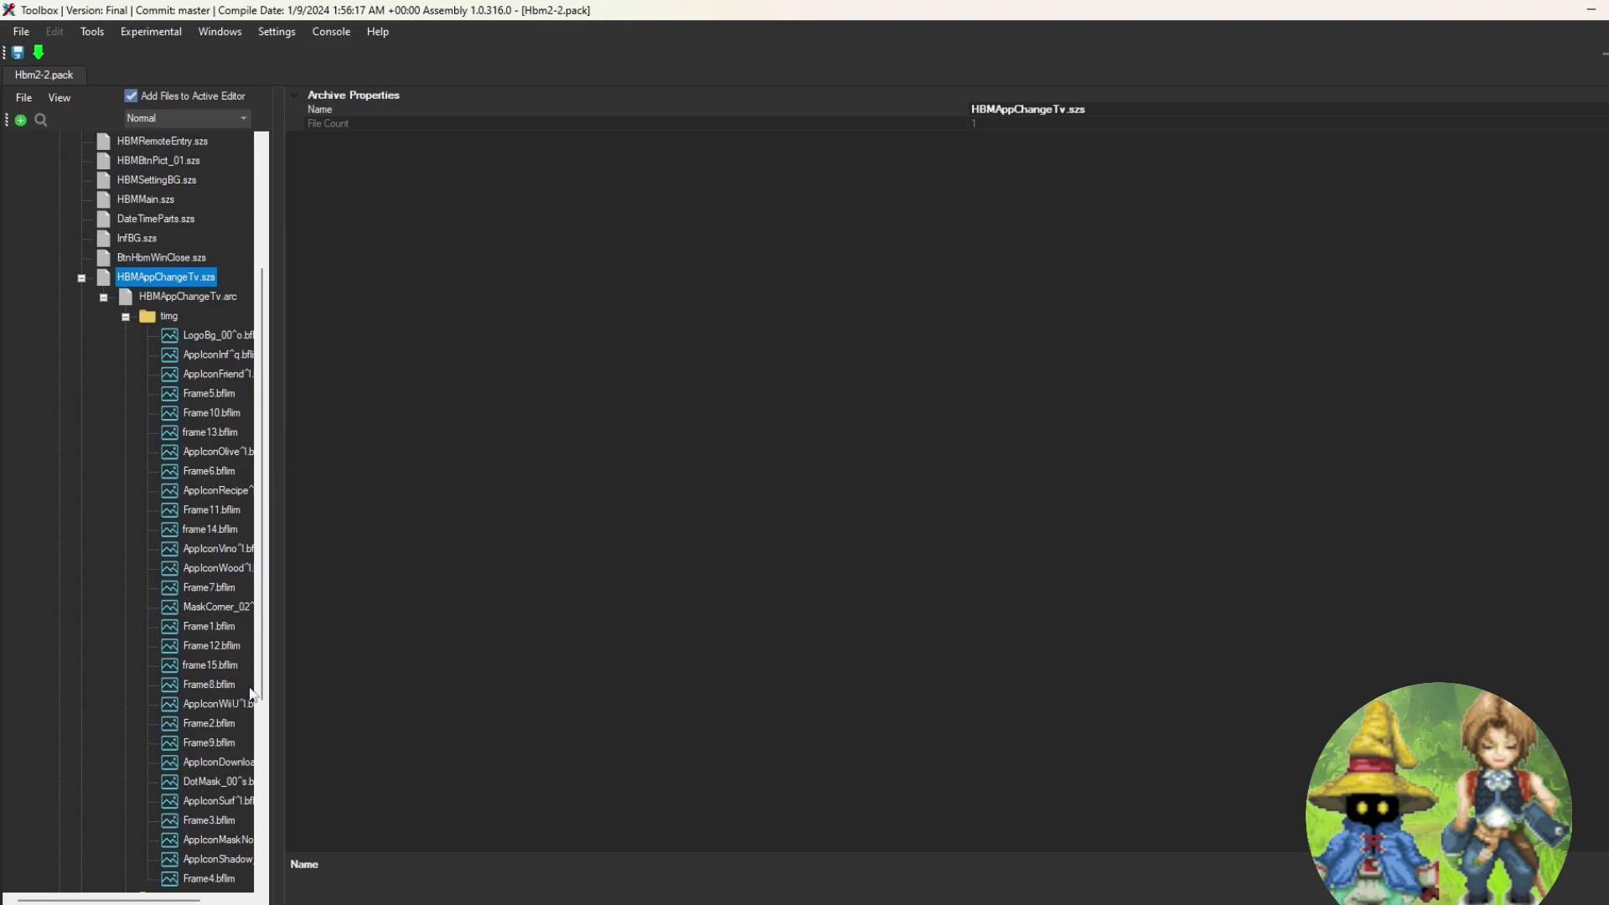
Preview Frame1.bflim and Frame2.bflim, settling on Frame1.bflim
{"action": "left_click", "coordinate": [202, 628]}
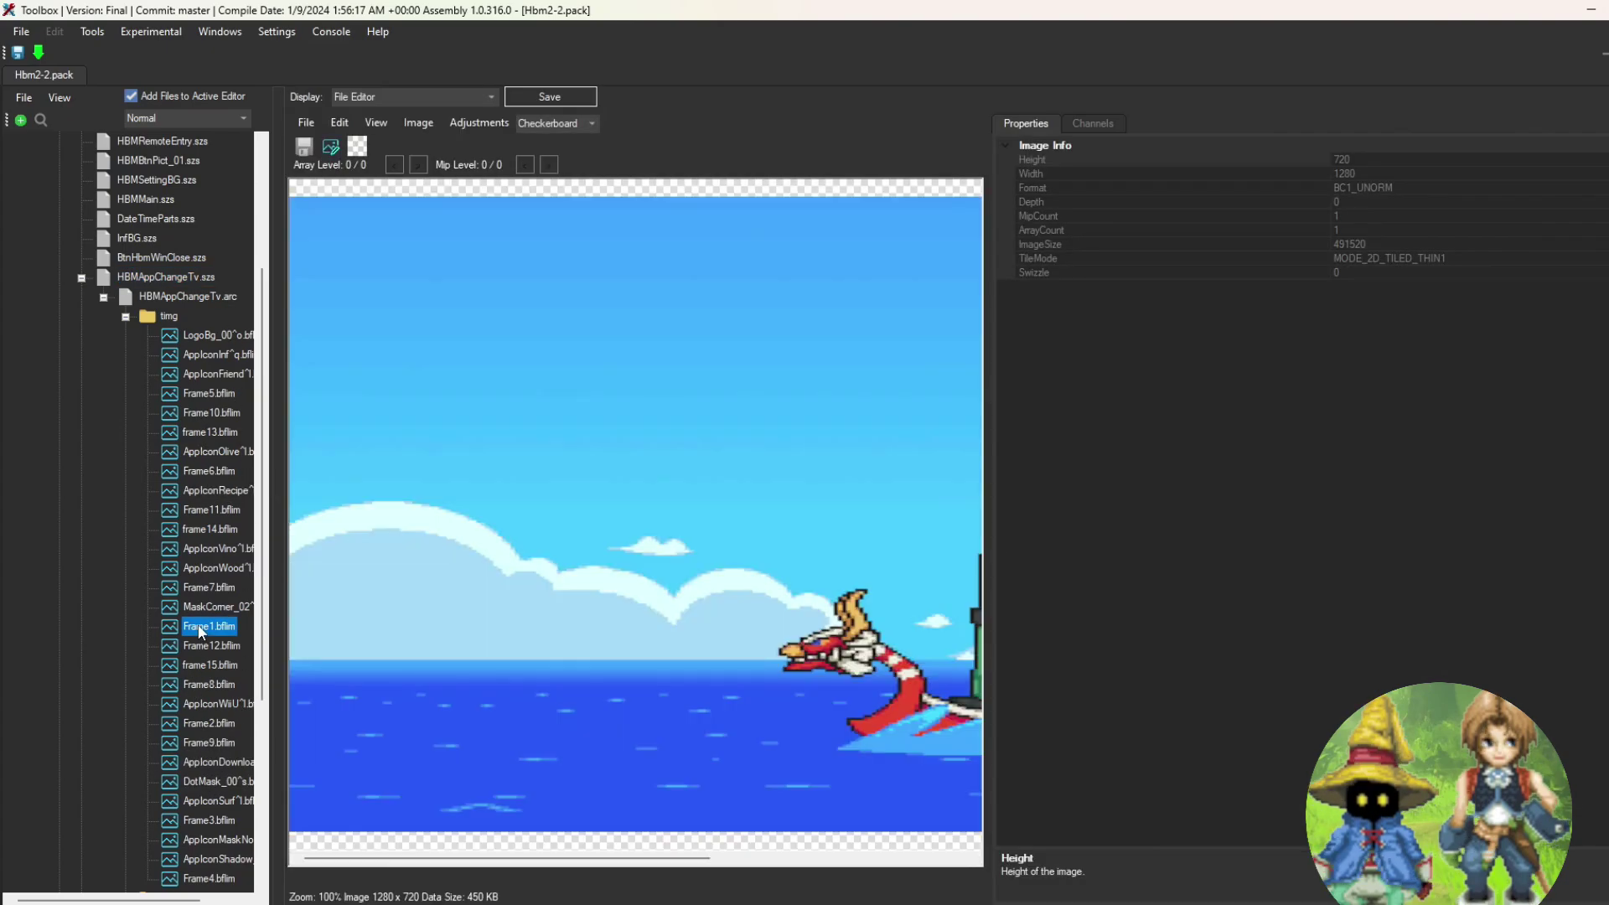
{"action": "left_click", "coordinate": [218, 722]}
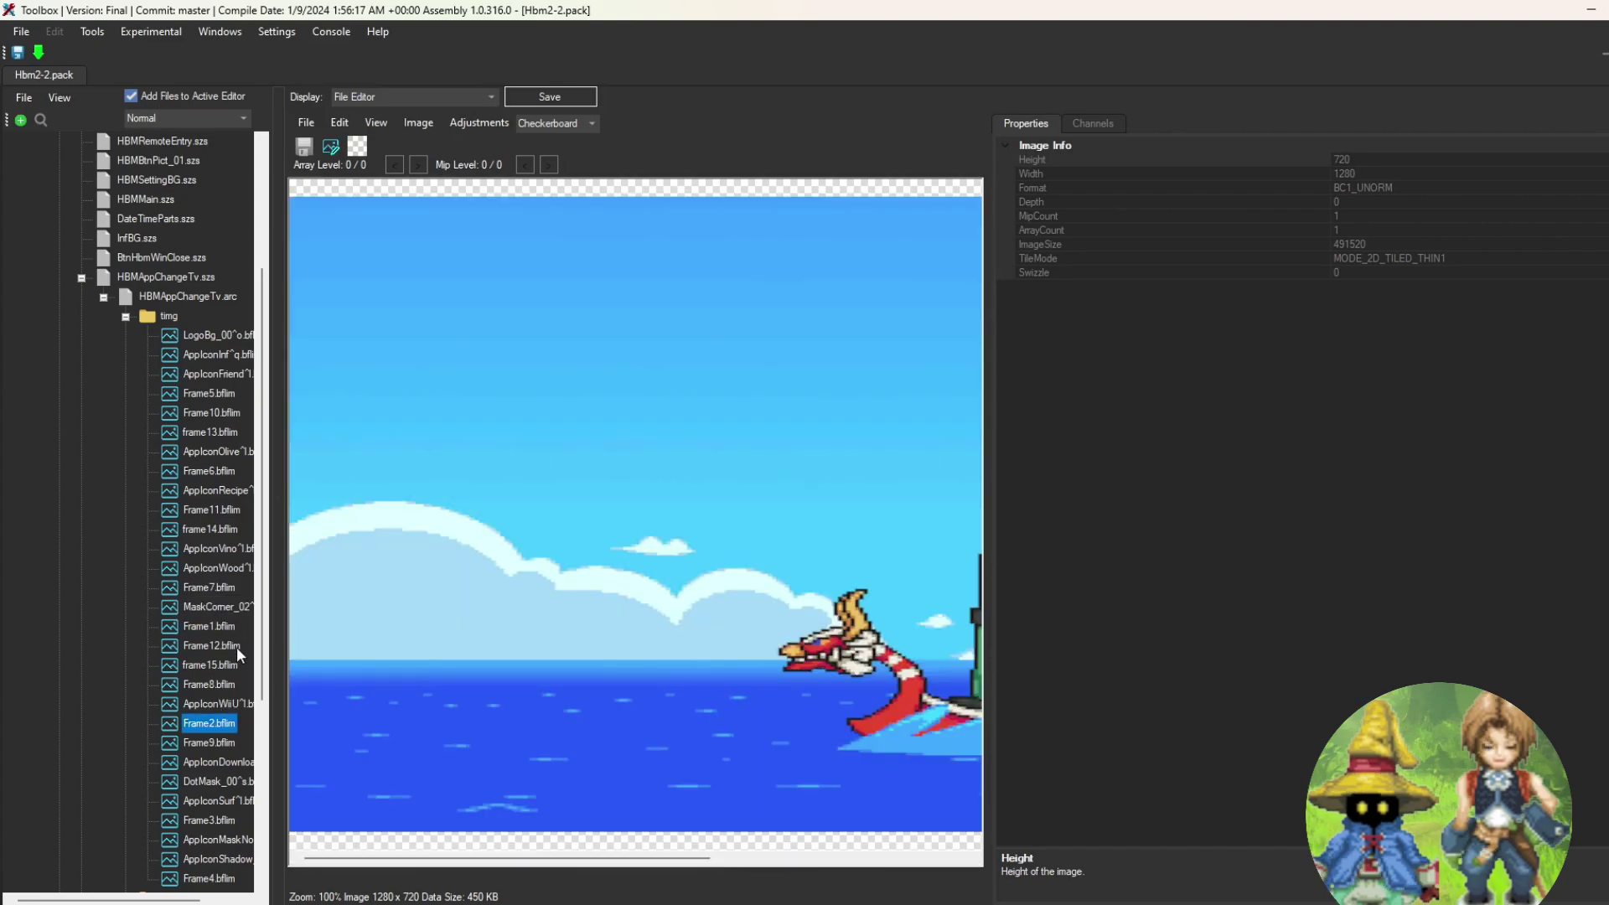
{"action": "left_click", "coordinate": [225, 628]}
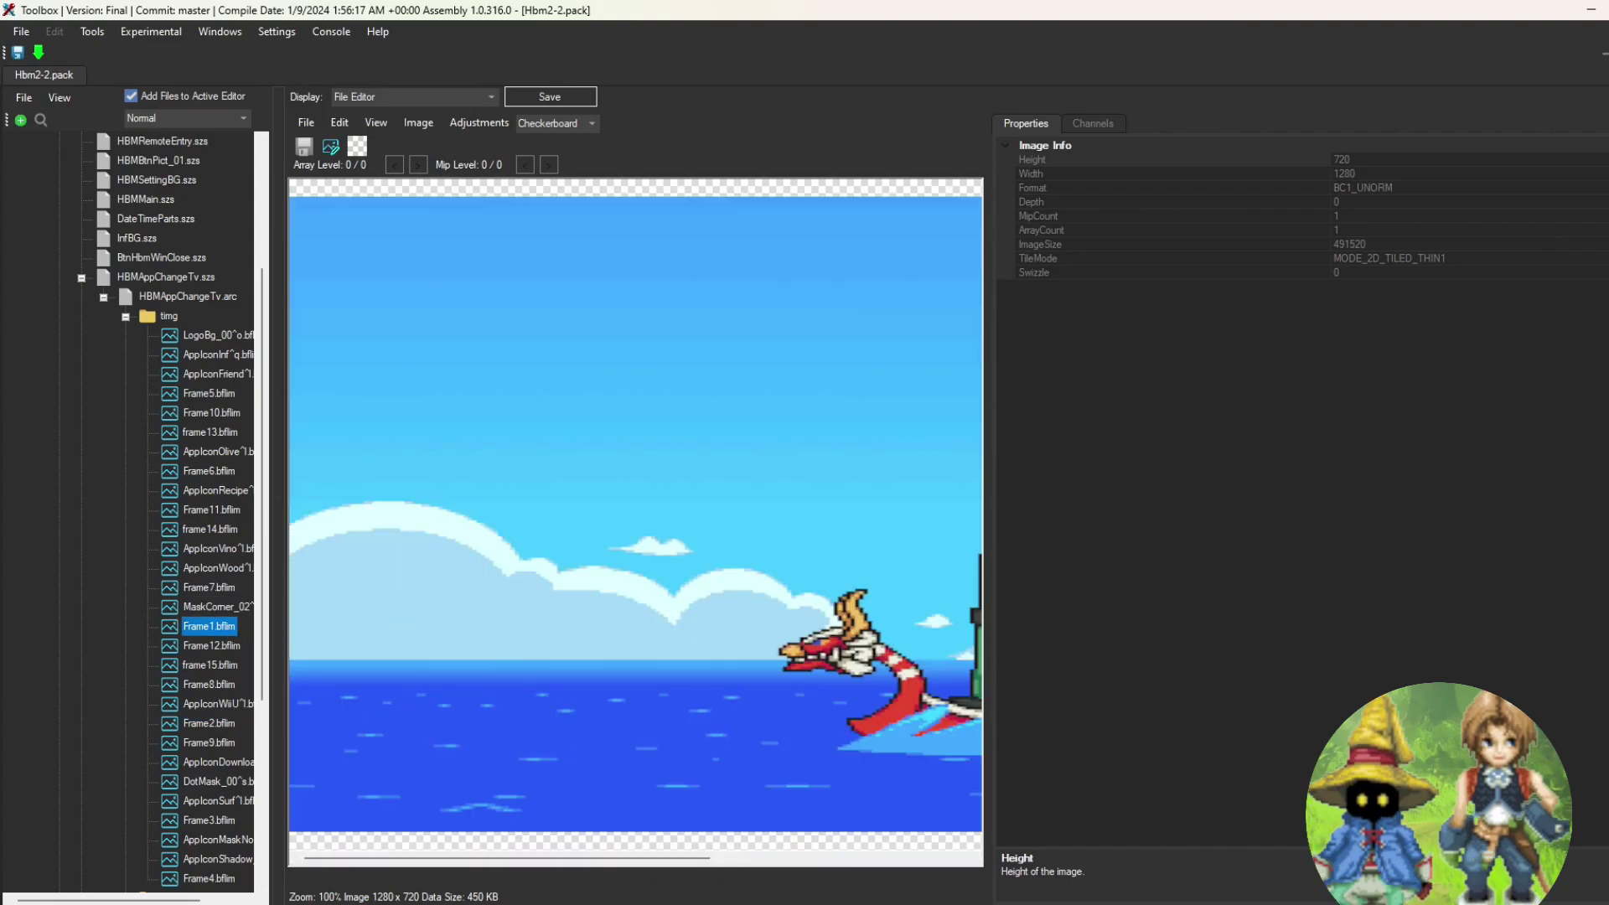
{"action": "key", "text": "alt+Tab"}
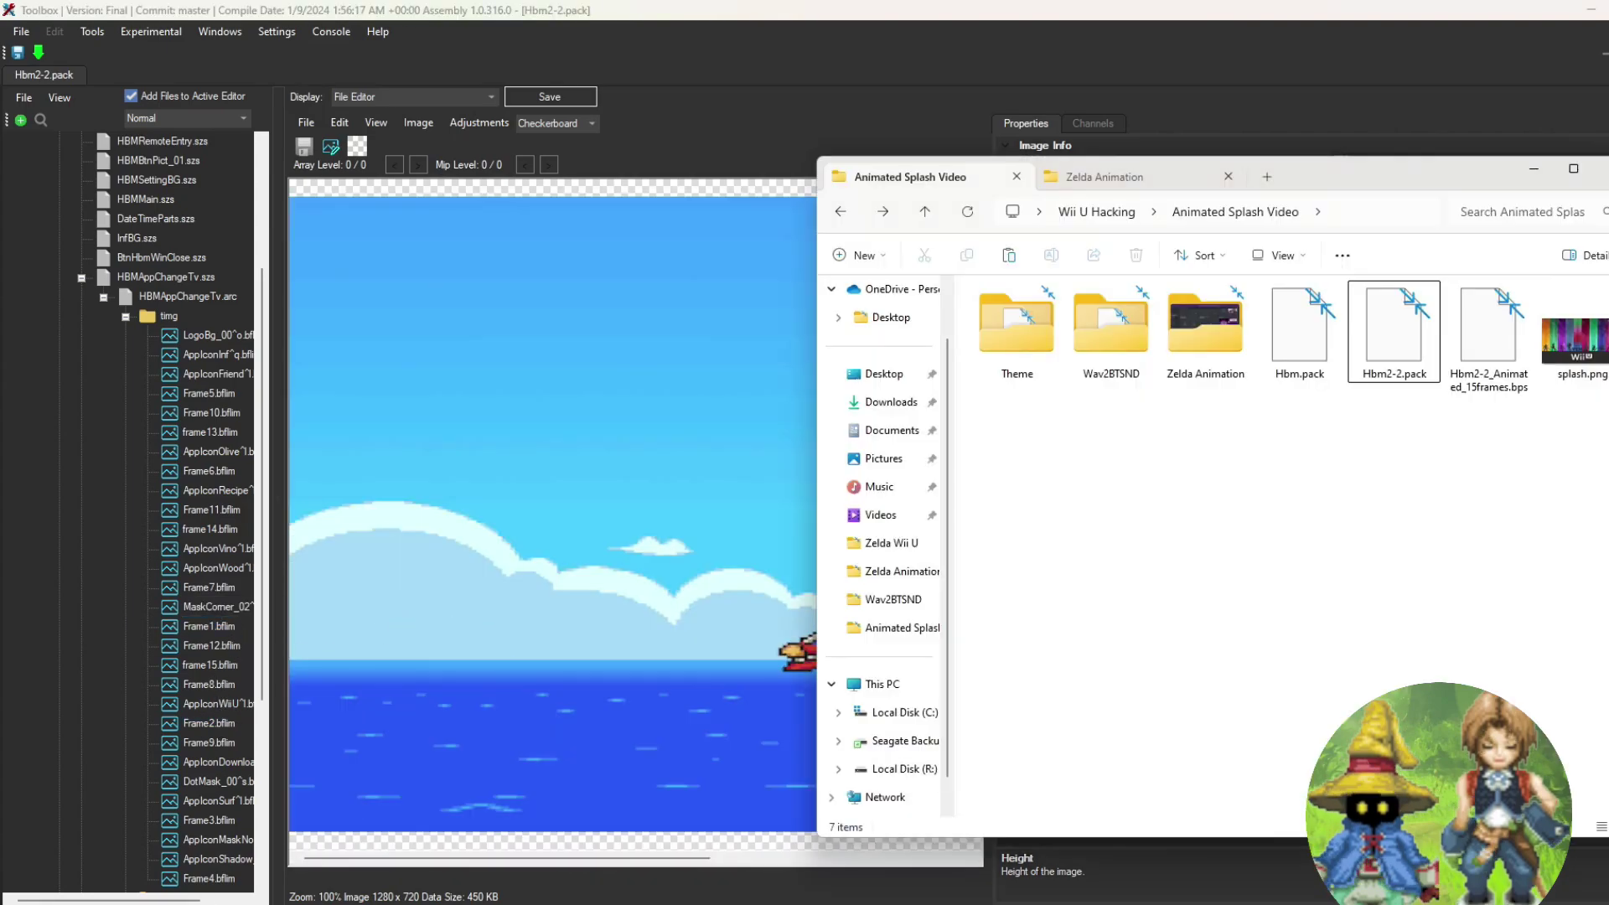
Open the Forest Scene folder under Zelda Animation, then return to Switch Toolbox
{"action": "left_click", "coordinate": [1138, 178]}
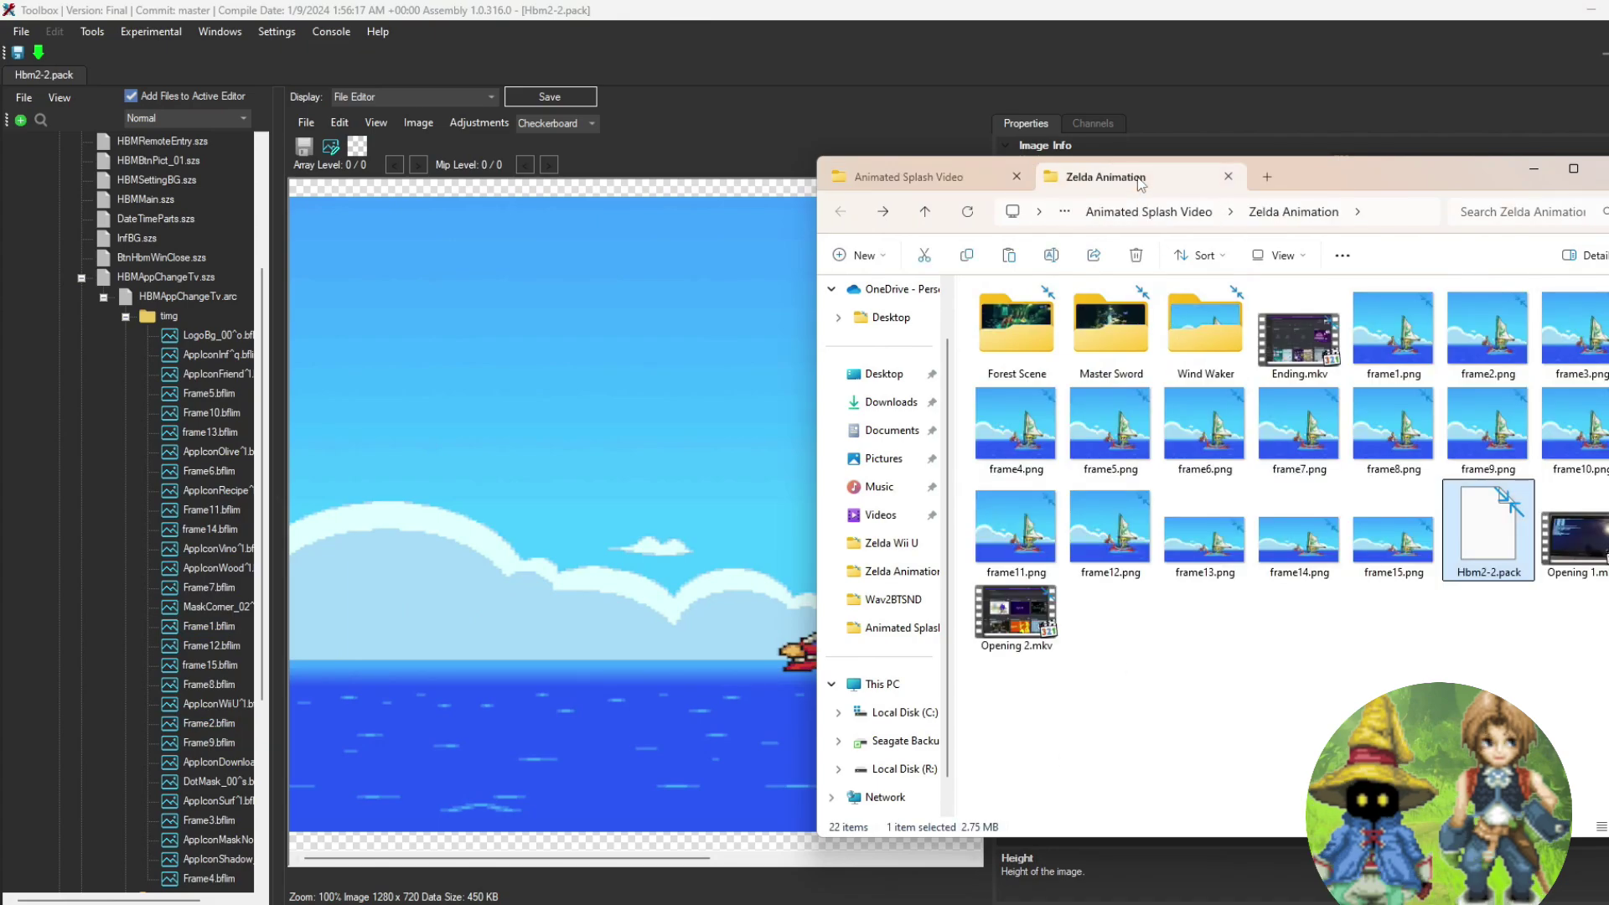
{"action": "double_click", "coordinate": [1032, 339]}
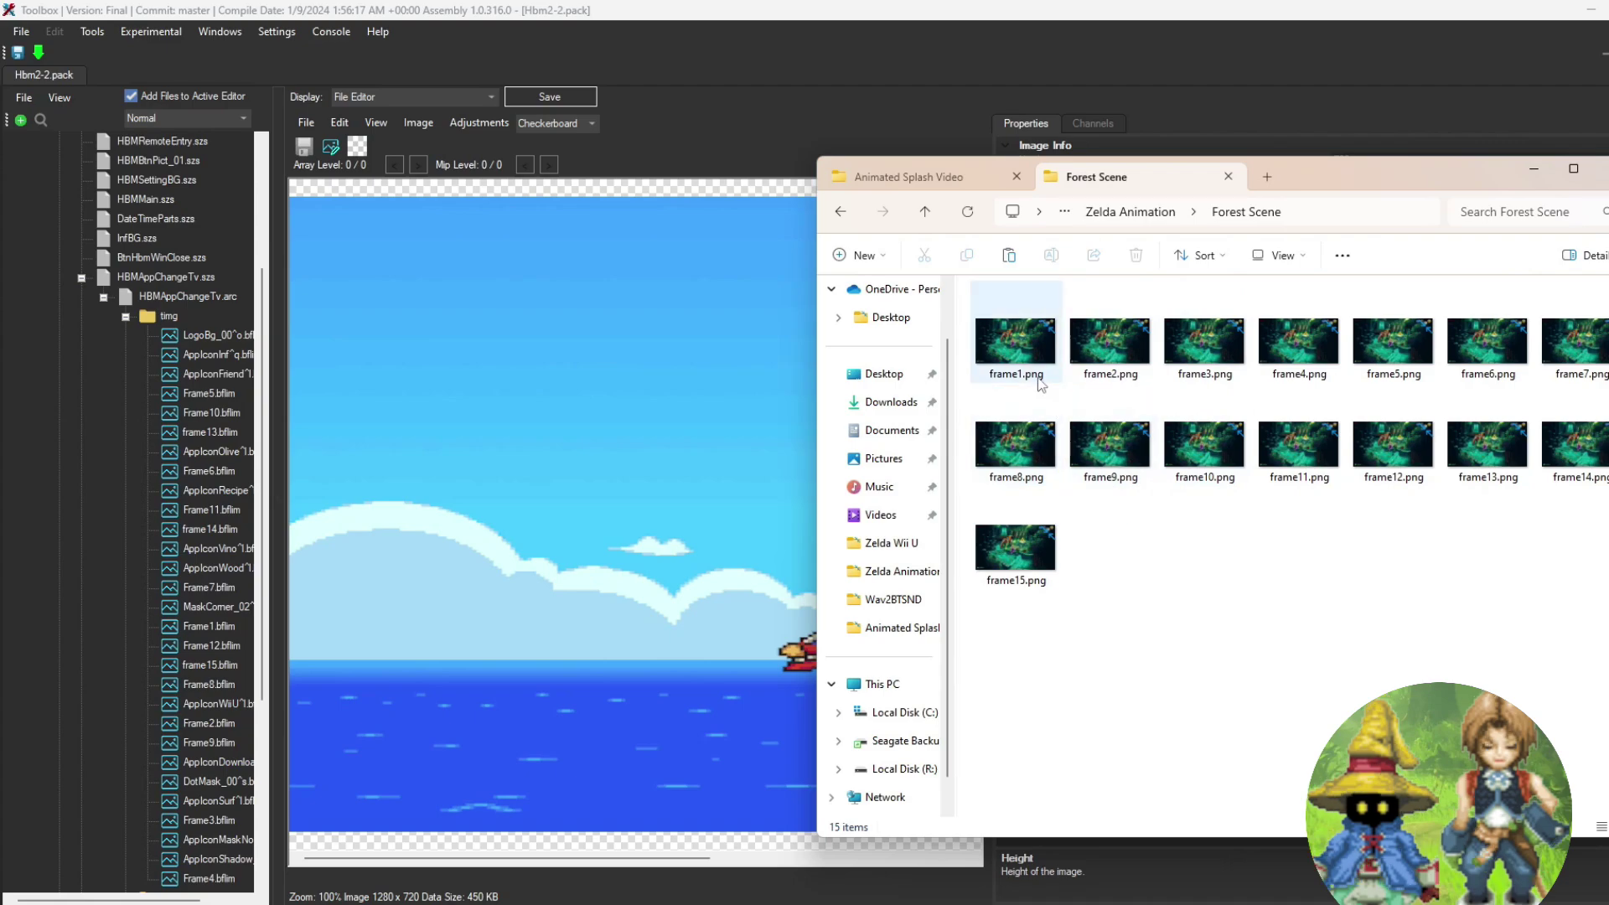
{"action": "left_click", "coordinate": [761, 205]}
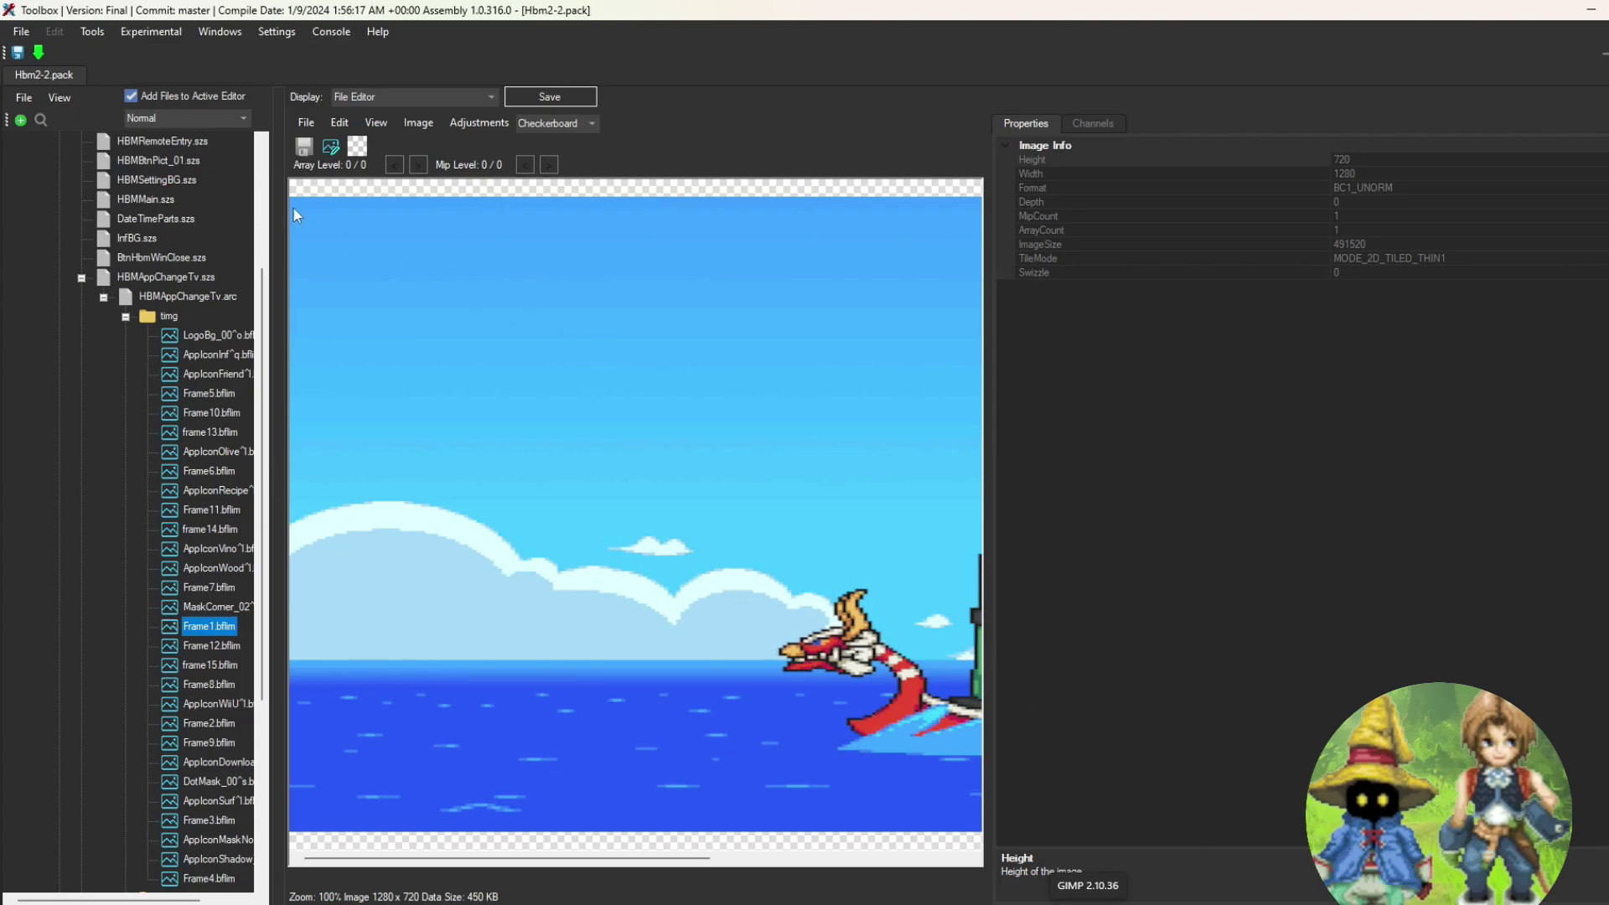
Send Frame1.bflim to GIMP and load it as a BC1_UNORM DDS image
{"action": "left_click", "coordinate": [331, 147]}
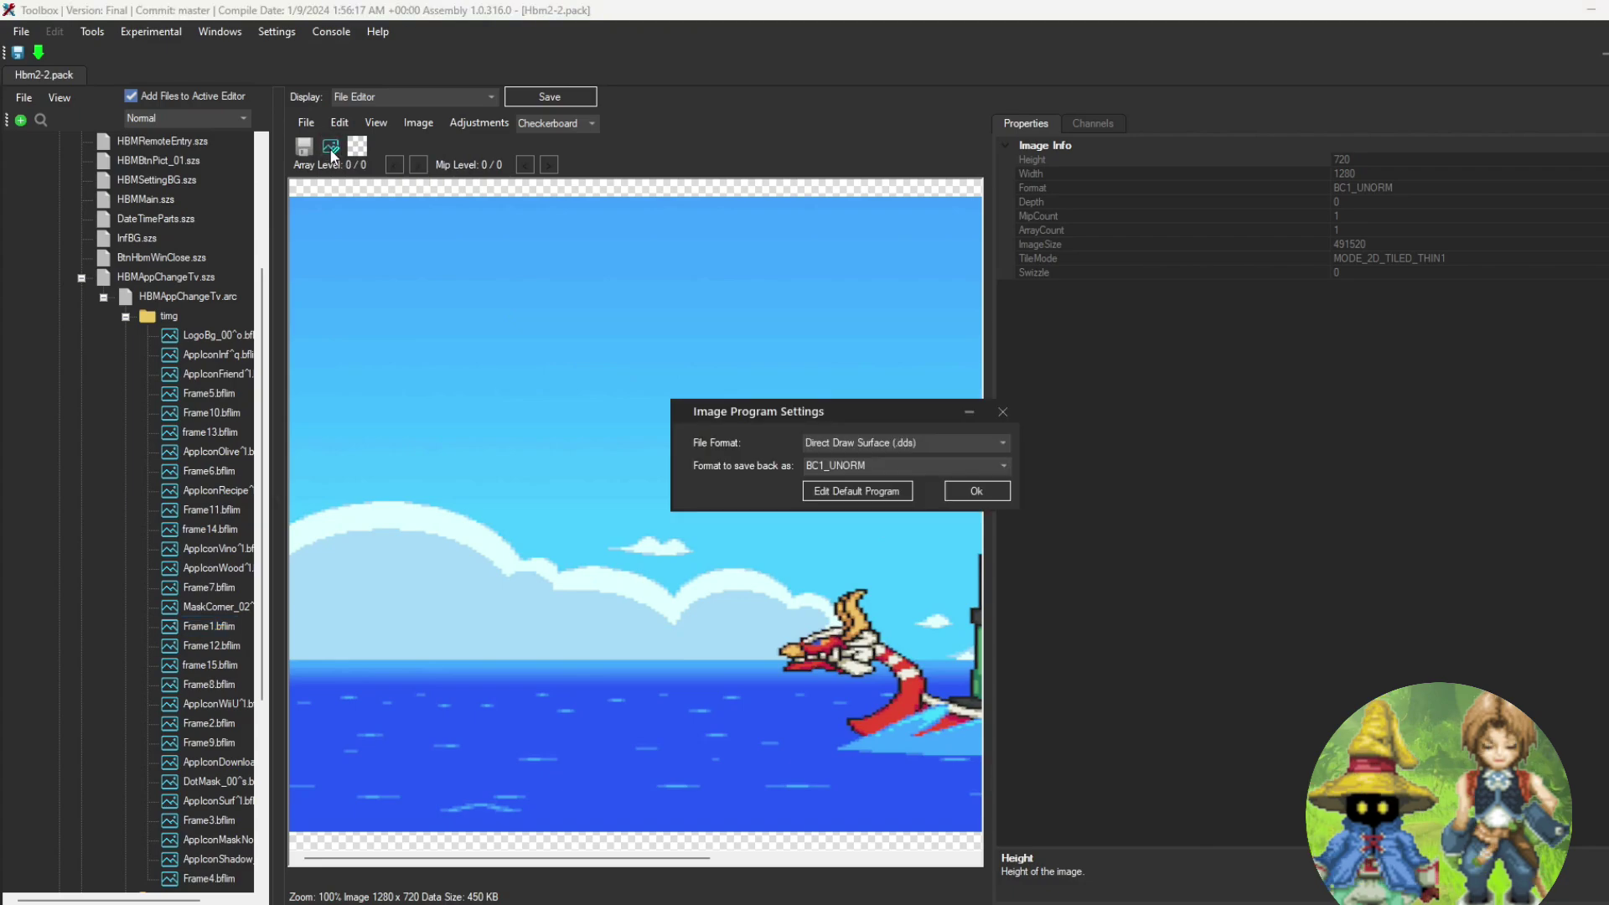
{"action": "left_click", "coordinate": [975, 493]}
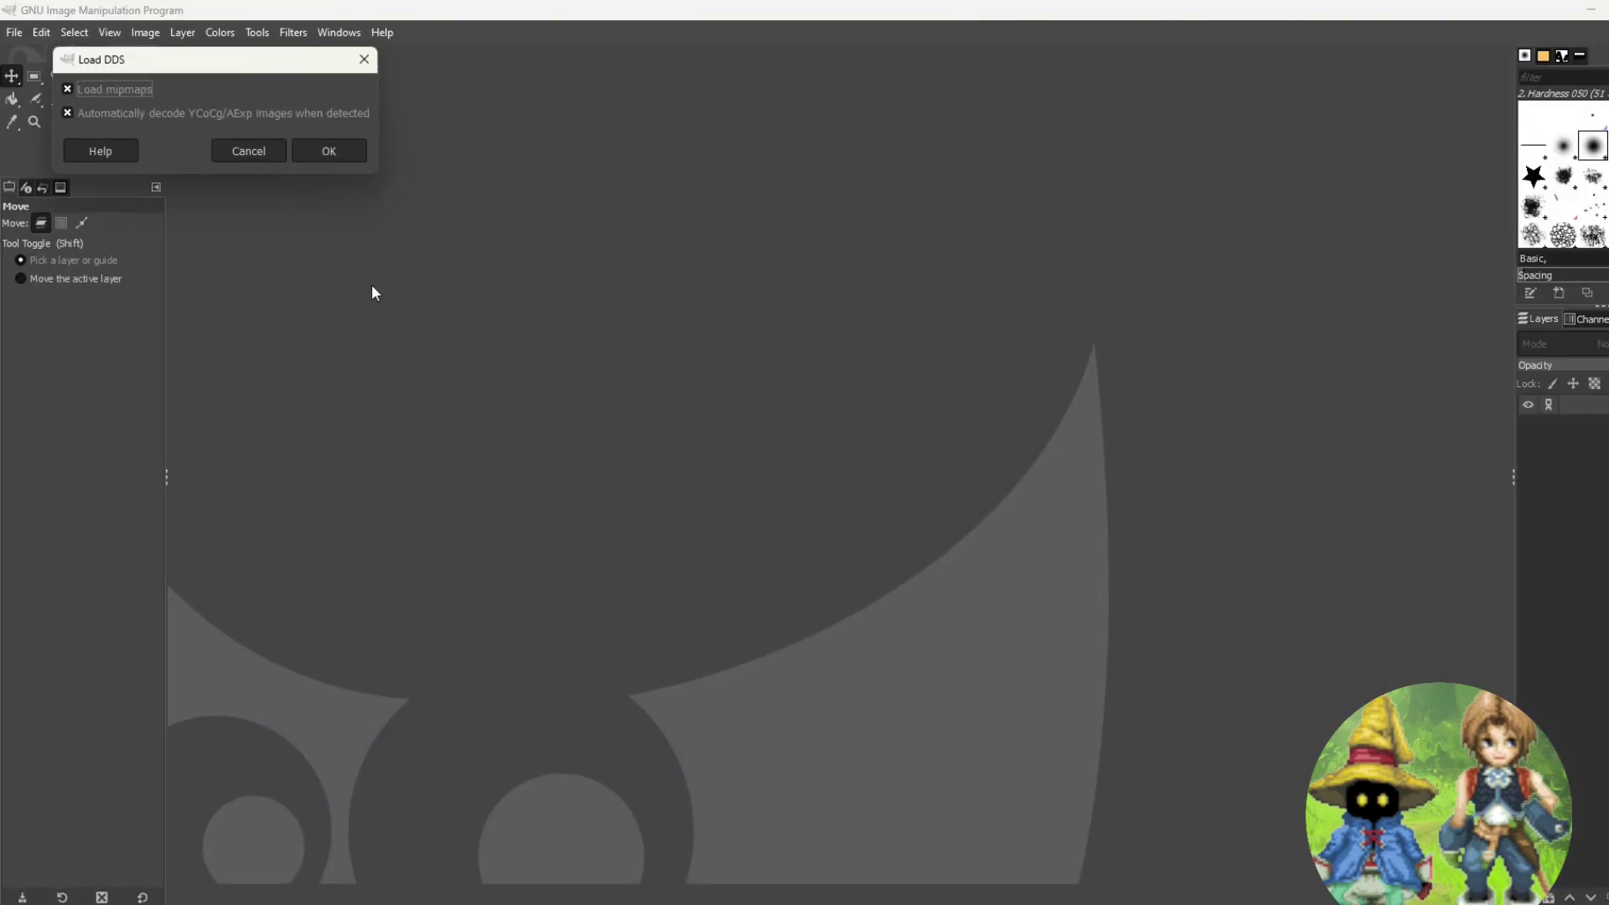
{"action": "left_click", "coordinate": [340, 153]}
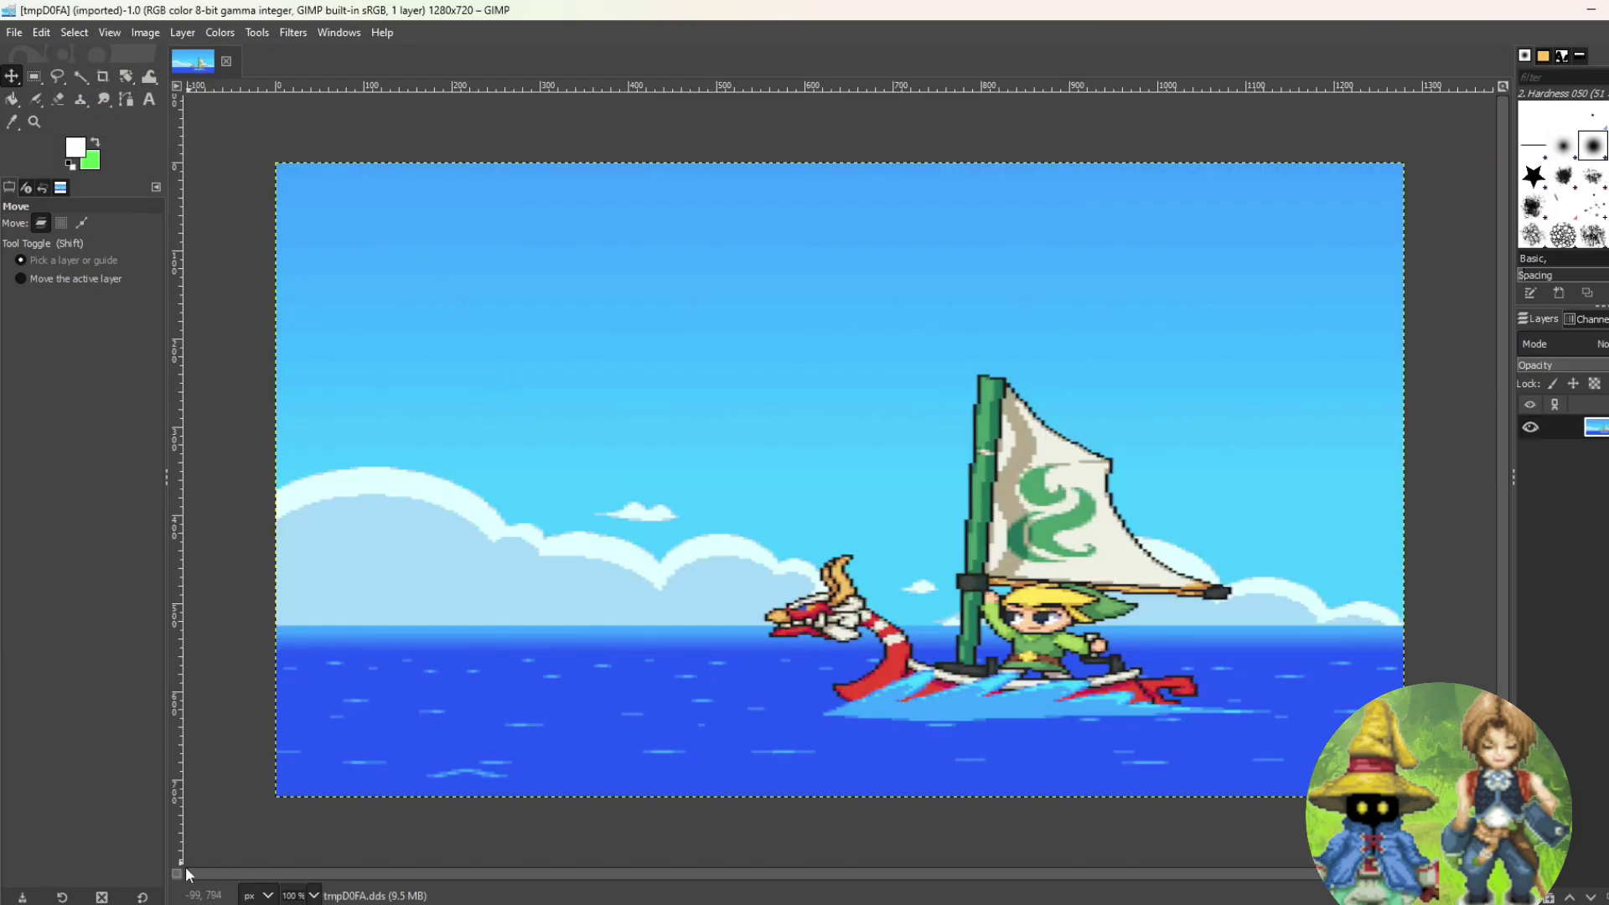
Add the Forest Scene frame1.png as a GIMP layer and scale it to 1280×720
{"action": "key", "text": "alt+Tab"}
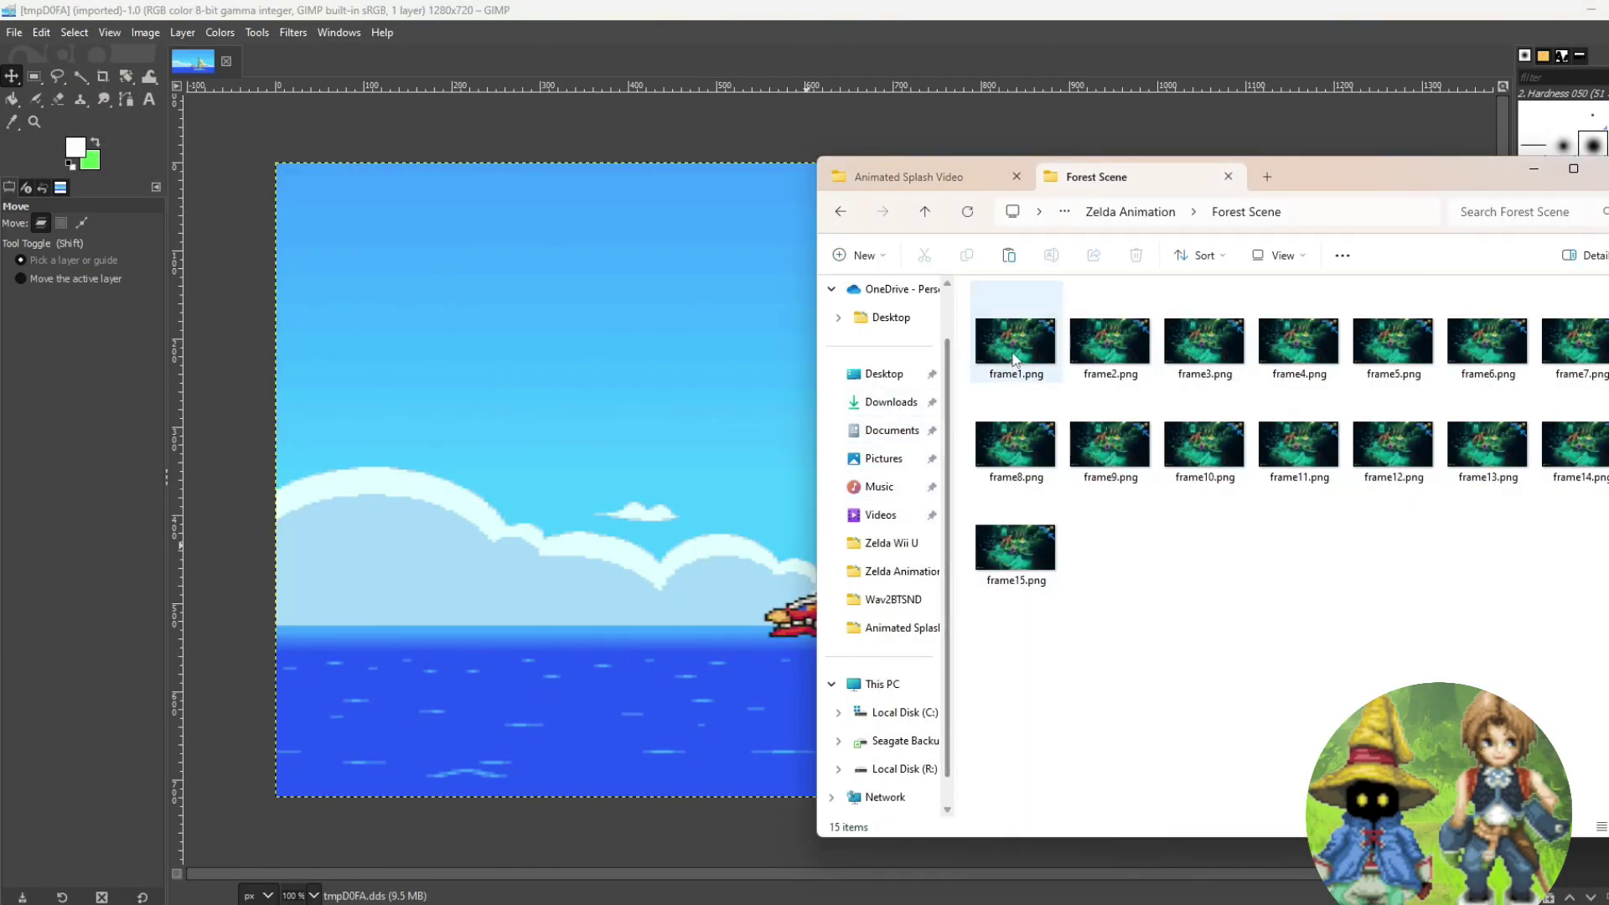
{"action": "left_click_drag", "start_coordinate": [1014, 360], "coordinate": [700, 486]}
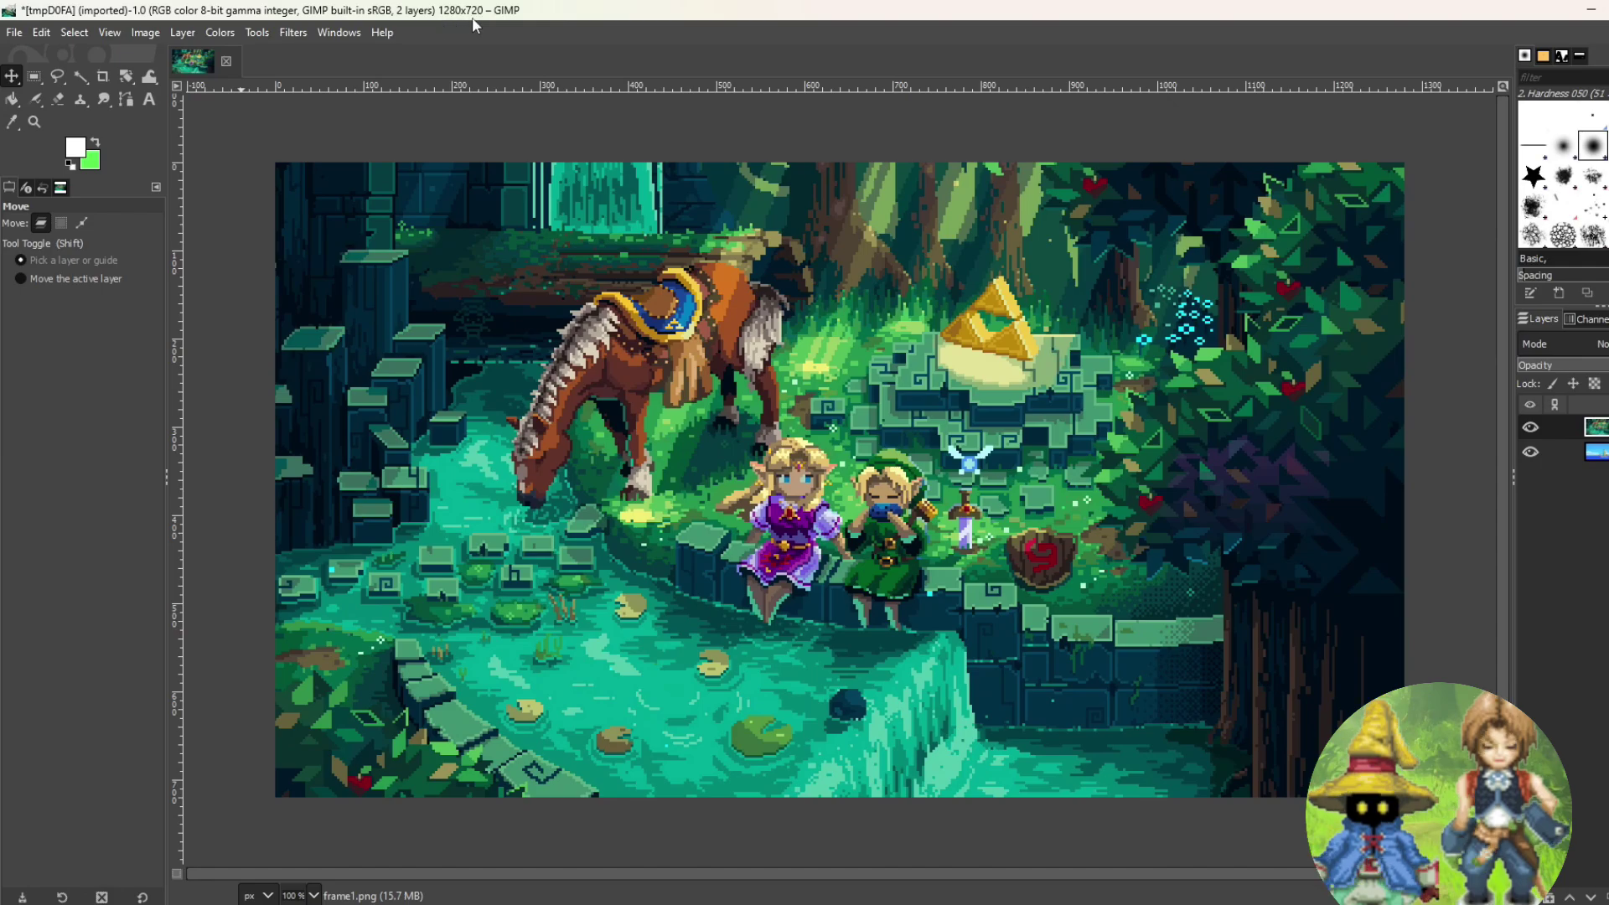
{"action": "left_click", "coordinate": [182, 32]}
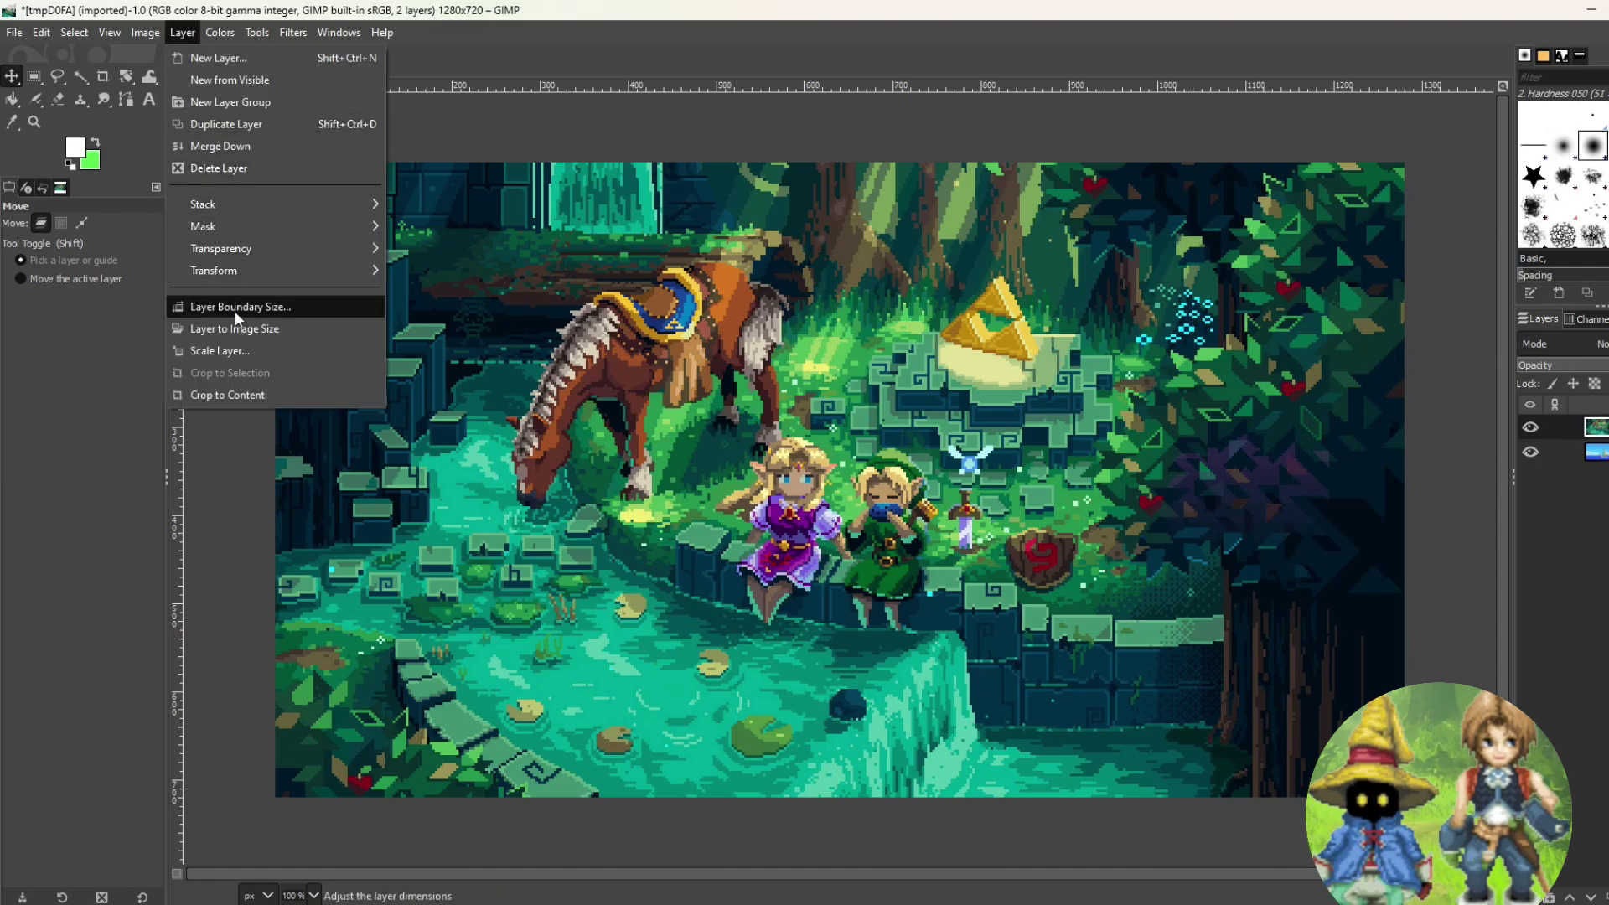
{"action": "left_click", "coordinate": [244, 352]}
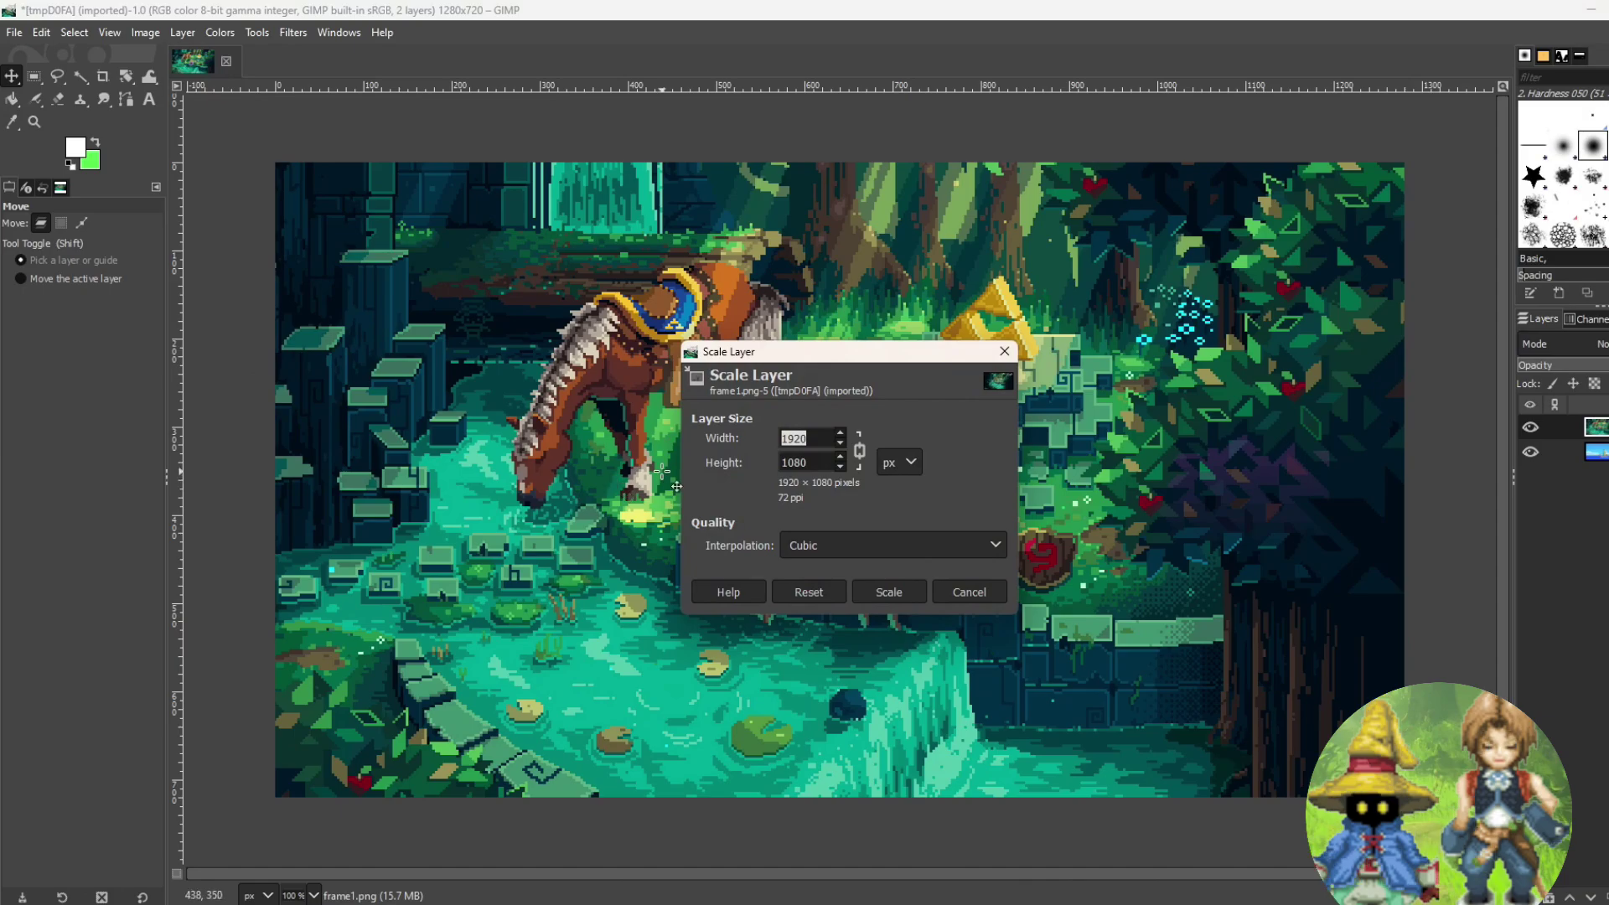
{"action": "type", "text": "1280"}
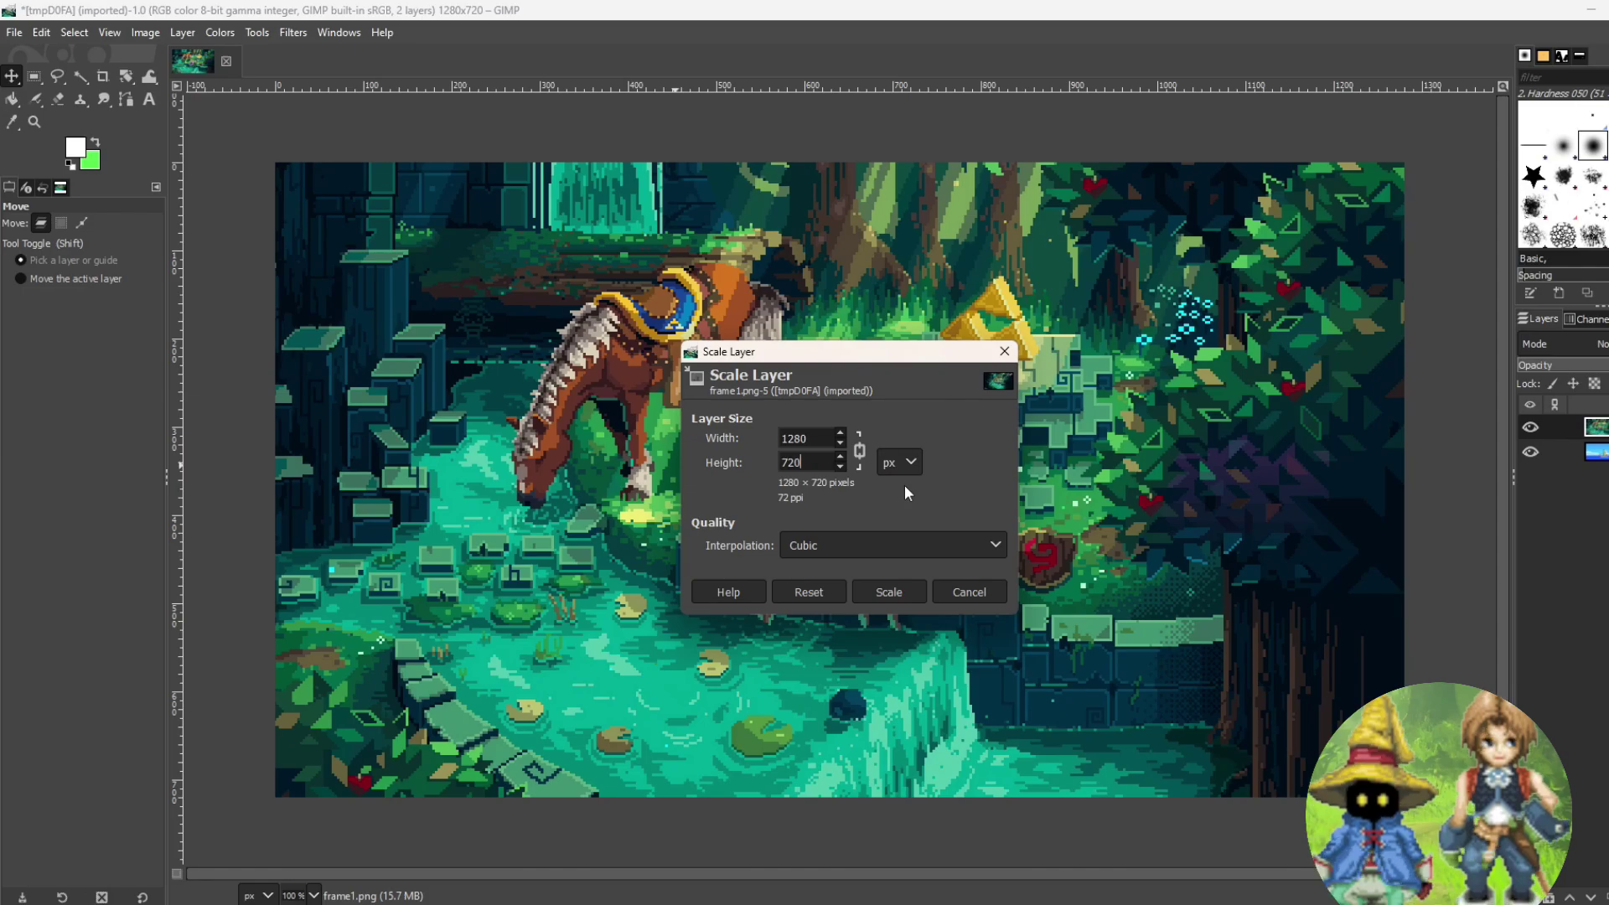
{"action": "left_click", "coordinate": [889, 591]}
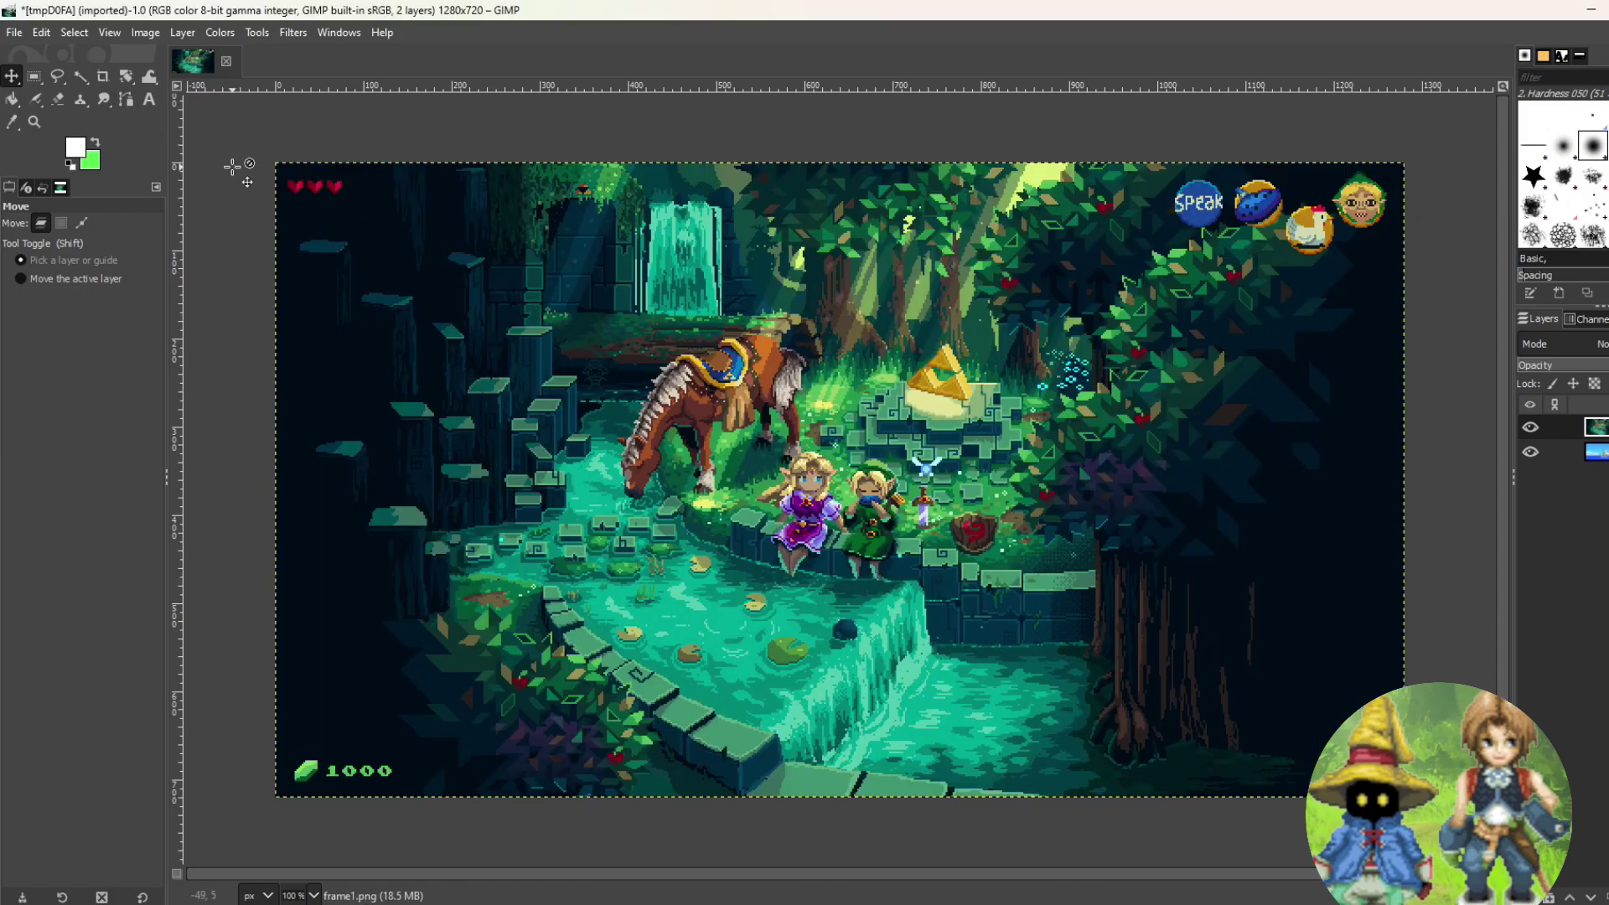
Overwrite tmpD0FA.dds with the forest image and apply it to Frame1.bflim in Toolbox
{"action": "left_click", "coordinate": [14, 31]}
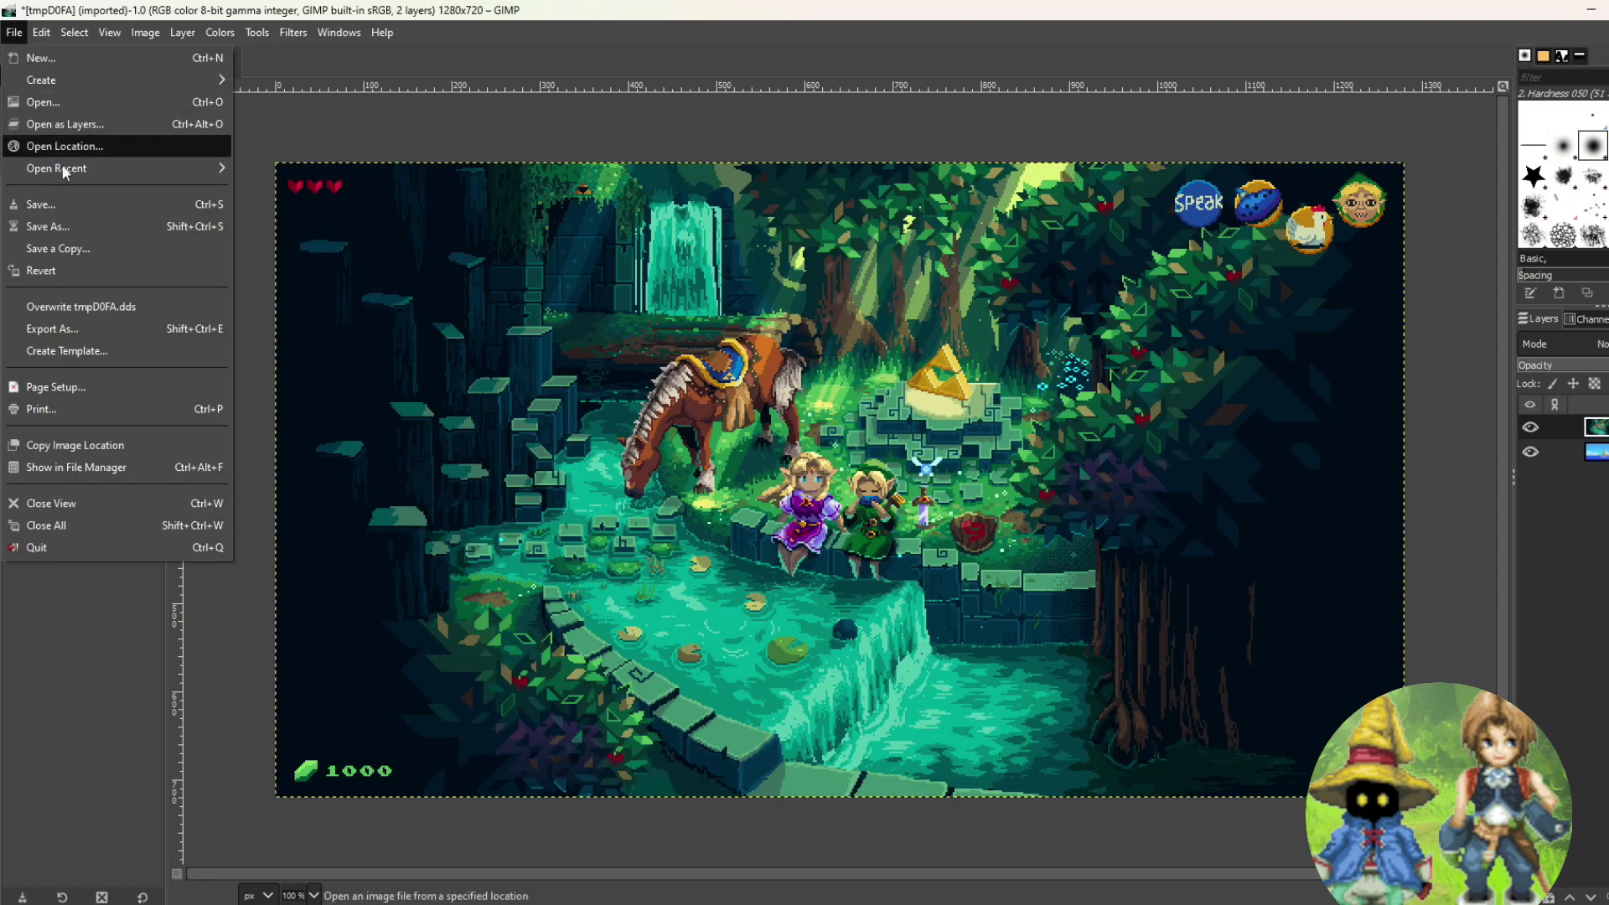
{"action": "left_click", "coordinate": [91, 309]}
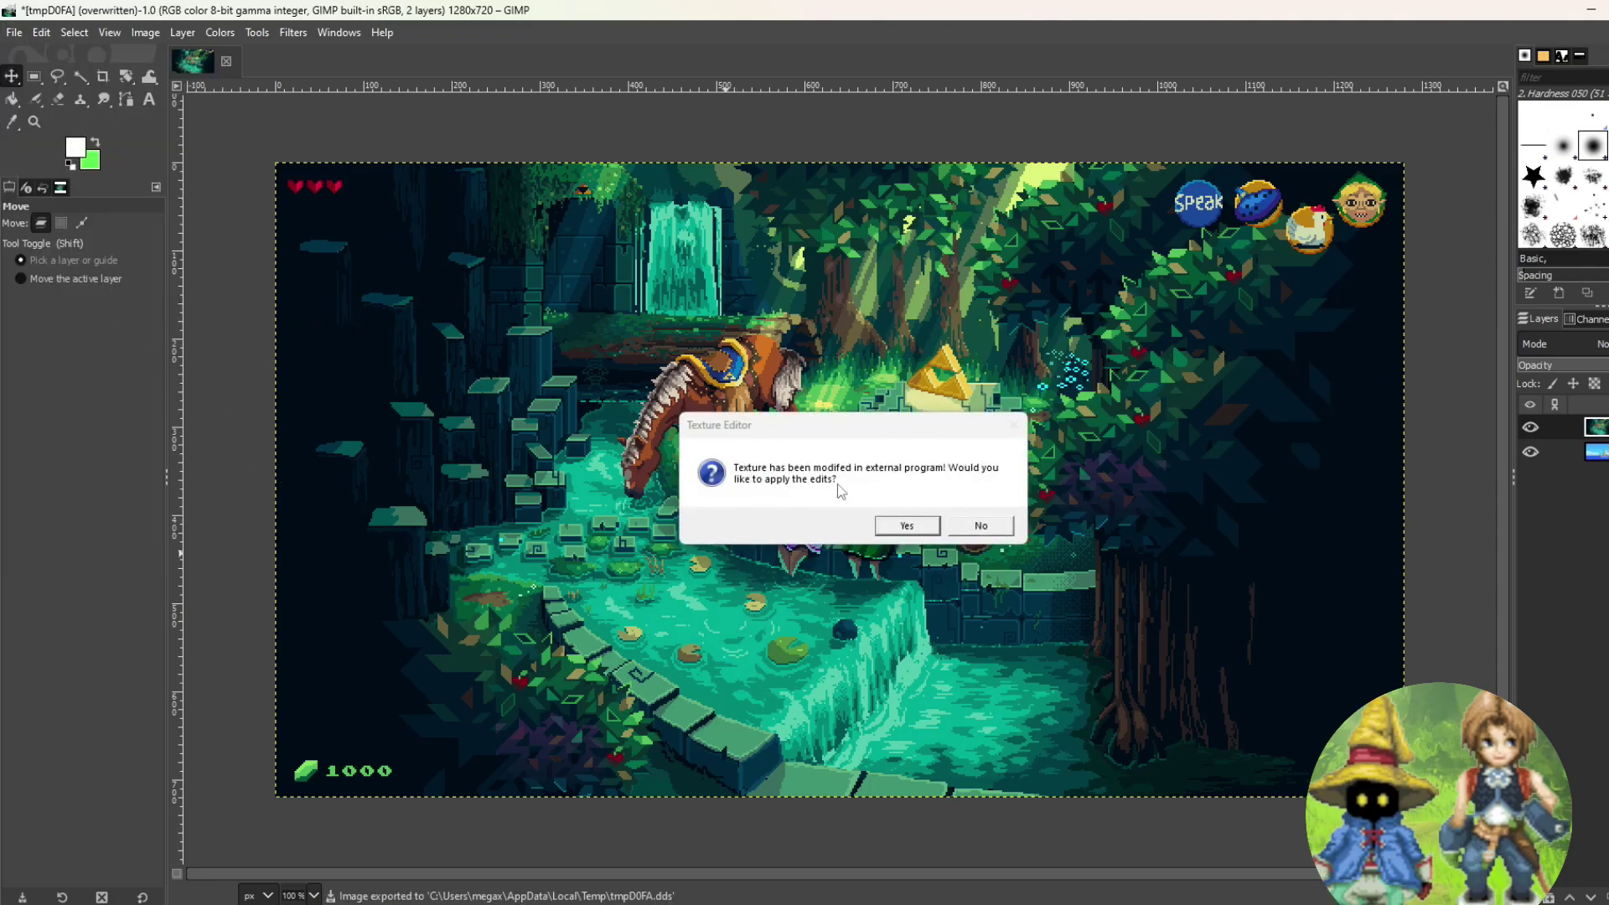
{"action": "left_click", "coordinate": [905, 526]}
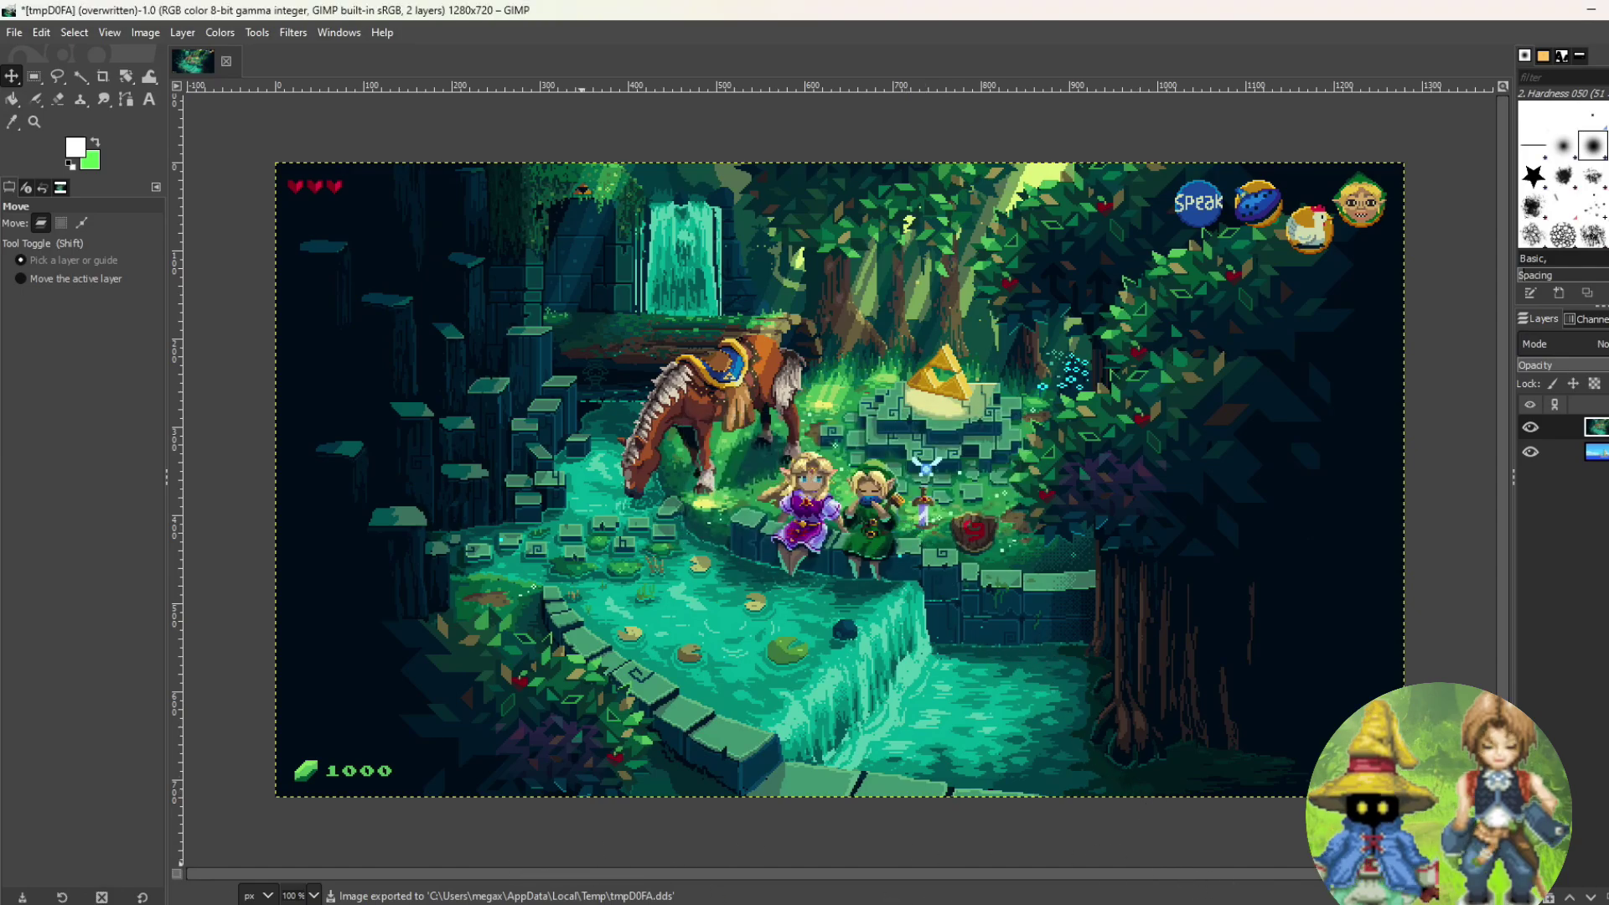
{"action": "key", "text": "alt+Tab"}
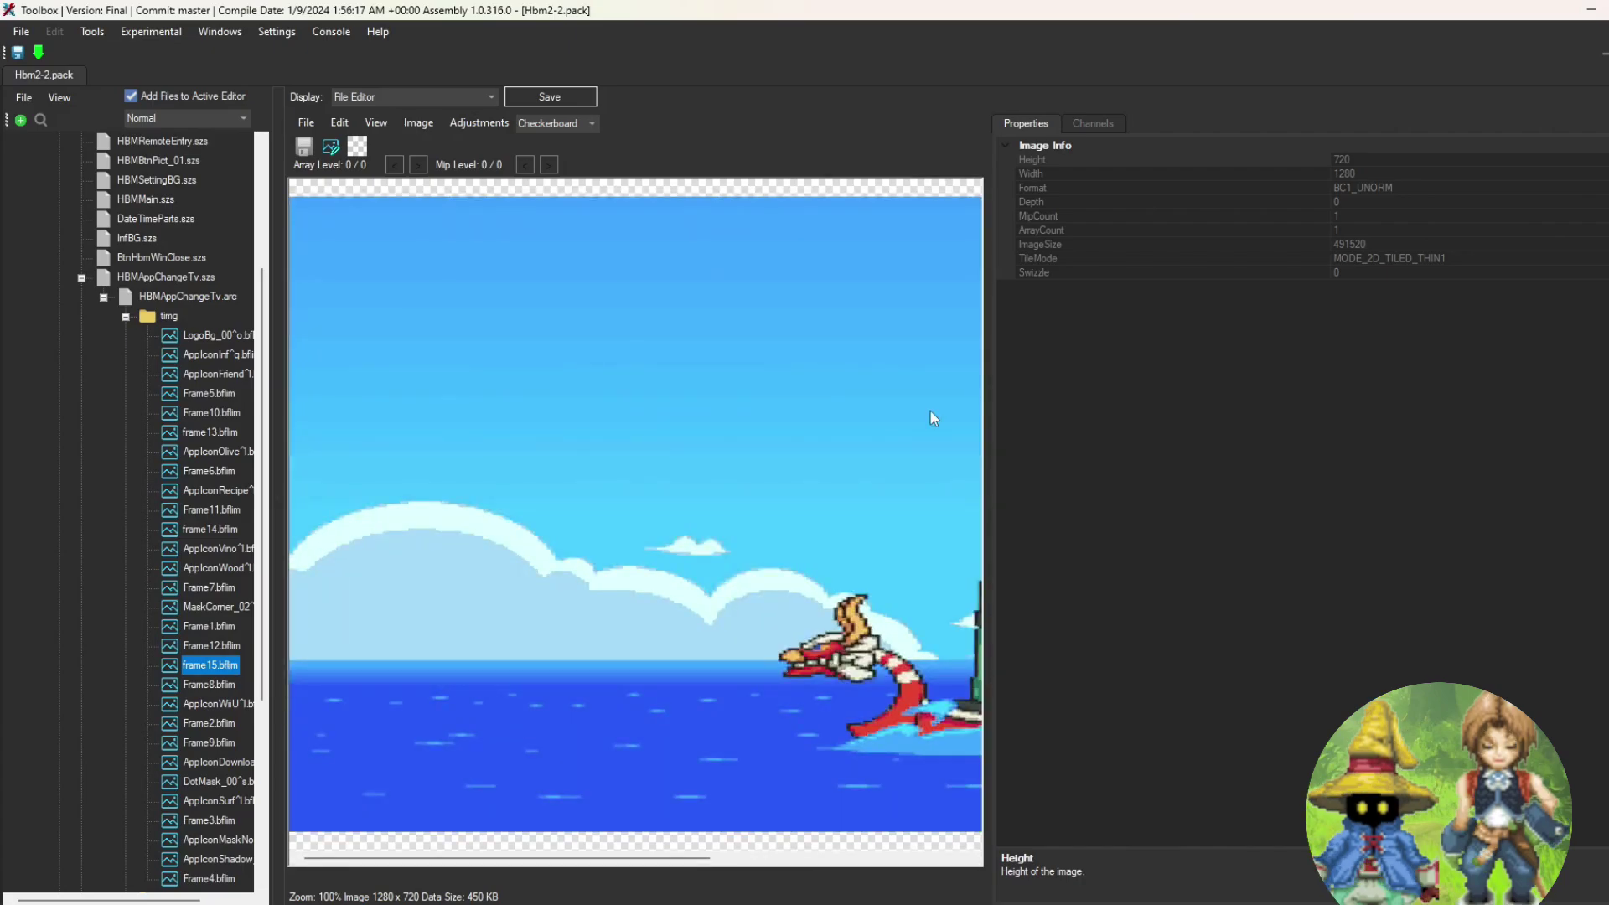
Send the frame15 texture to GIMP as a DDS and load it
{"action": "left_click", "coordinate": [335, 151]}
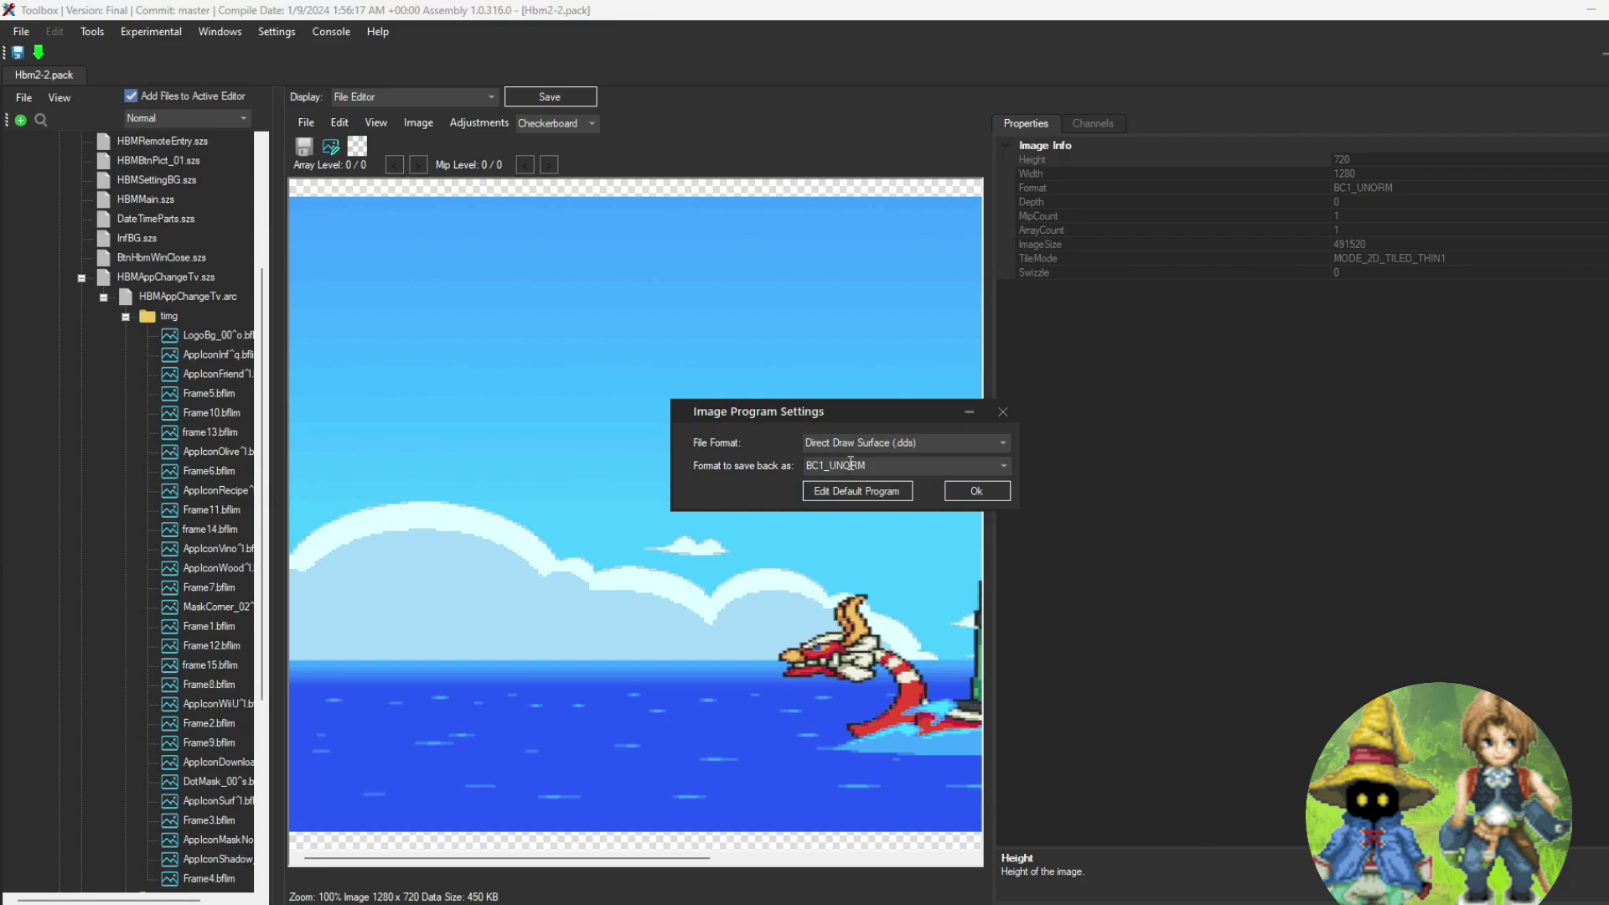
{"action": "left_click", "coordinate": [964, 493]}
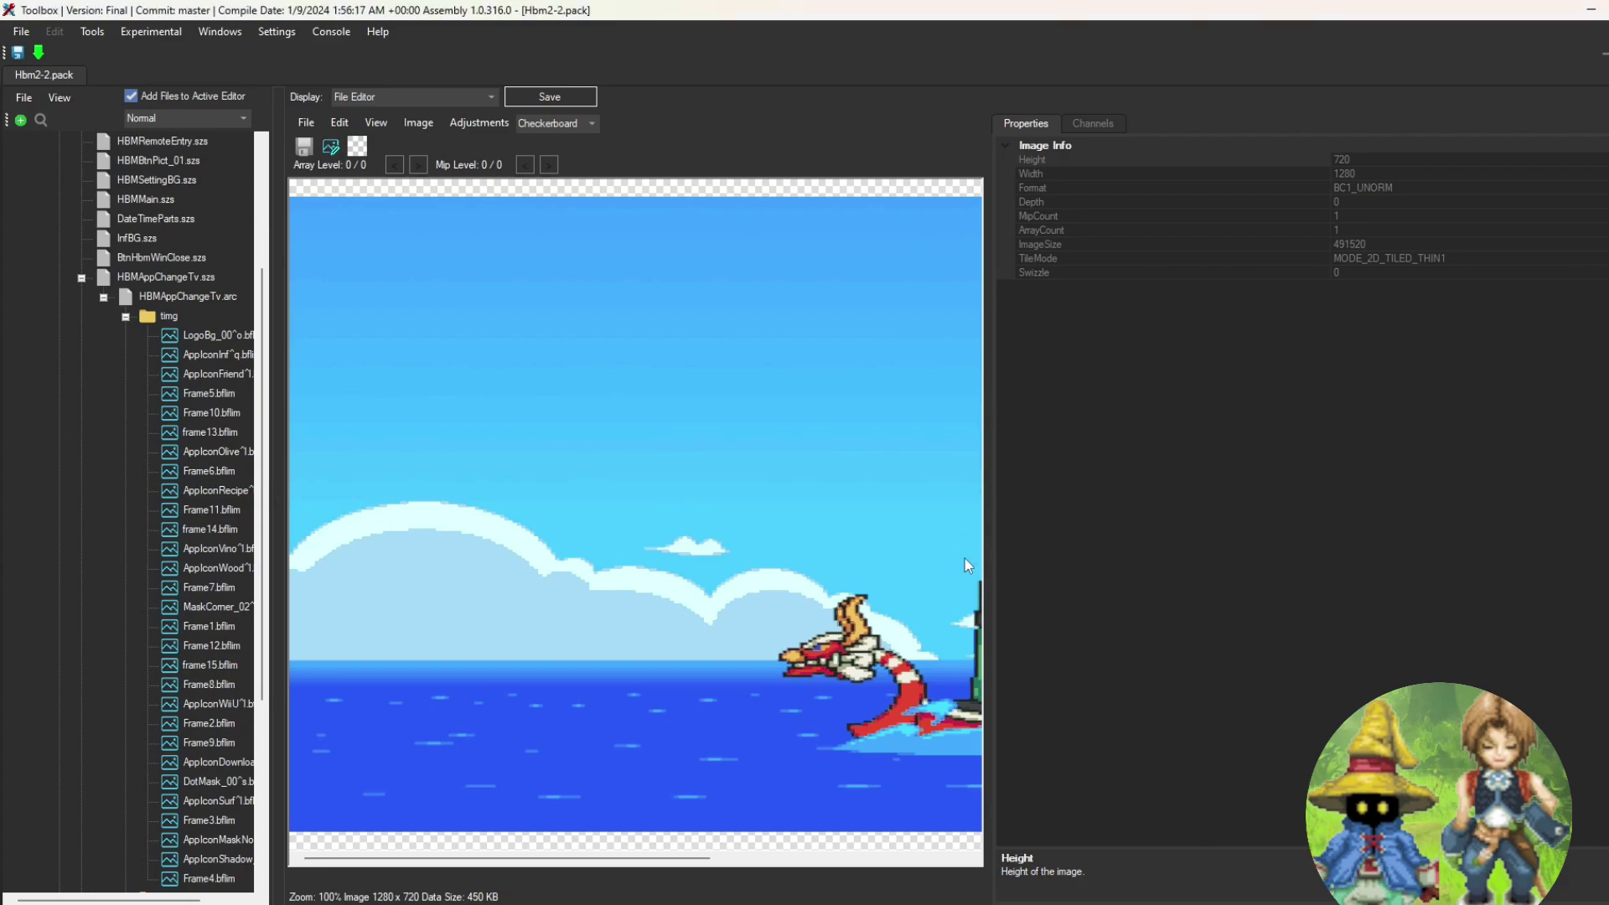
{"action": "left_click", "coordinate": [519, 314]}
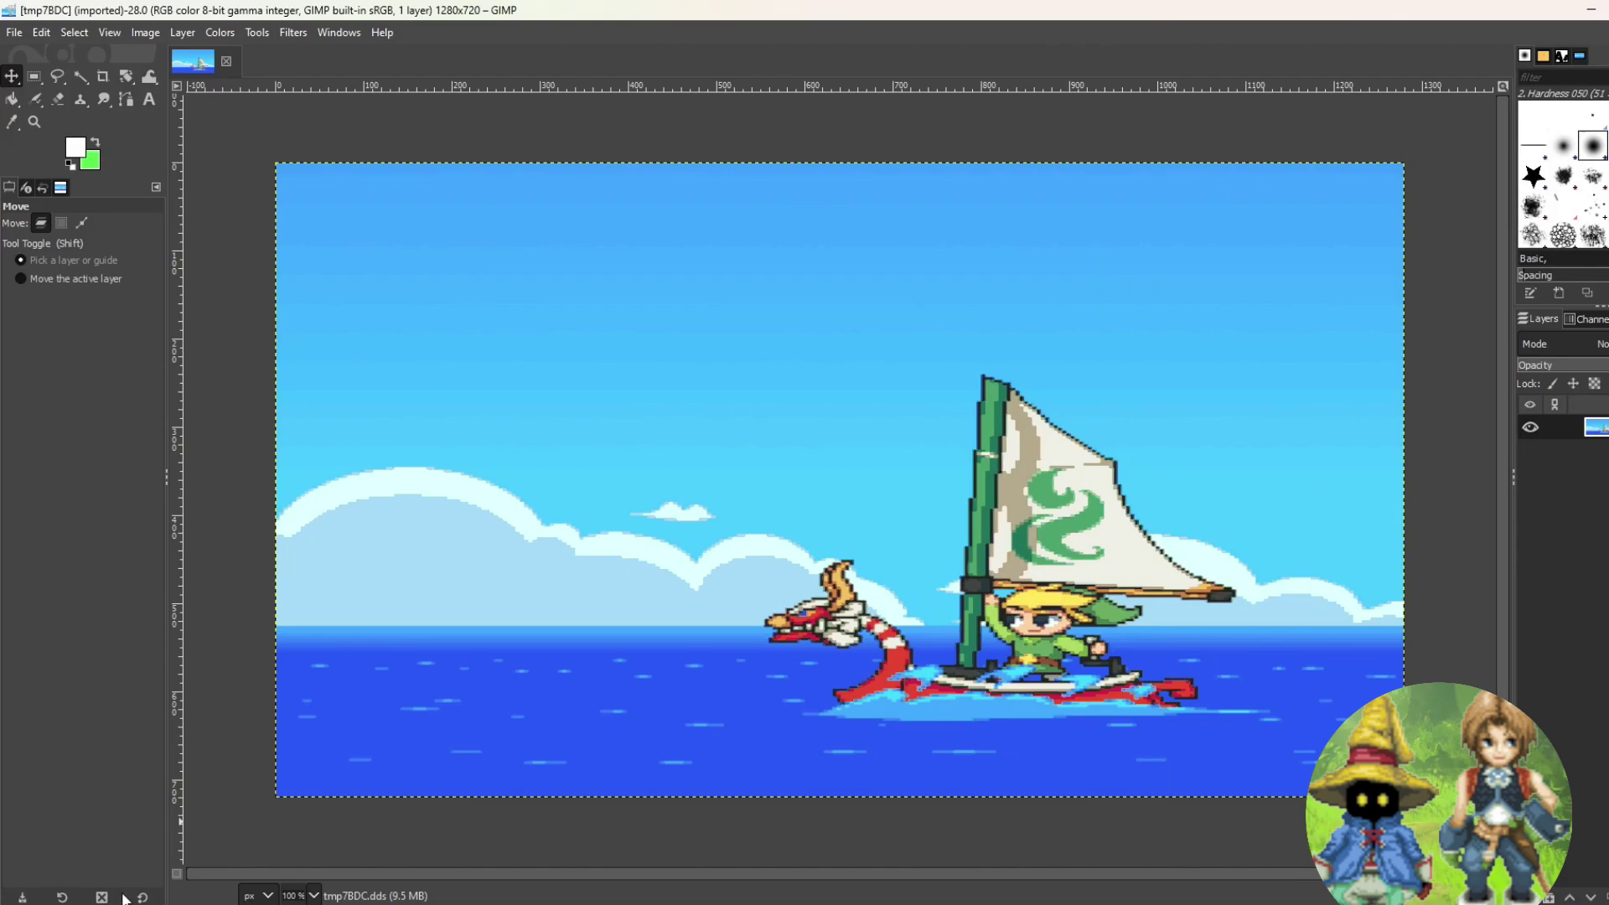
Drop the forest frame15.png in as a layer and scale it to width 1280
{"action": "key", "text": "alt+Tab"}
{"action": "left_click_drag", "start_coordinate": [1015, 548], "coordinate": [578, 442]}
{"action": "left_click", "coordinate": [183, 33]}
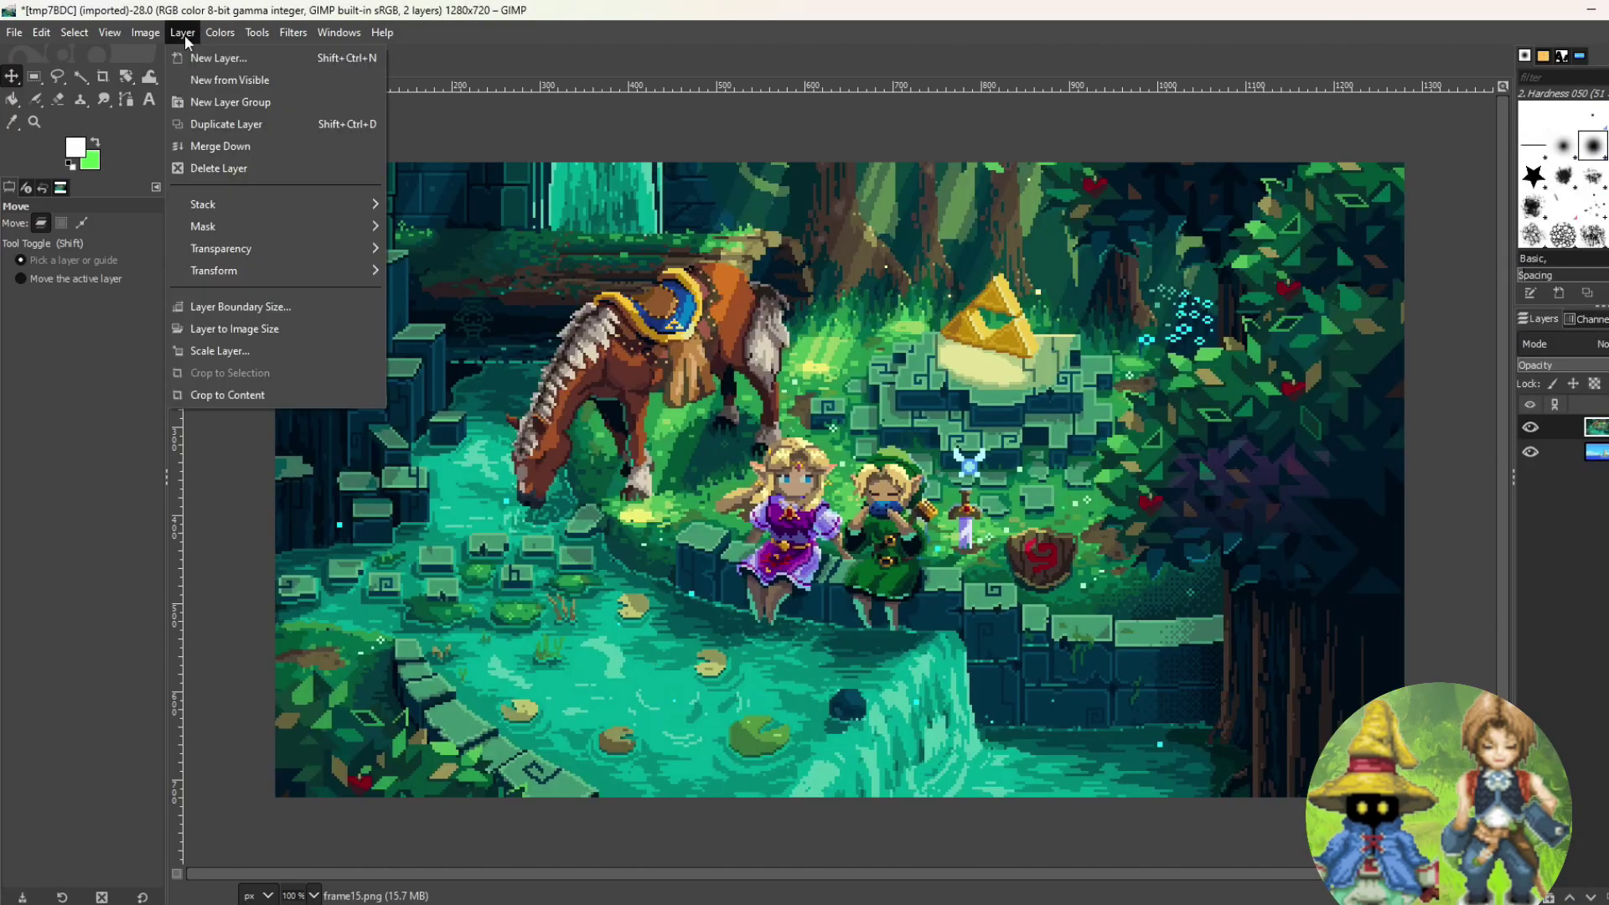
{"action": "left_click", "coordinate": [220, 350]}
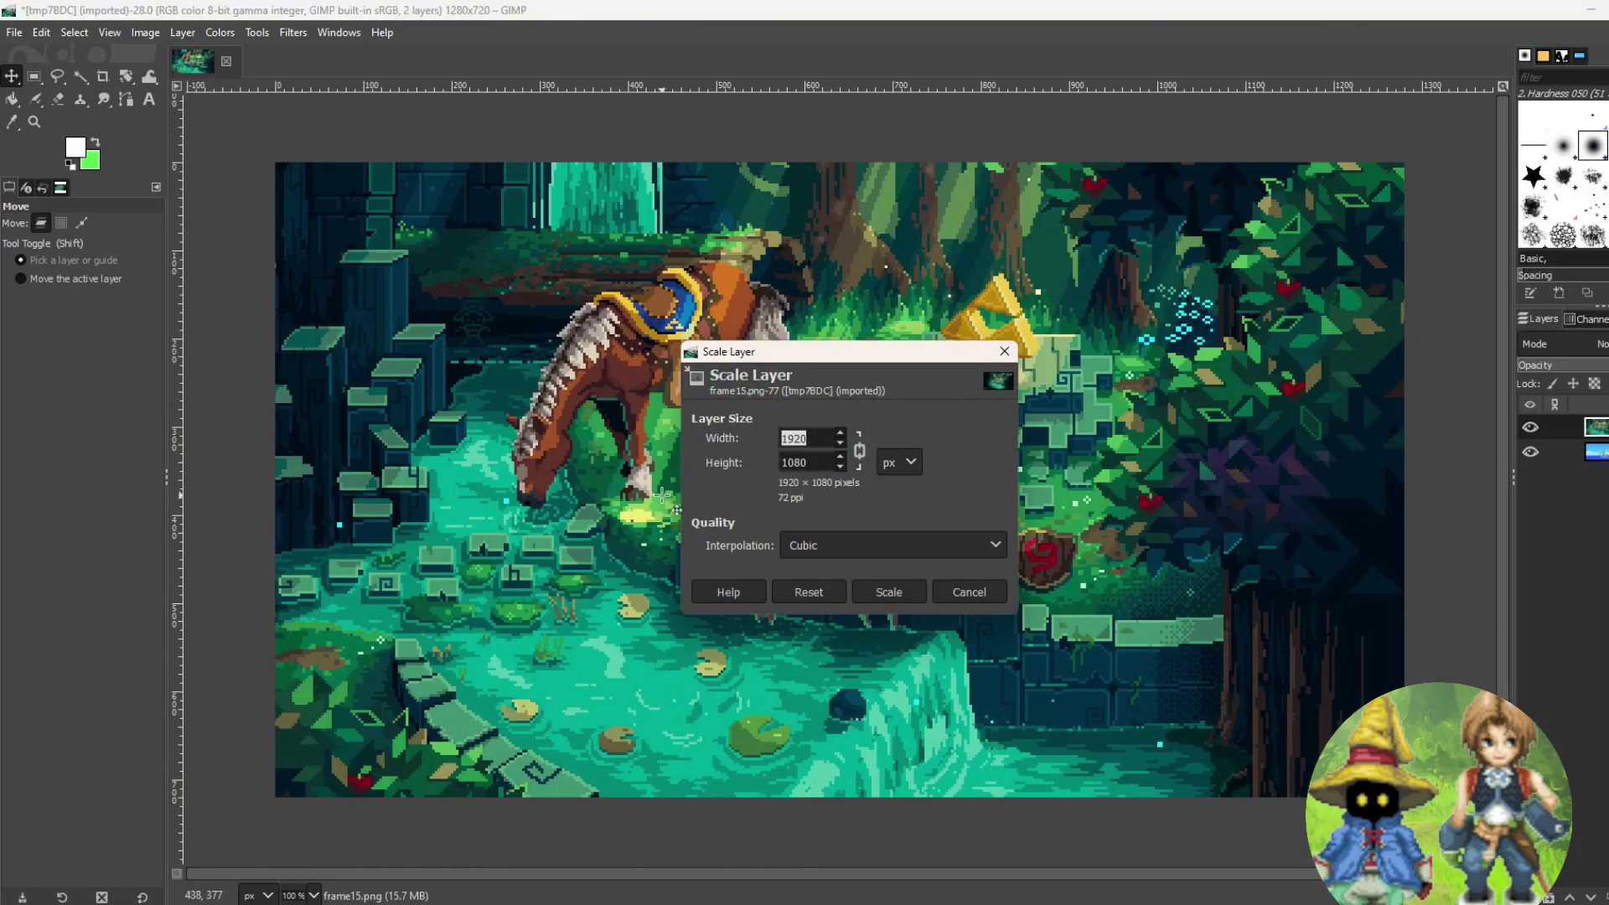
{"action": "type", "text": "1280"}
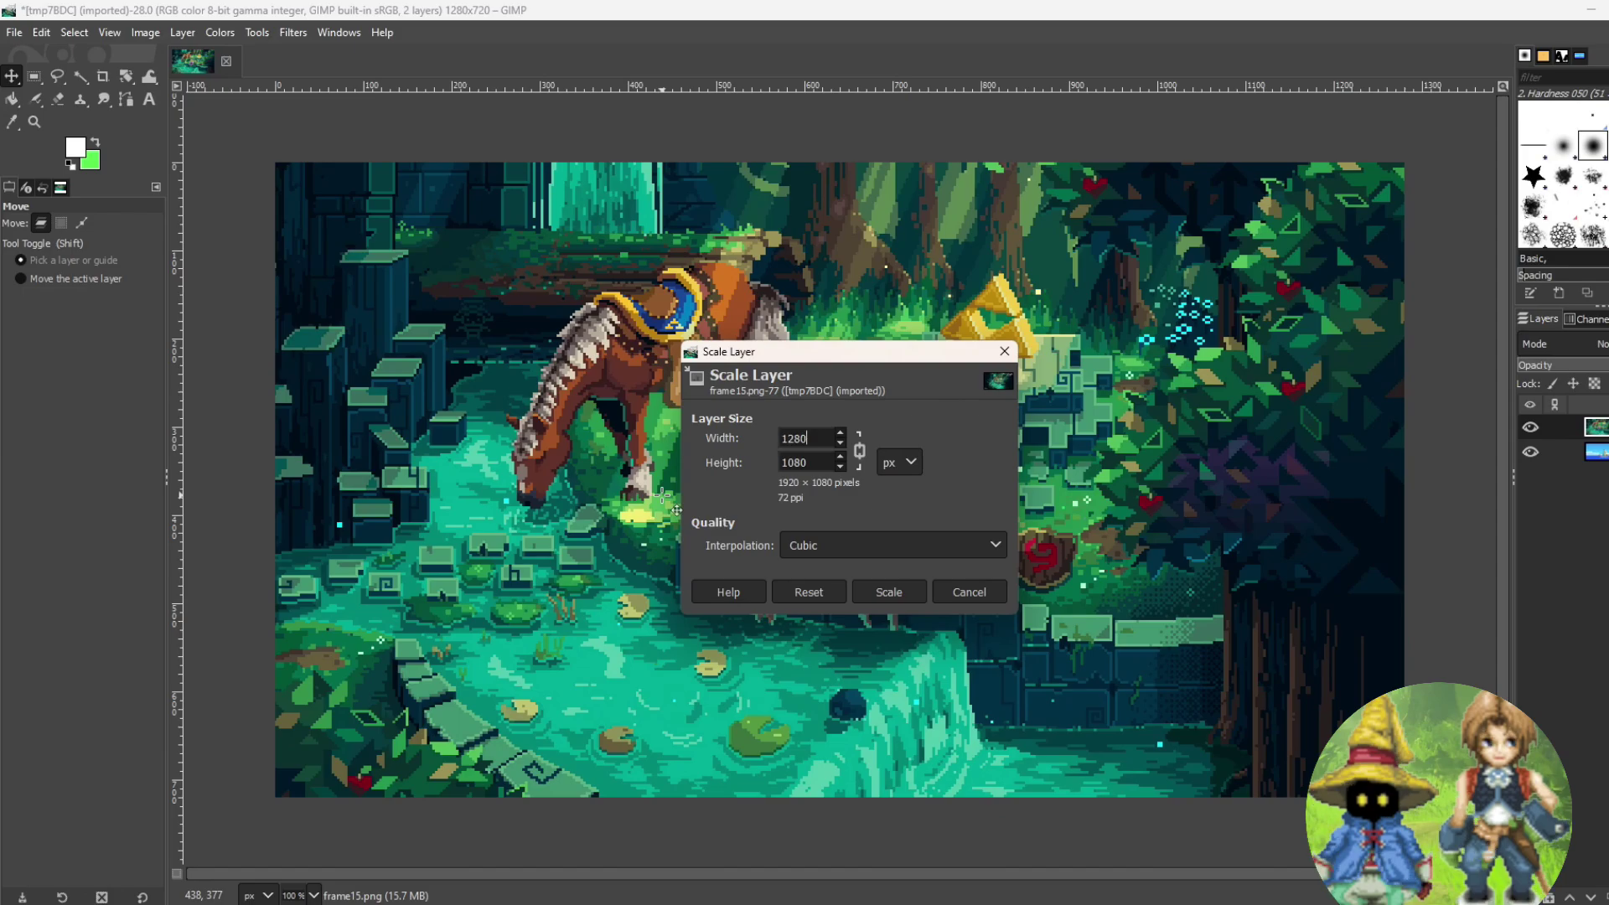
{"action": "left_click", "coordinate": [888, 592]}
Overwrite tmp7BDC.dds, accept it in Toolbox, and close GIMP discarding changes
{"action": "left_click", "coordinate": [13, 33]}
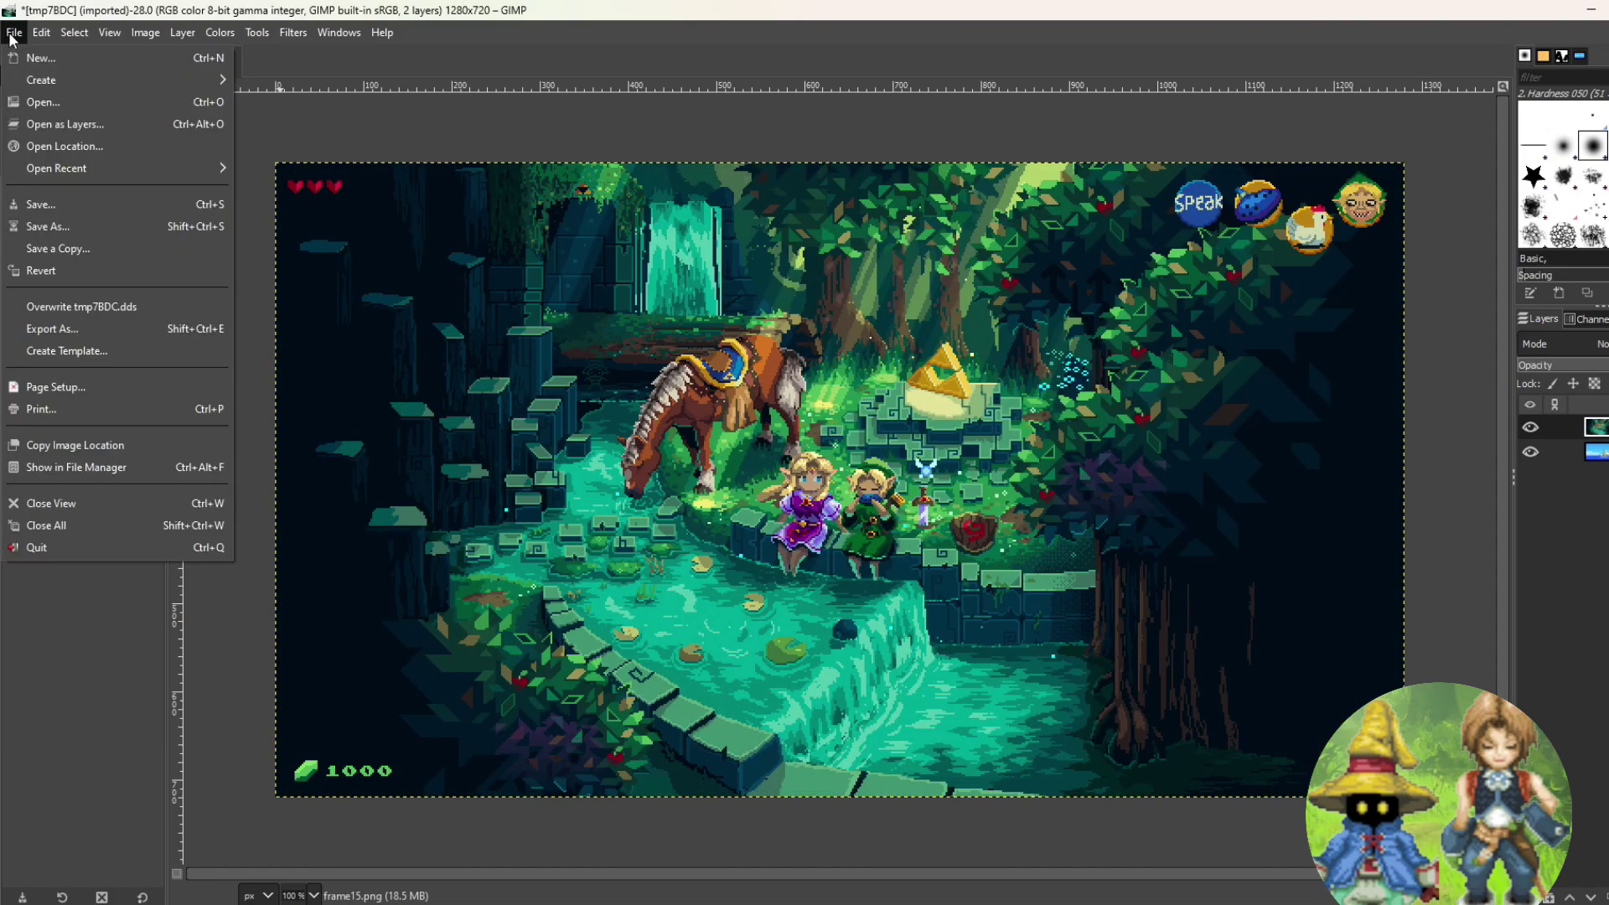
{"action": "left_click", "coordinate": [63, 306]}
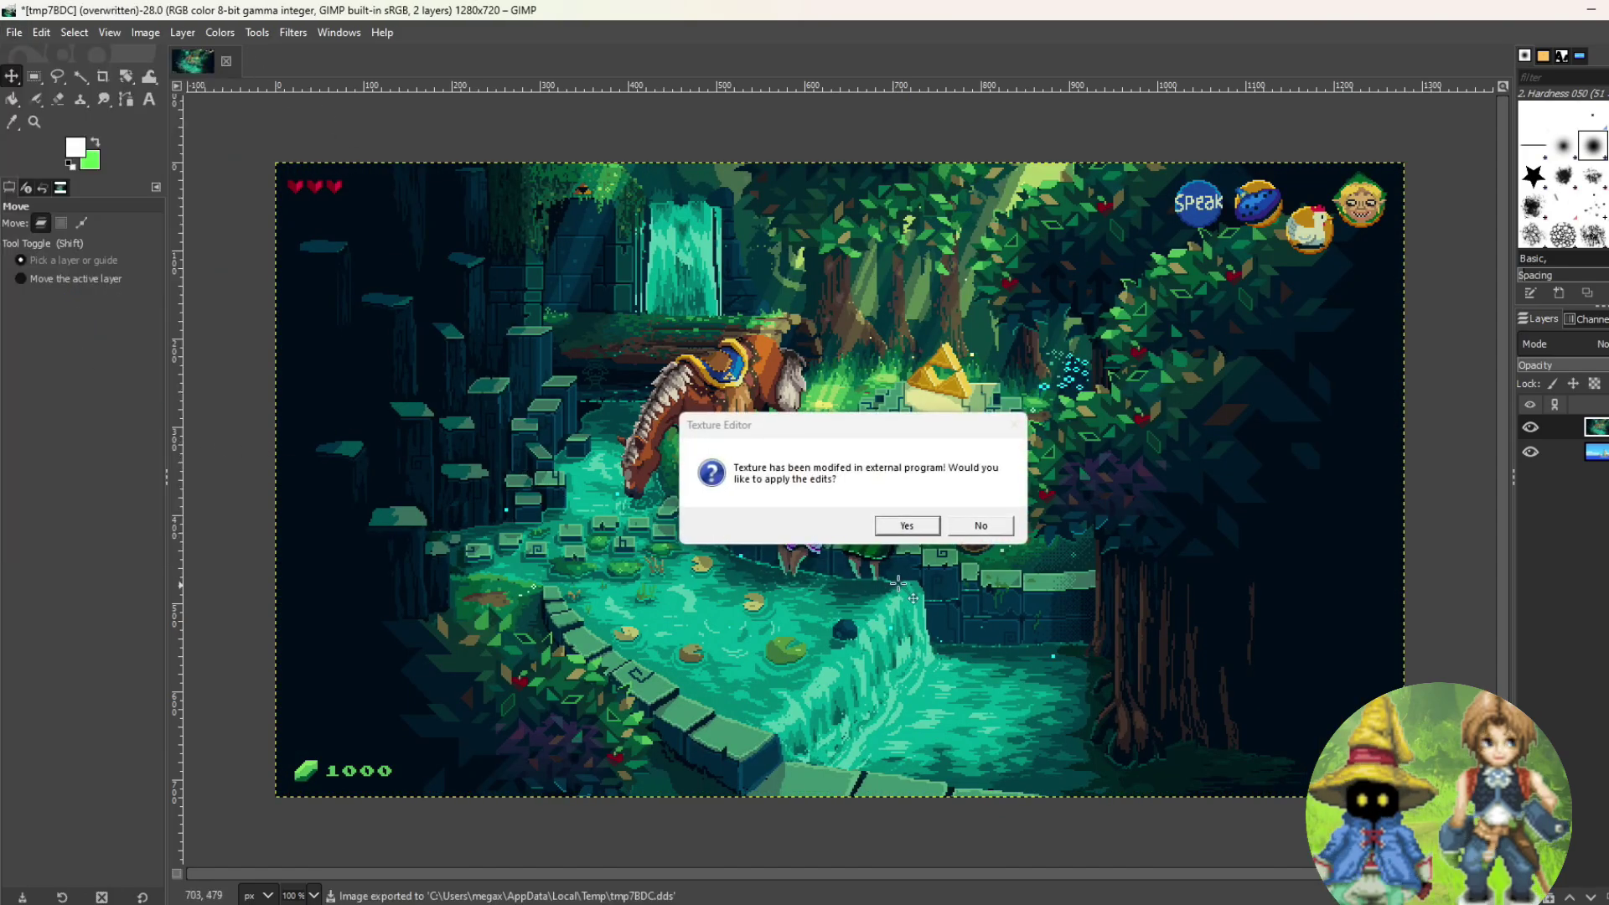
{"action": "left_click", "coordinate": [898, 531]}
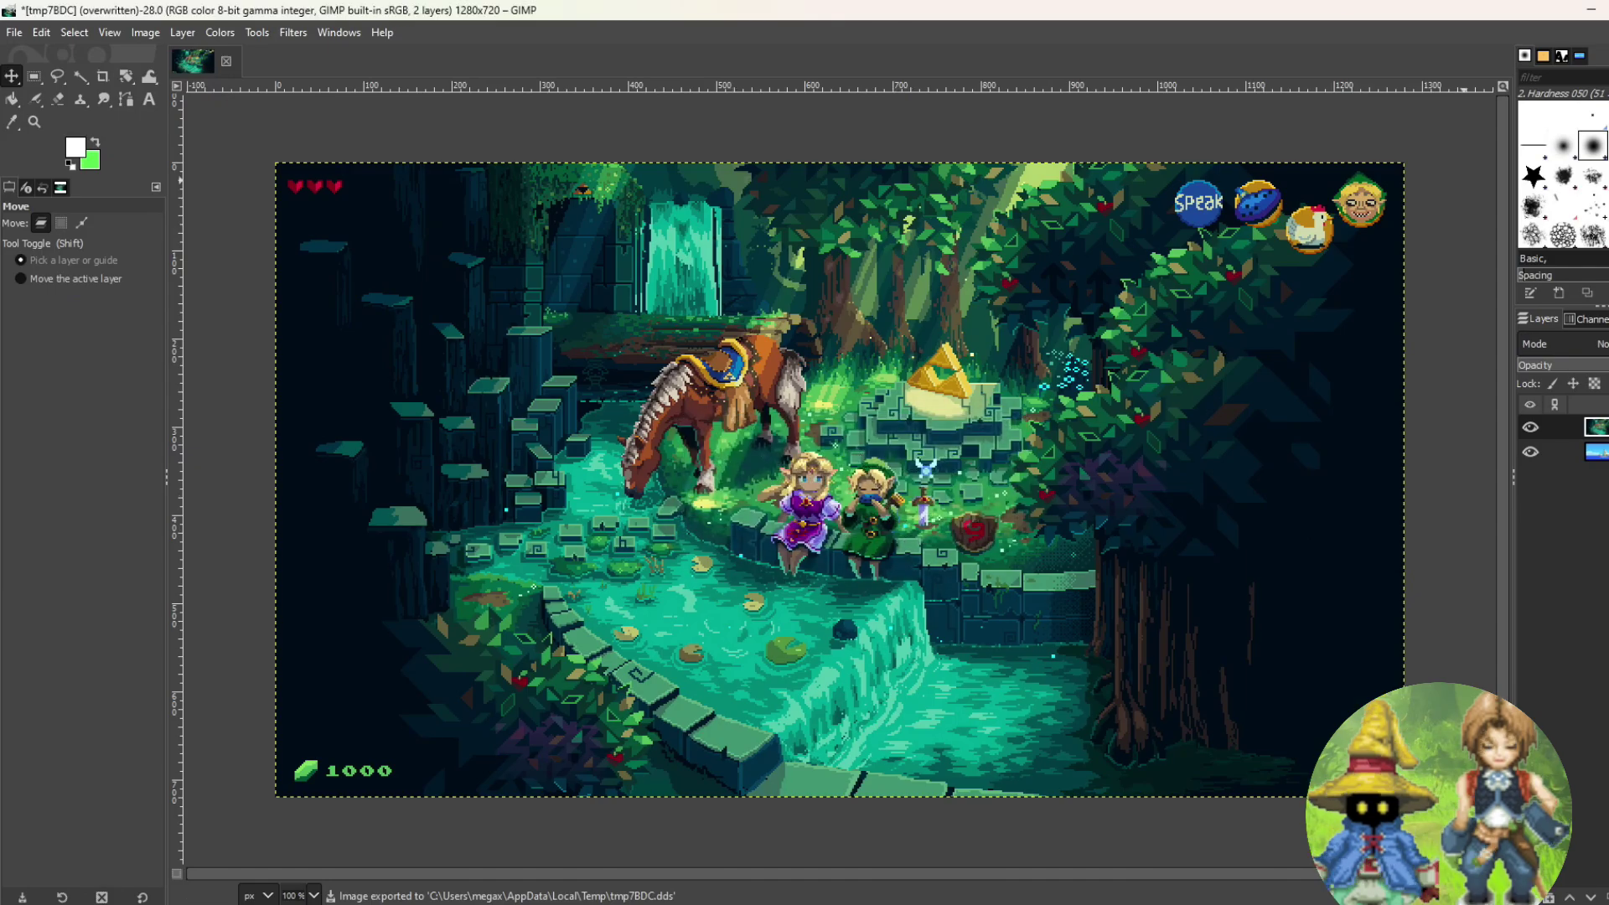
{"action": "left_click", "coordinate": [285, 289]}
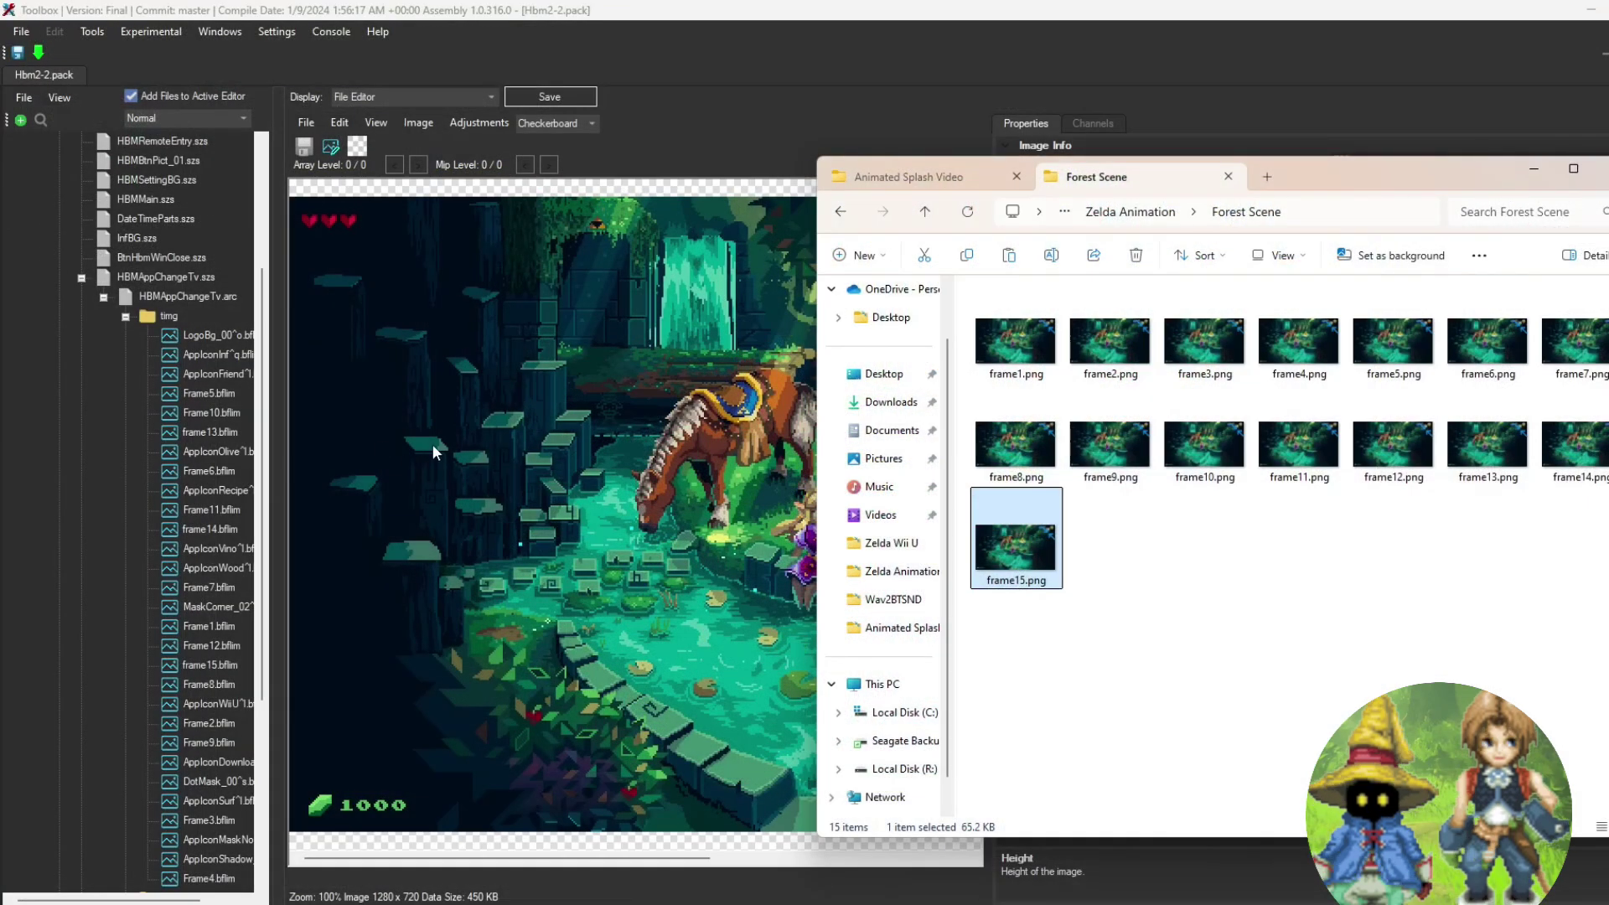
Return to Switch Toolbox and save Hbm2-2.pack with the two forest frames, dismissing the notification
{"action": "left_click", "coordinate": [817, 79]}
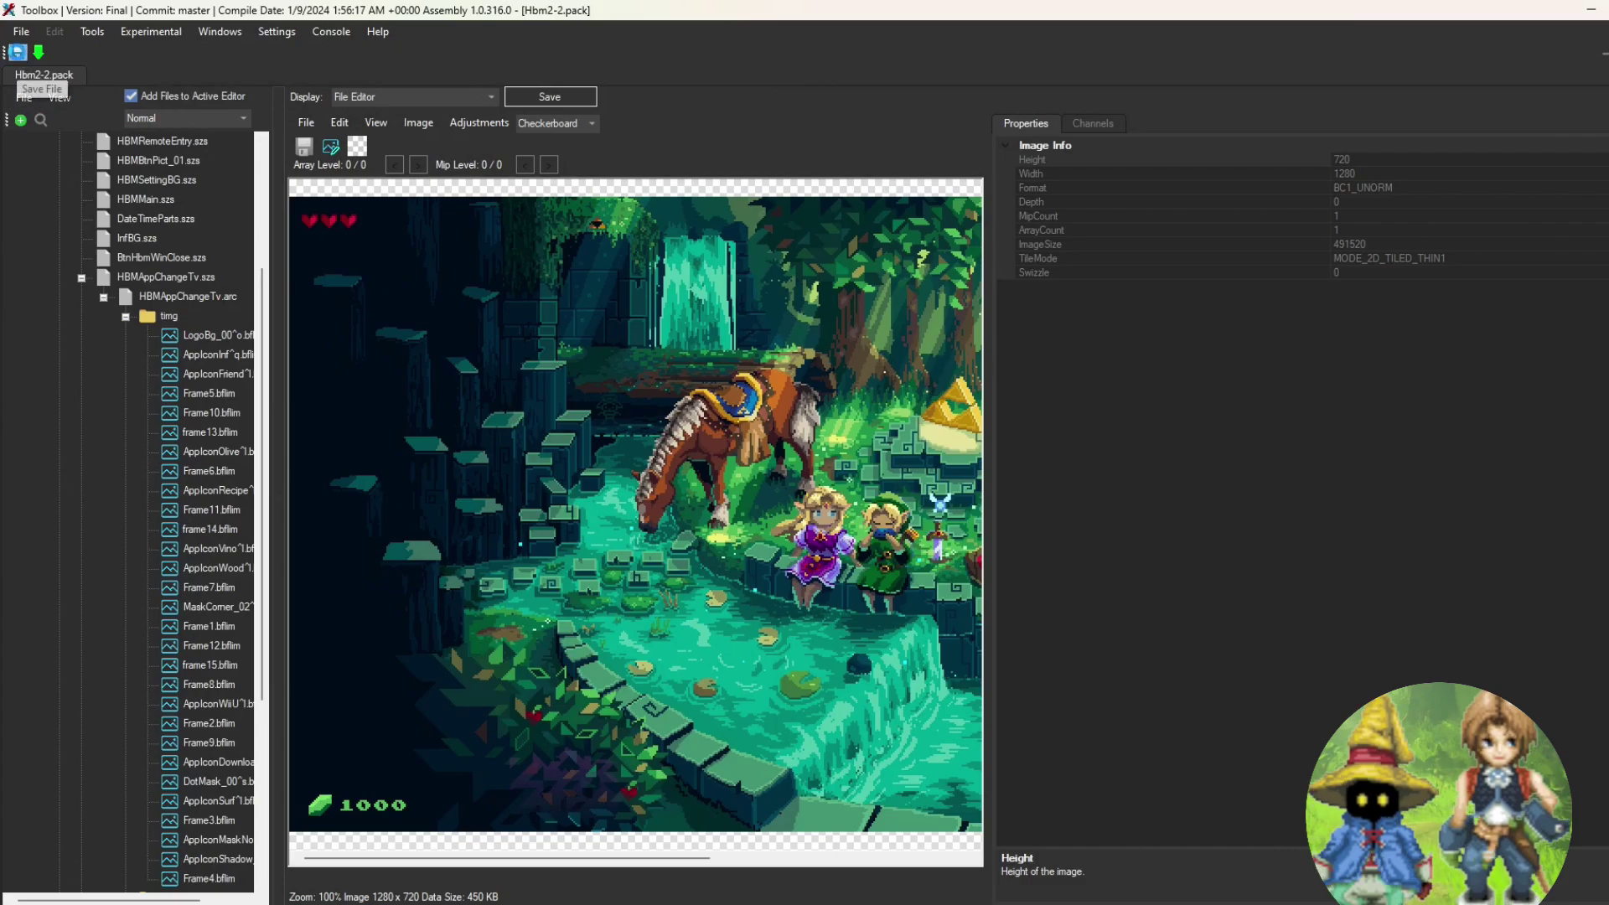
{"action": "left_click", "coordinate": [16, 52]}
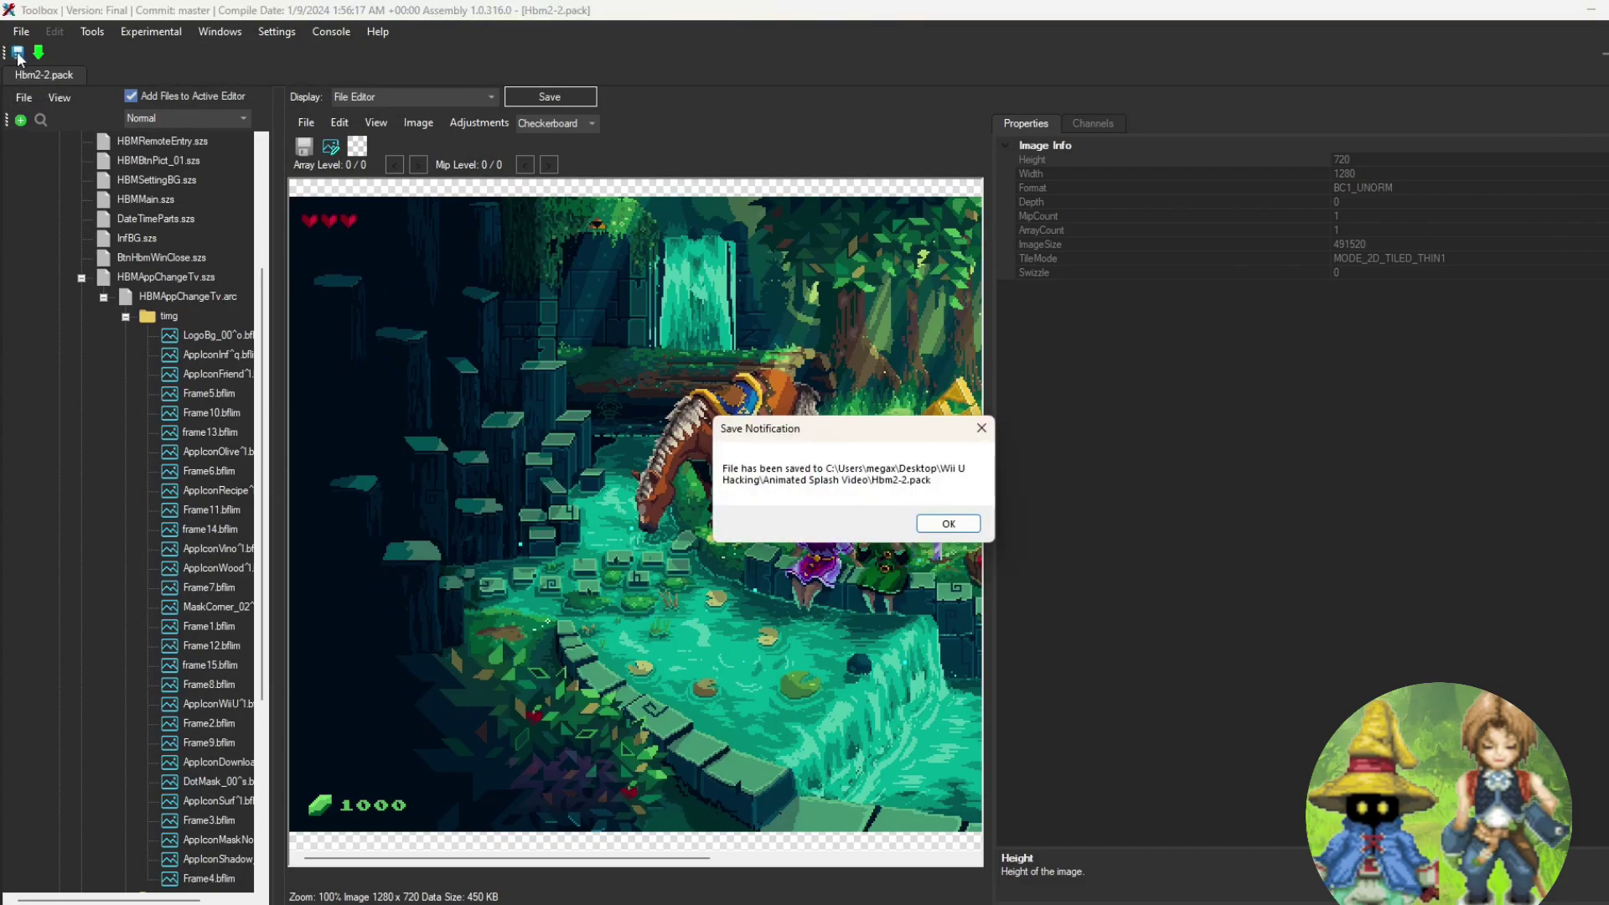
{"action": "left_click", "coordinate": [945, 526]}
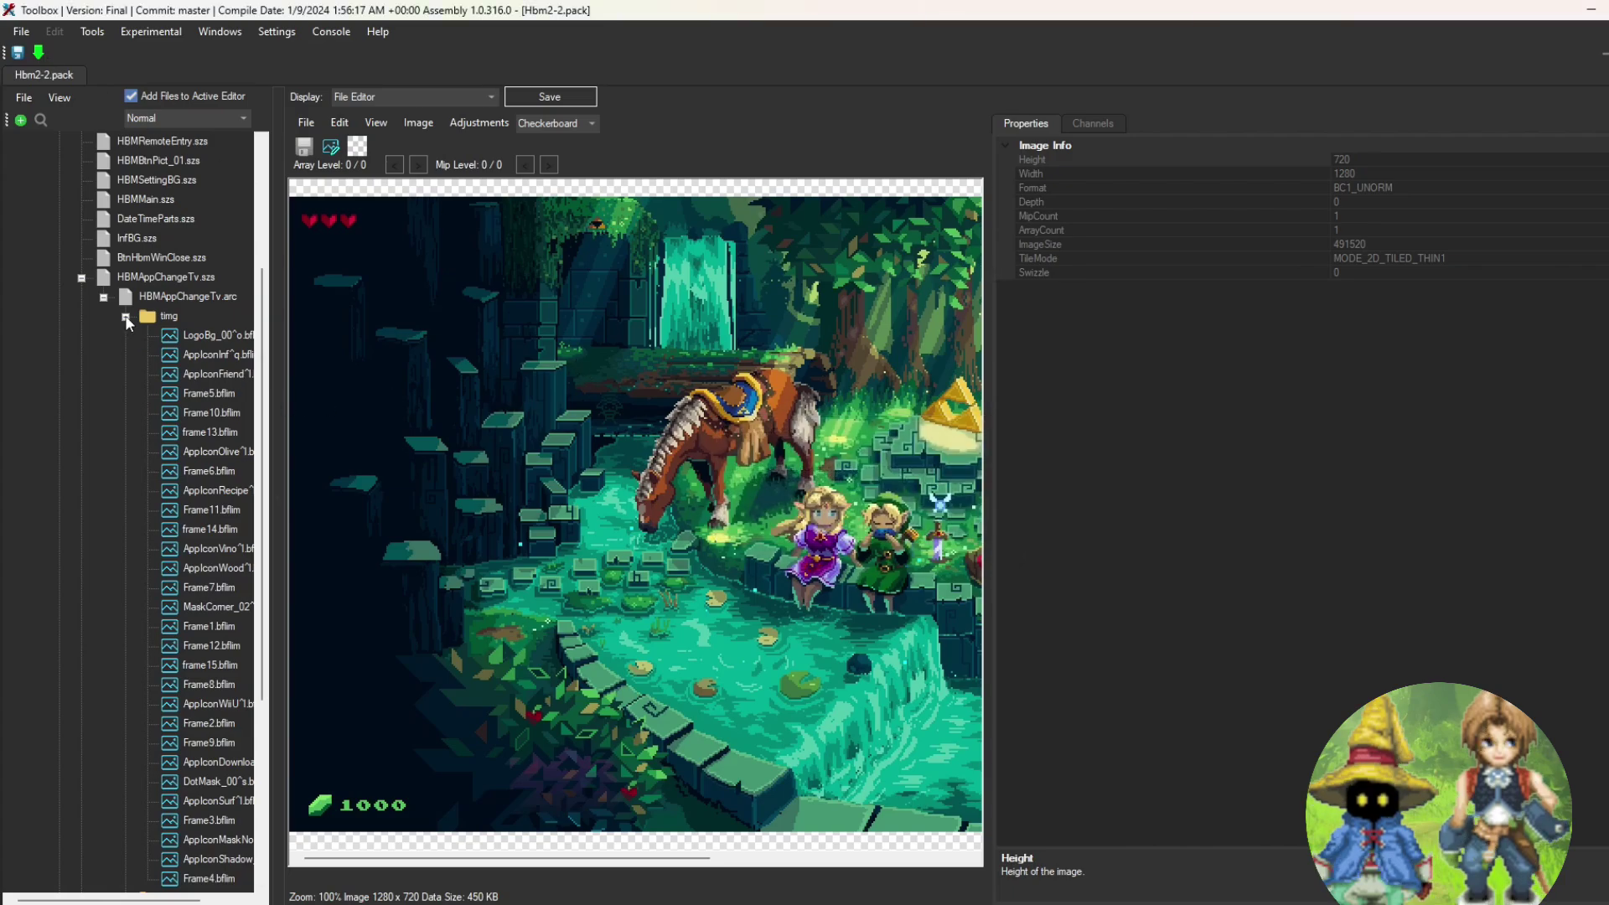
Open HBMAppChangeTv.bflyt in a maximized Layout Editor and expand RootPane > P_Corner_01
{"action": "left_click", "coordinate": [126, 318]}
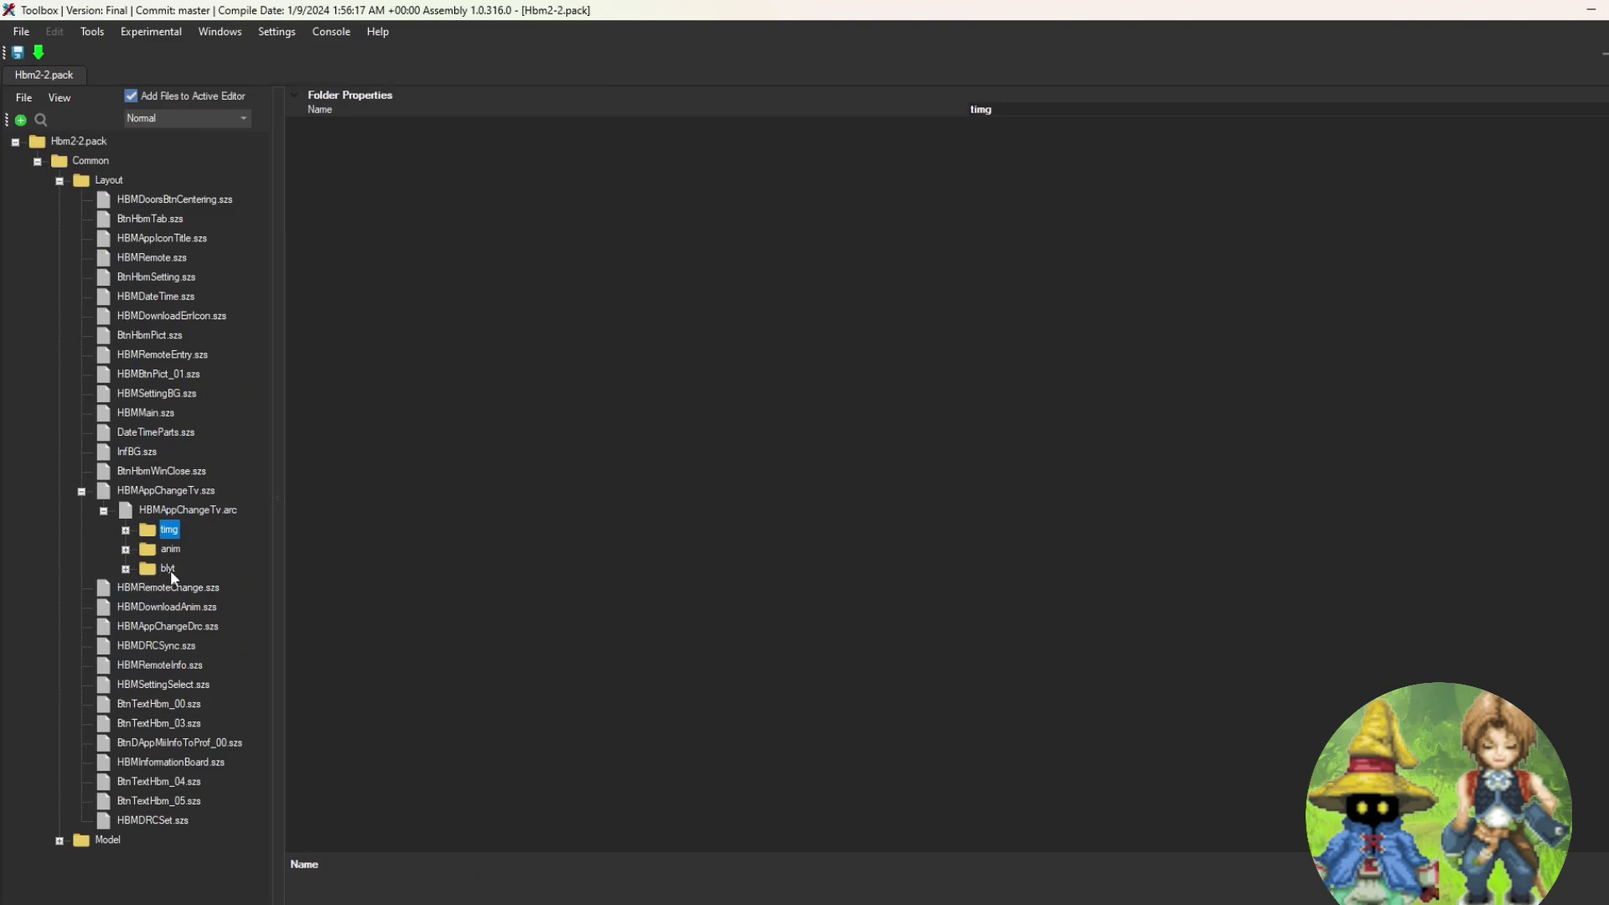
{"action": "left_click", "coordinate": [126, 569]}
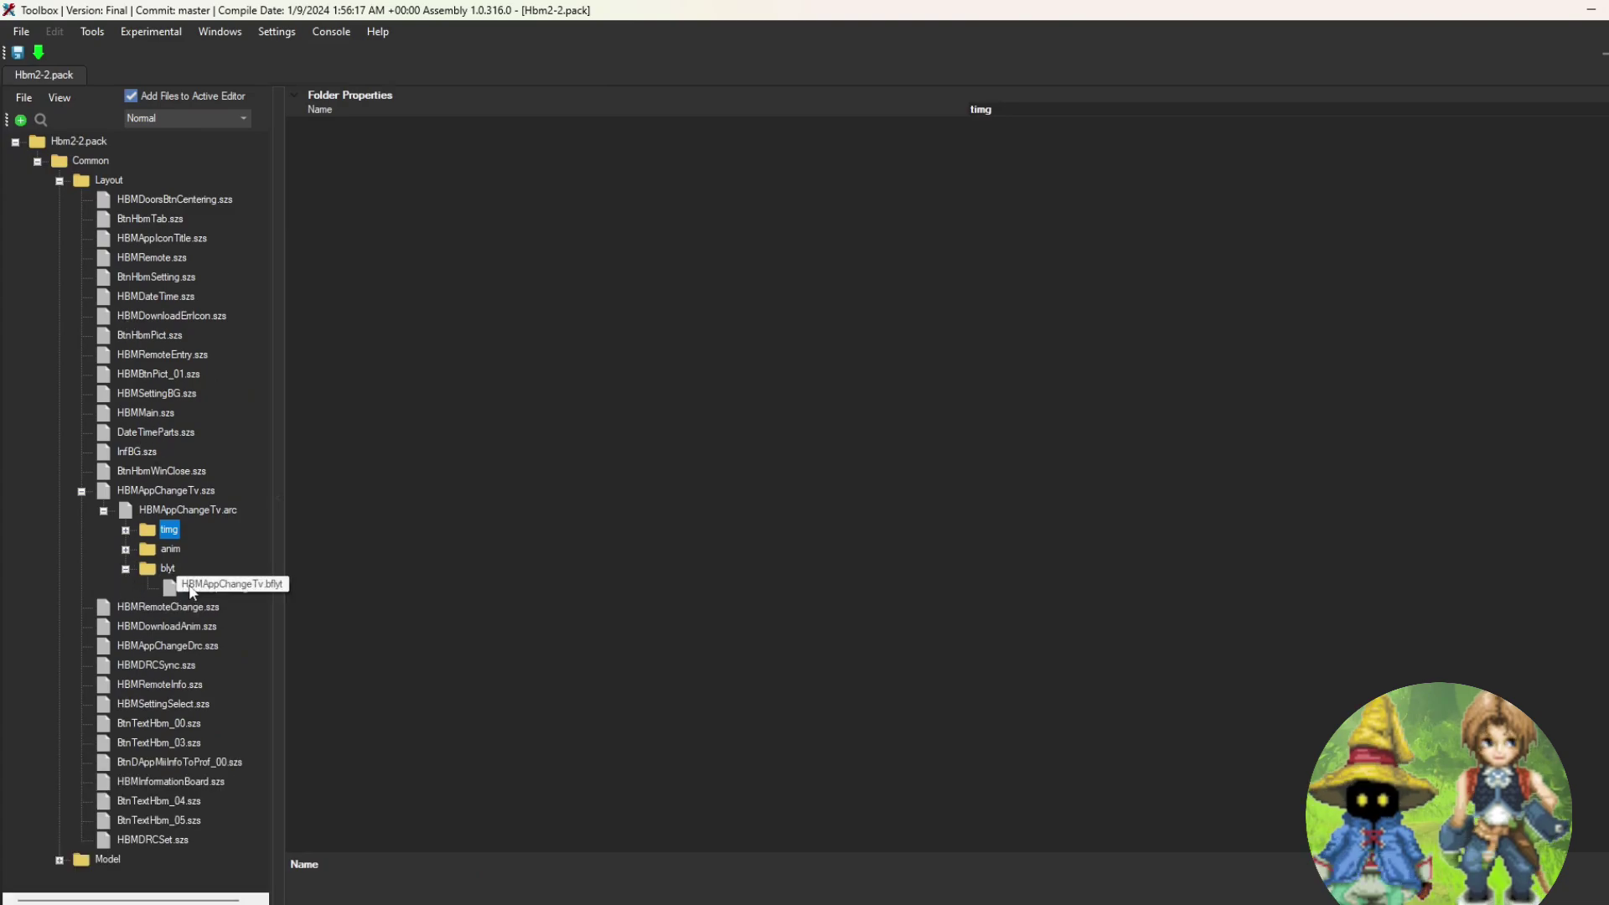
{"action": "left_click", "coordinate": [191, 590]}
{"action": "double_click", "coordinate": [192, 589]}
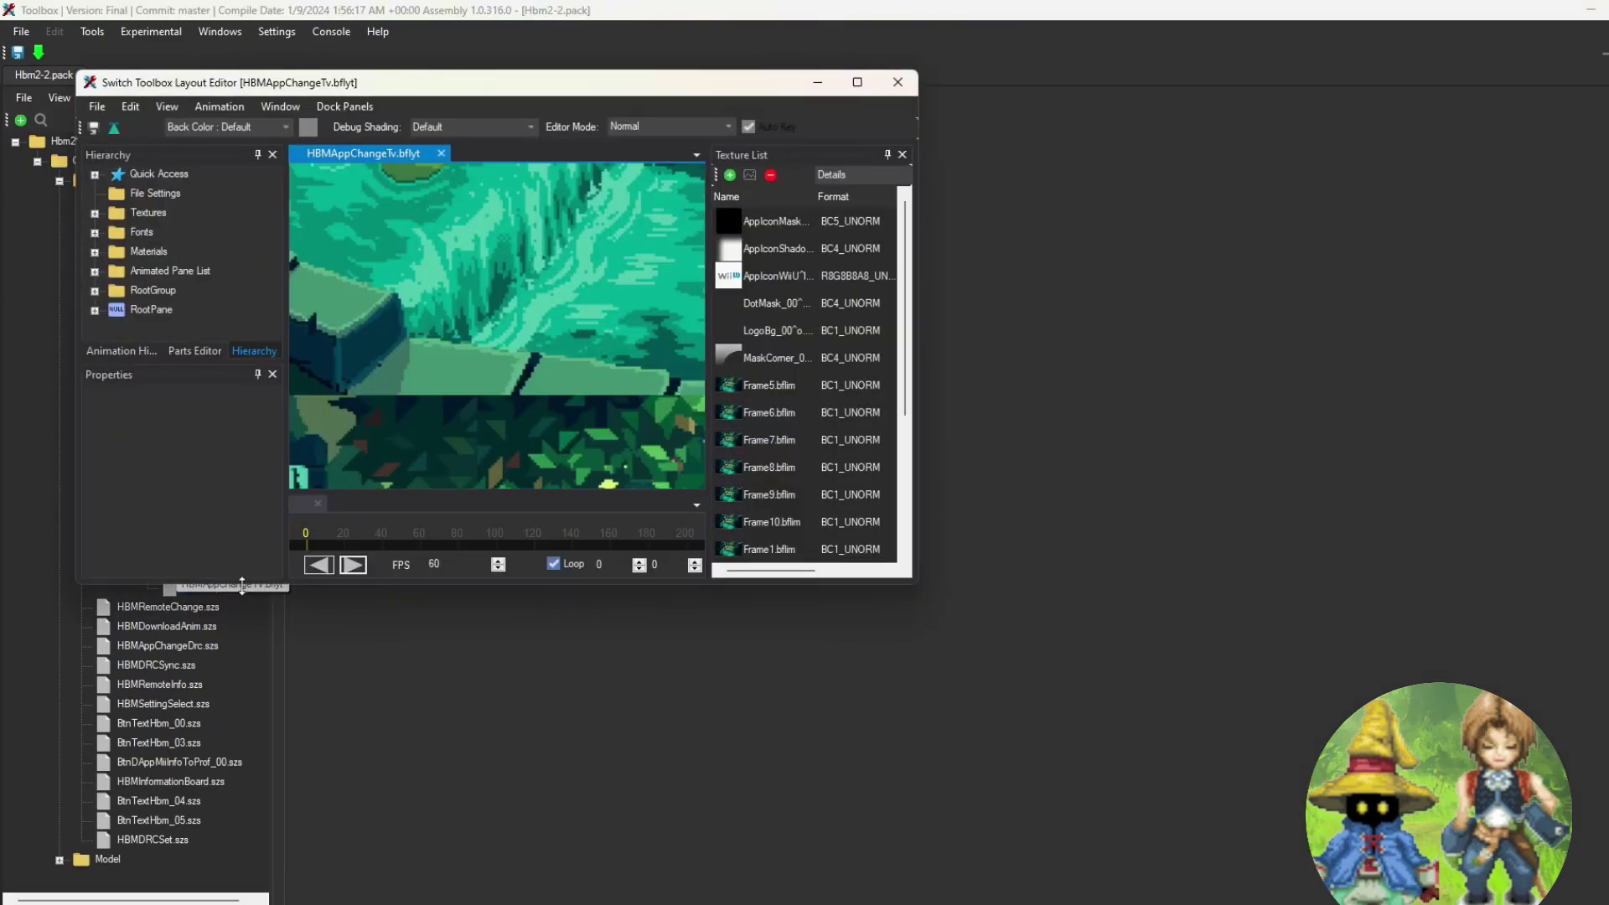
{"action": "left_click", "coordinate": [856, 82]}
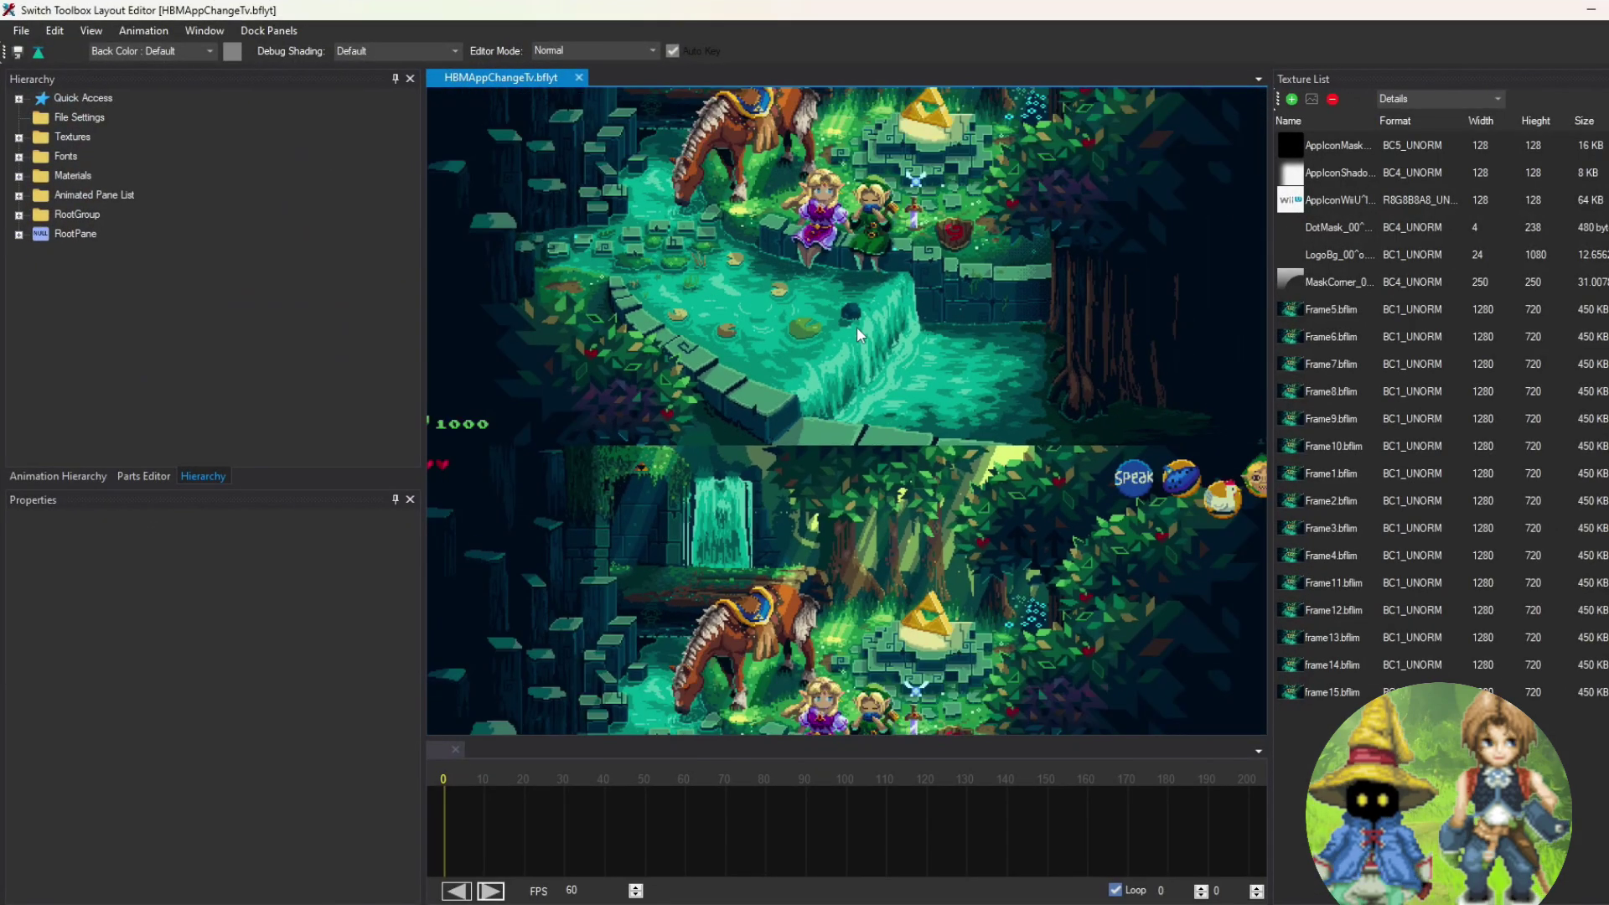
{"action": "scroll", "coordinate": [856, 325], "scroll_direction": "down", "scroll_amount": 5}
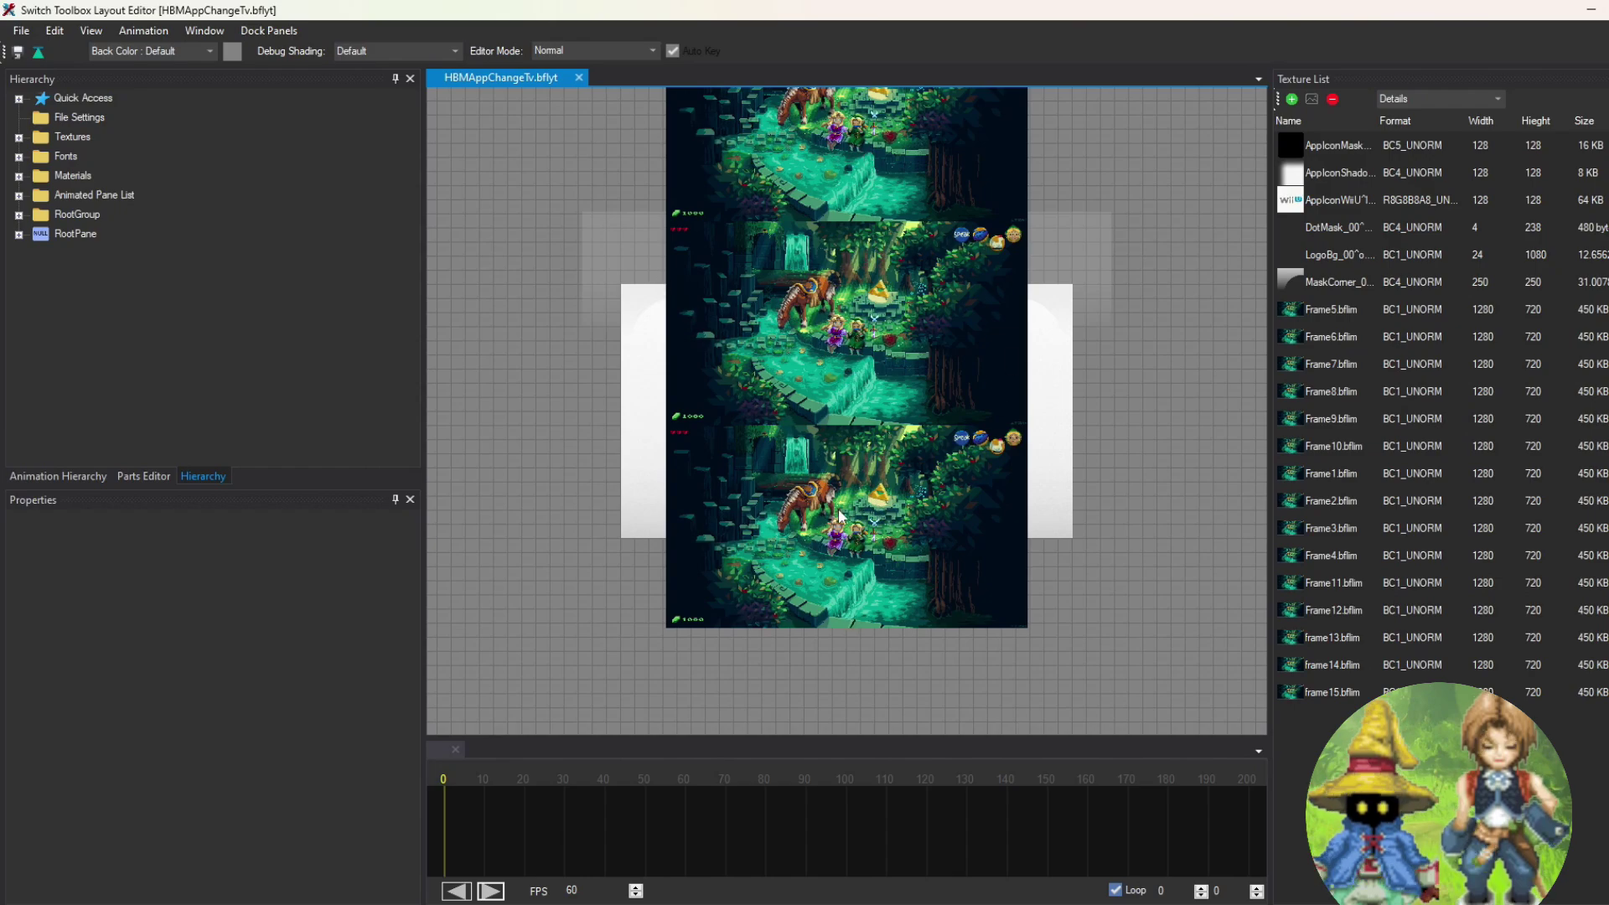
{"action": "left_click", "coordinate": [17, 235]}
{"action": "left_click", "coordinate": [40, 312]}
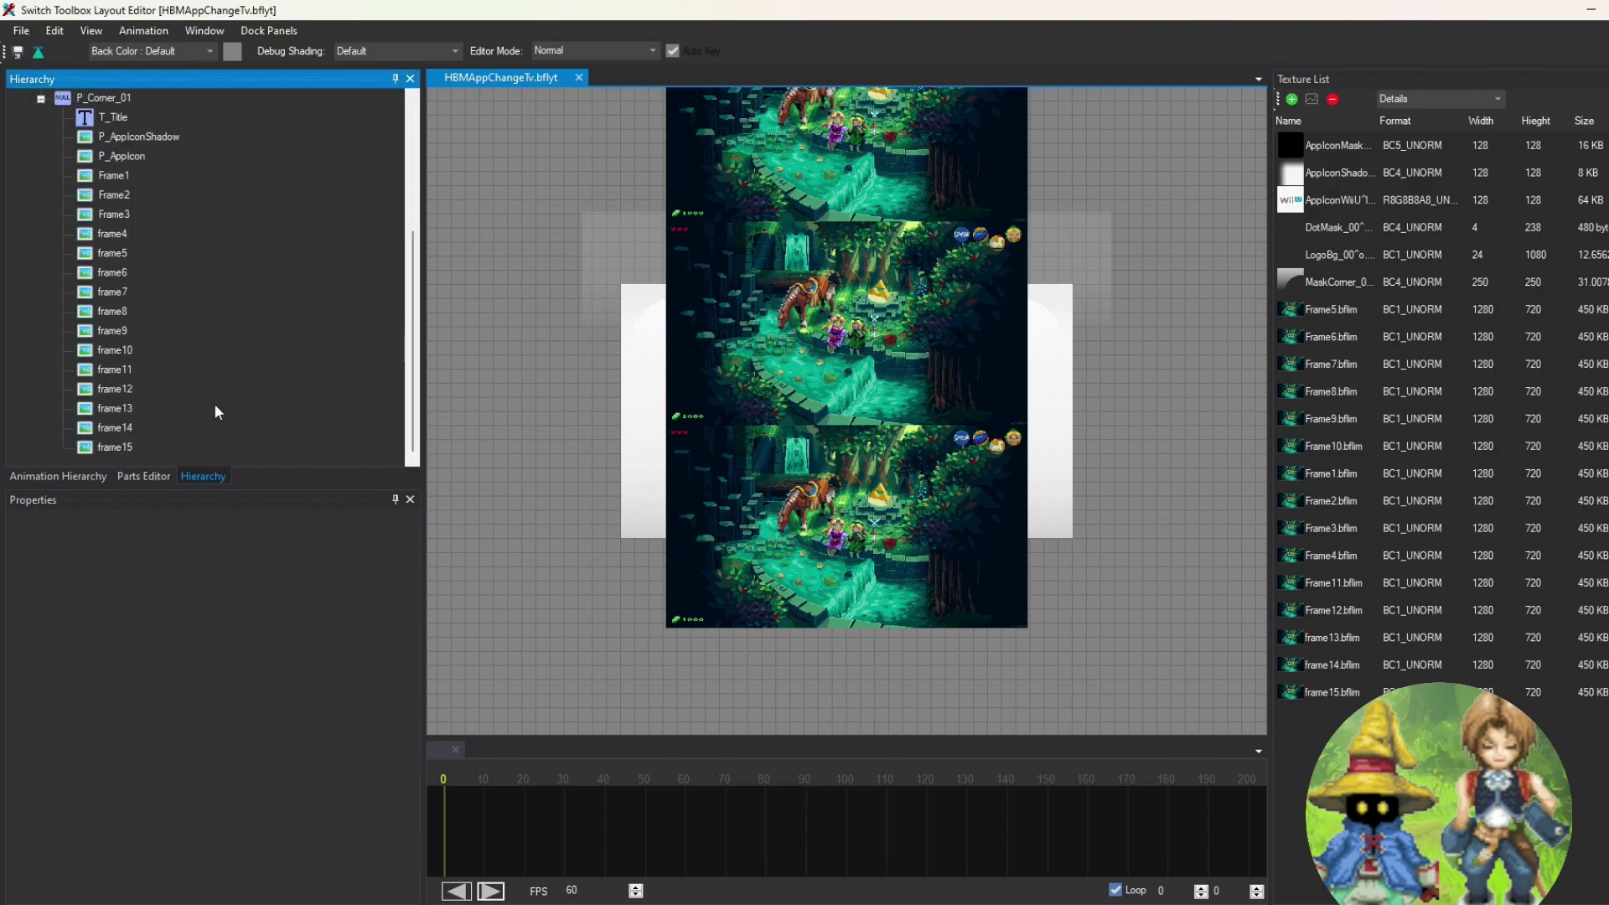
Show the Game Window preview, move it aside and enlarge it to about double size
{"action": "left_click", "coordinate": [208, 32]}
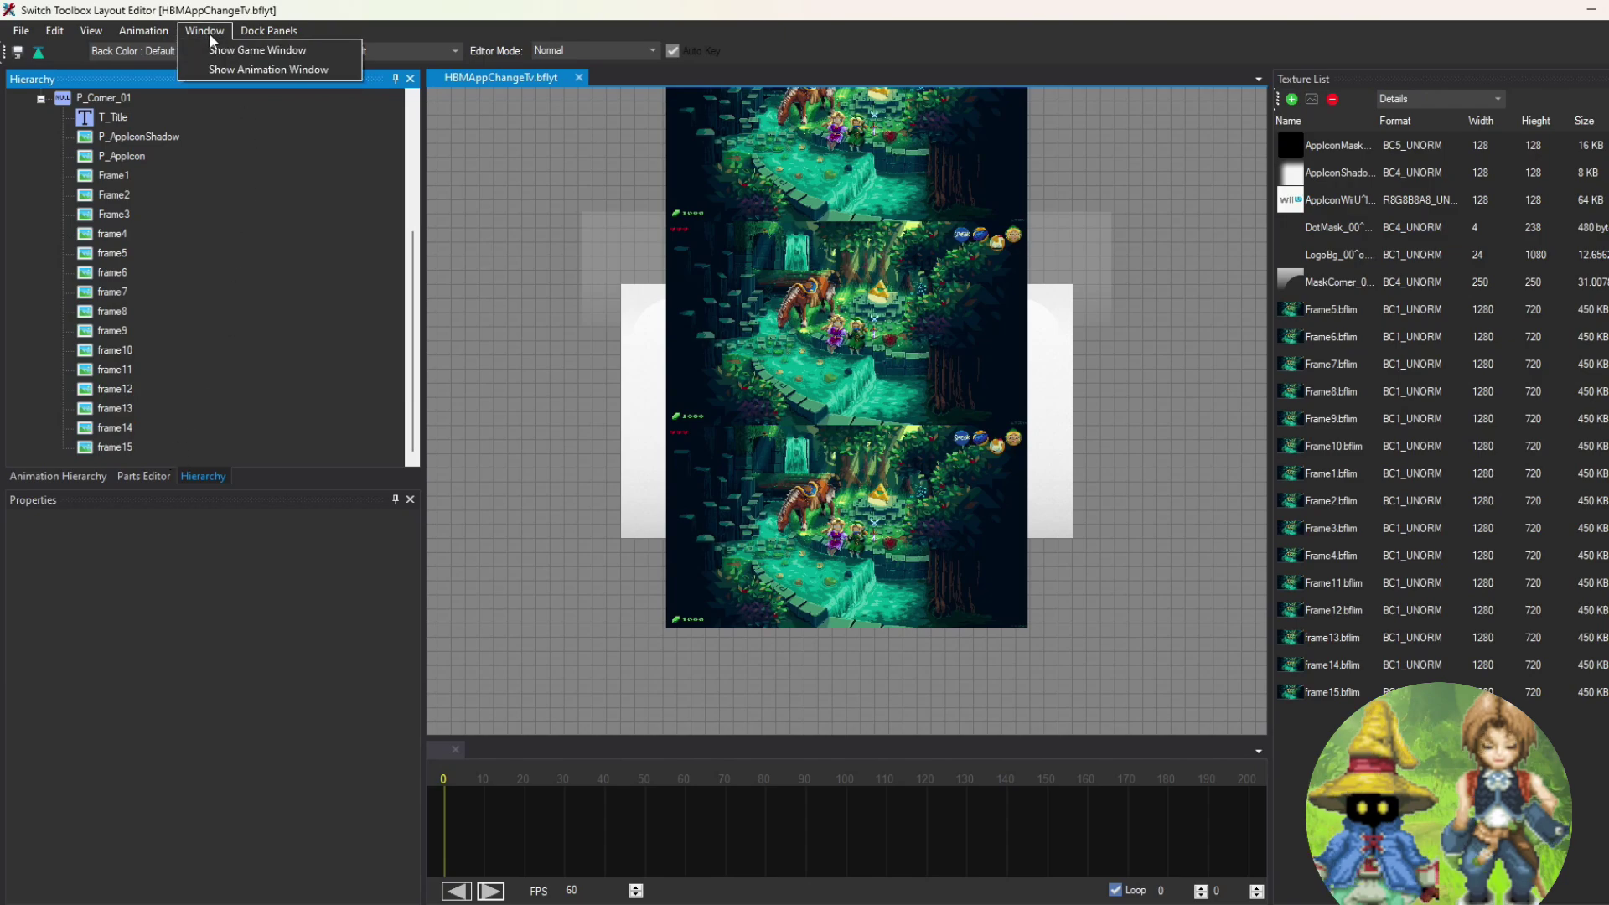
{"action": "left_click", "coordinate": [222, 50]}
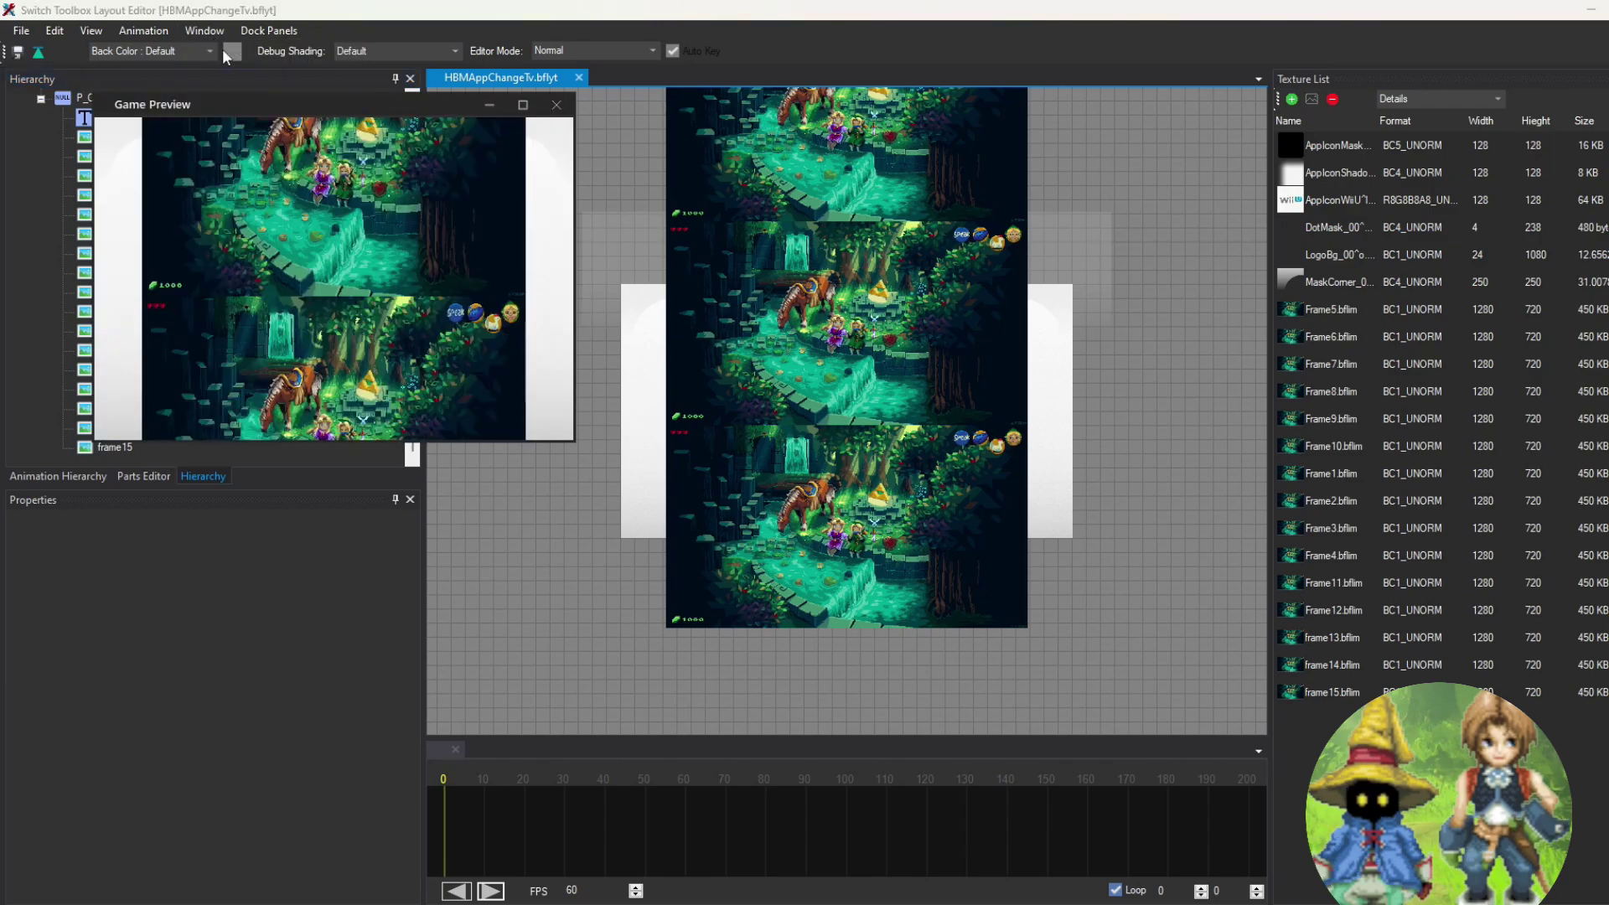
{"action": "left_click_drag", "start_coordinate": [261, 105], "coordinate": [562, 167]}
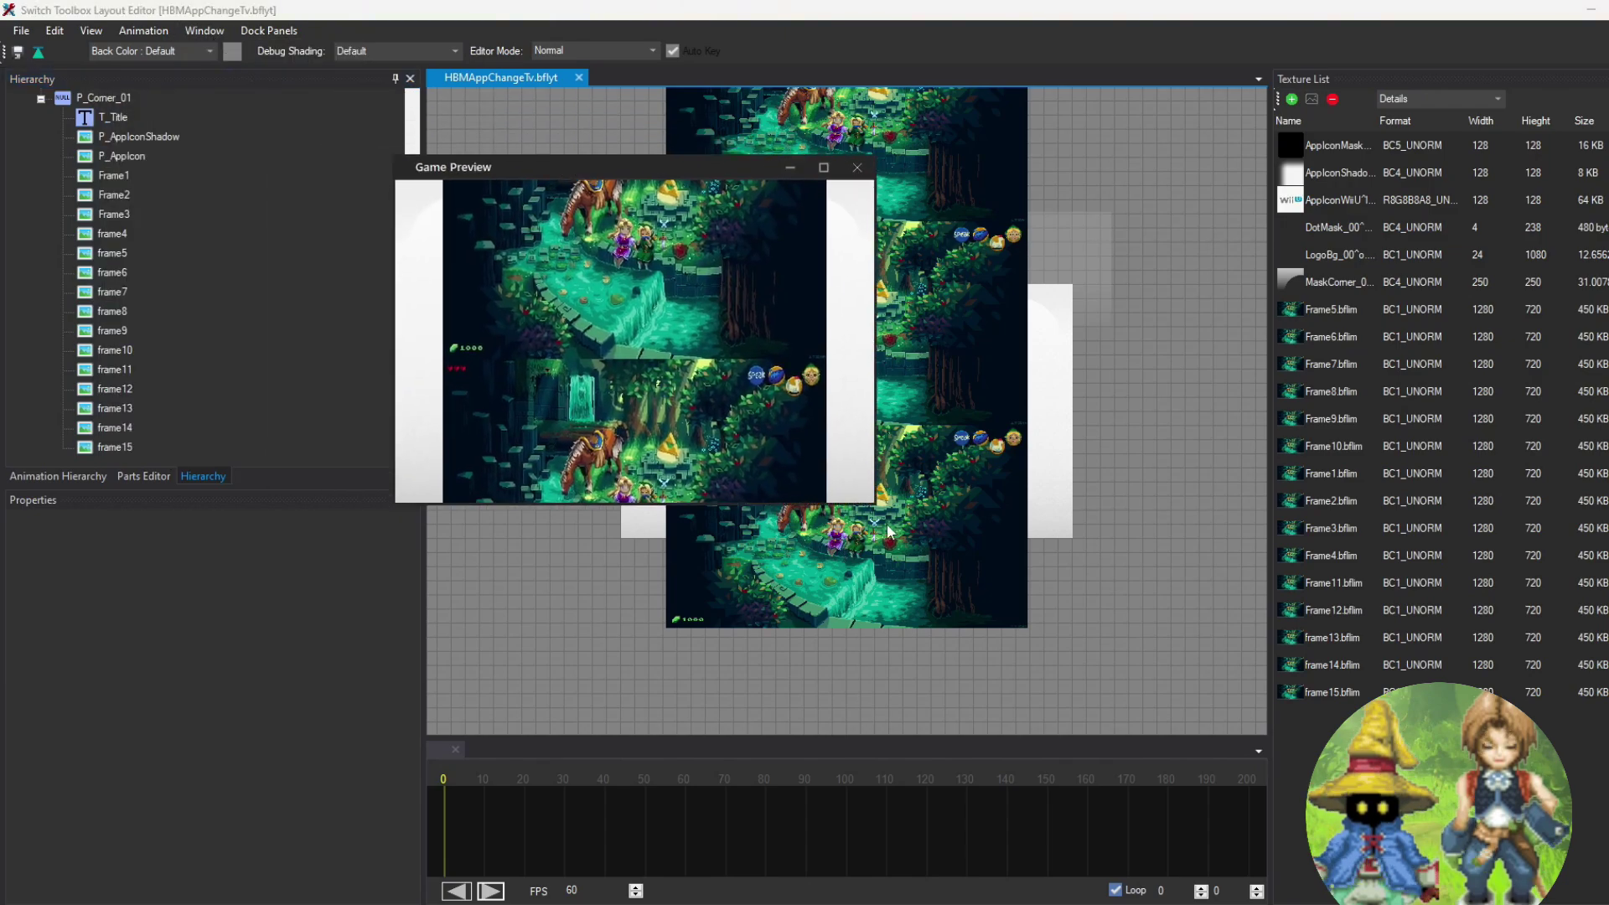
{"action": "left_click_drag", "start_coordinate": [874, 504], "coordinate": [1263, 774]}
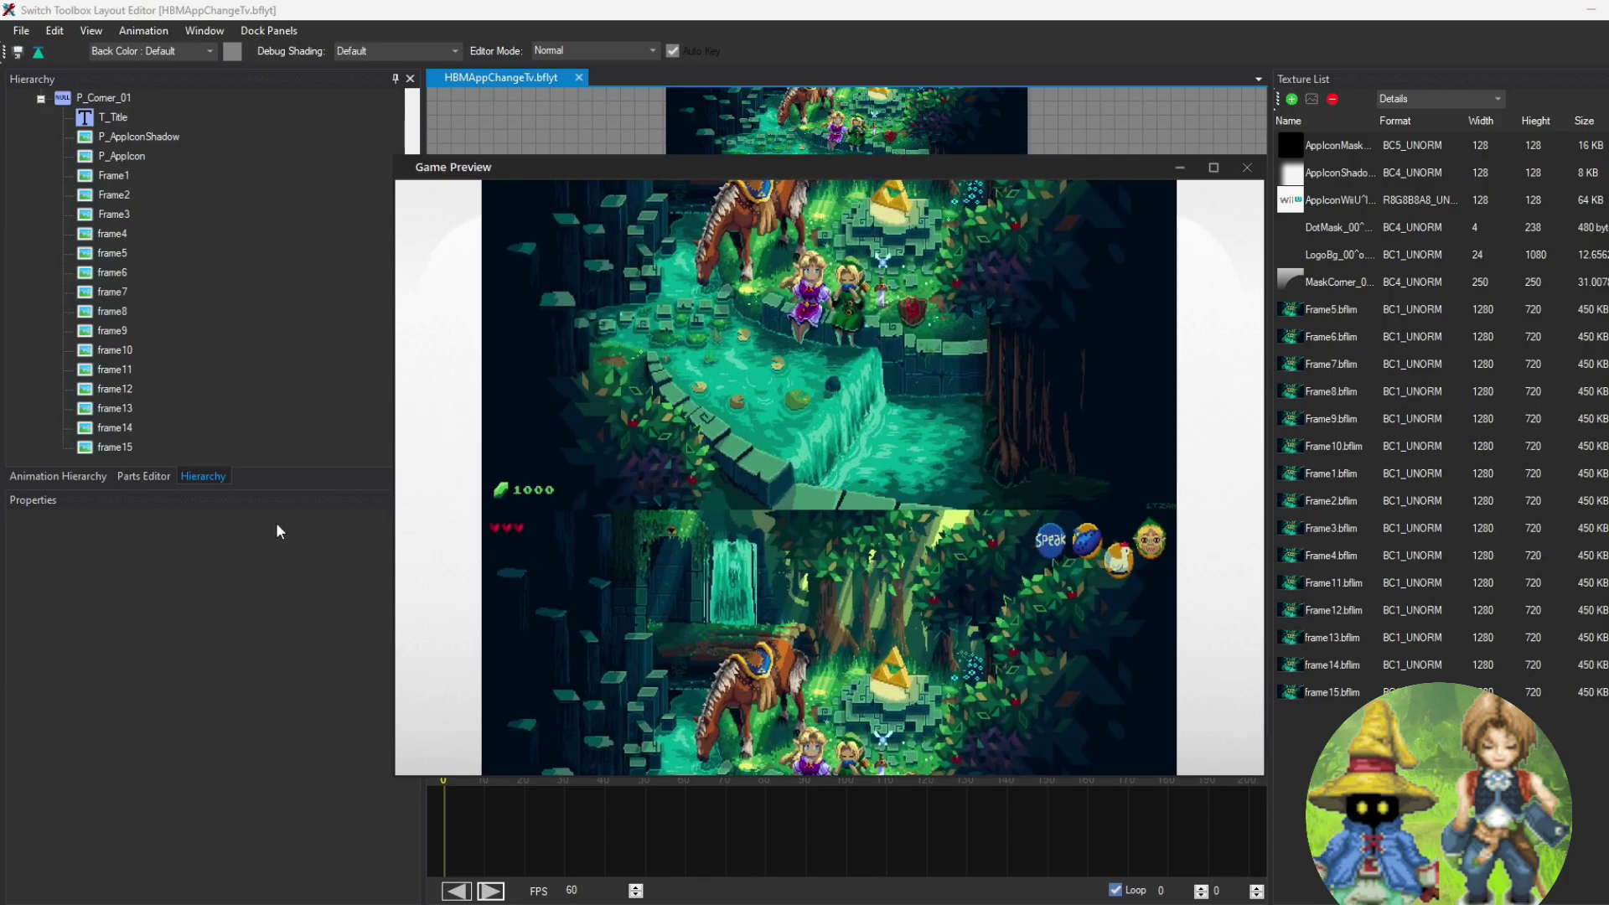
Play all three HBMAppChangeTv .bflan animations together at 120 FPS in the preview
{"action": "left_click", "coordinate": [96, 472]}
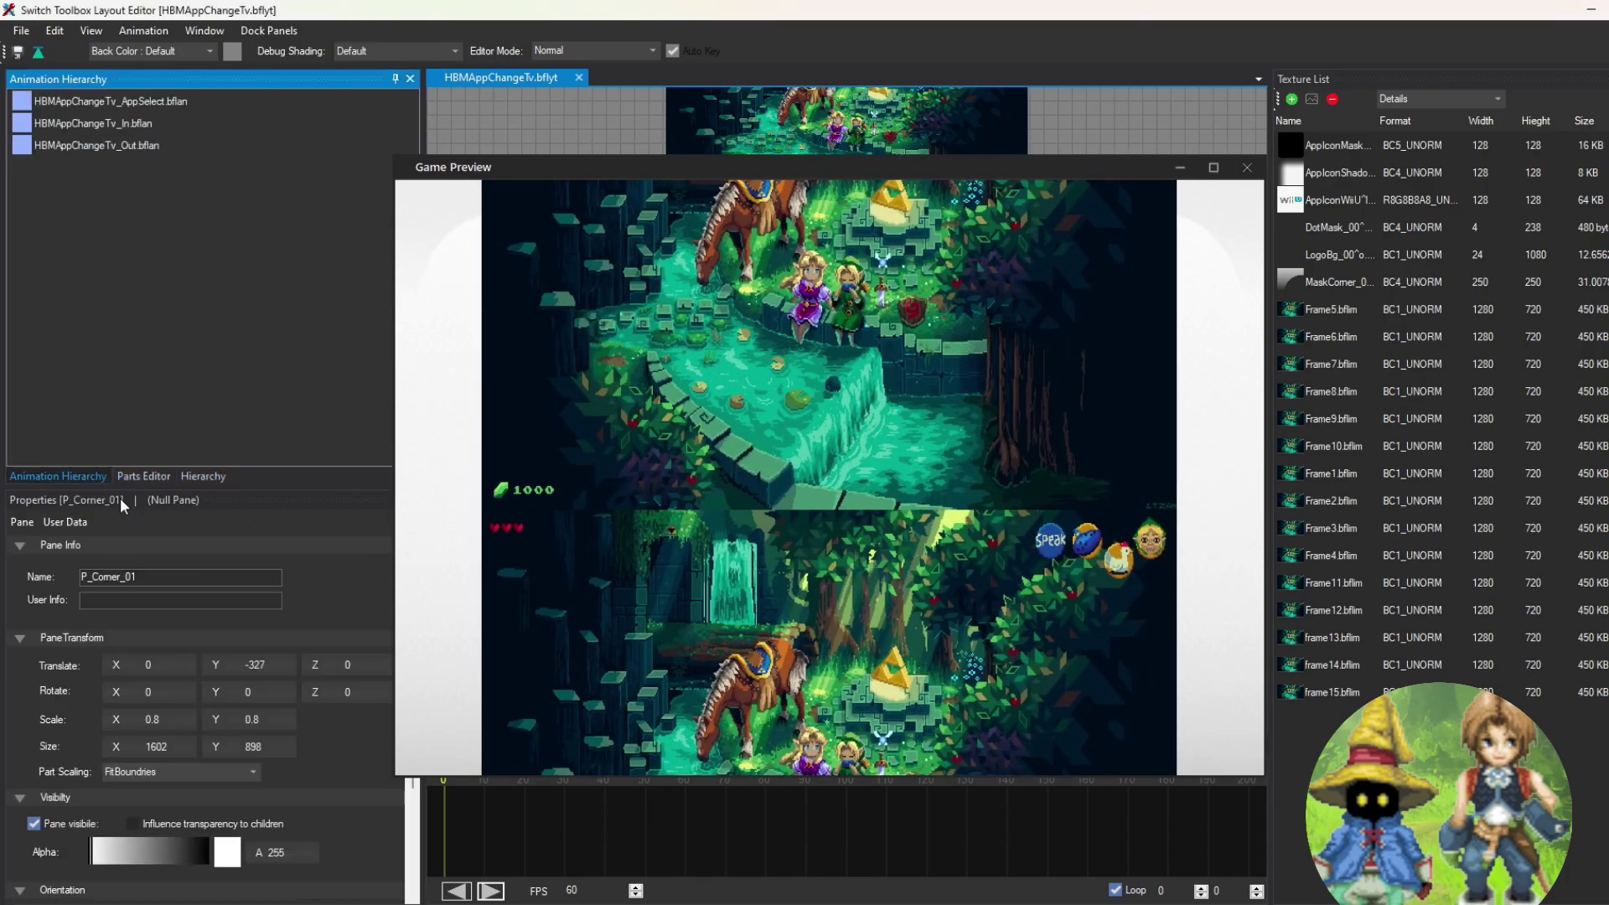
{"action": "left_click_drag", "start_coordinate": [141, 199], "coordinate": [55, 99]}
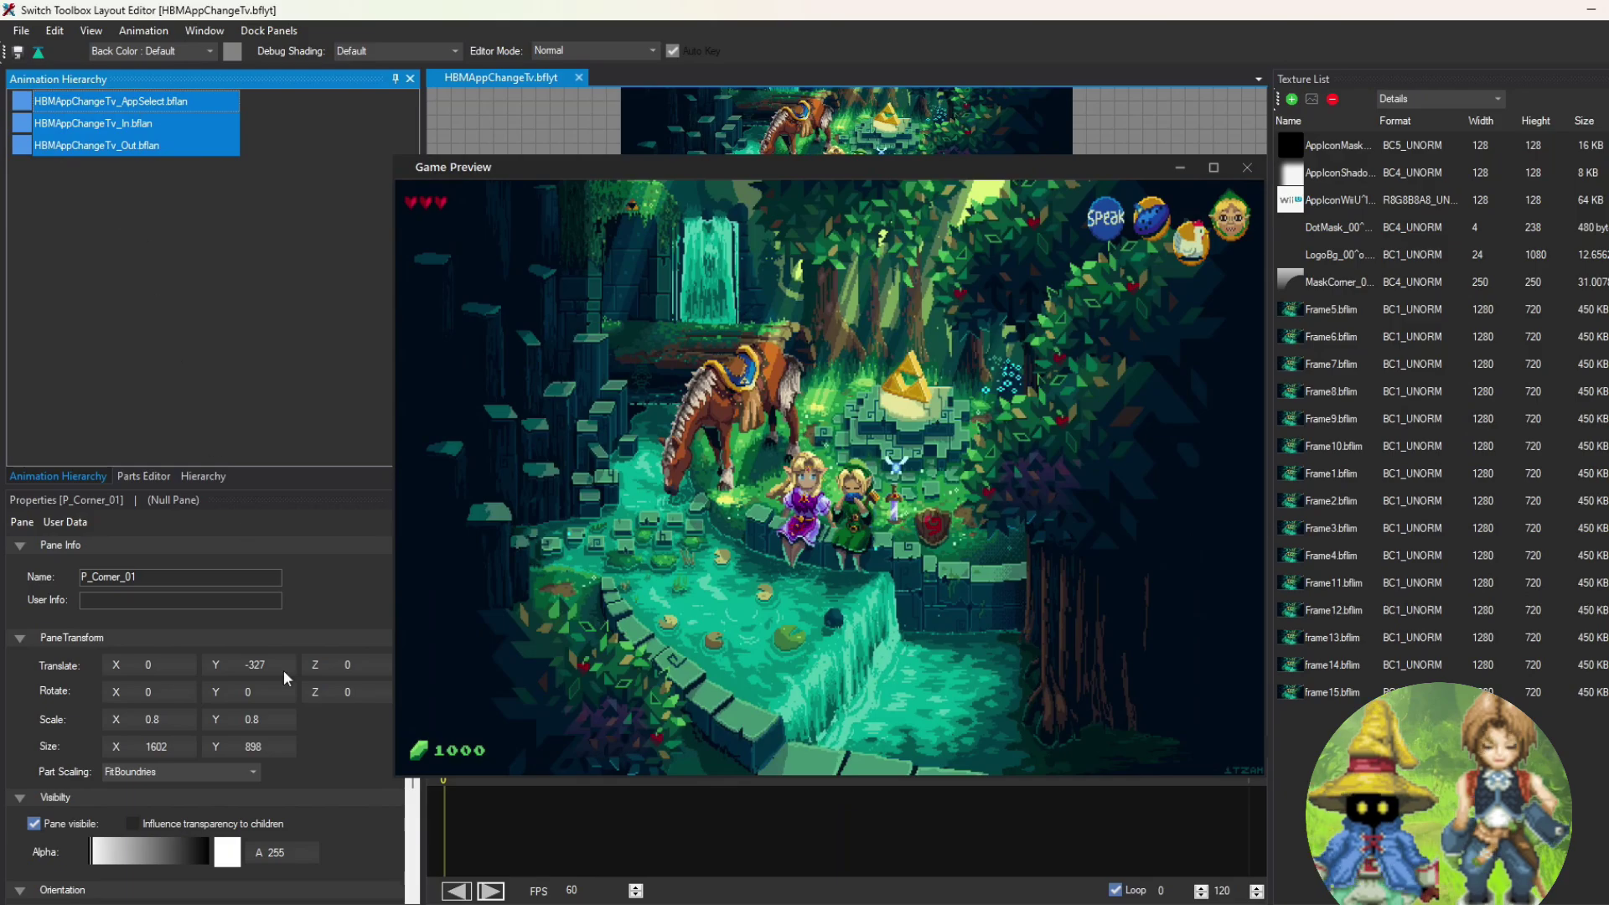
{"action": "left_click", "coordinate": [637, 895]}
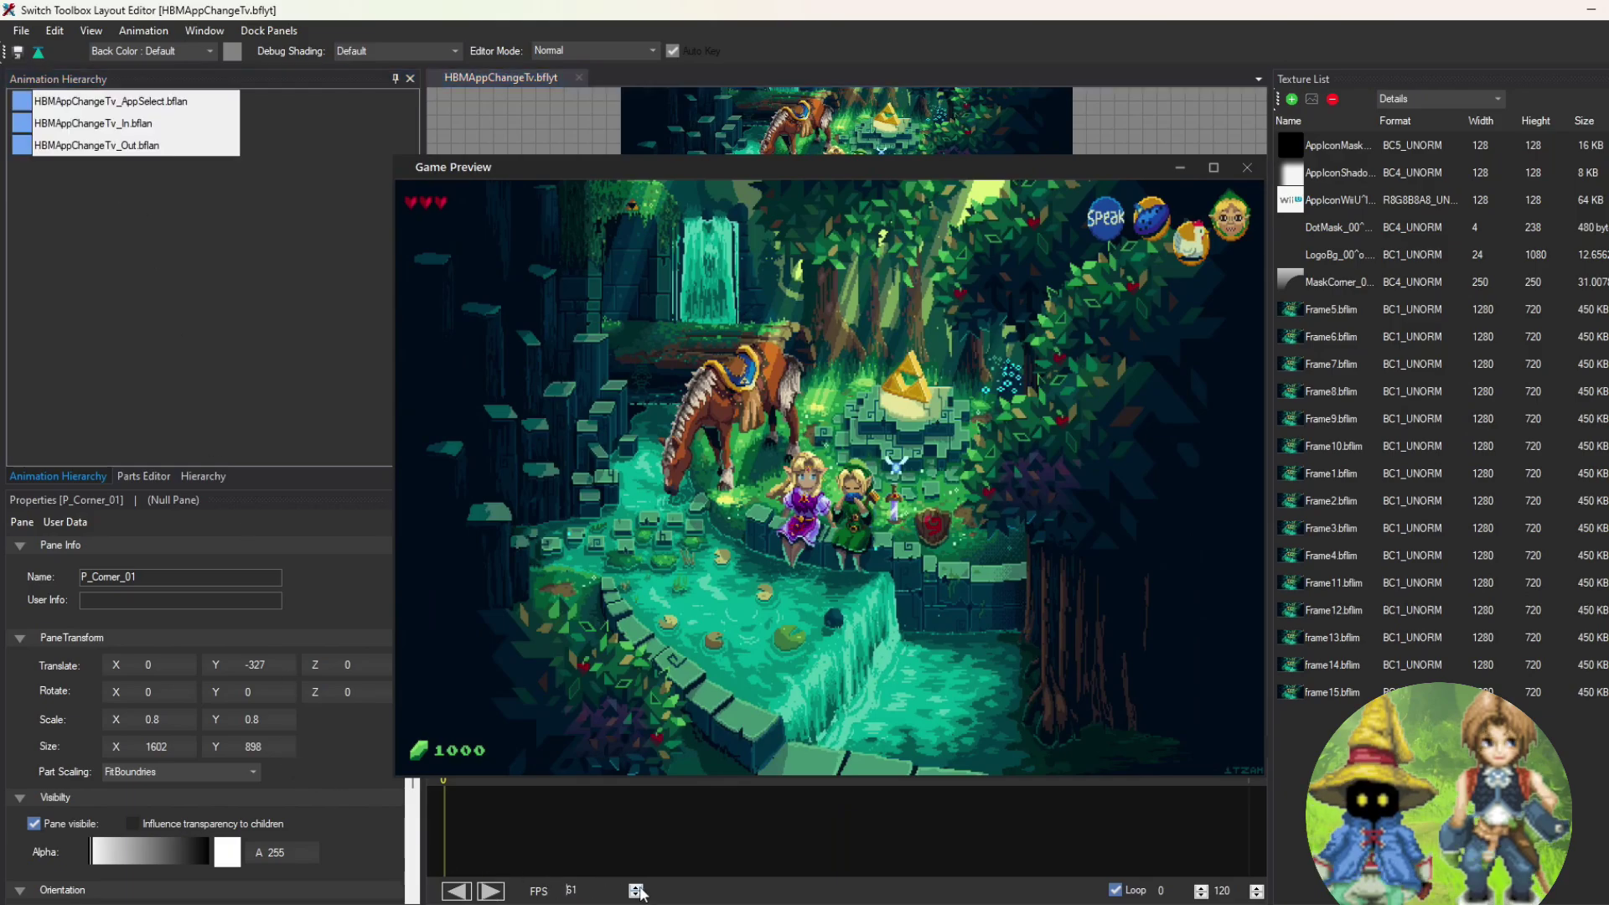
{"action": "scroll", "coordinate": [638, 893], "scroll_direction": "up", "scroll_amount": 10}
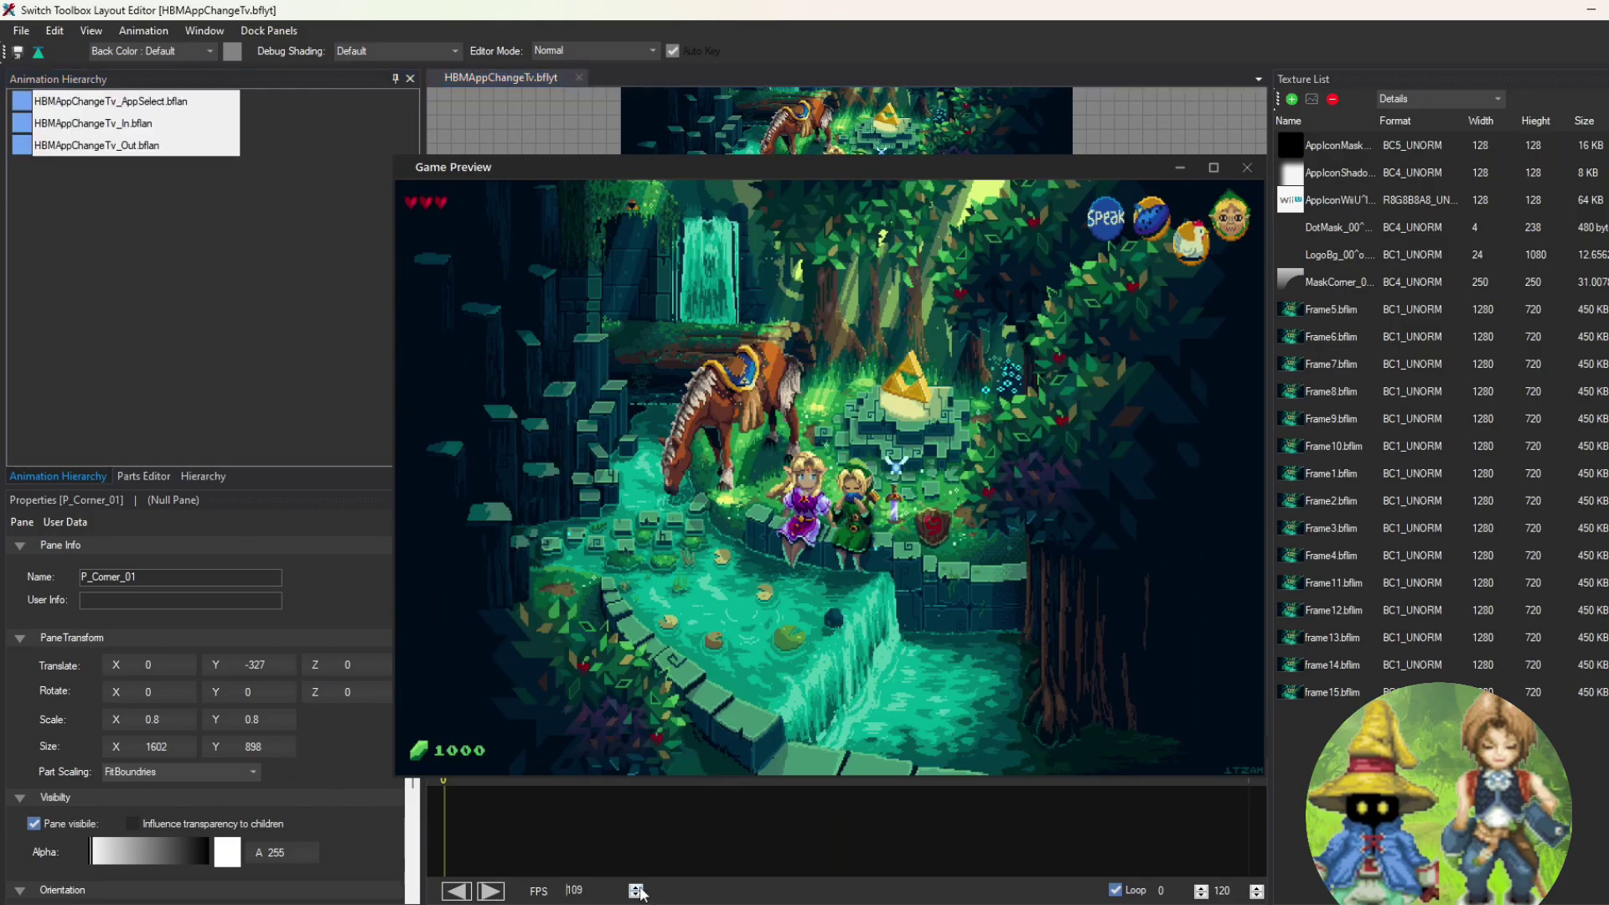
{"action": "scroll", "coordinate": [638, 893], "scroll_direction": "up", "scroll_amount": 11}
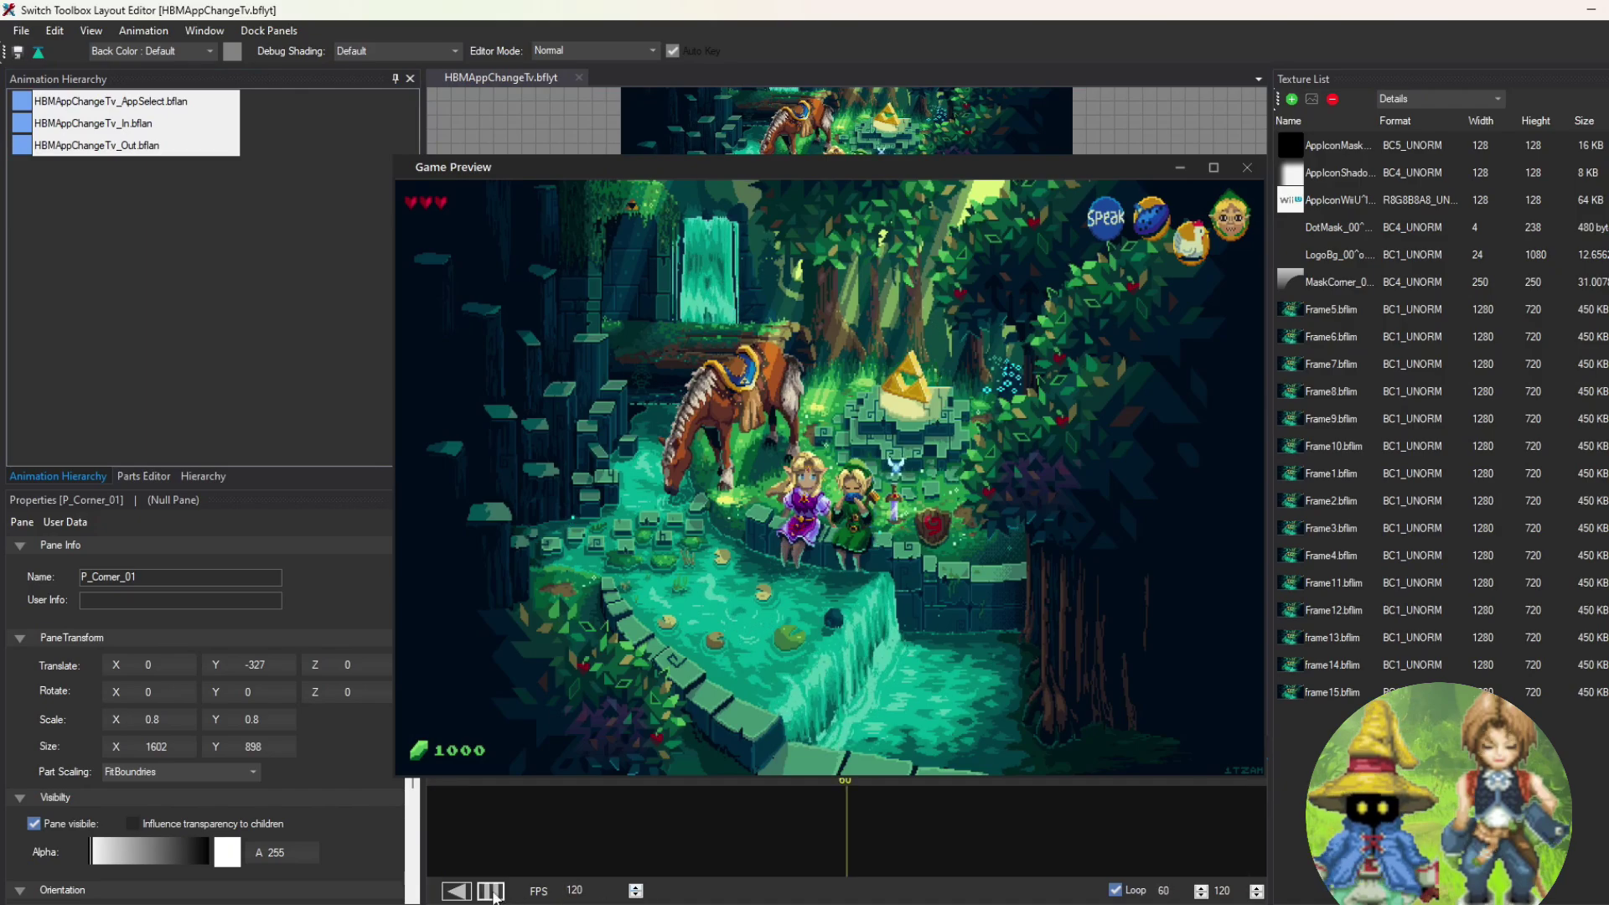
{"action": "left_click", "coordinate": [491, 890]}
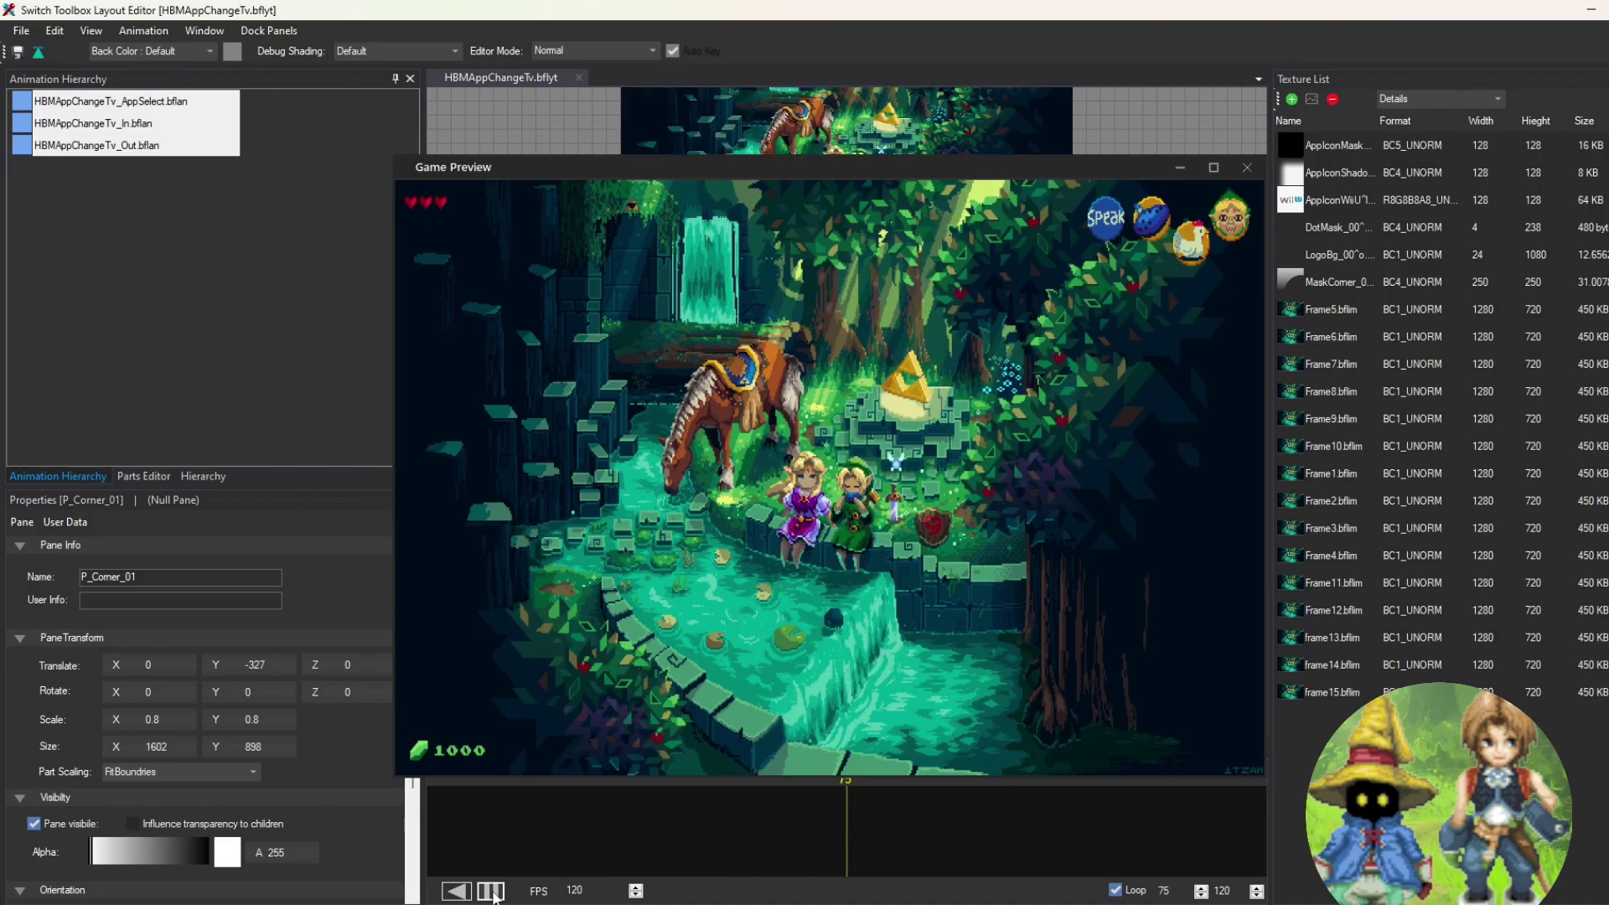
{"action": "left_click", "coordinate": [1247, 168]}
Close the layout editor, collapse HBMAppChangeTv.szs, and expand HBMAppChangeDrc.szs > HBMAppChangeDrc.arc > timg
{"action": "key", "text": "alt+F4"}
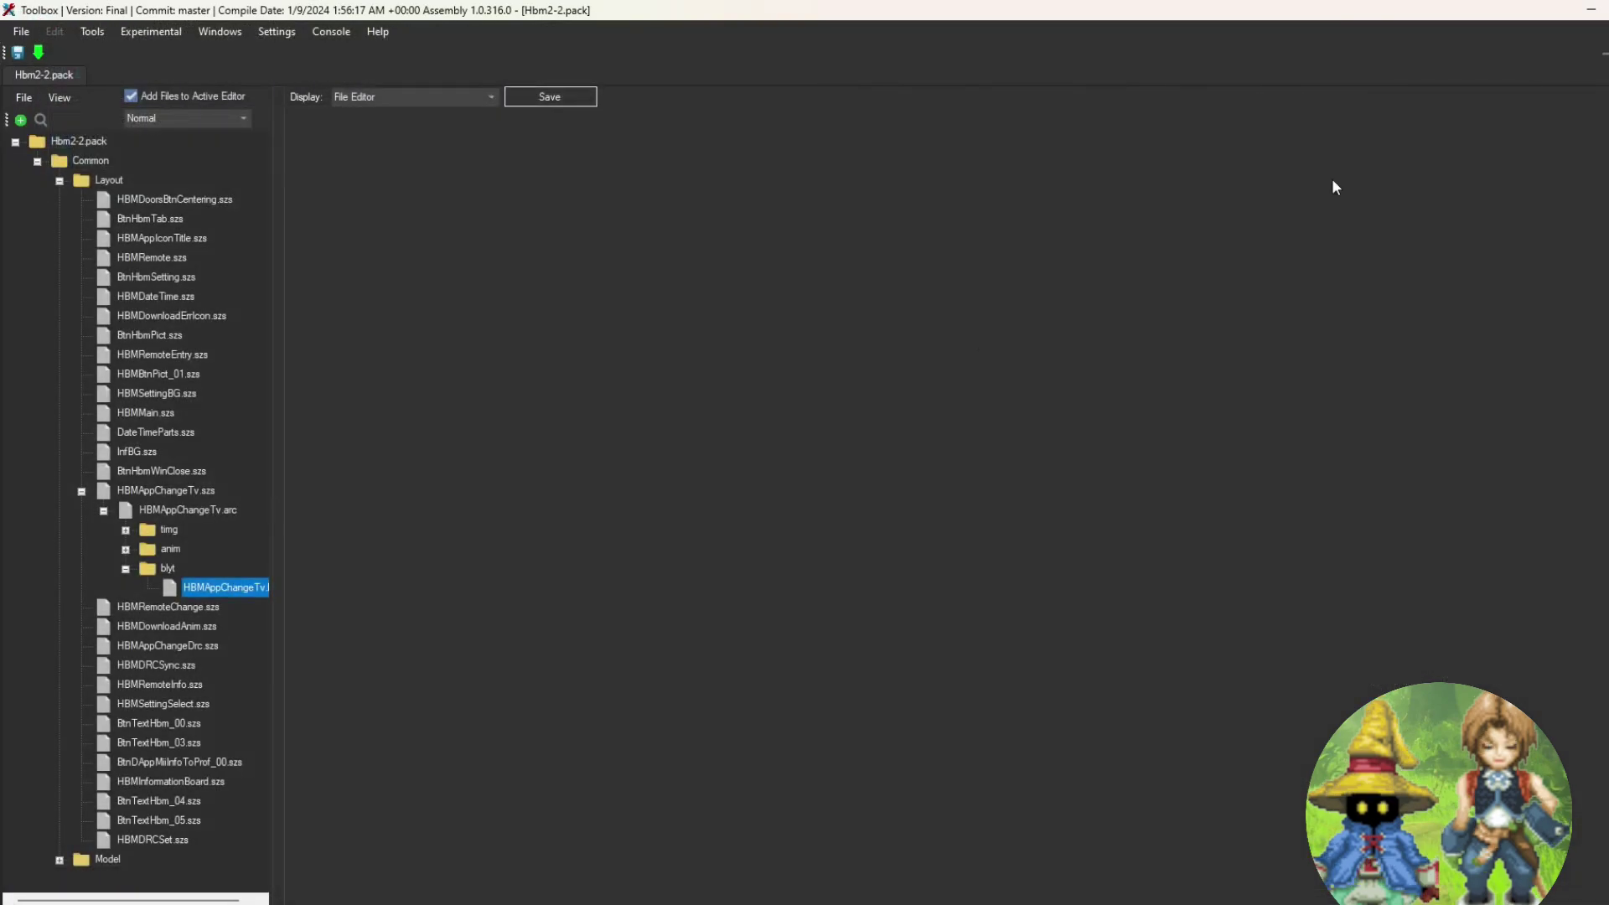
{"action": "left_click", "coordinate": [81, 491]}
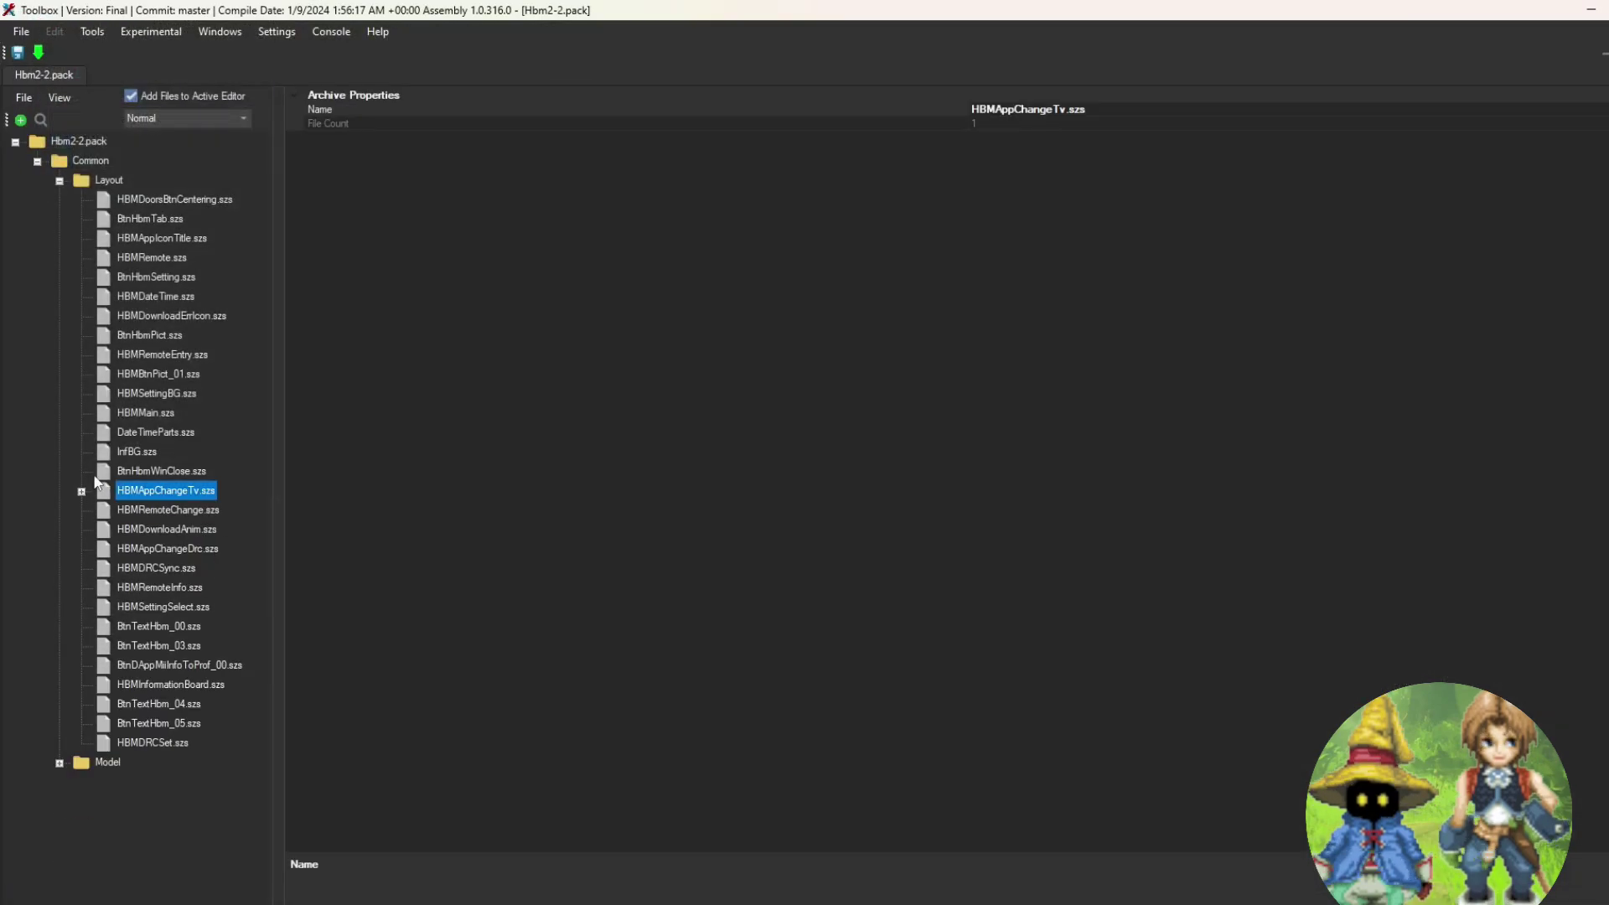
{"action": "left_click", "coordinate": [105, 552]}
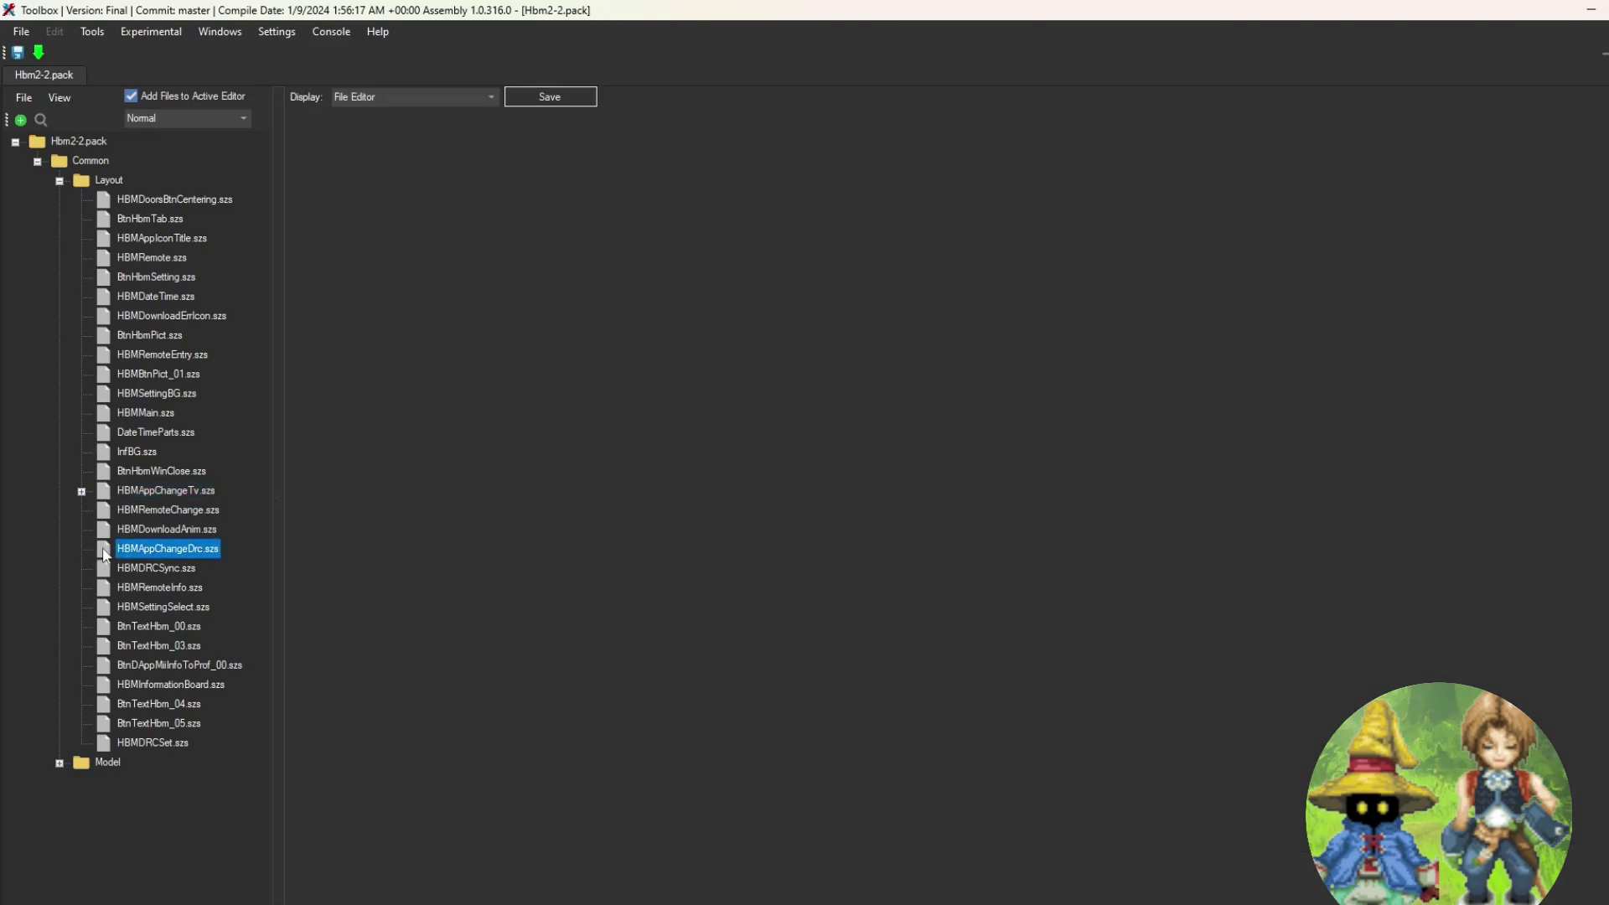
{"action": "left_click", "coordinate": [82, 550]}
{"action": "left_click", "coordinate": [128, 572]}
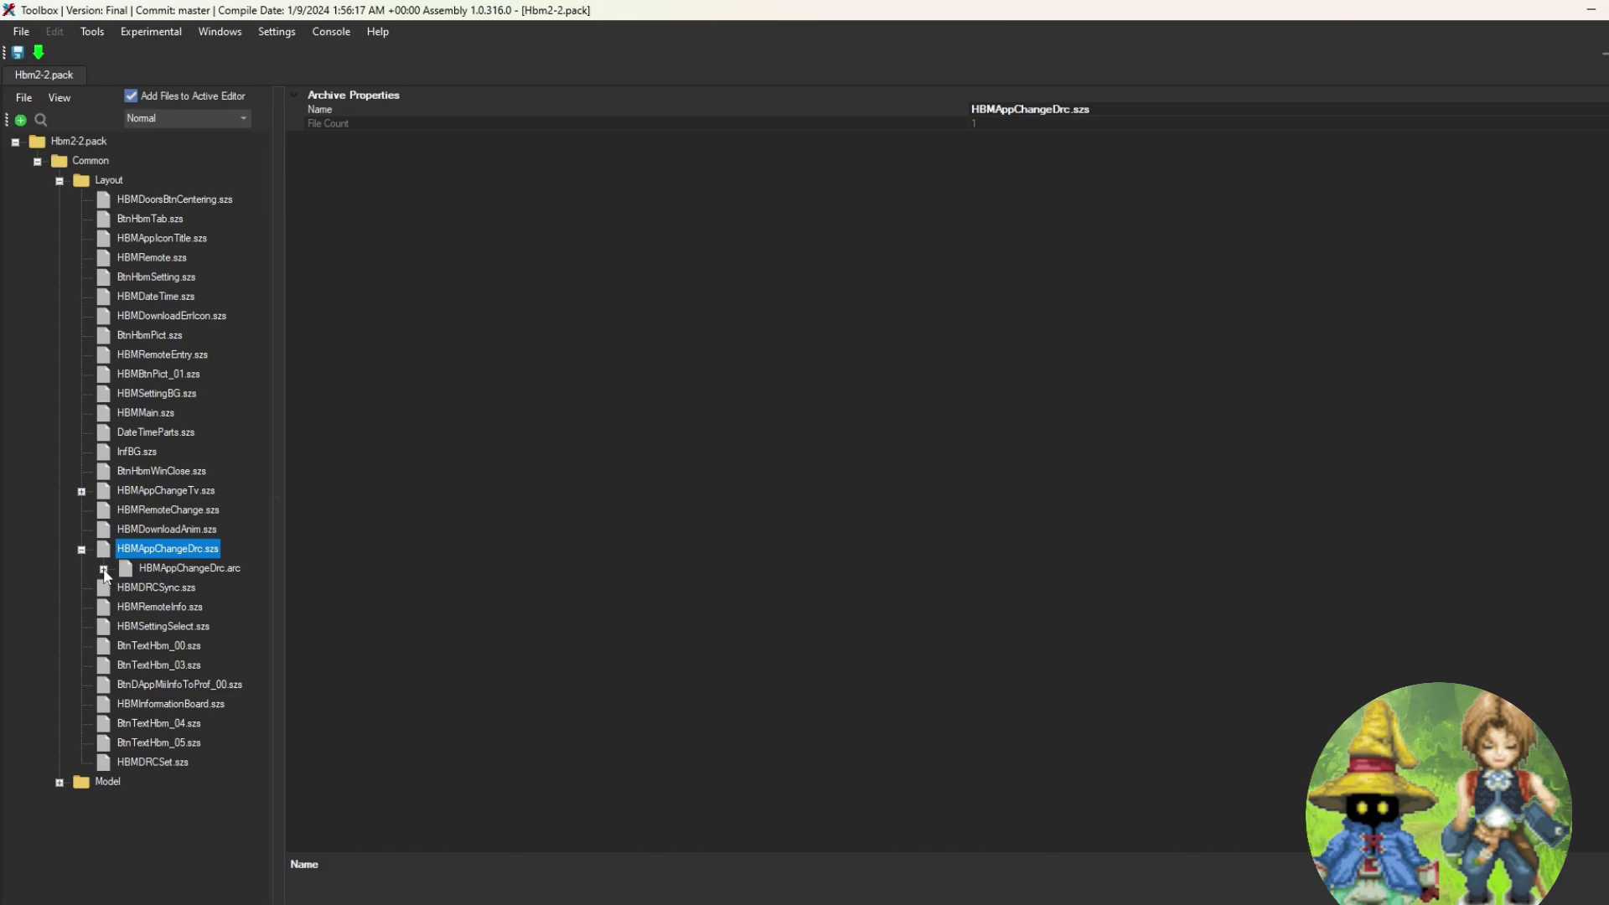
{"action": "left_click", "coordinate": [103, 569]}
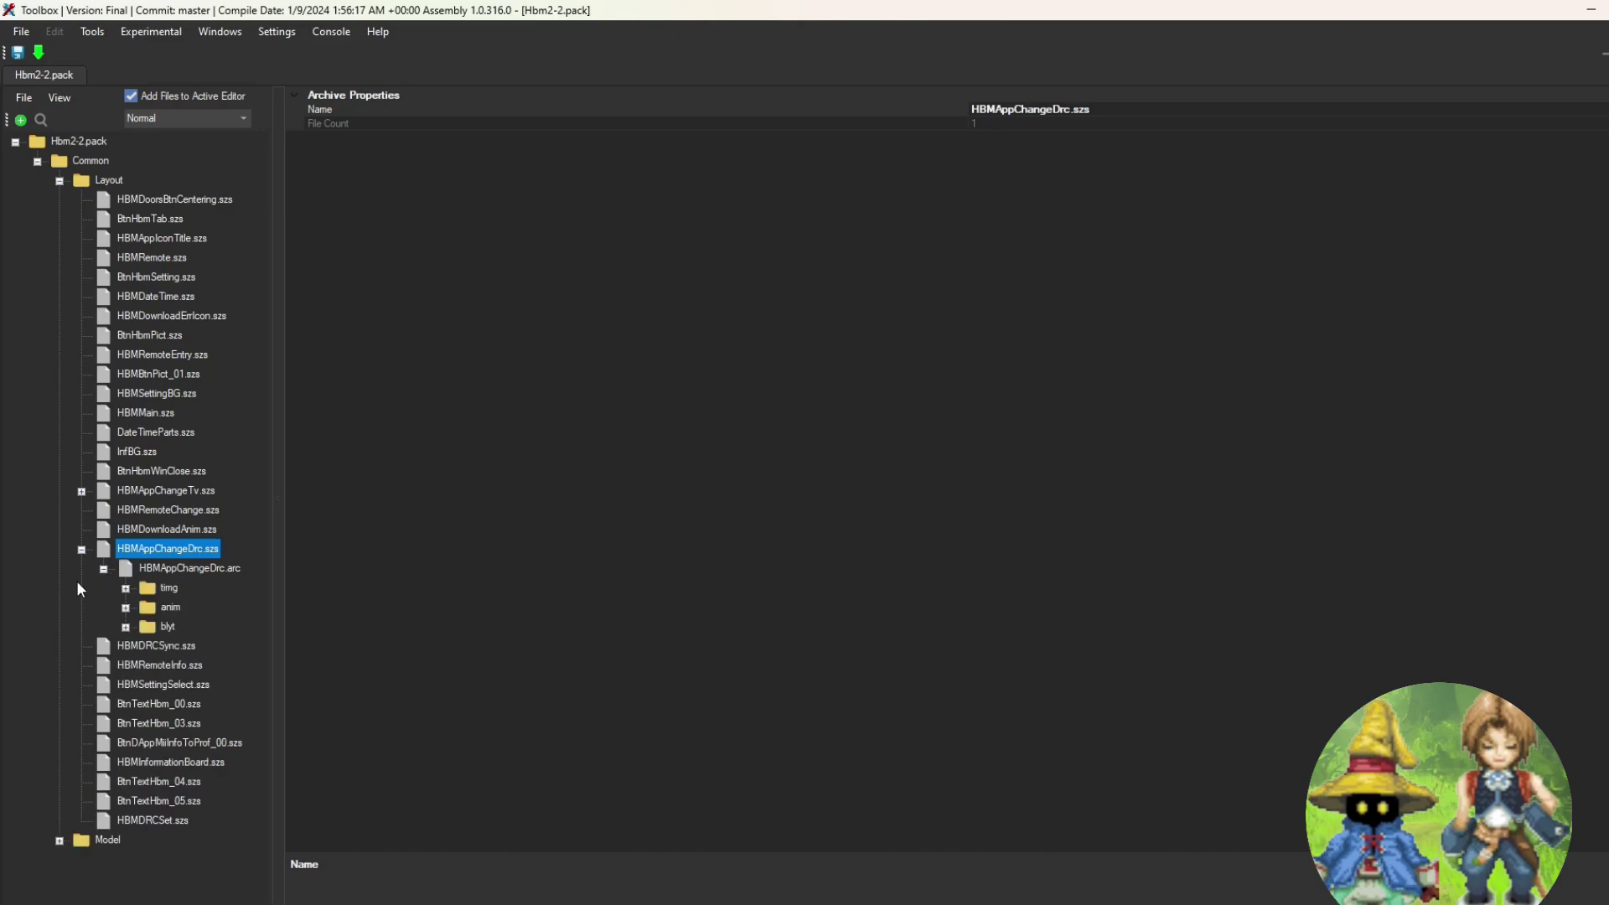
{"action": "left_click", "coordinate": [126, 588]}
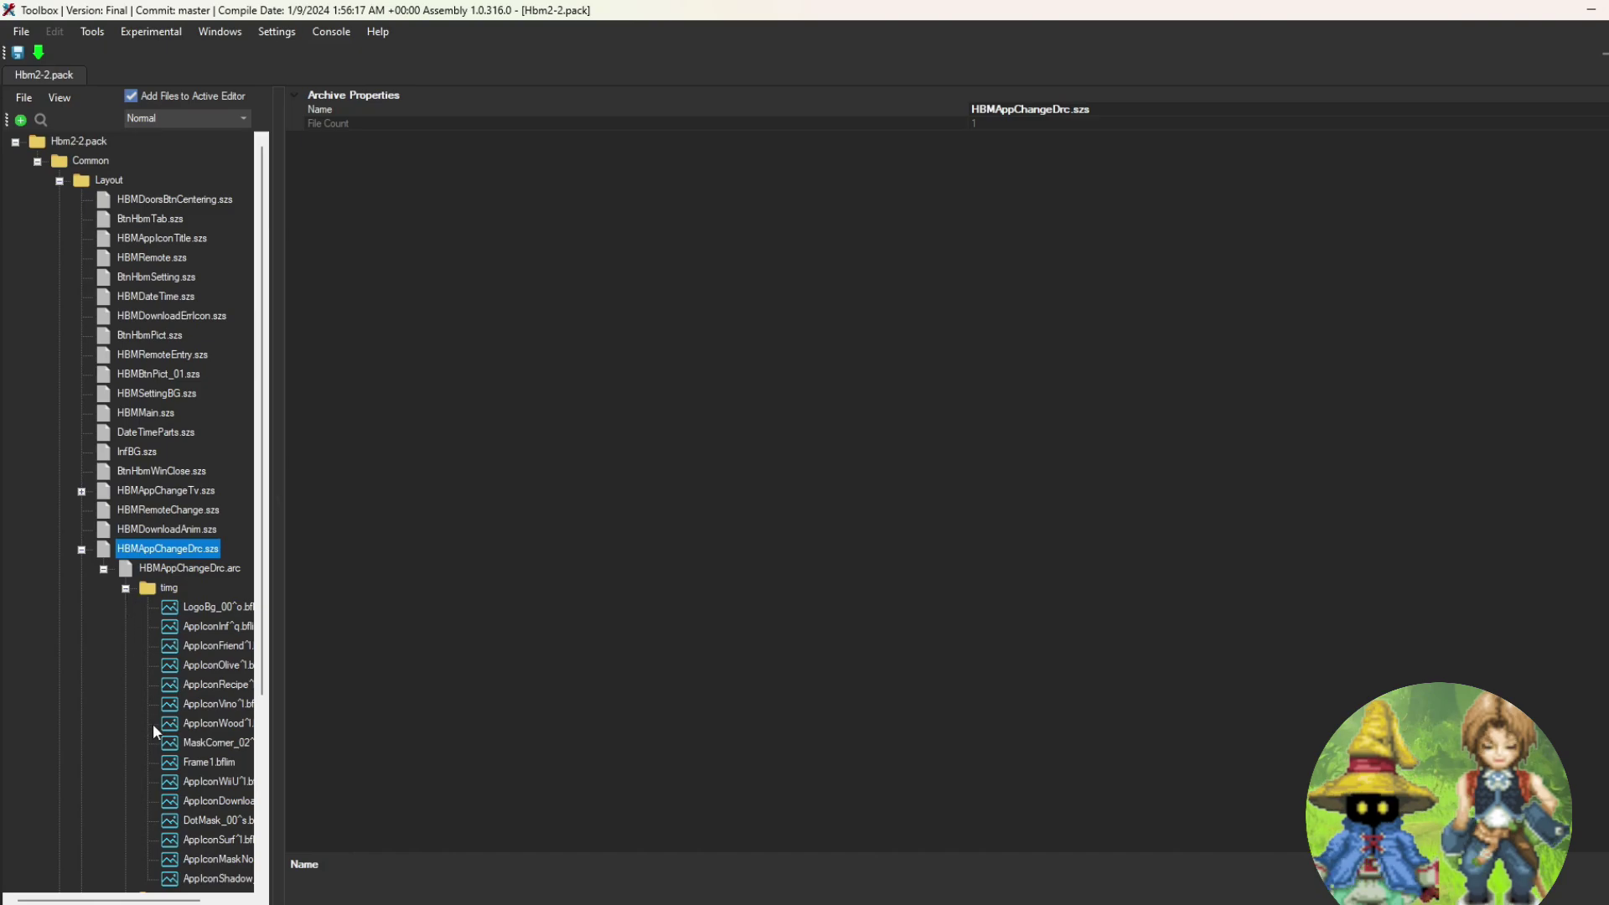
Export the GamePad Frame1.bflim texture to GIMP as Direct Draw Surface, BC1_UNORM
{"action": "left_click", "coordinate": [184, 764]}
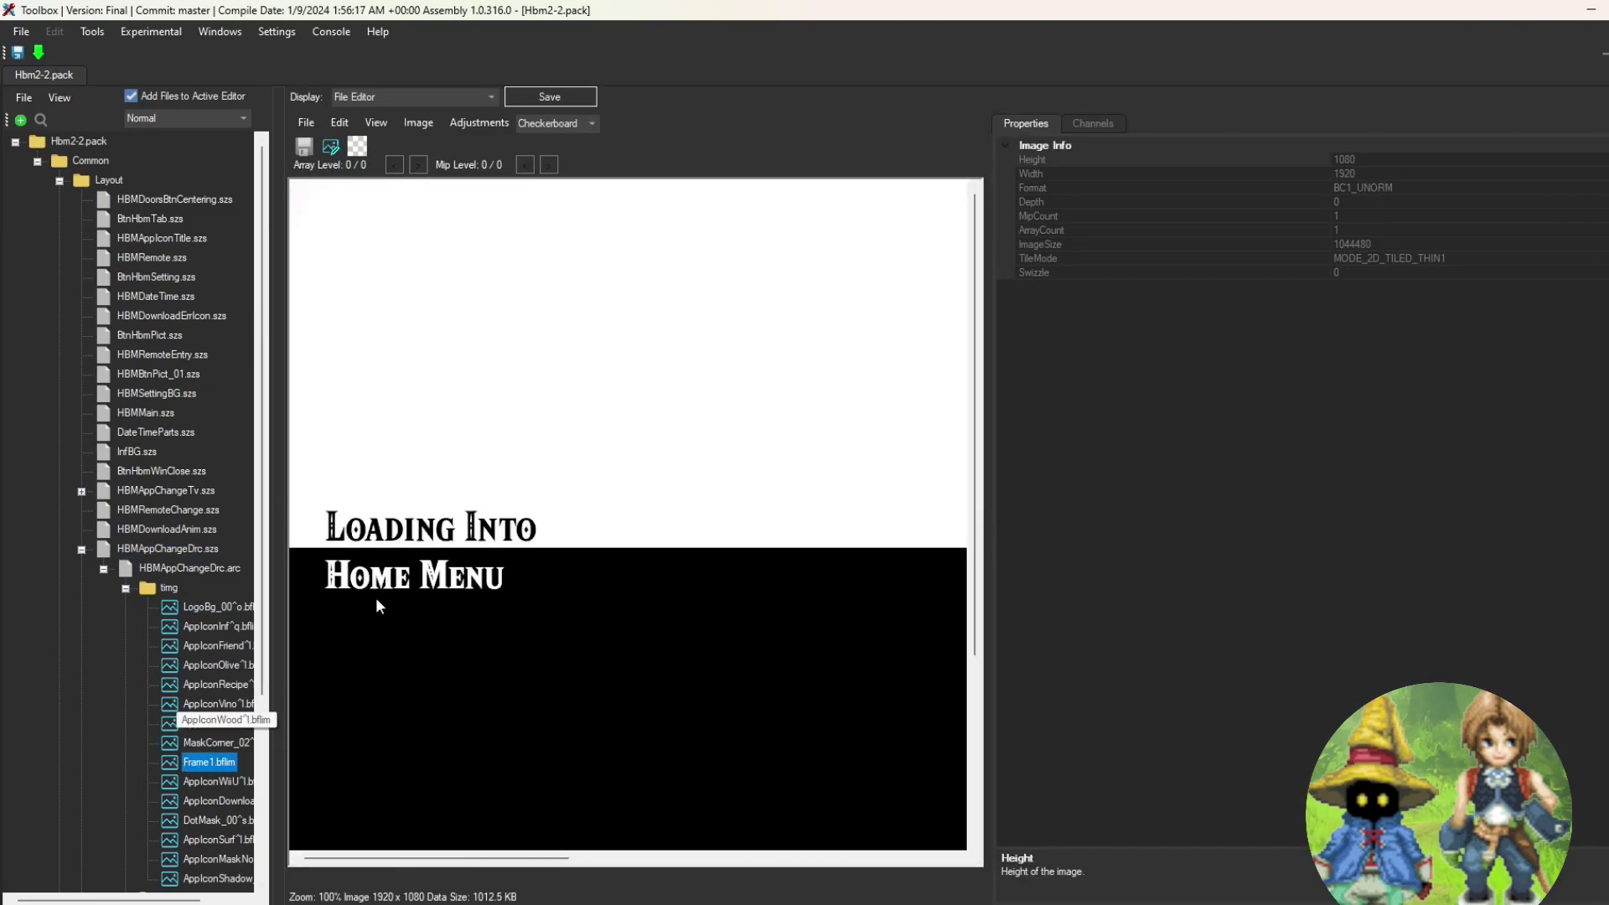
{"action": "scroll", "coordinate": [510, 476], "scroll_direction": "down", "scroll_amount": 5}
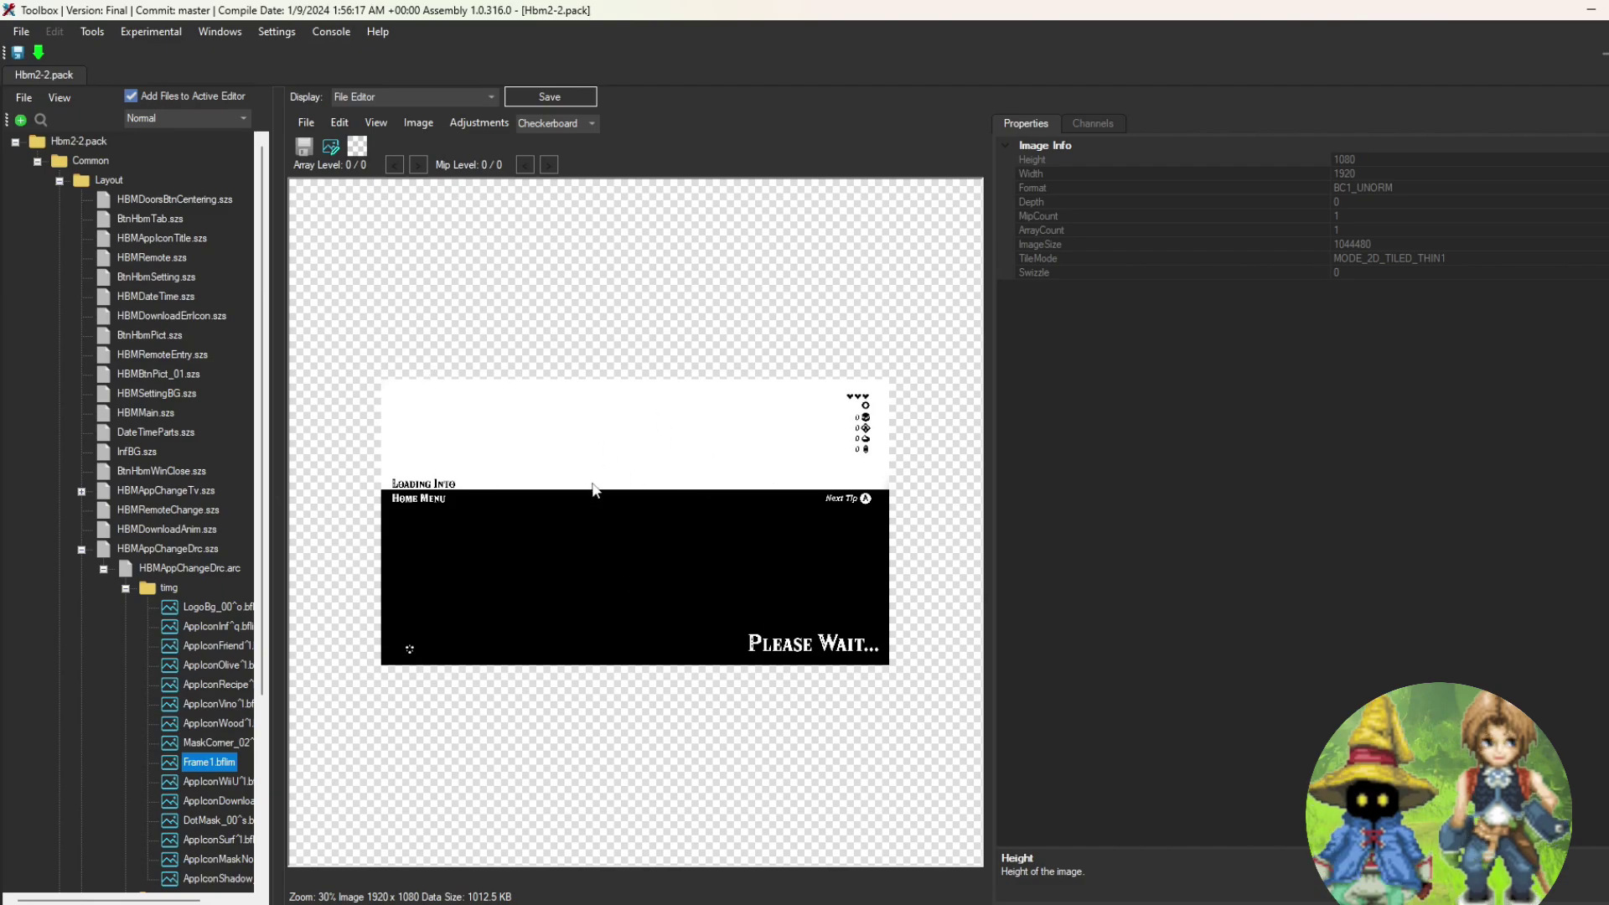
{"action": "left_click", "coordinate": [332, 147]}
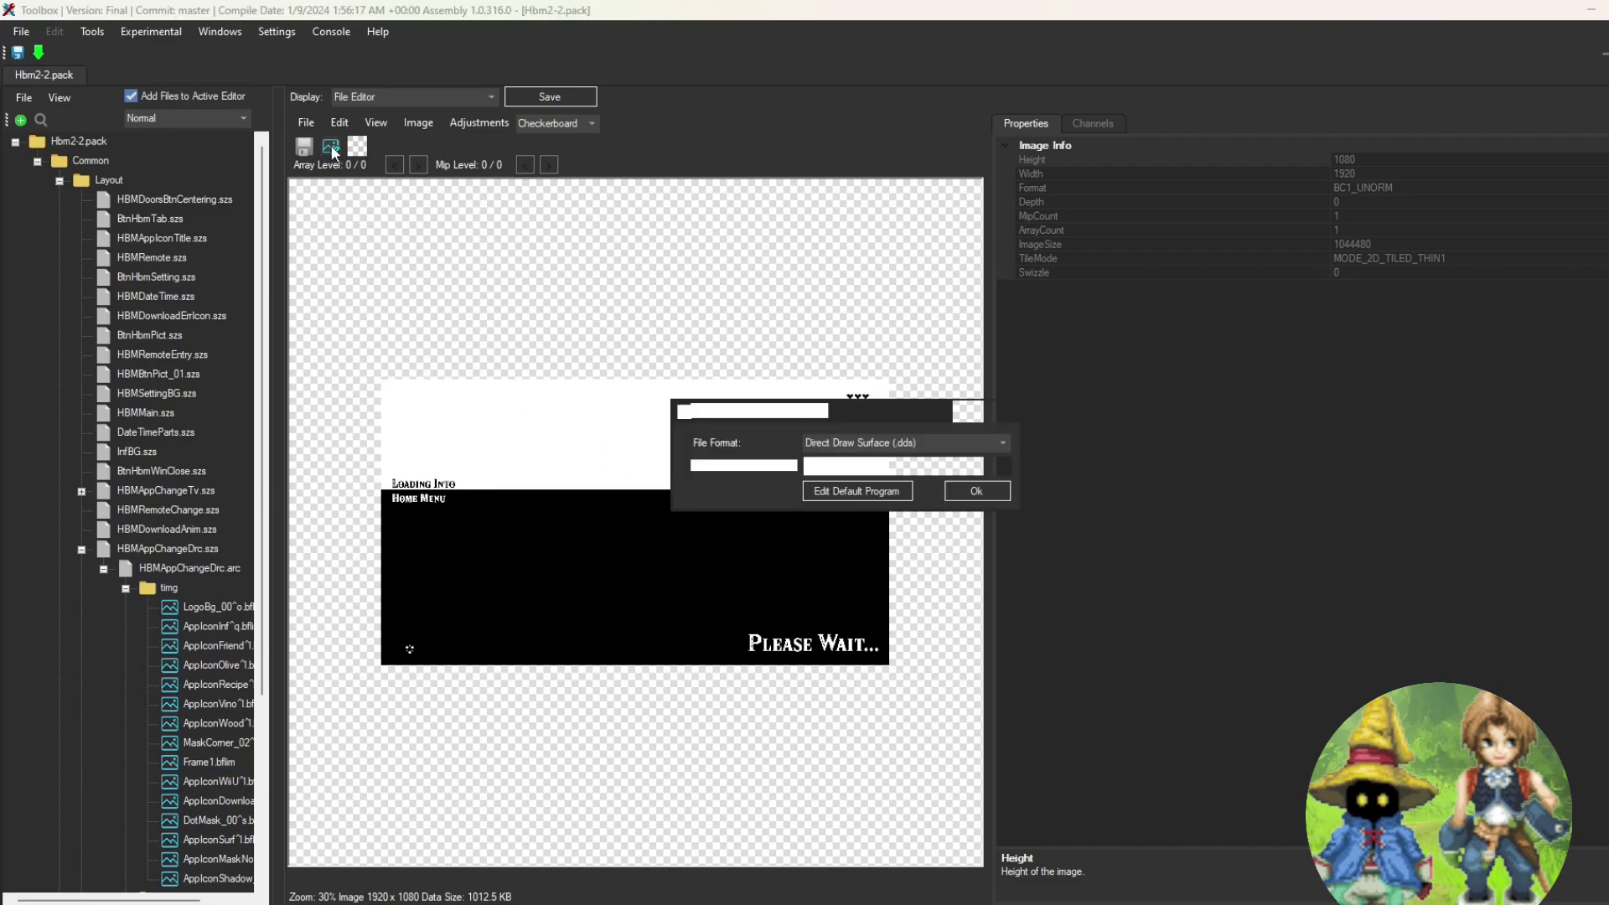
{"action": "left_click", "coordinate": [977, 491]}
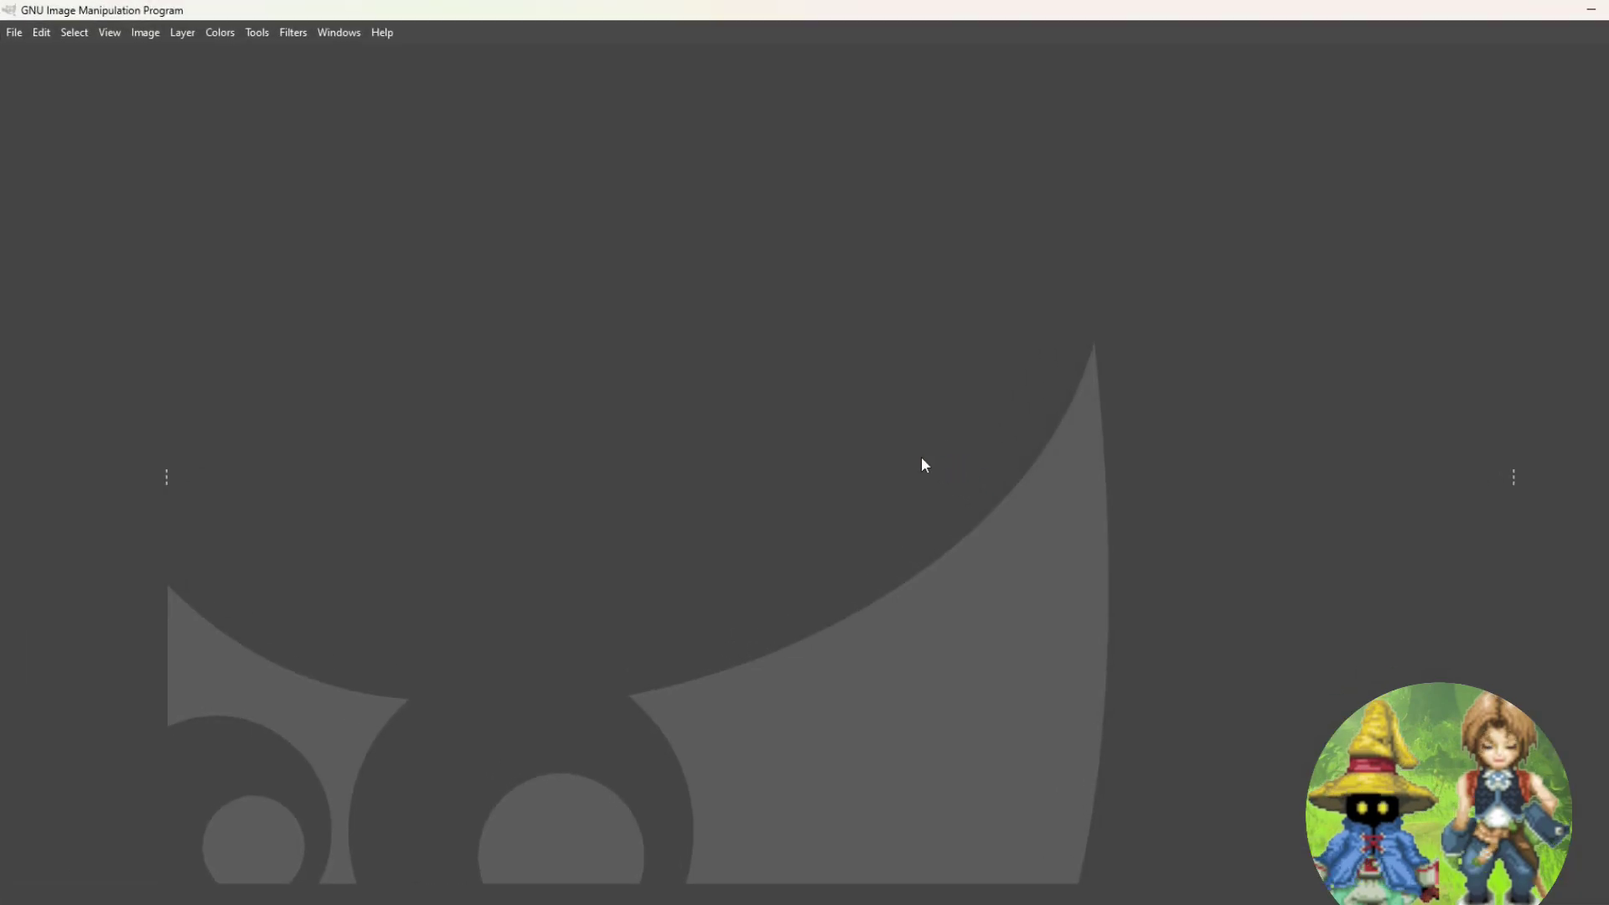
Load the DDS in GIMP, then find splash.png in Animated Splash Video and paste it as a layer
{"action": "left_click", "coordinate": [484, 295]}
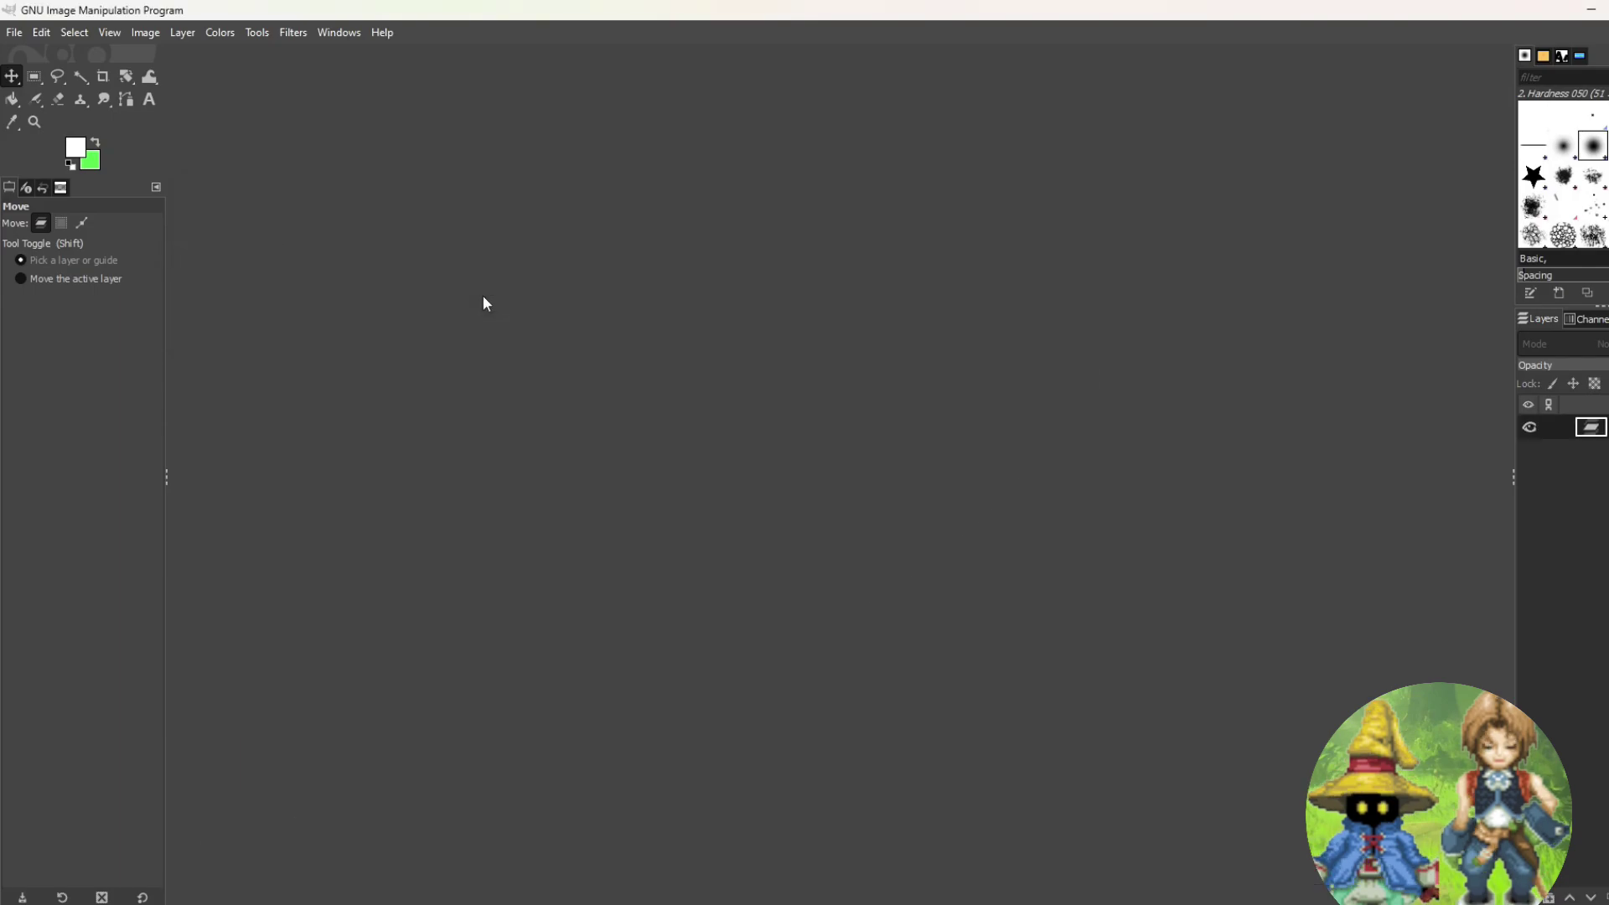
{"action": "key", "text": "alt+Tab"}
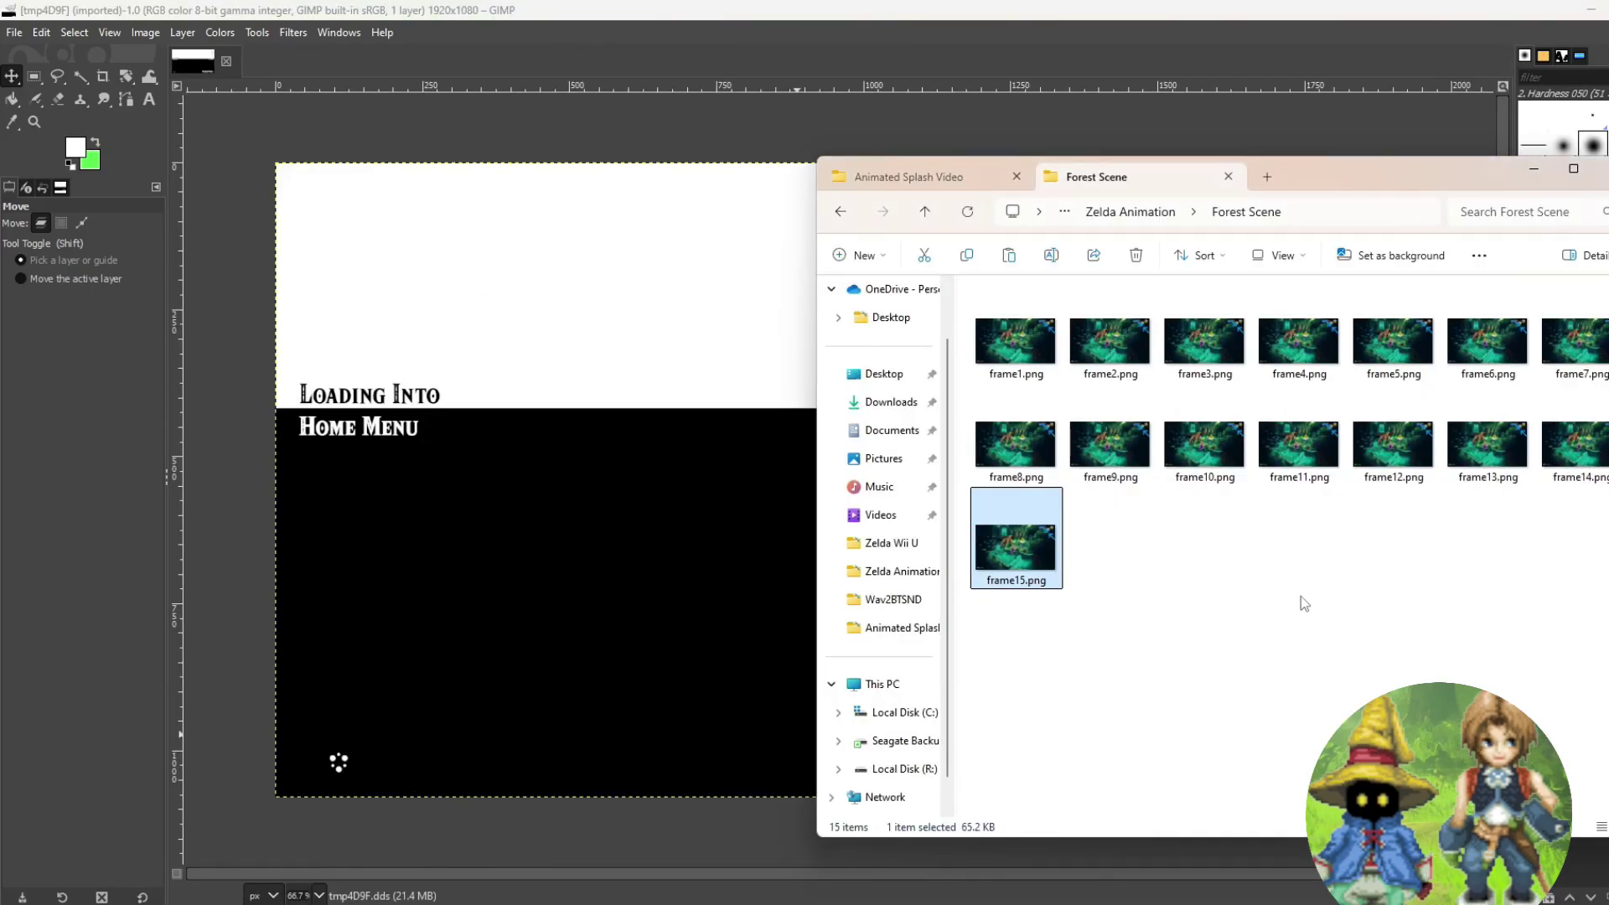
{"action": "left_click", "coordinate": [840, 214]}
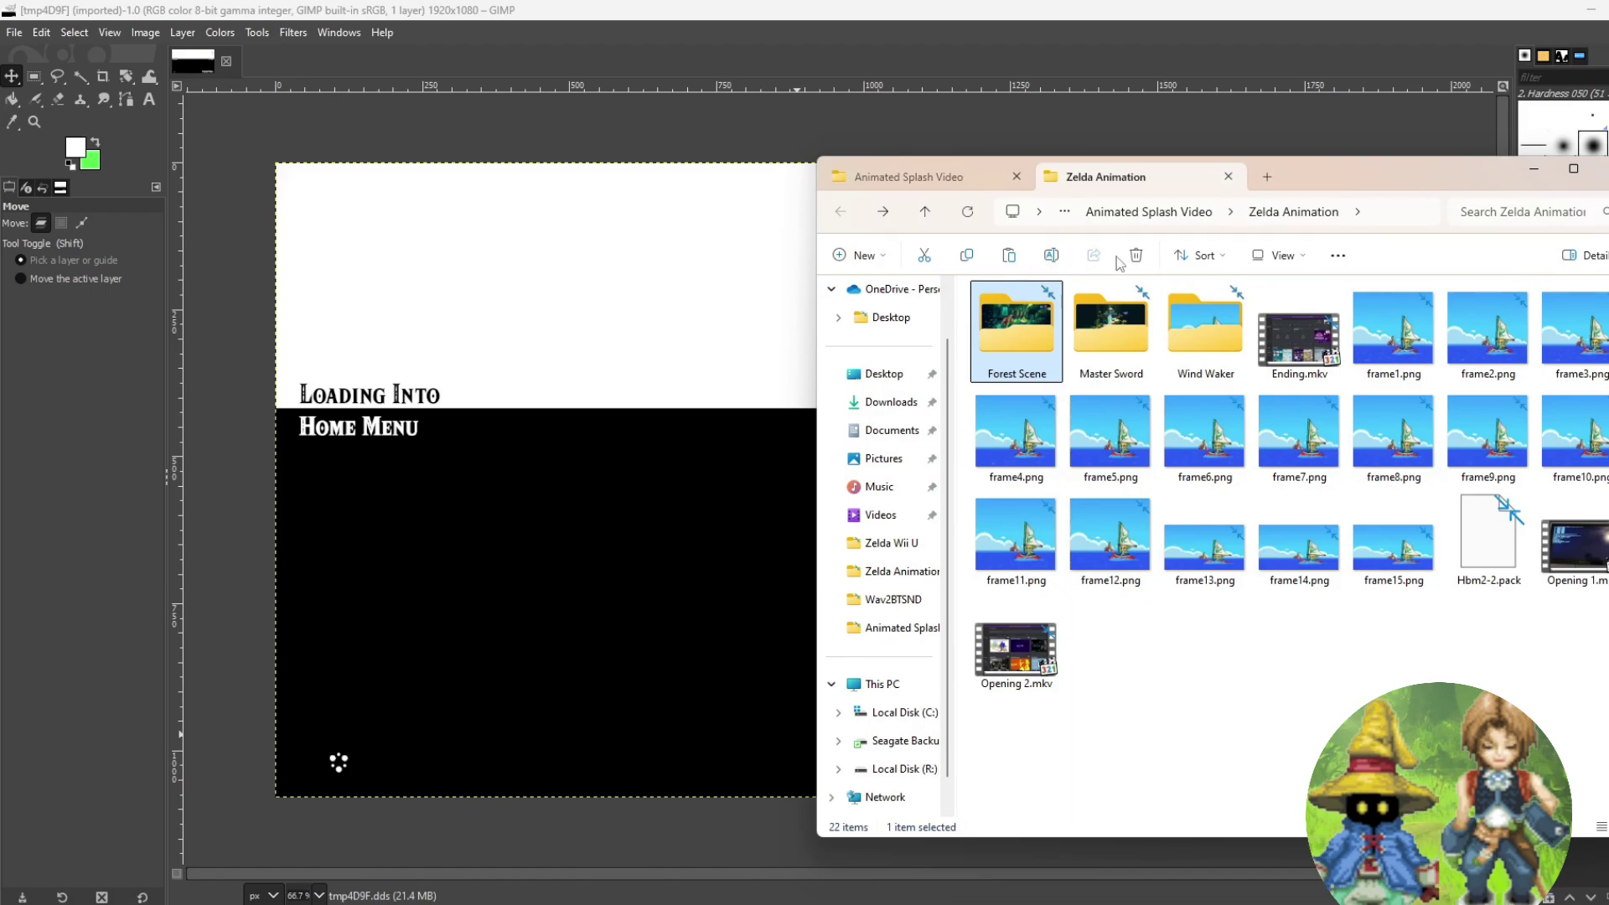
{"action": "left_click", "coordinate": [925, 212]}
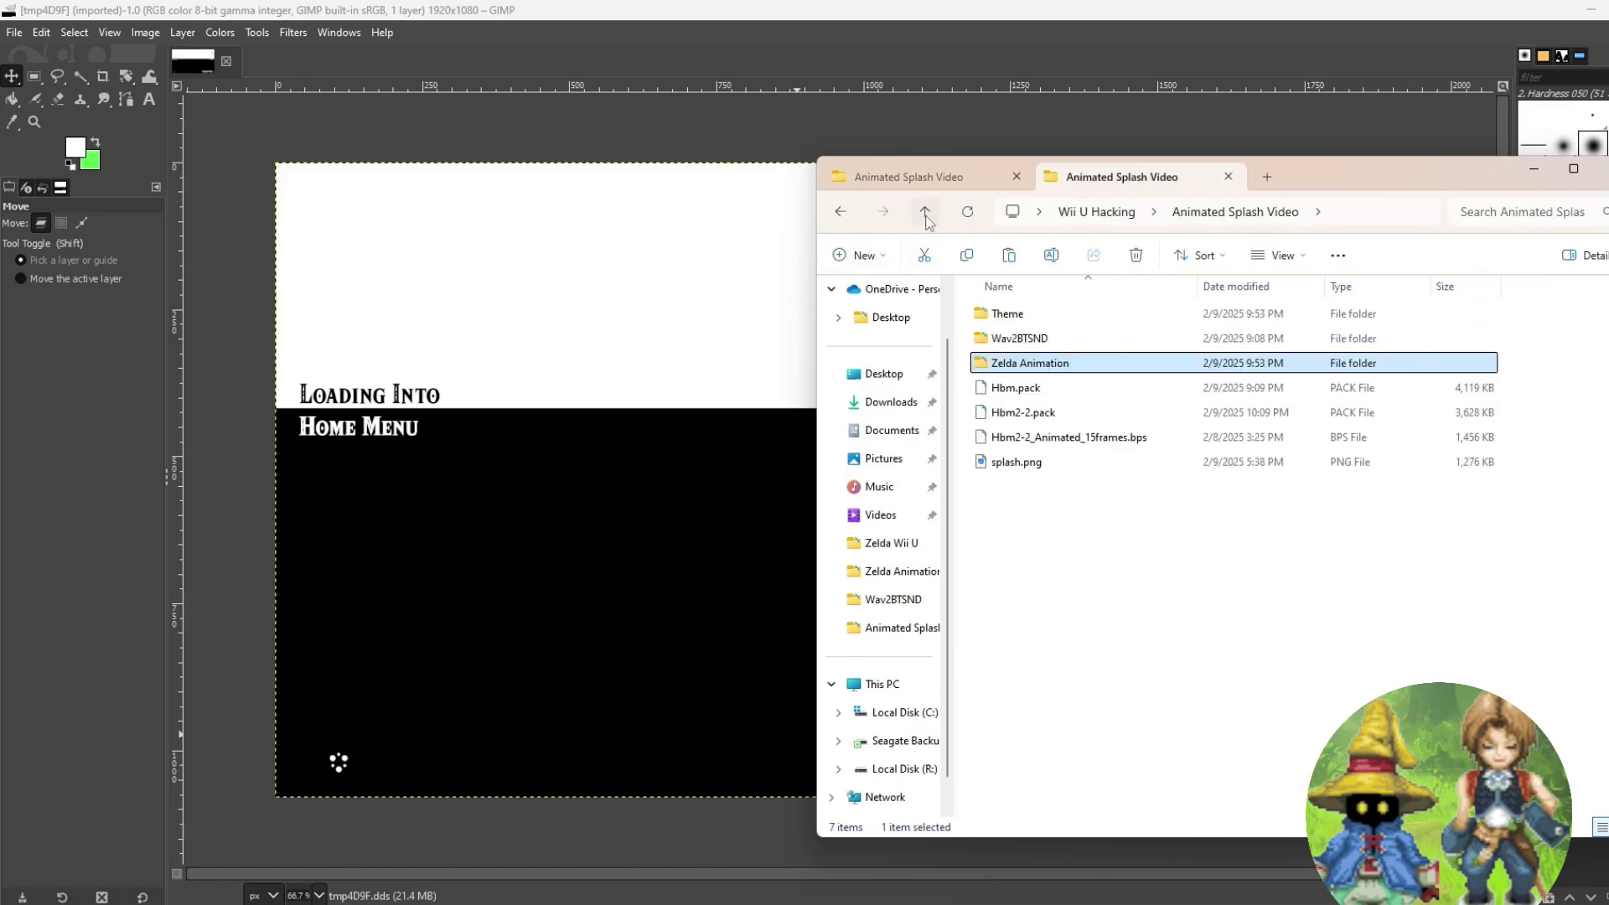
{"action": "double_click", "coordinate": [1017, 462]}
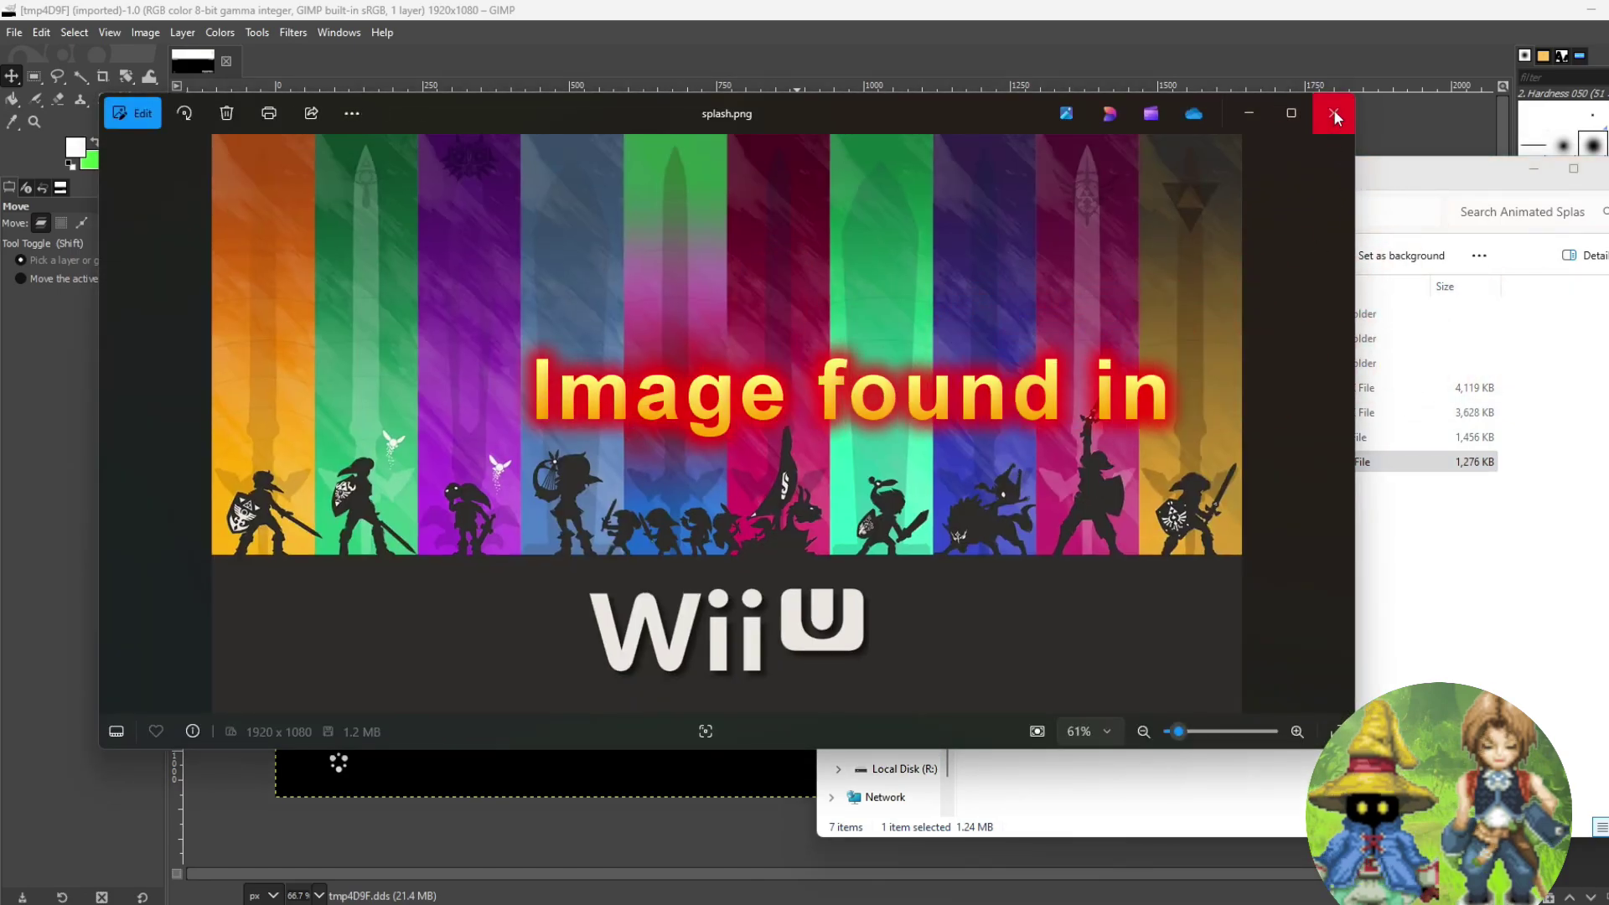
{"action": "left_click", "coordinate": [1333, 113]}
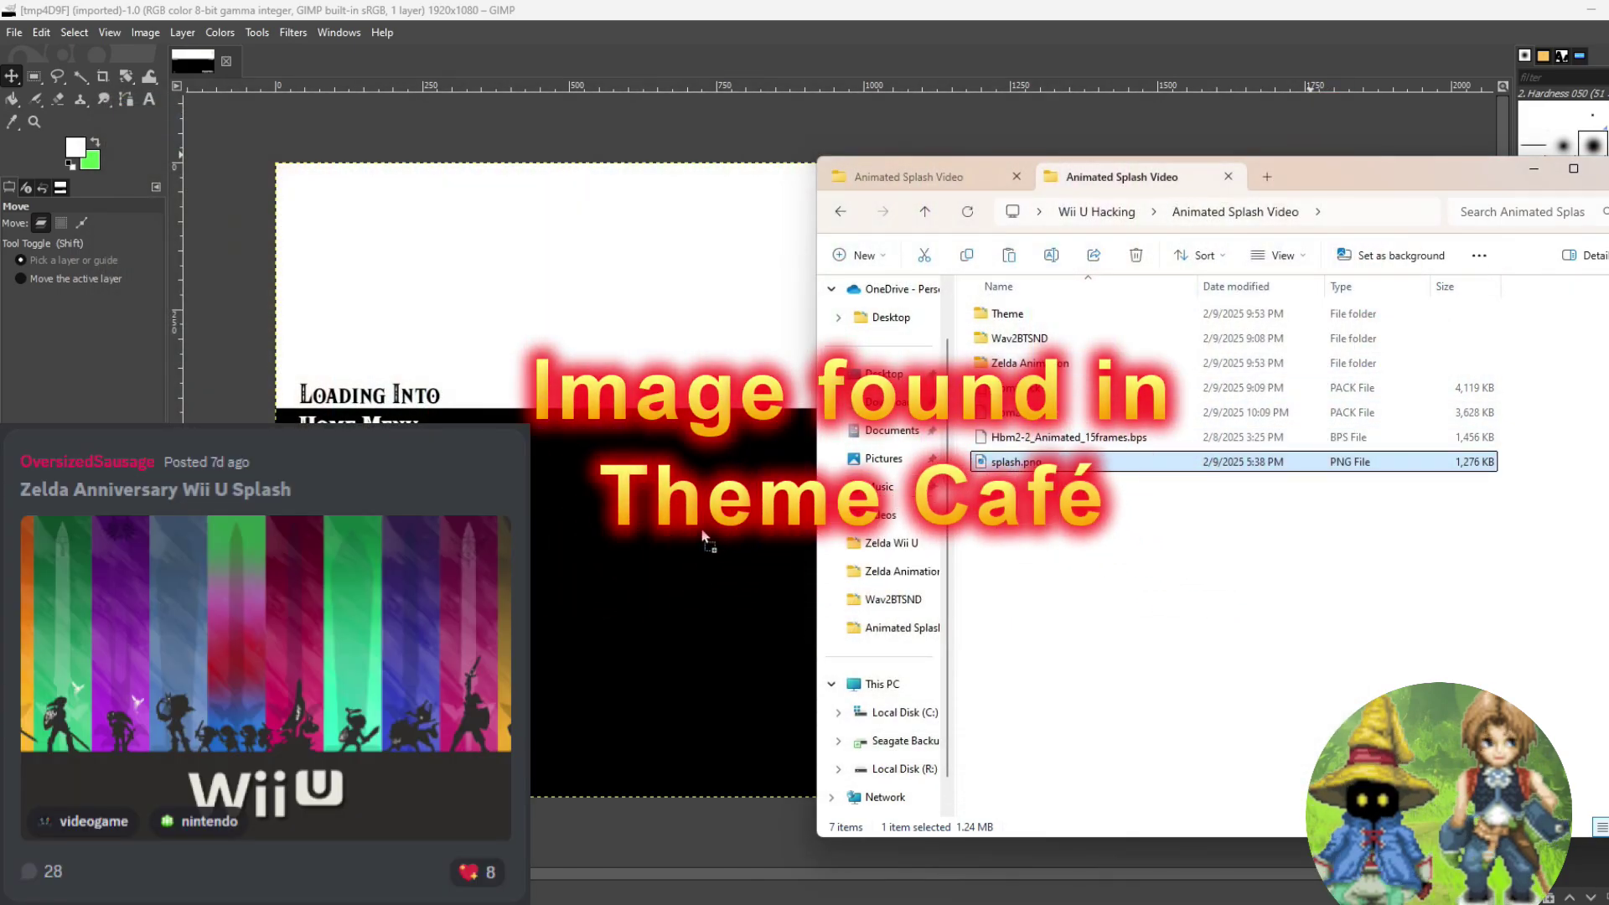
{"action": "left_click", "coordinate": [715, 543]}
{"action": "key", "text": "ctrl+v"}
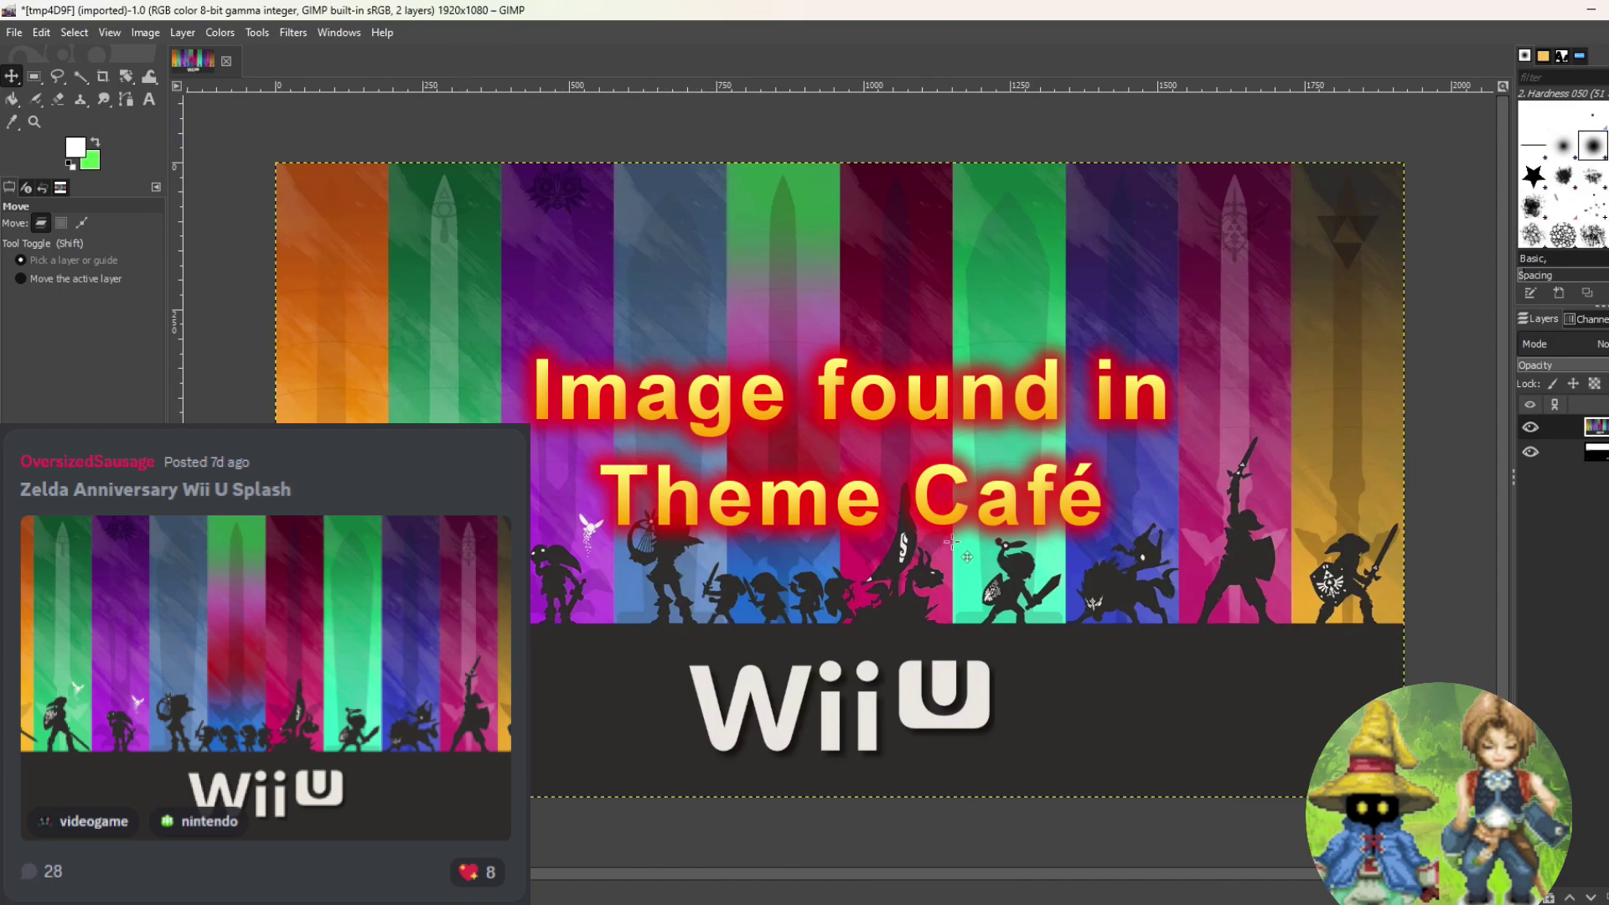
Overwrite tmp4D9F.dds, accept it in the Texture Editor, then quit GIMP with Discard Changes
{"action": "left_click", "coordinate": [15, 32]}
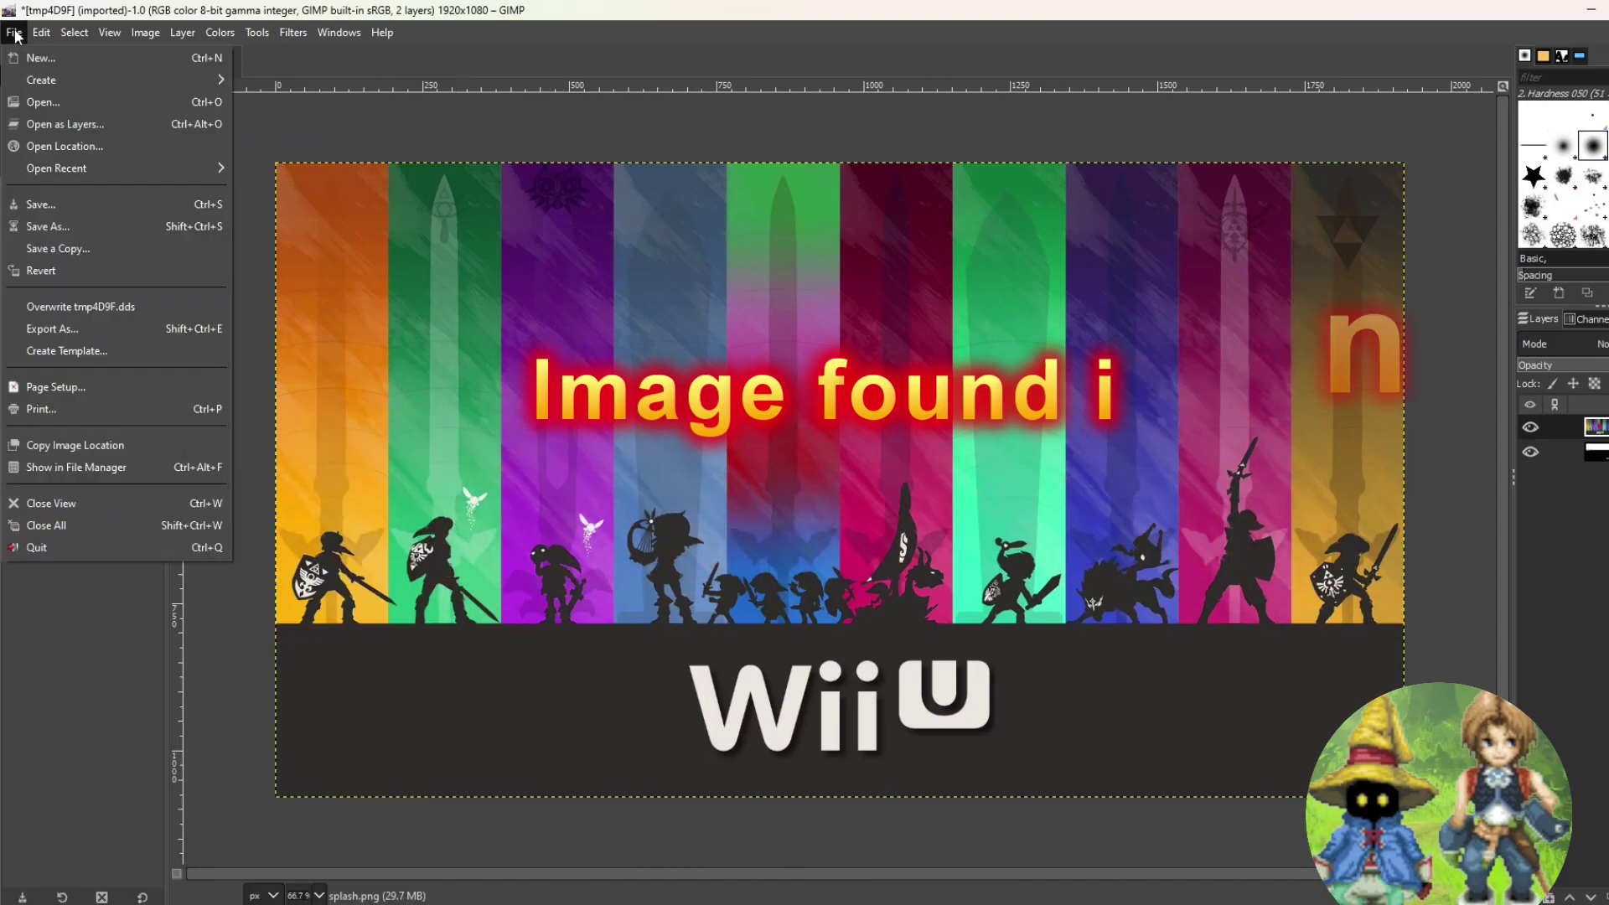
{"action": "left_click", "coordinate": [89, 306]}
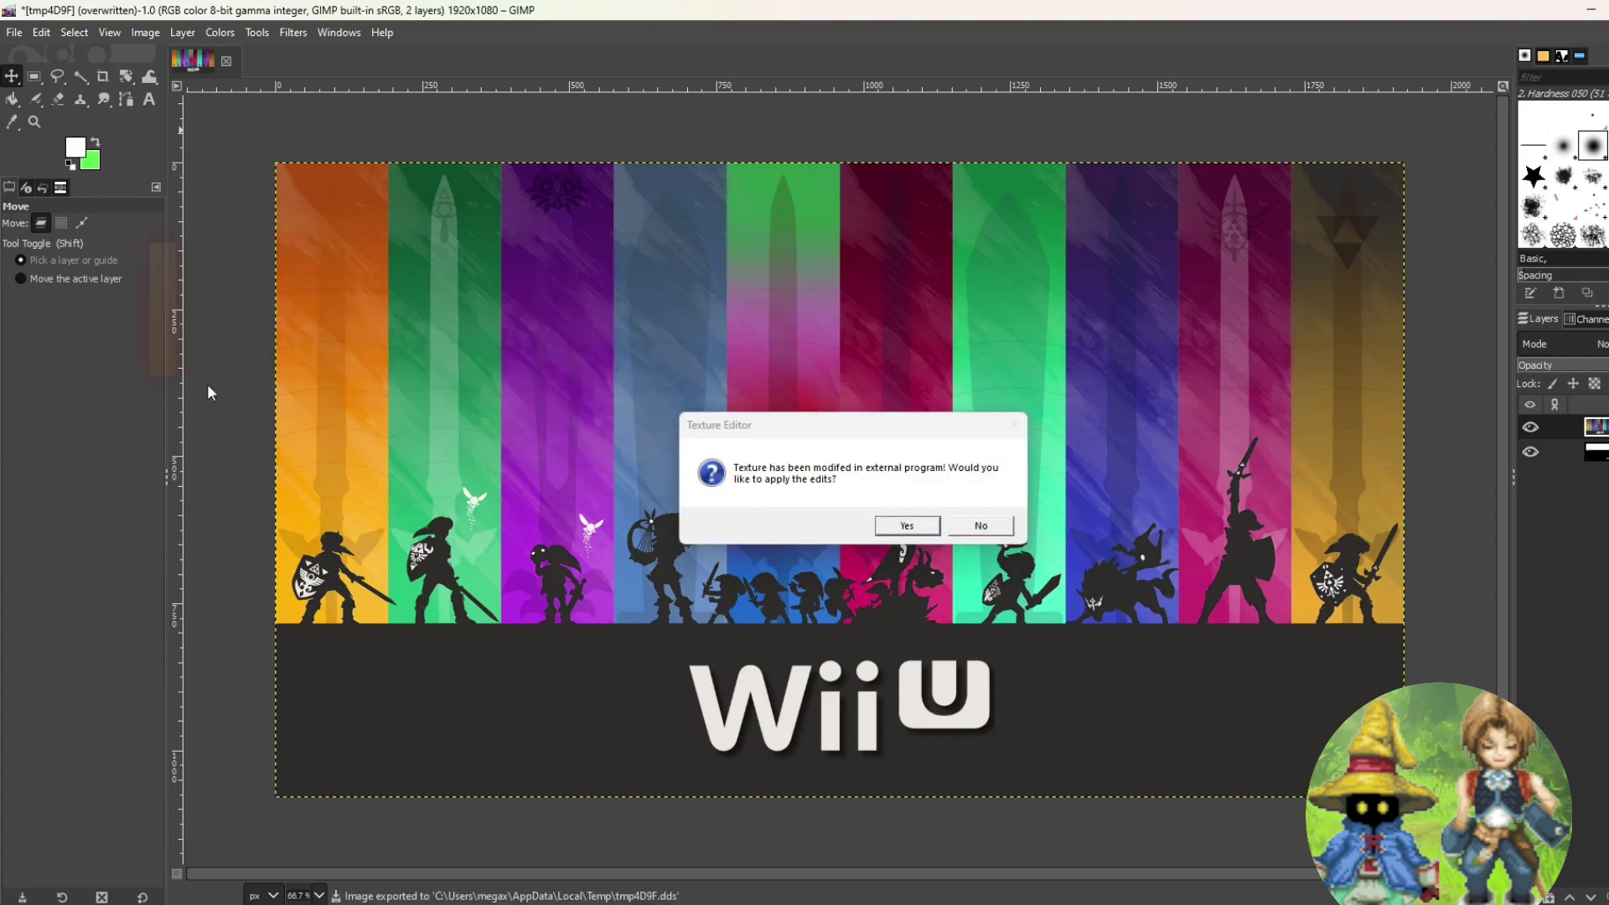
{"action": "left_click", "coordinate": [901, 534]}
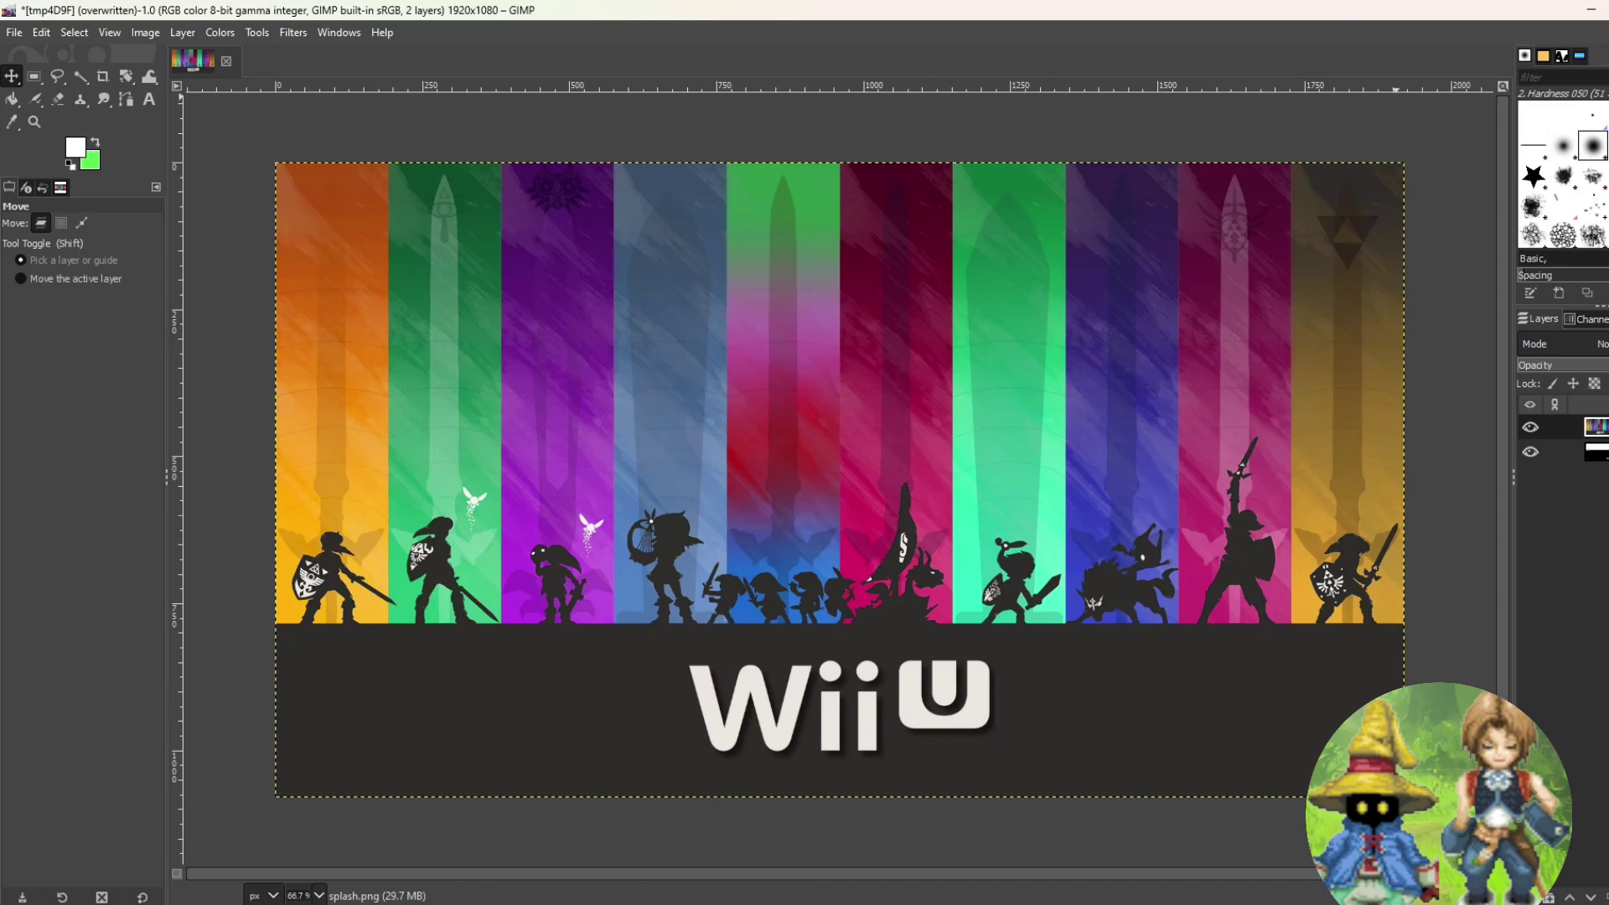
{"action": "key", "text": "ctrl+q"}
{"action": "left_click", "coordinate": [286, 288]}
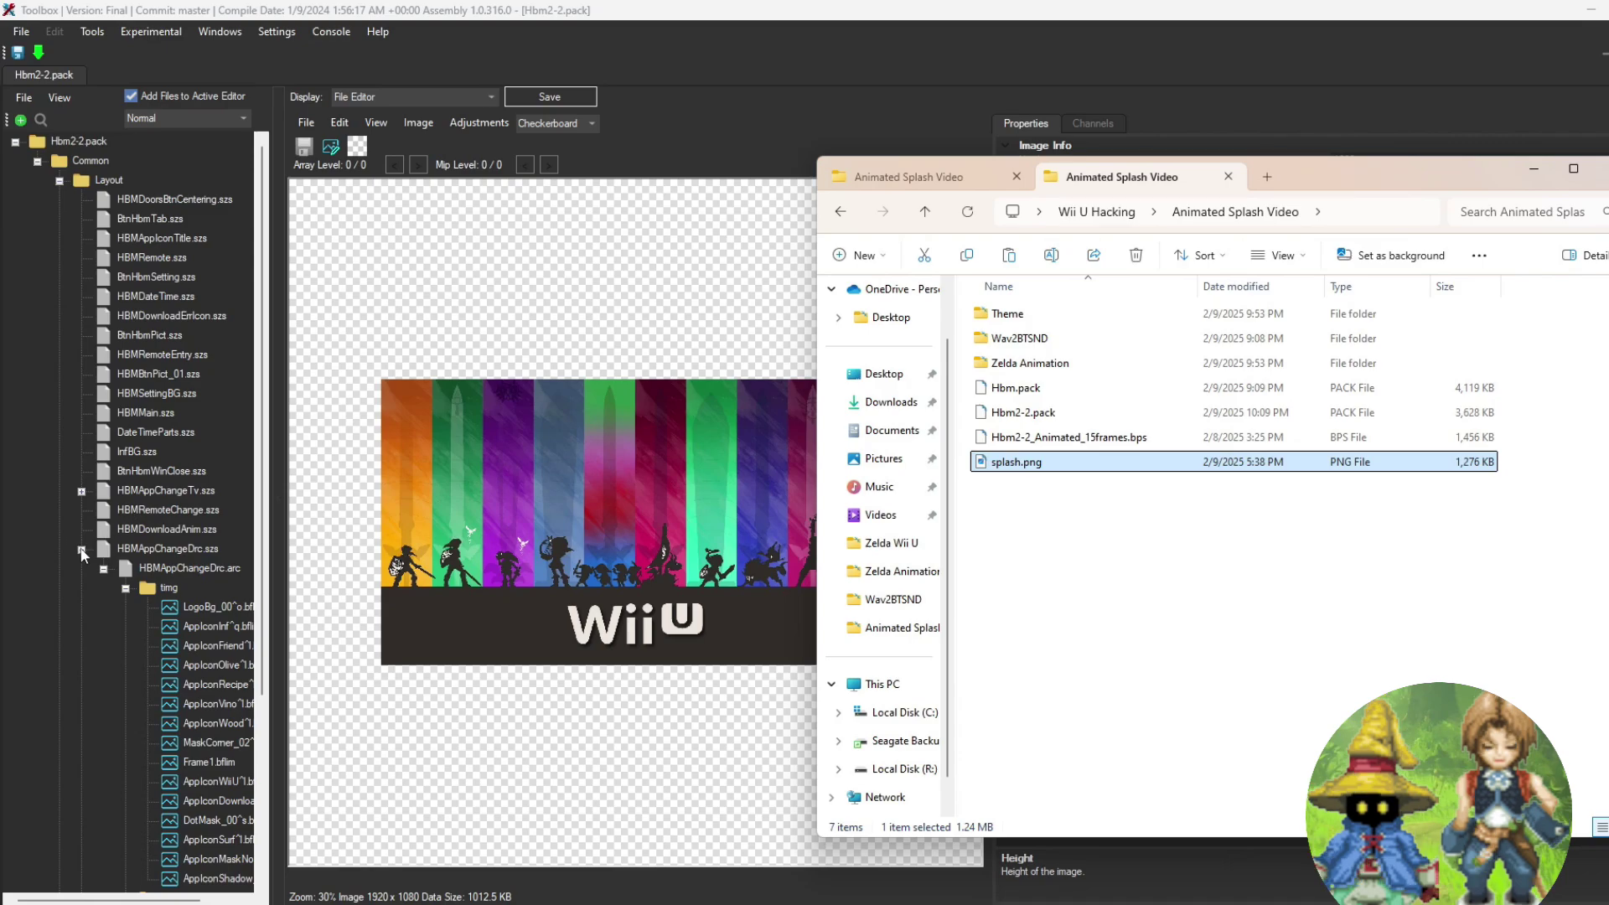
Collapse HBMAppChangeDrc.szs, save Hbm2-2.pack, dismiss the notification, and close Switch Toolbox
{"action": "double_click", "coordinate": [112, 547]}
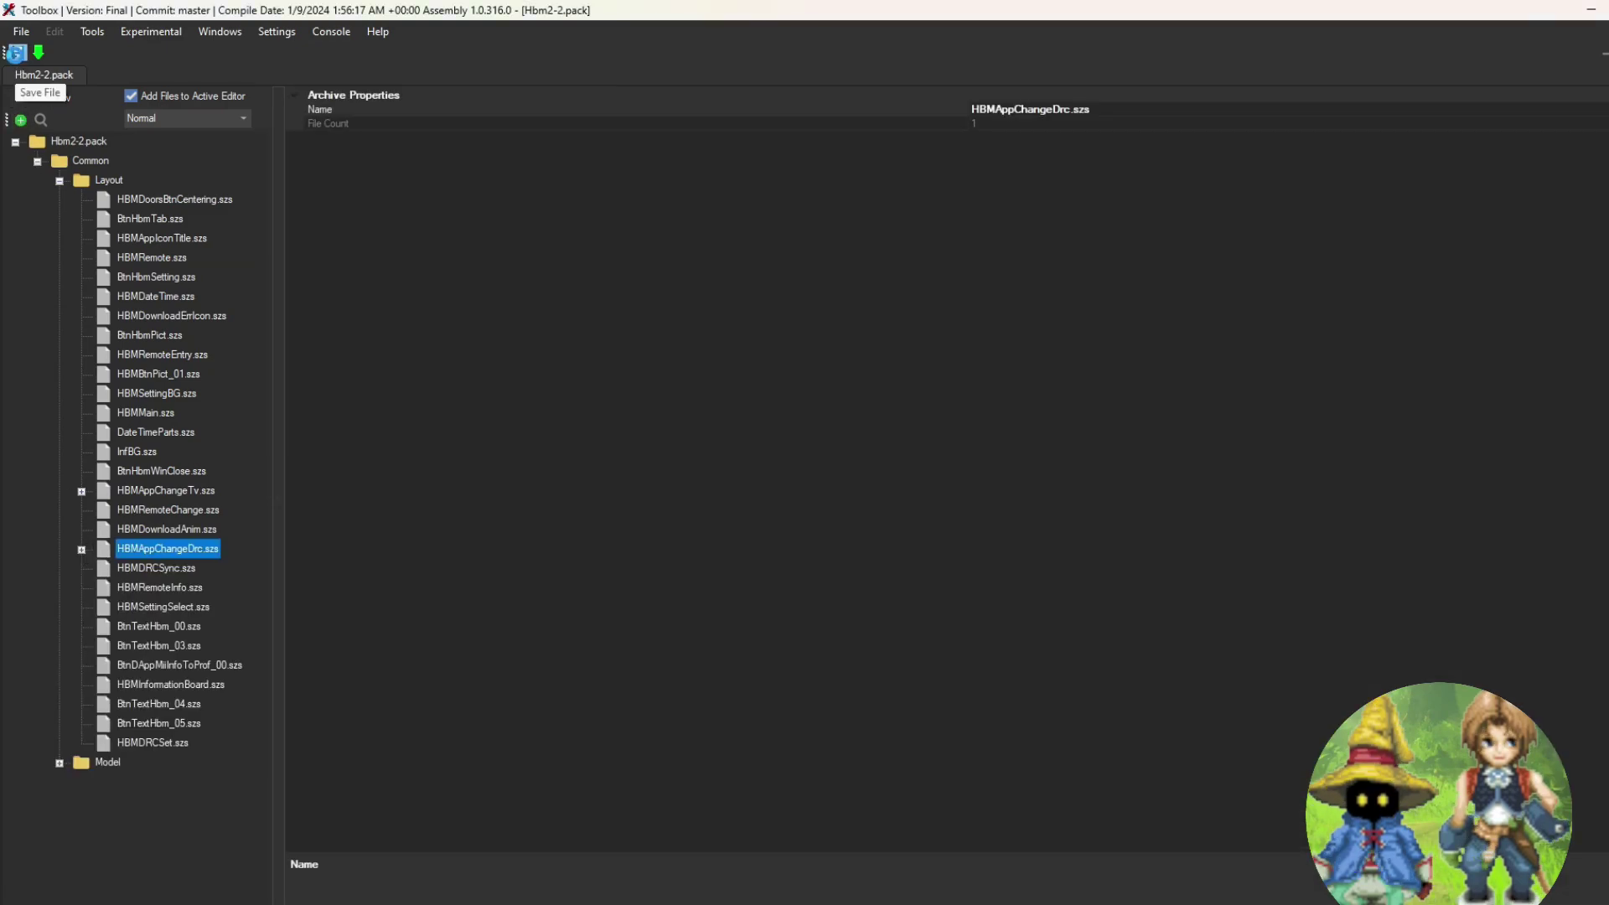
{"action": "left_click", "coordinate": [16, 53]}
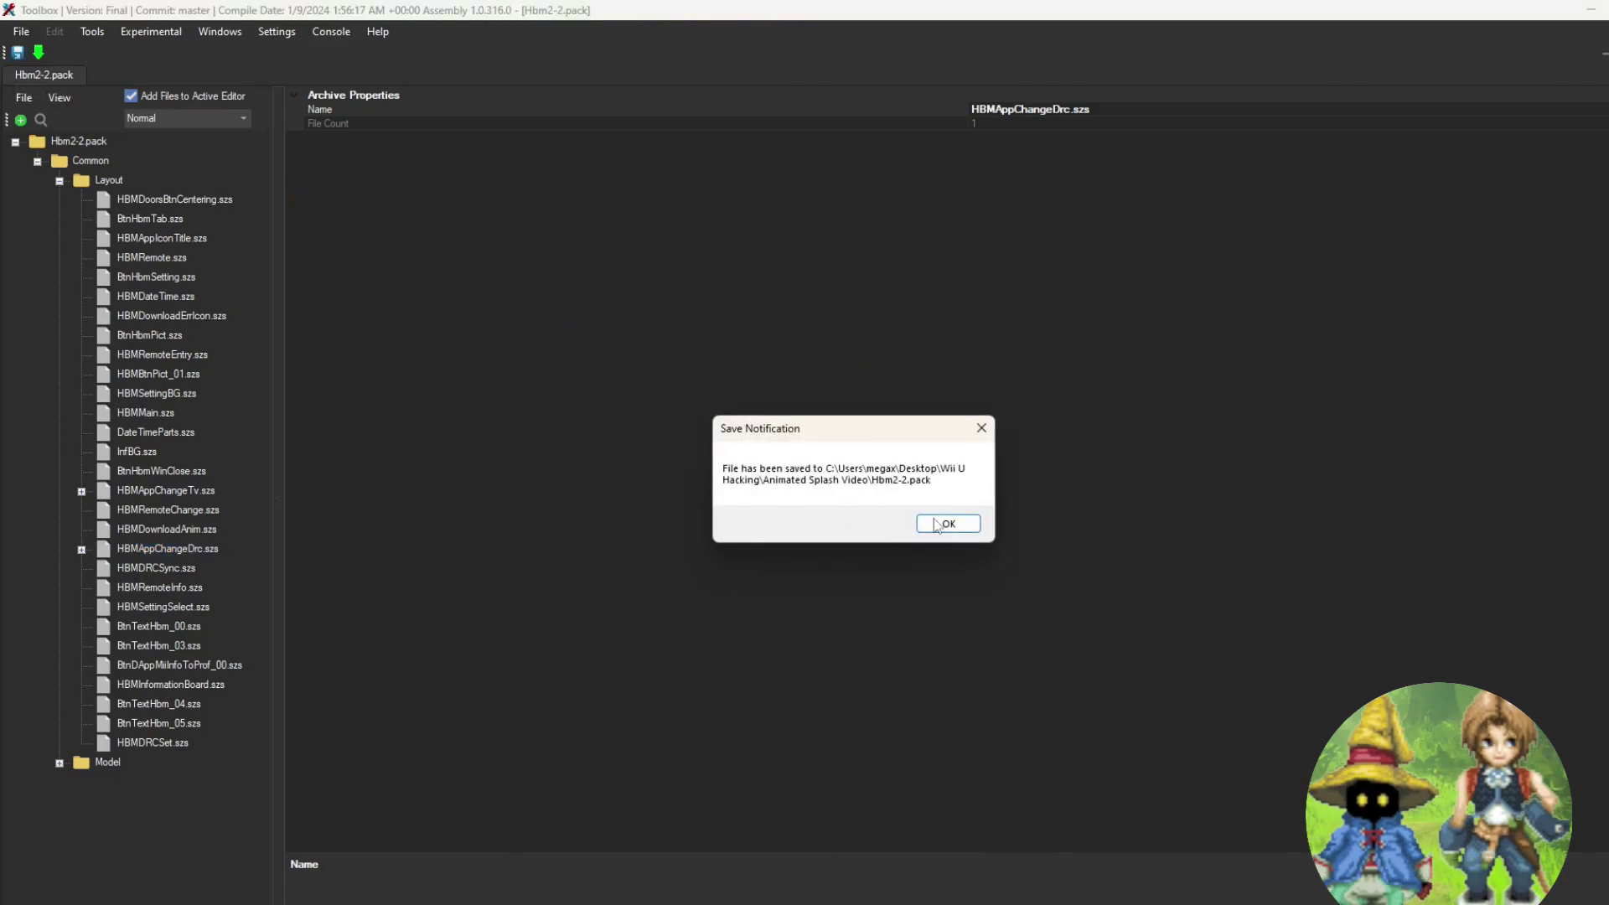
{"action": "left_click", "coordinate": [967, 528]}
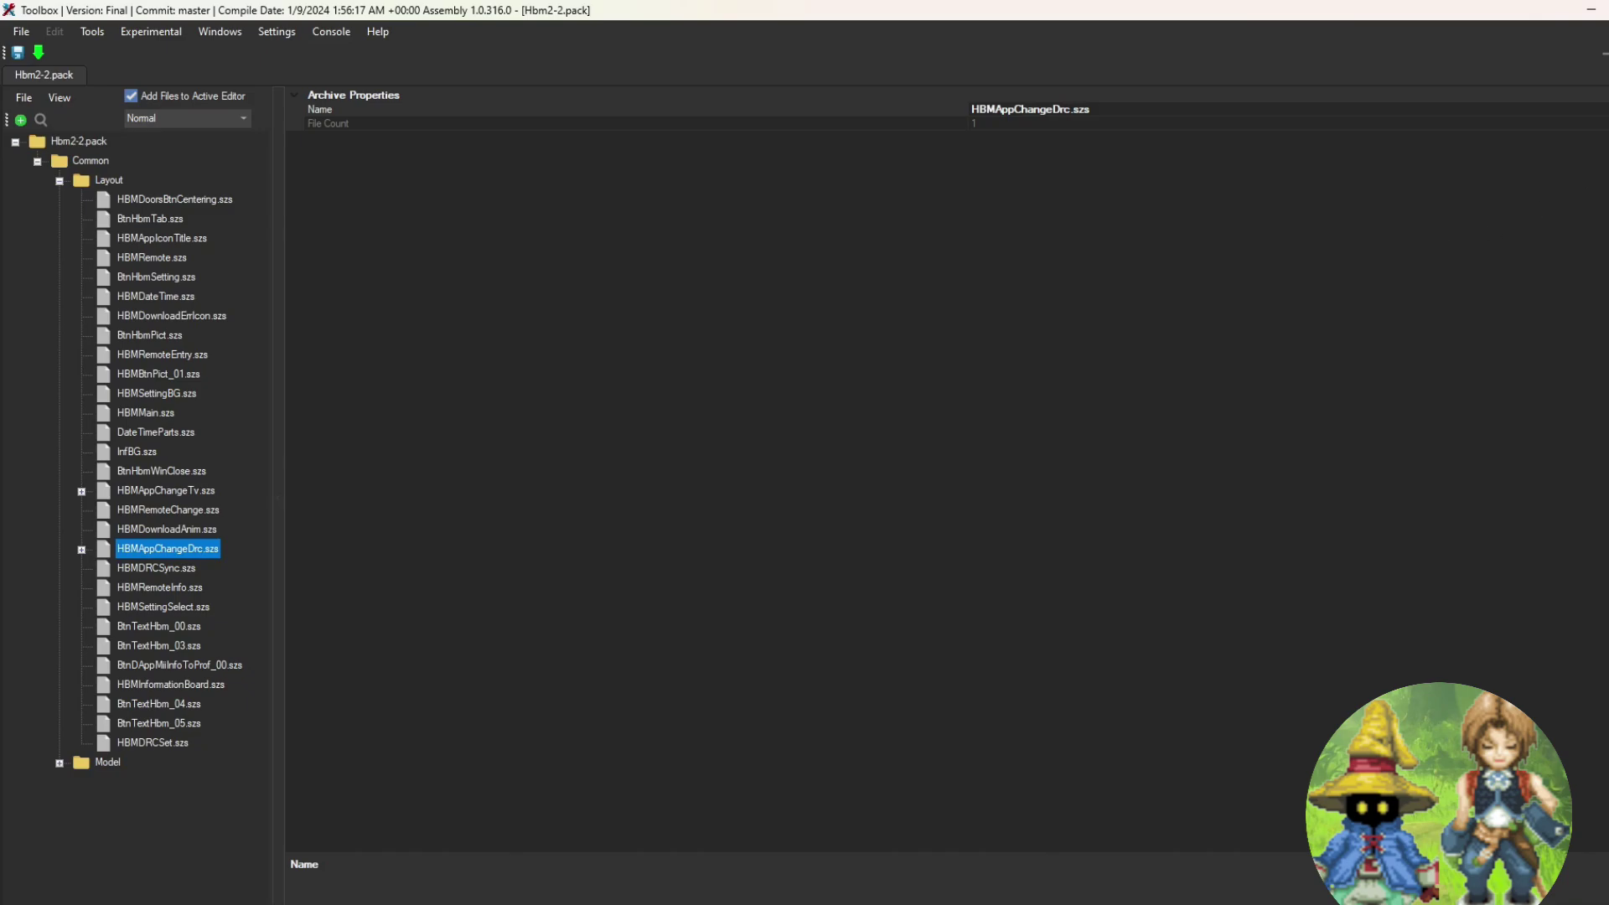
{"action": "key", "text": "alt+F4"}
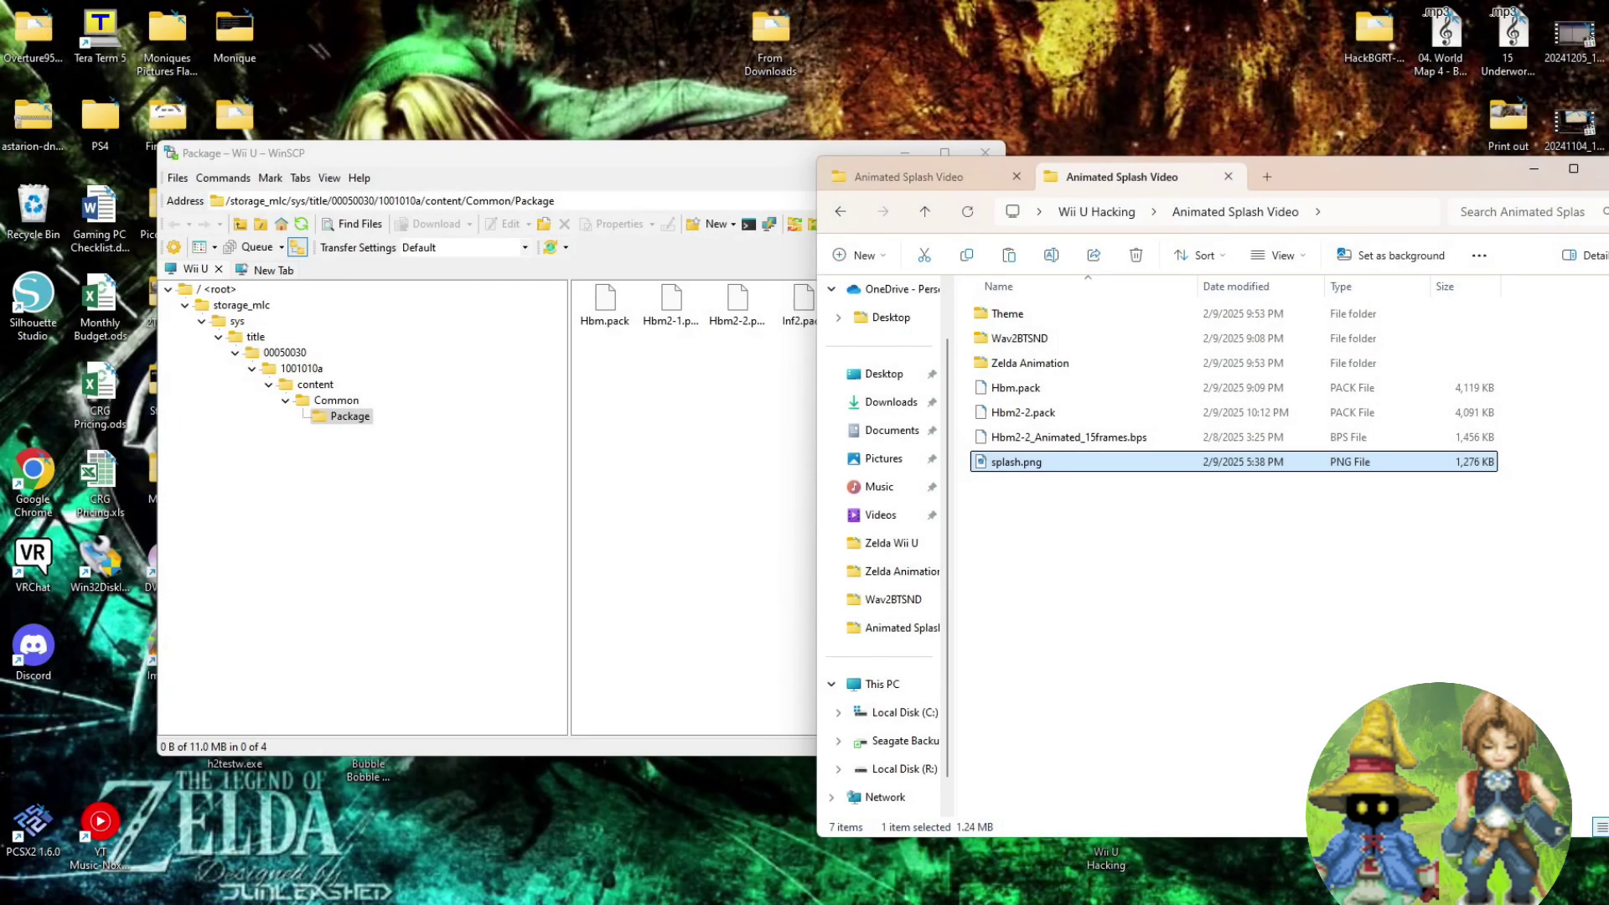
Open the Wav2BTSND folder in File Explorer
{"action": "left_click", "coordinate": [1214, 599]}
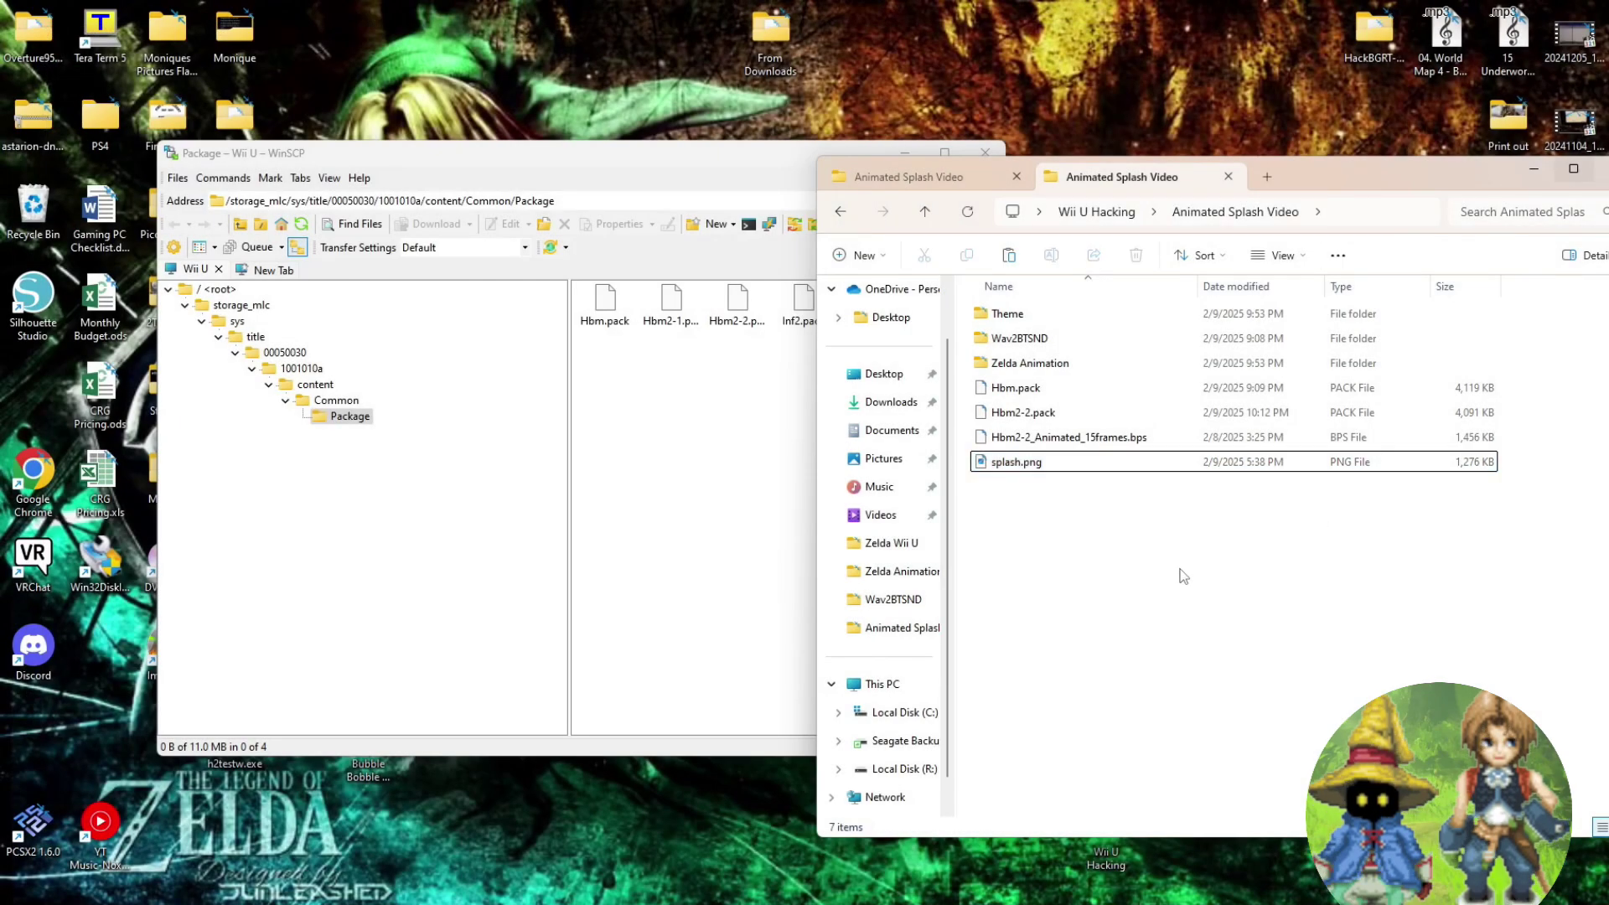
{"action": "left_click", "coordinate": [1040, 395]}
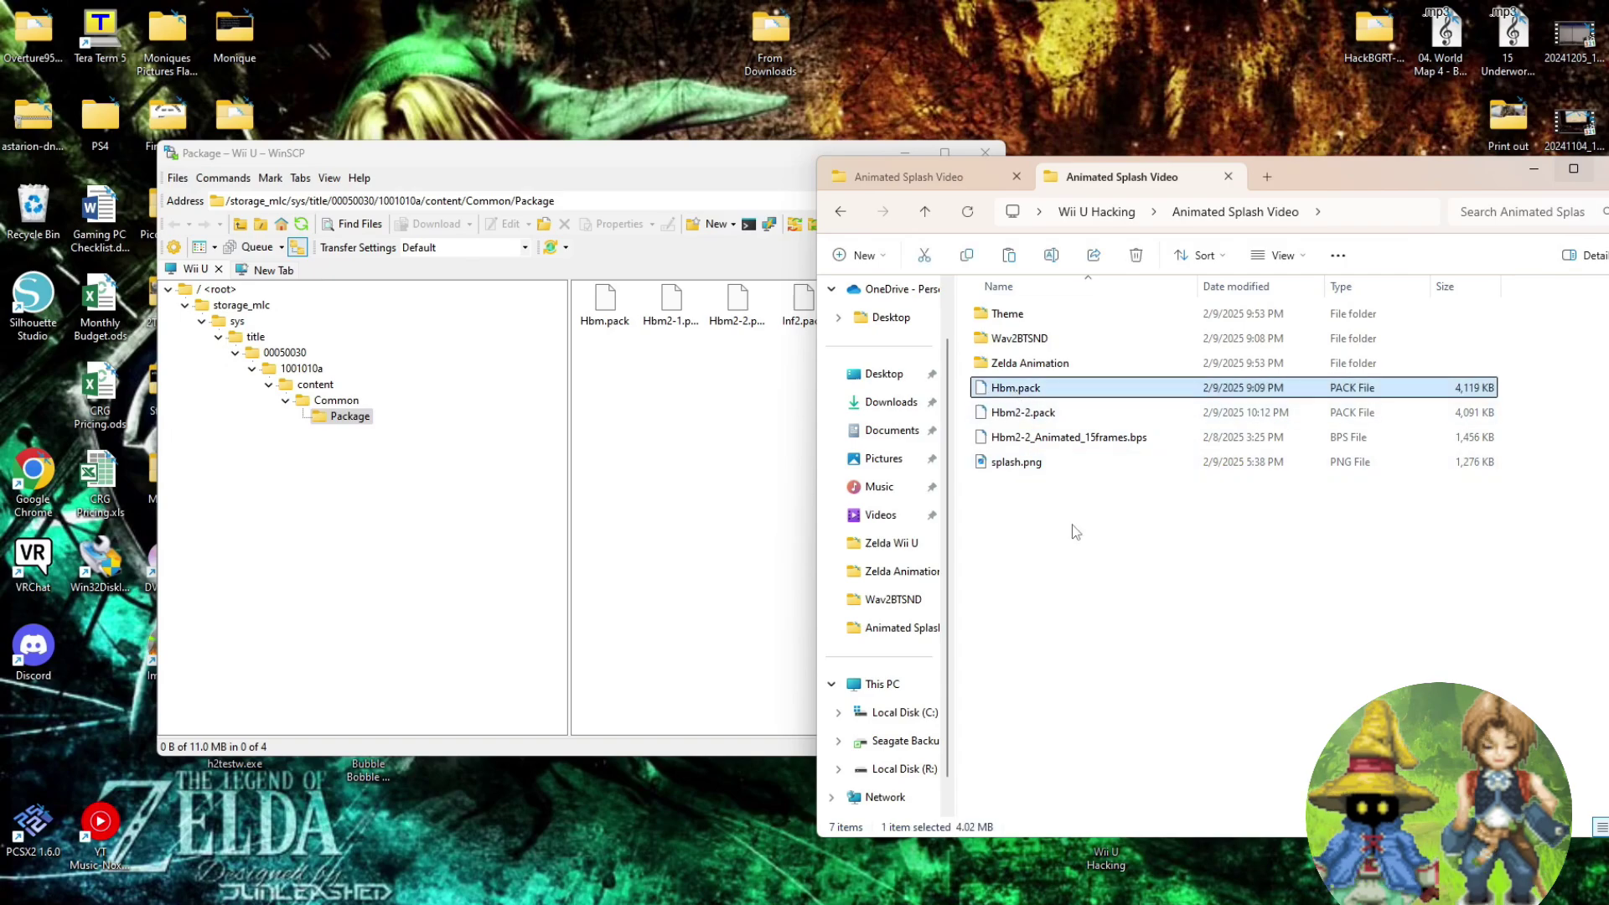
{"action": "left_click", "coordinate": [1019, 345]}
{"action": "double_click", "coordinate": [1019, 346]}
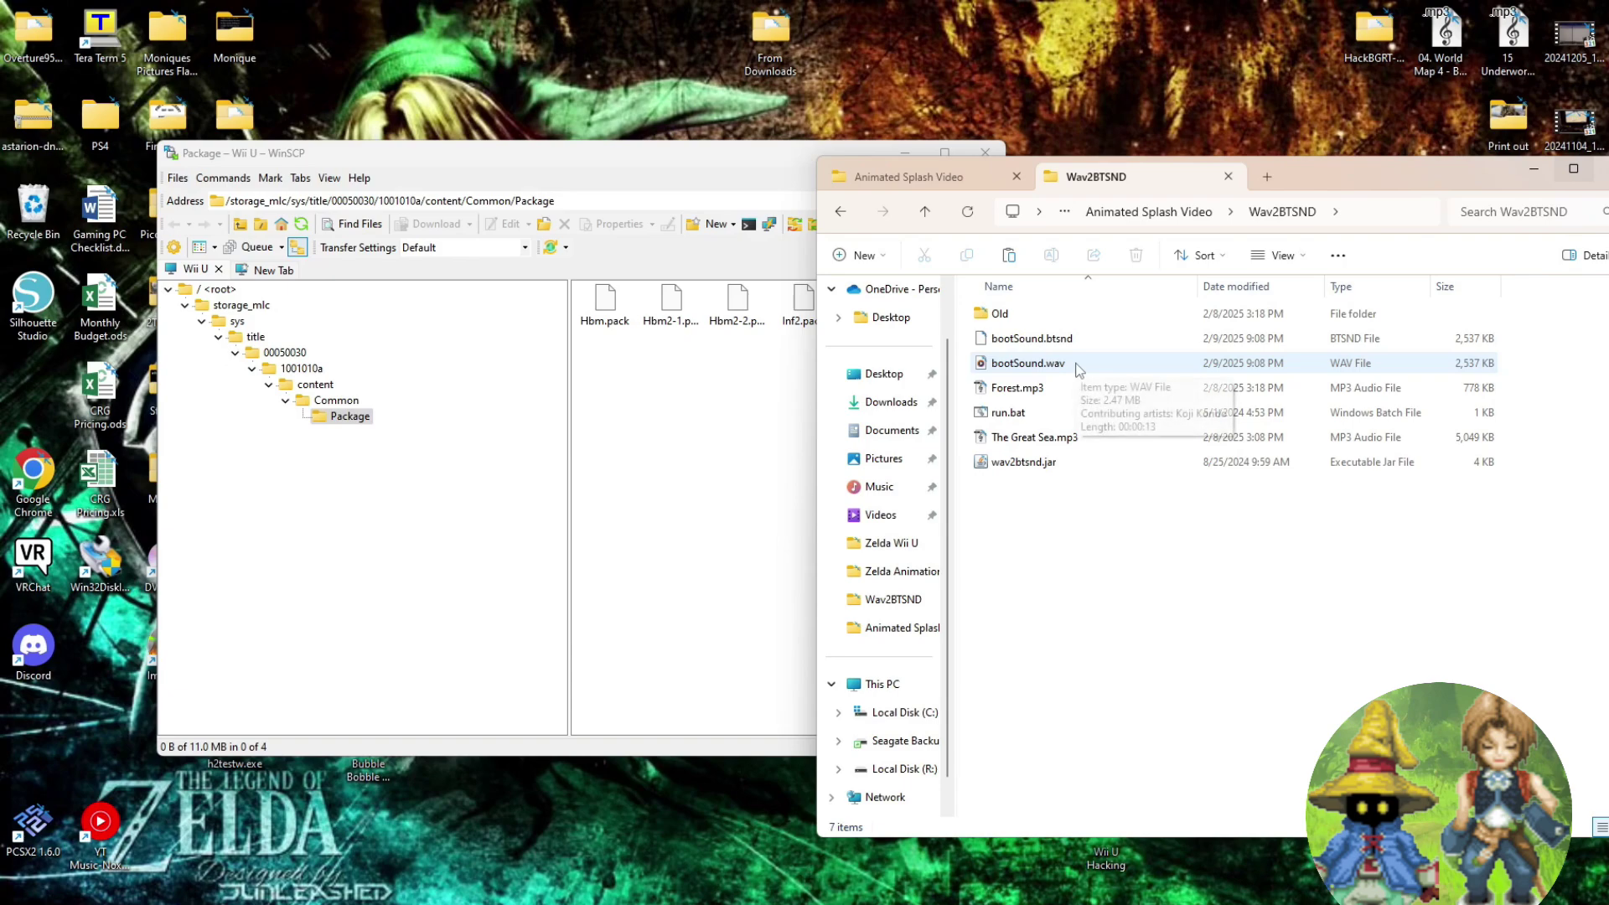
Permanently delete bootSound.btsnd, then open Forest.mp3 to listen to it
{"action": "left_click", "coordinate": [1062, 343]}
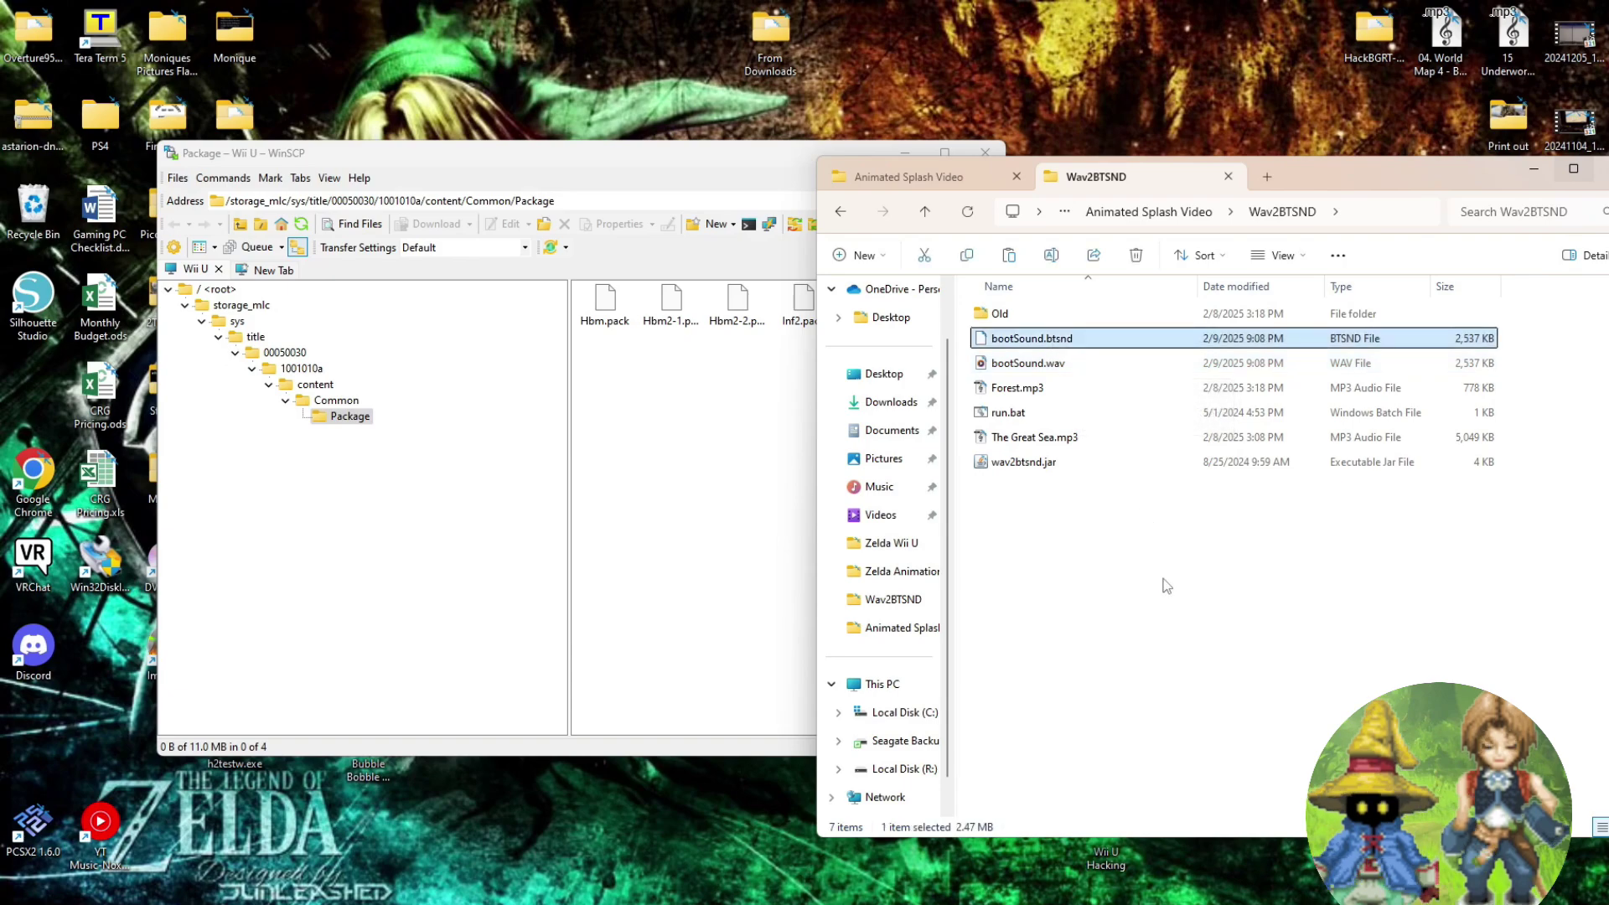
{"action": "key", "text": "shift+Delete"}
{"action": "key", "text": "Return"}
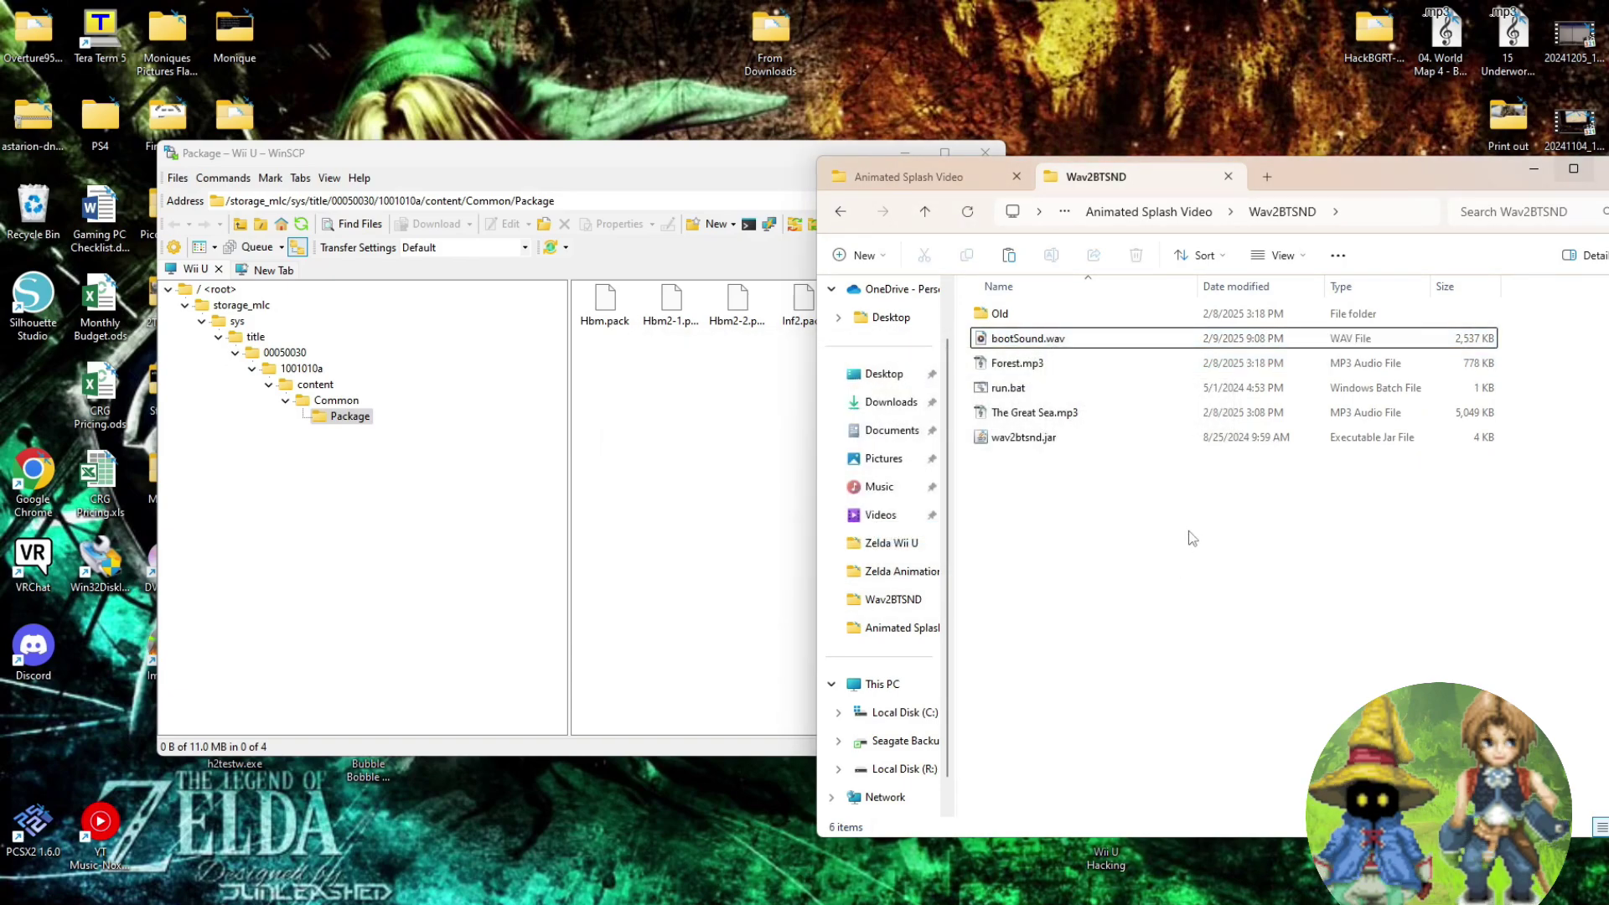
{"action": "left_click", "coordinate": [1052, 343]}
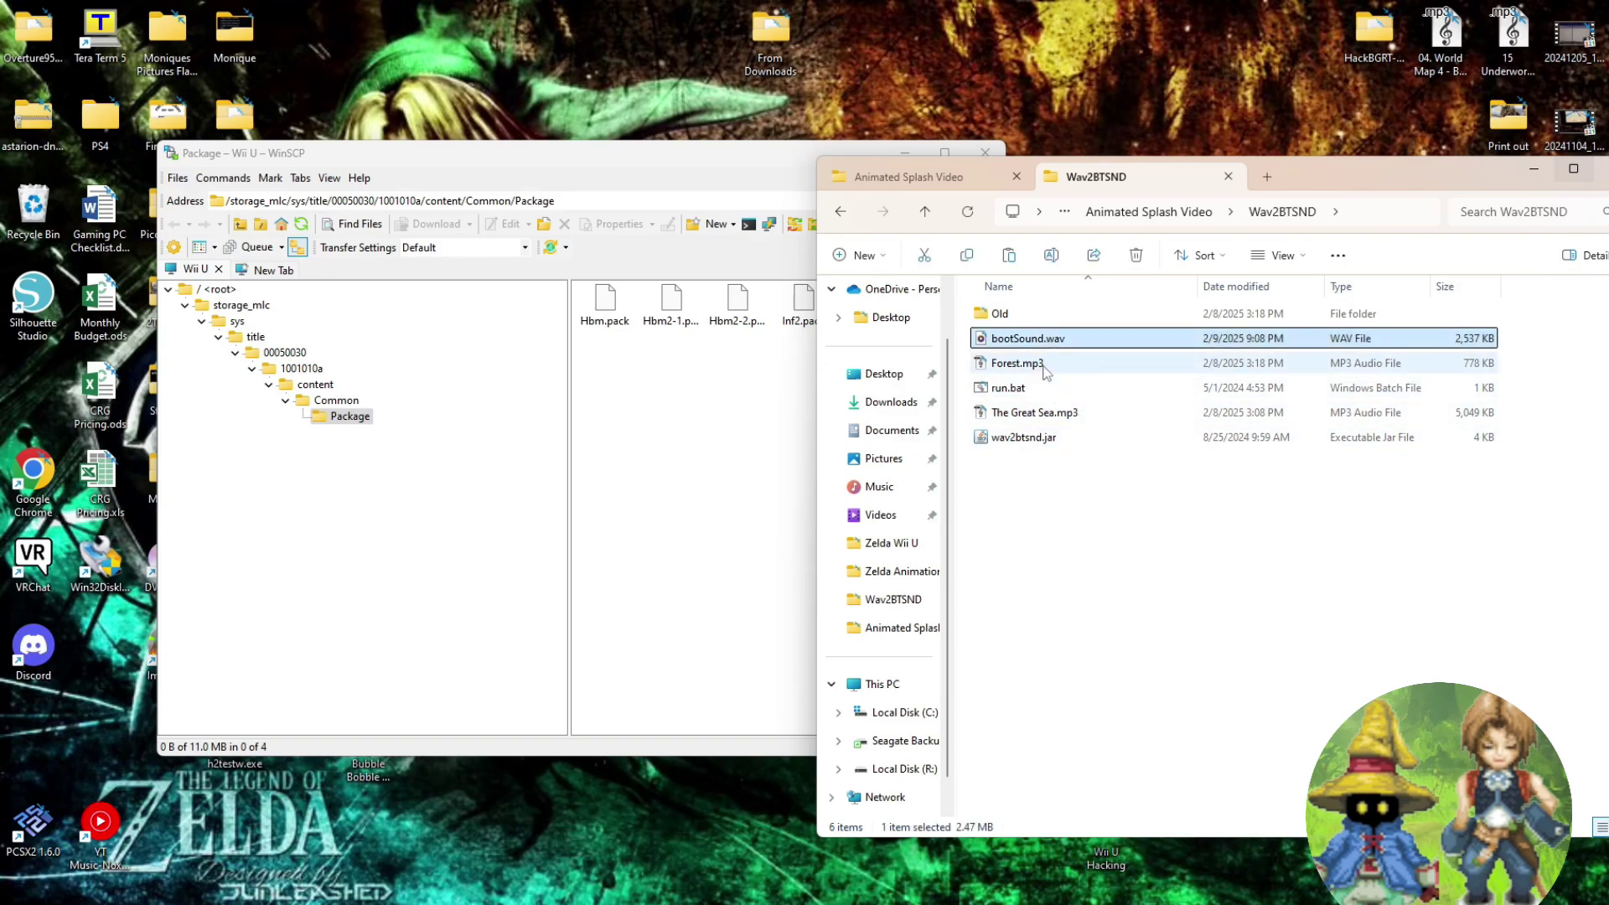
{"action": "left_click", "coordinate": [1046, 365]}
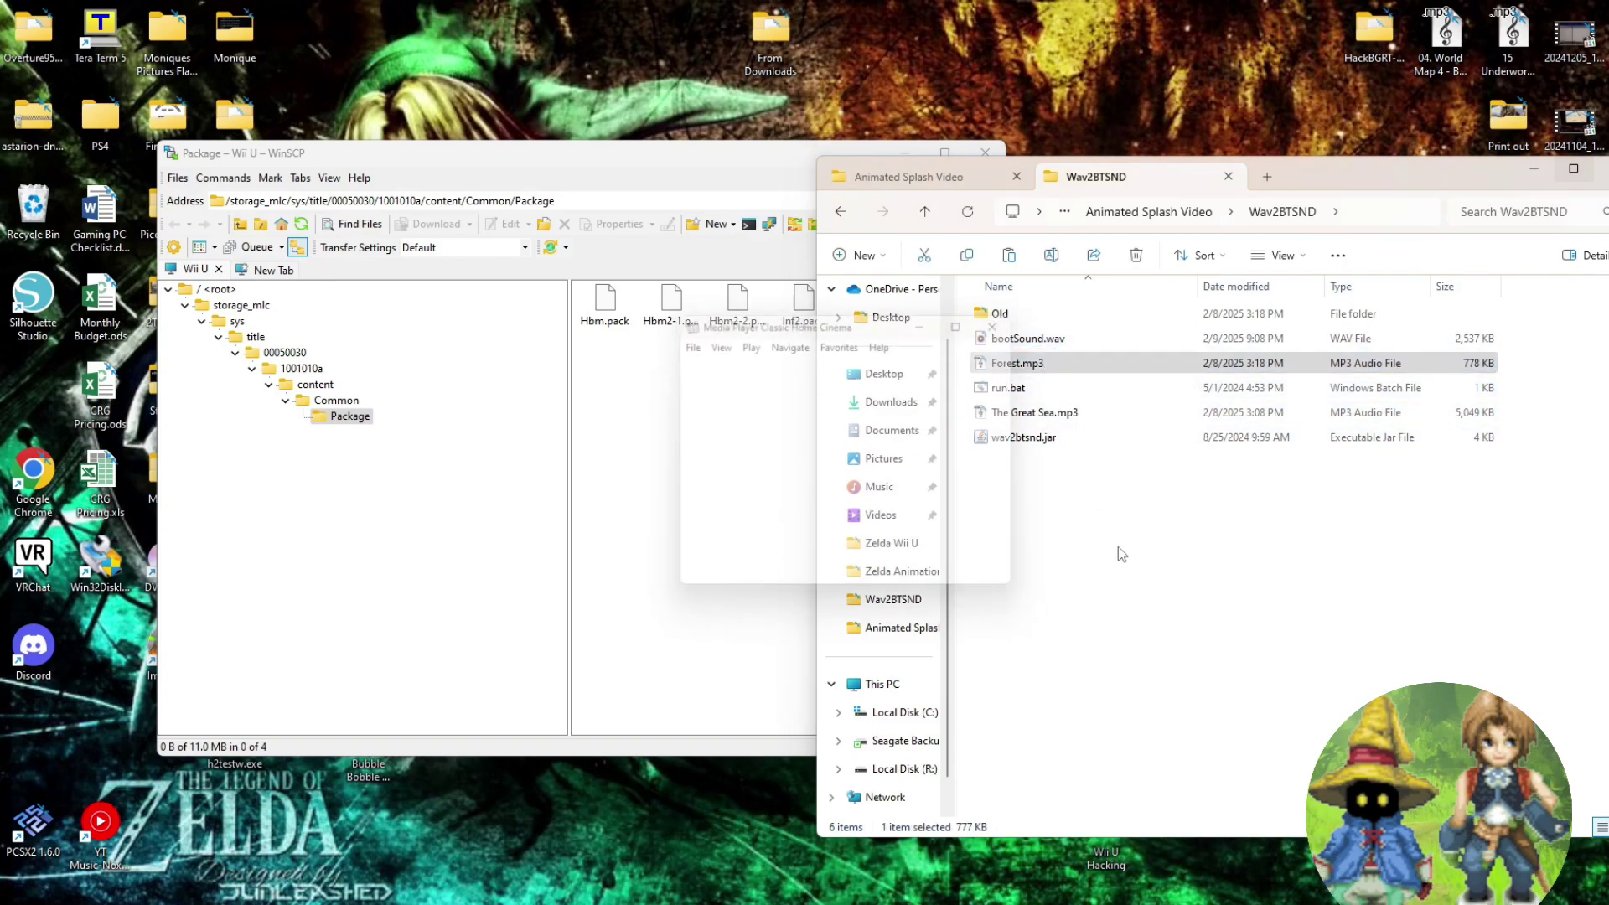
Play part of Forest.mp3 in Media Player Classic, then stop it and close the player
{"action": "left_click", "coordinate": [745, 582]}
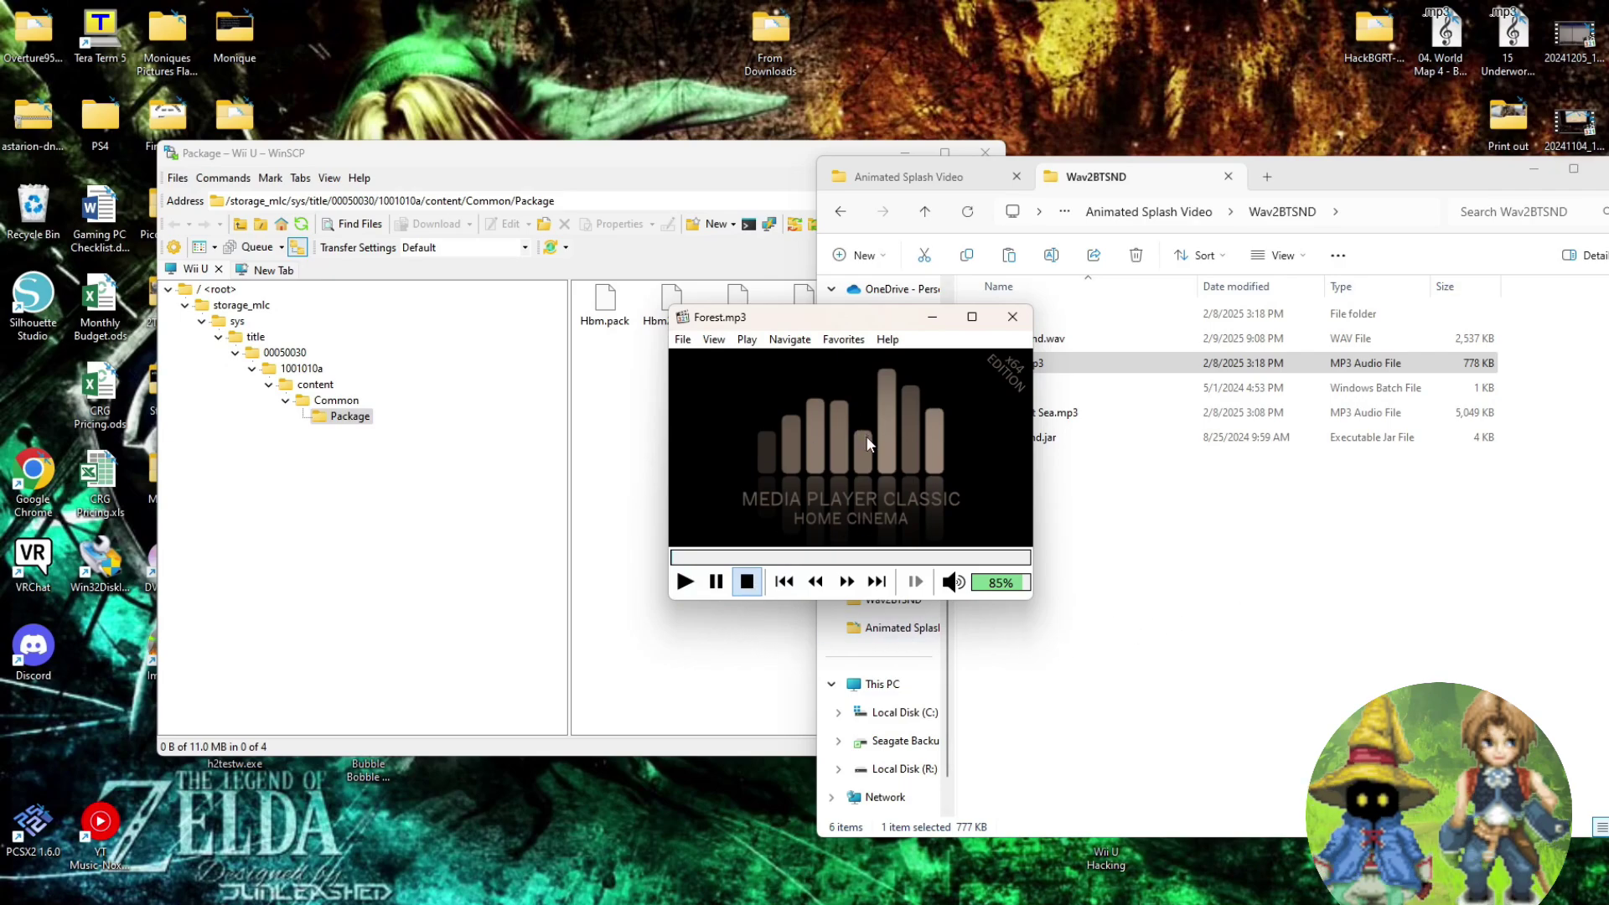
{"action": "left_click", "coordinate": [685, 581]}
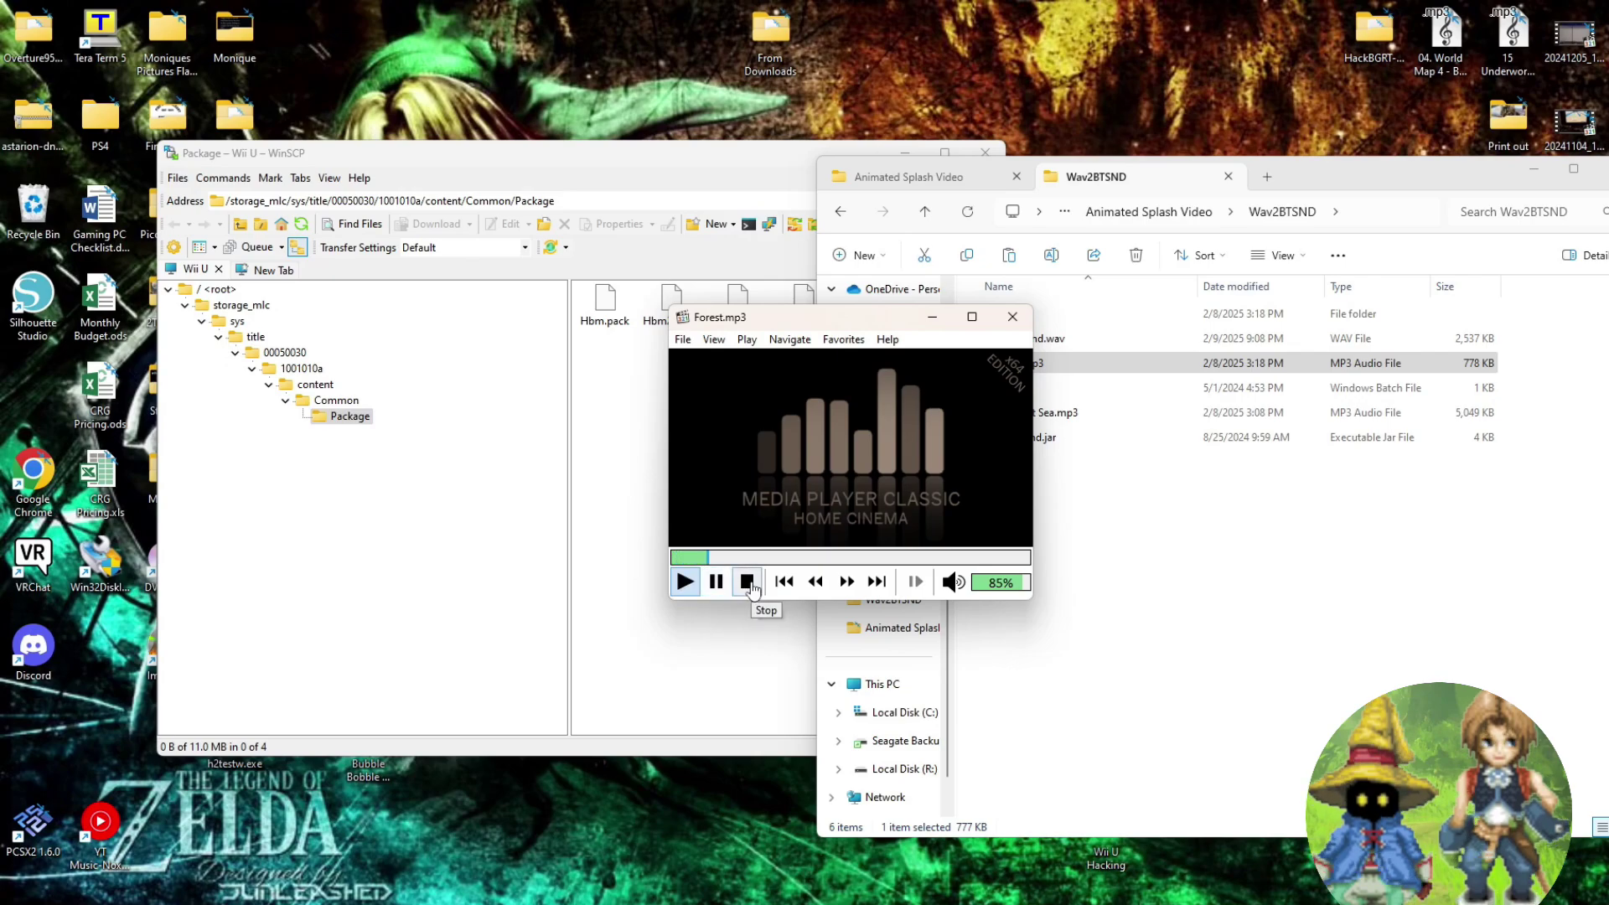
{"action": "left_click", "coordinate": [747, 582]}
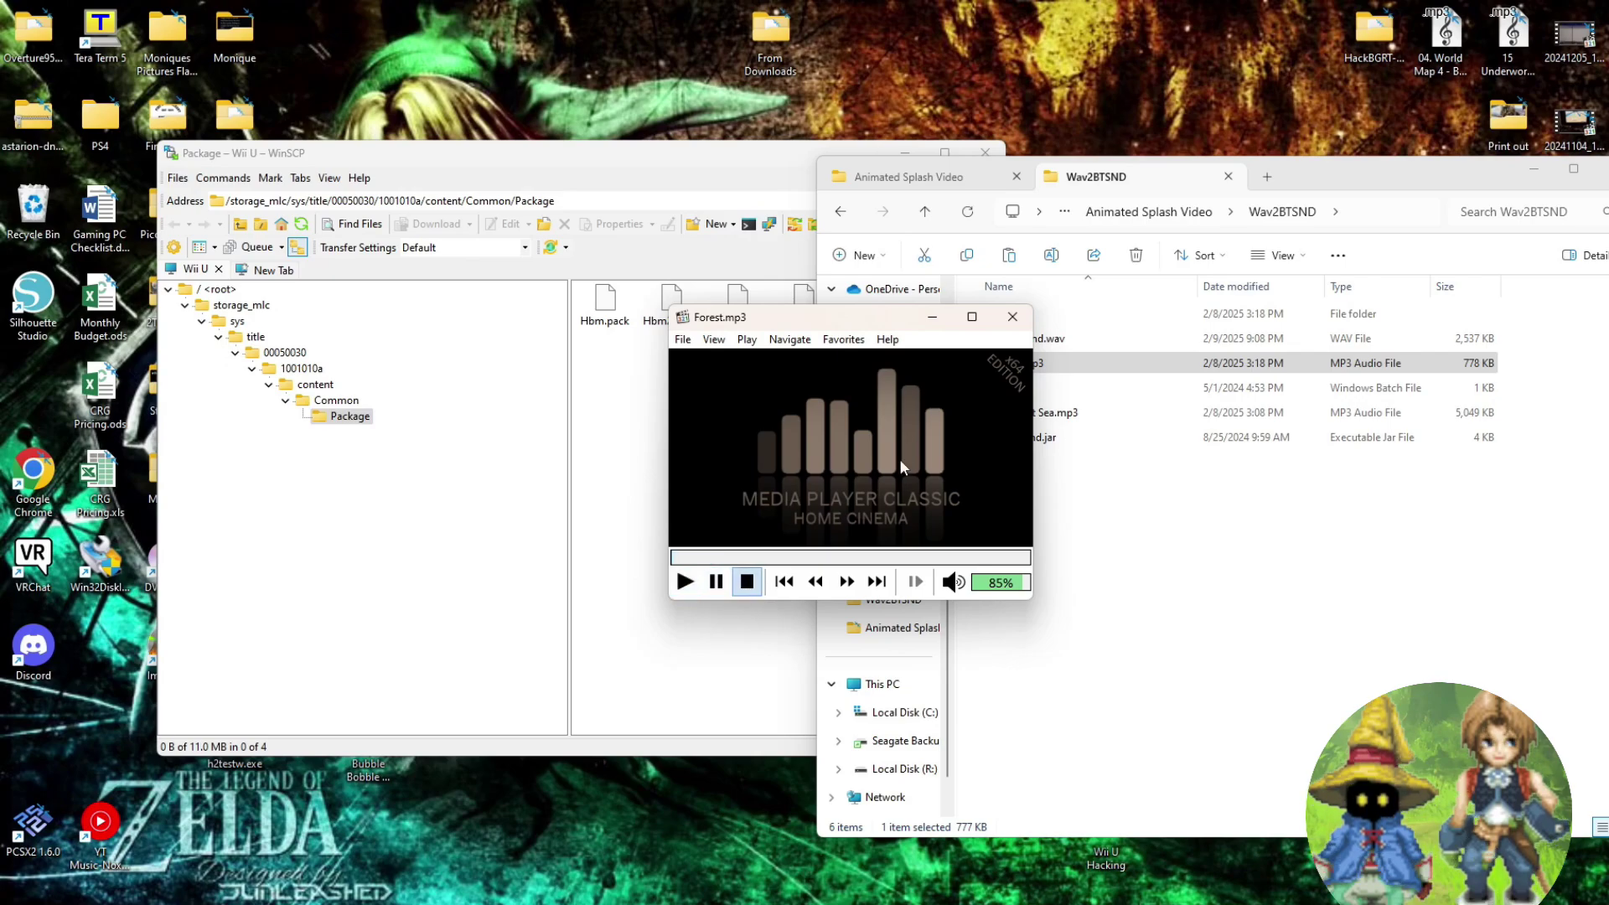
{"action": "left_click", "coordinate": [1012, 317]}
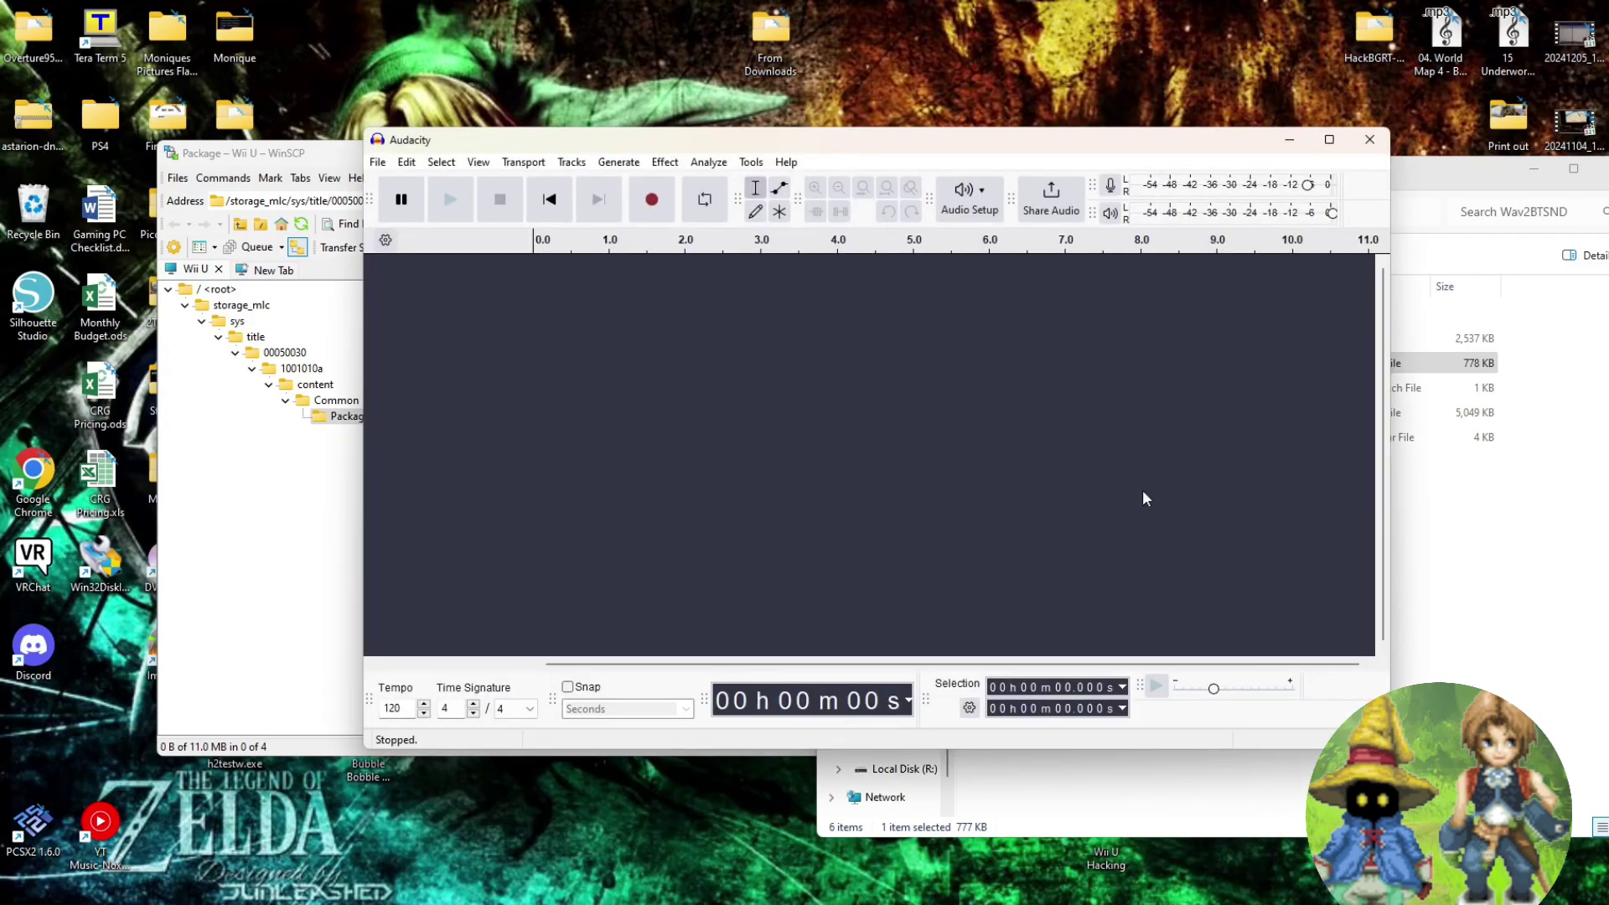
Import Forest.mp3 from Explorer into Audacity as a new track
{"action": "left_click_drag", "start_coordinate": [1096, 145], "coordinate": [713, 250]}
{"action": "left_click", "coordinate": [1096, 579]}
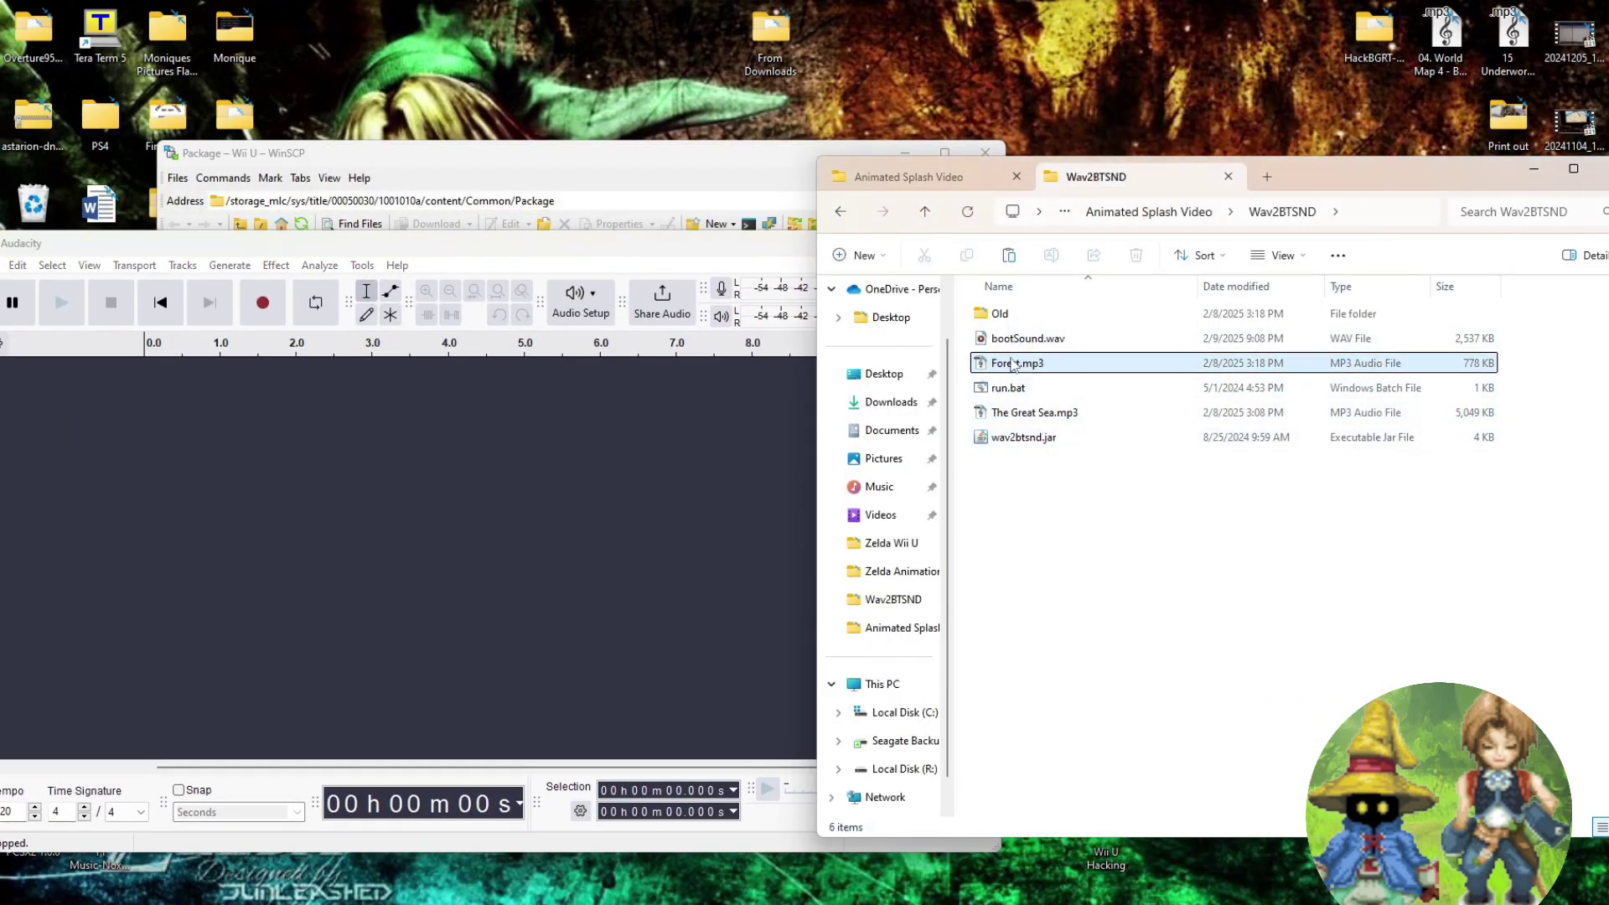
{"action": "left_click_drag", "start_coordinate": [1034, 363], "coordinate": [562, 413]}
{"action": "left_click_drag", "start_coordinate": [518, 257], "coordinate": [1077, 130]}
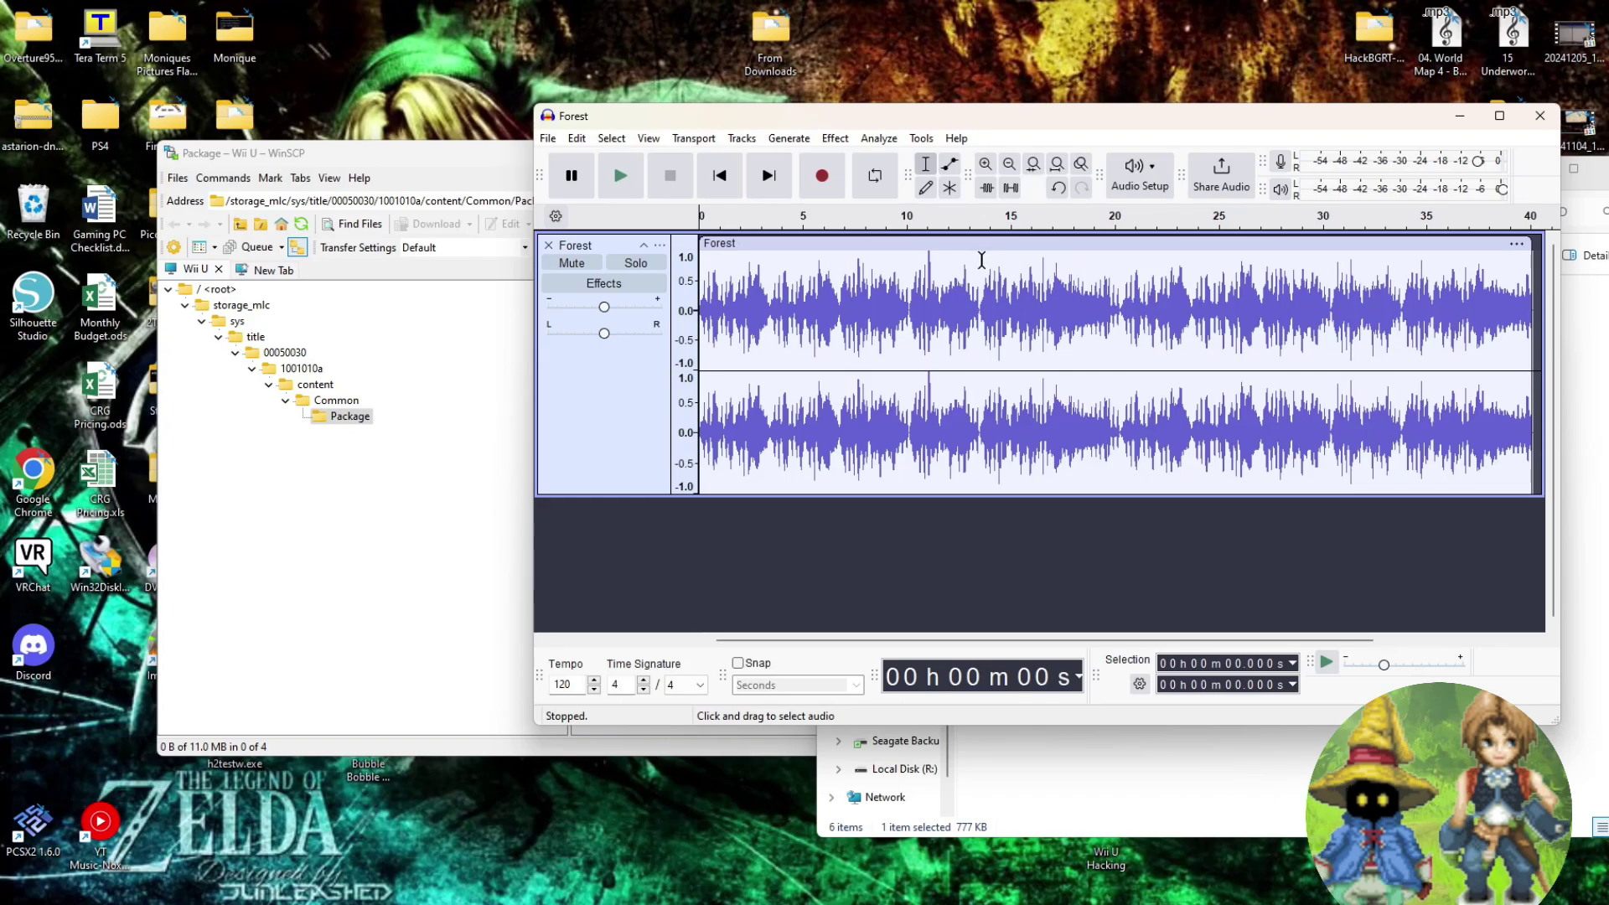
Delete everything after 13.5 seconds and play the trimmed clip from the start
{"action": "left_click_drag", "start_coordinate": [981, 260], "coordinate": [1537, 251]}
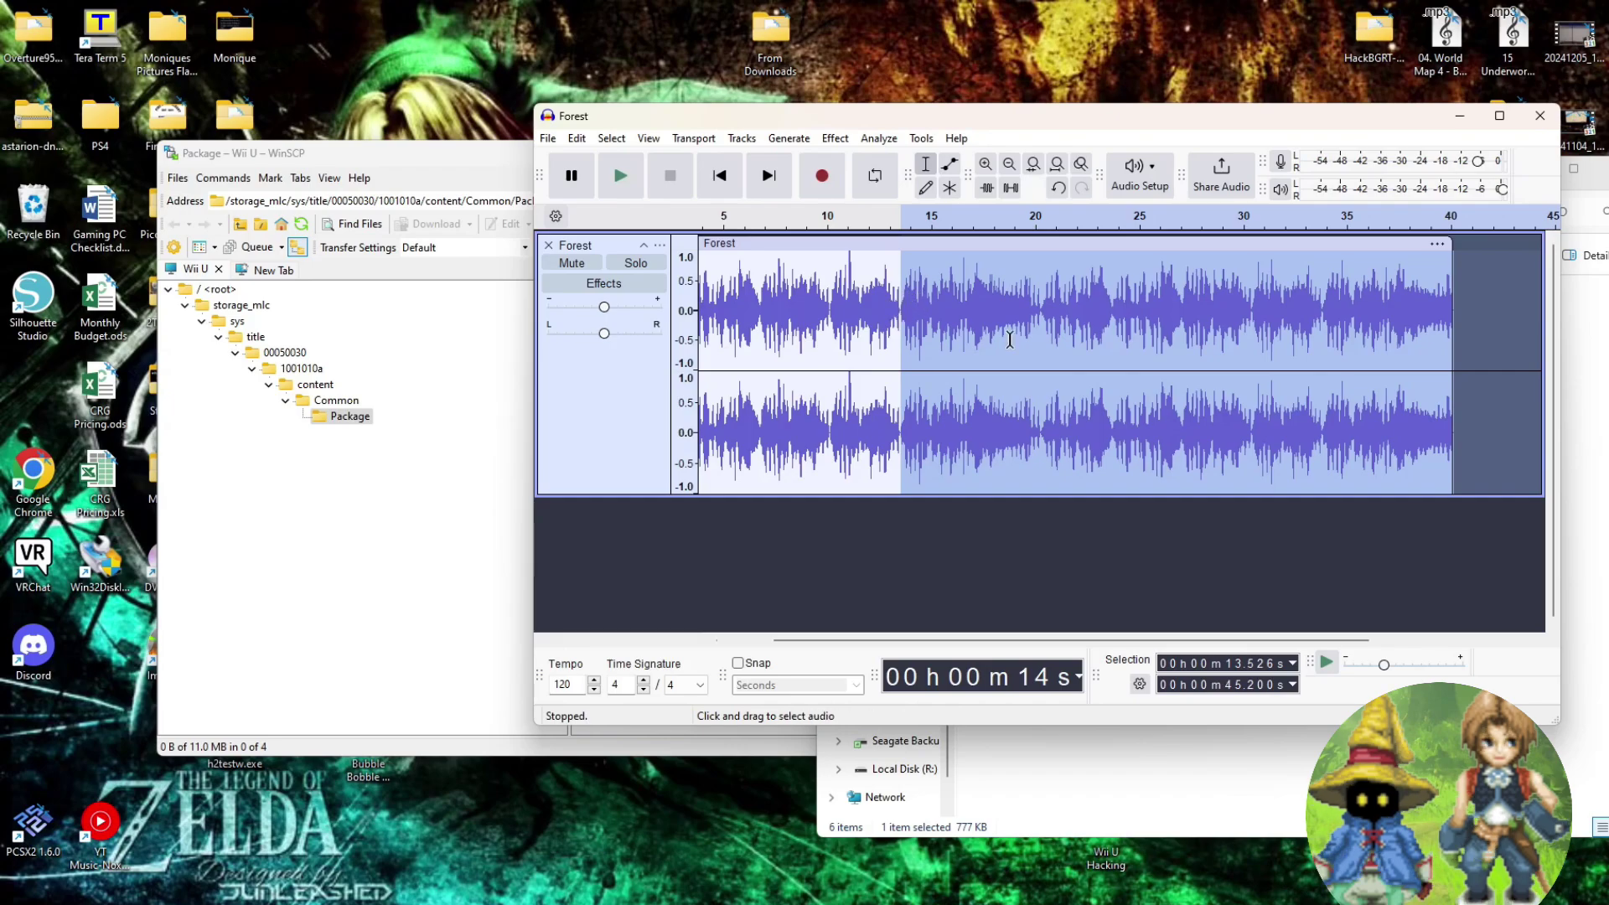
{"action": "key", "text": "Delete"}
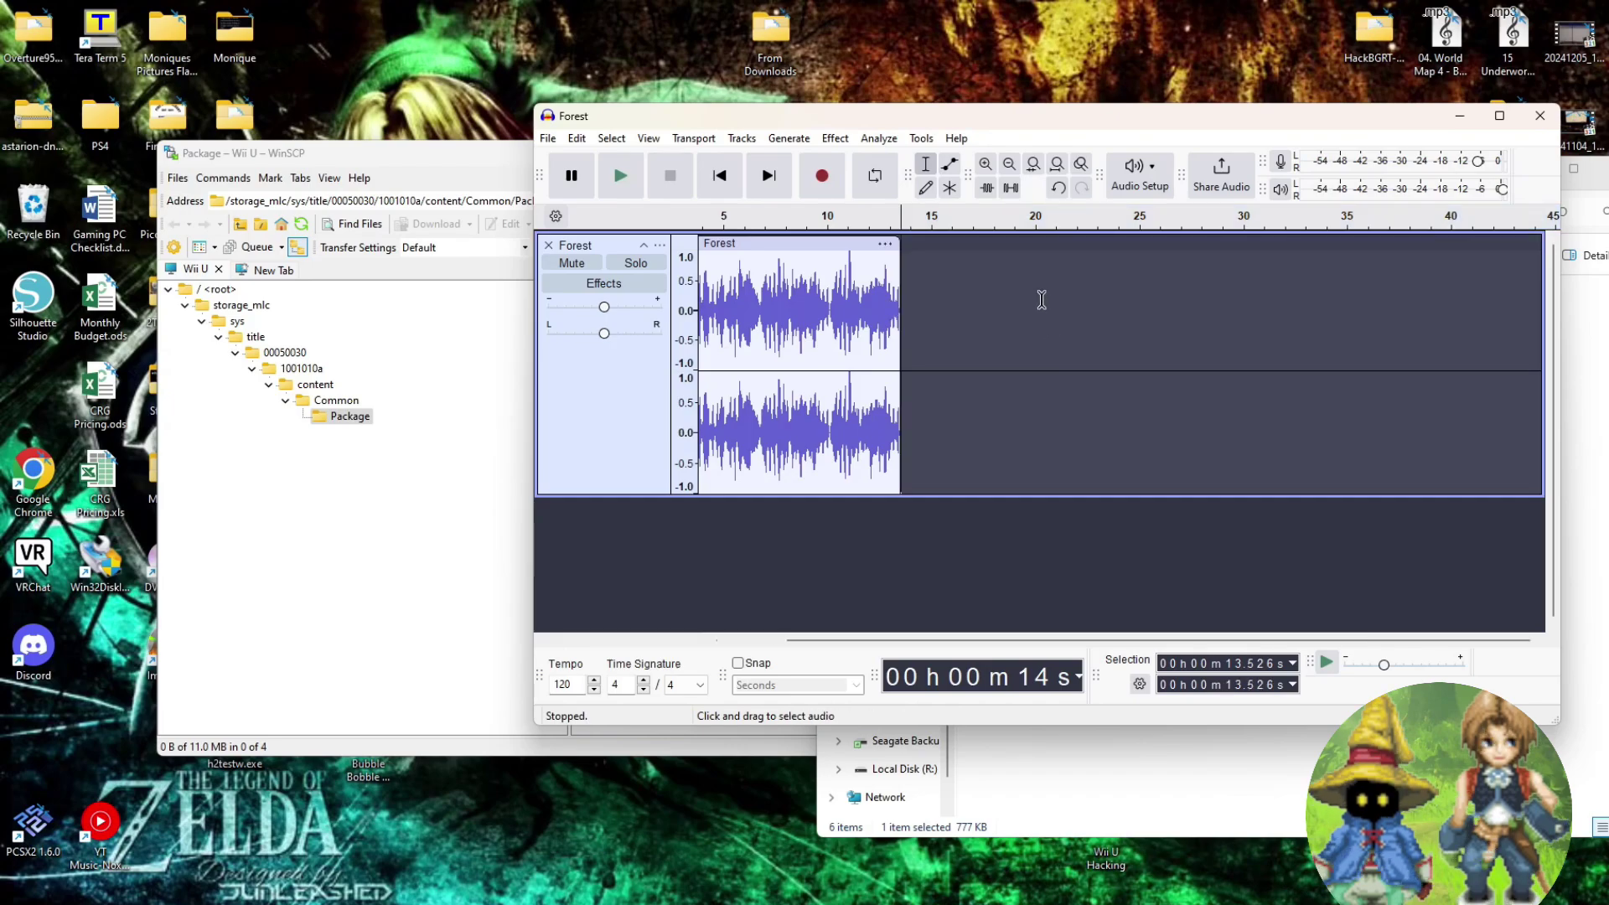
{"action": "left_click", "coordinate": [719, 175]}
{"action": "left_click", "coordinate": [620, 175]}
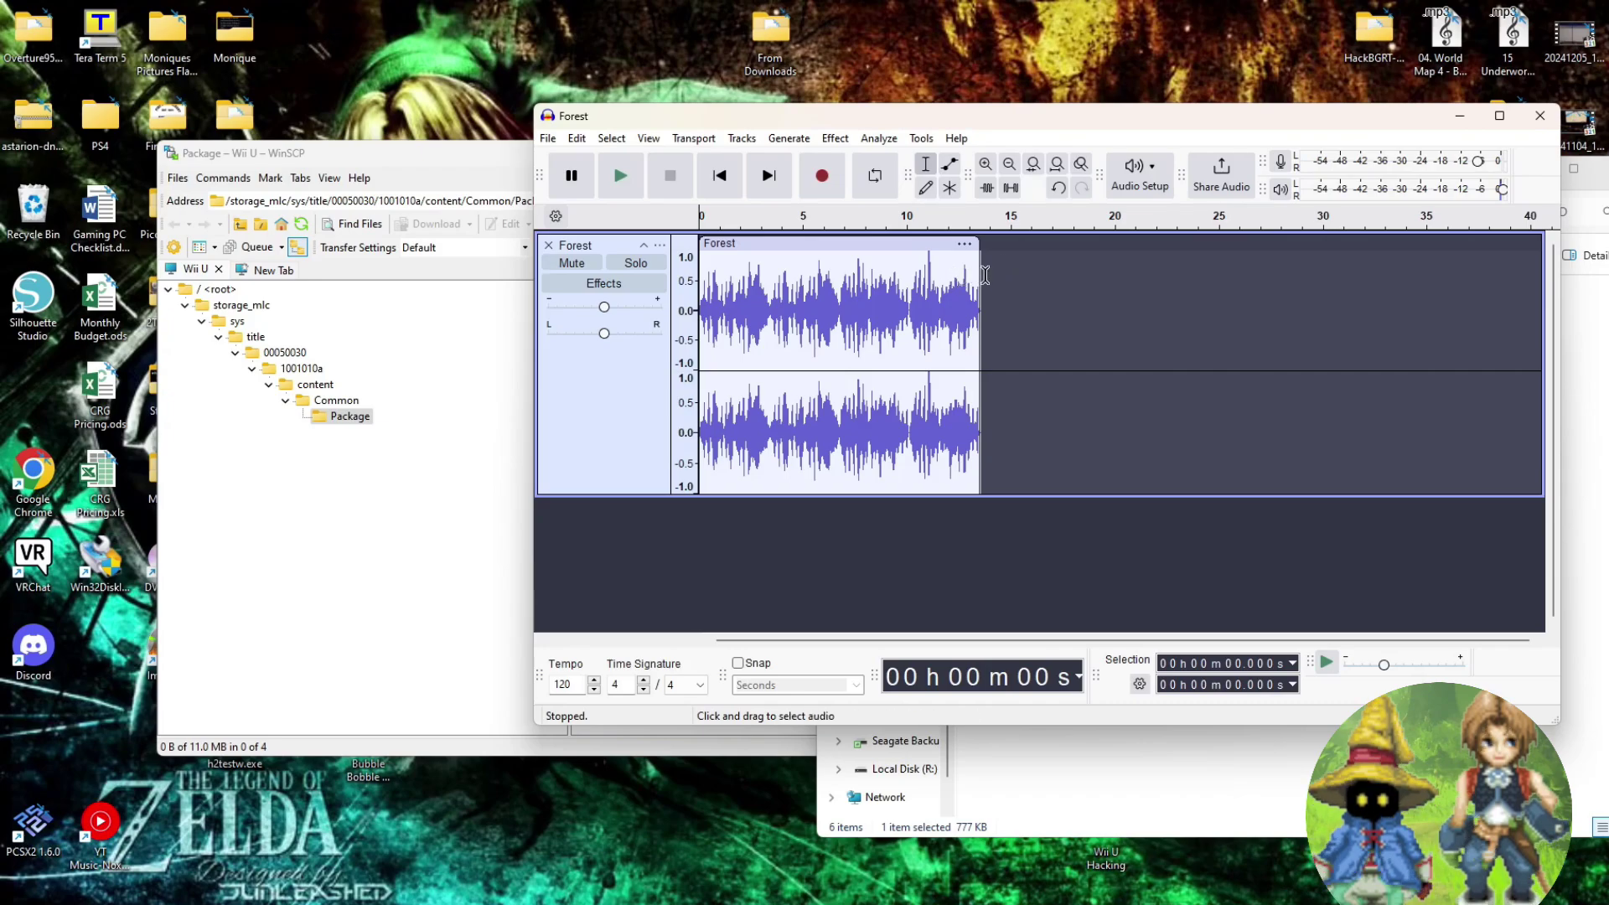
Start exporting the audio to this computer with a 48000 Hz sample rate
{"action": "left_click", "coordinate": [550, 139]}
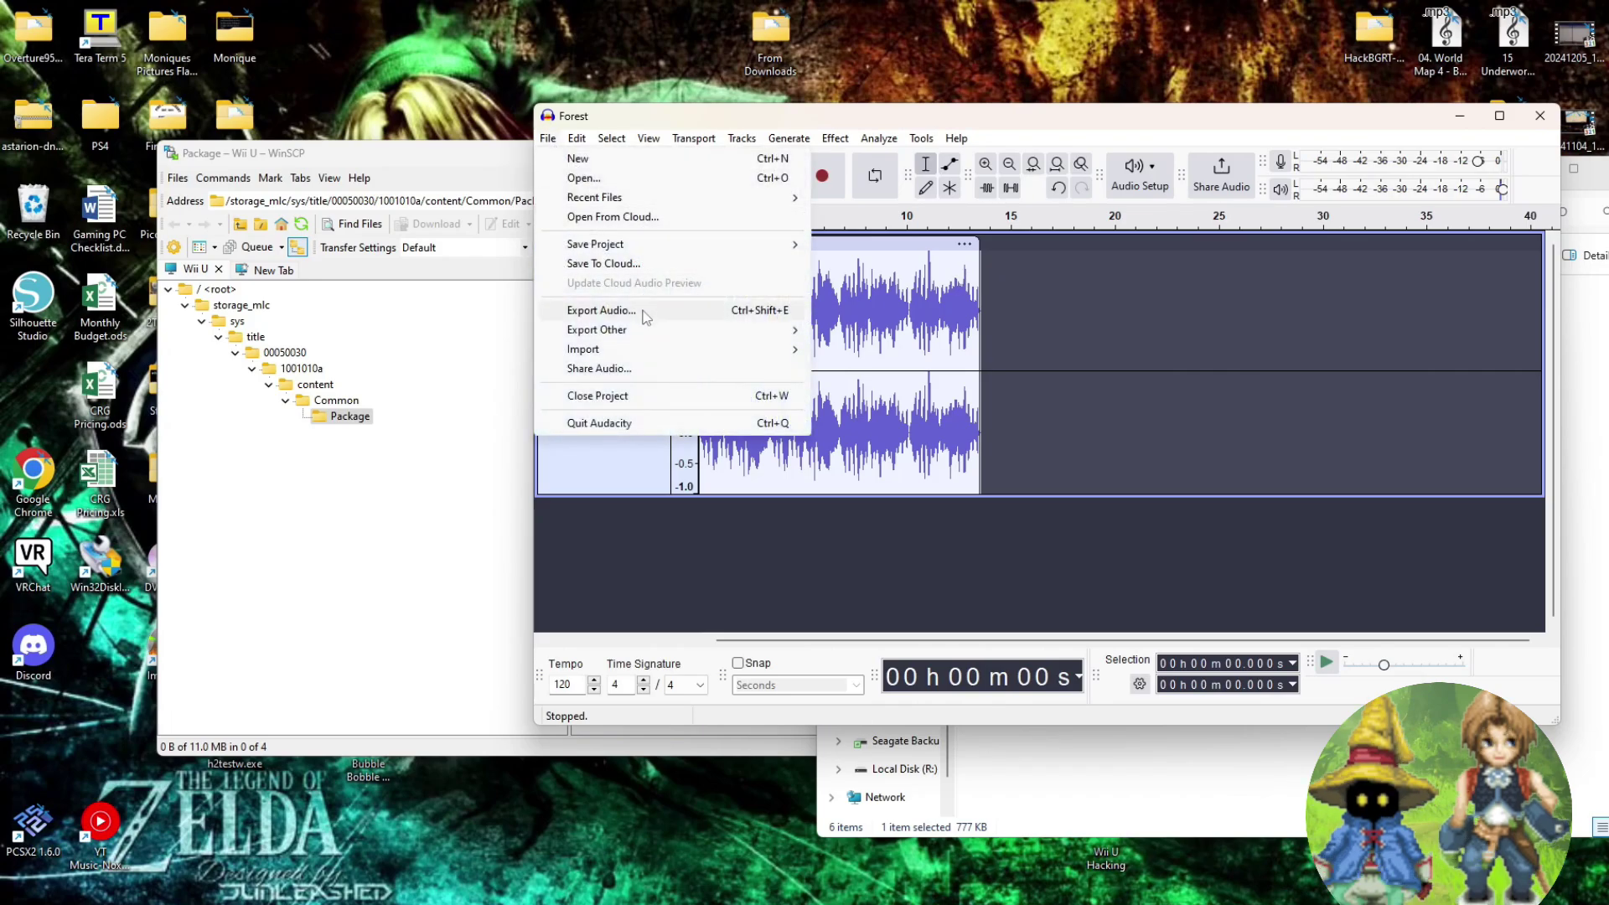
{"action": "left_click", "coordinate": [601, 310]}
{"action": "left_click", "coordinate": [1126, 599]}
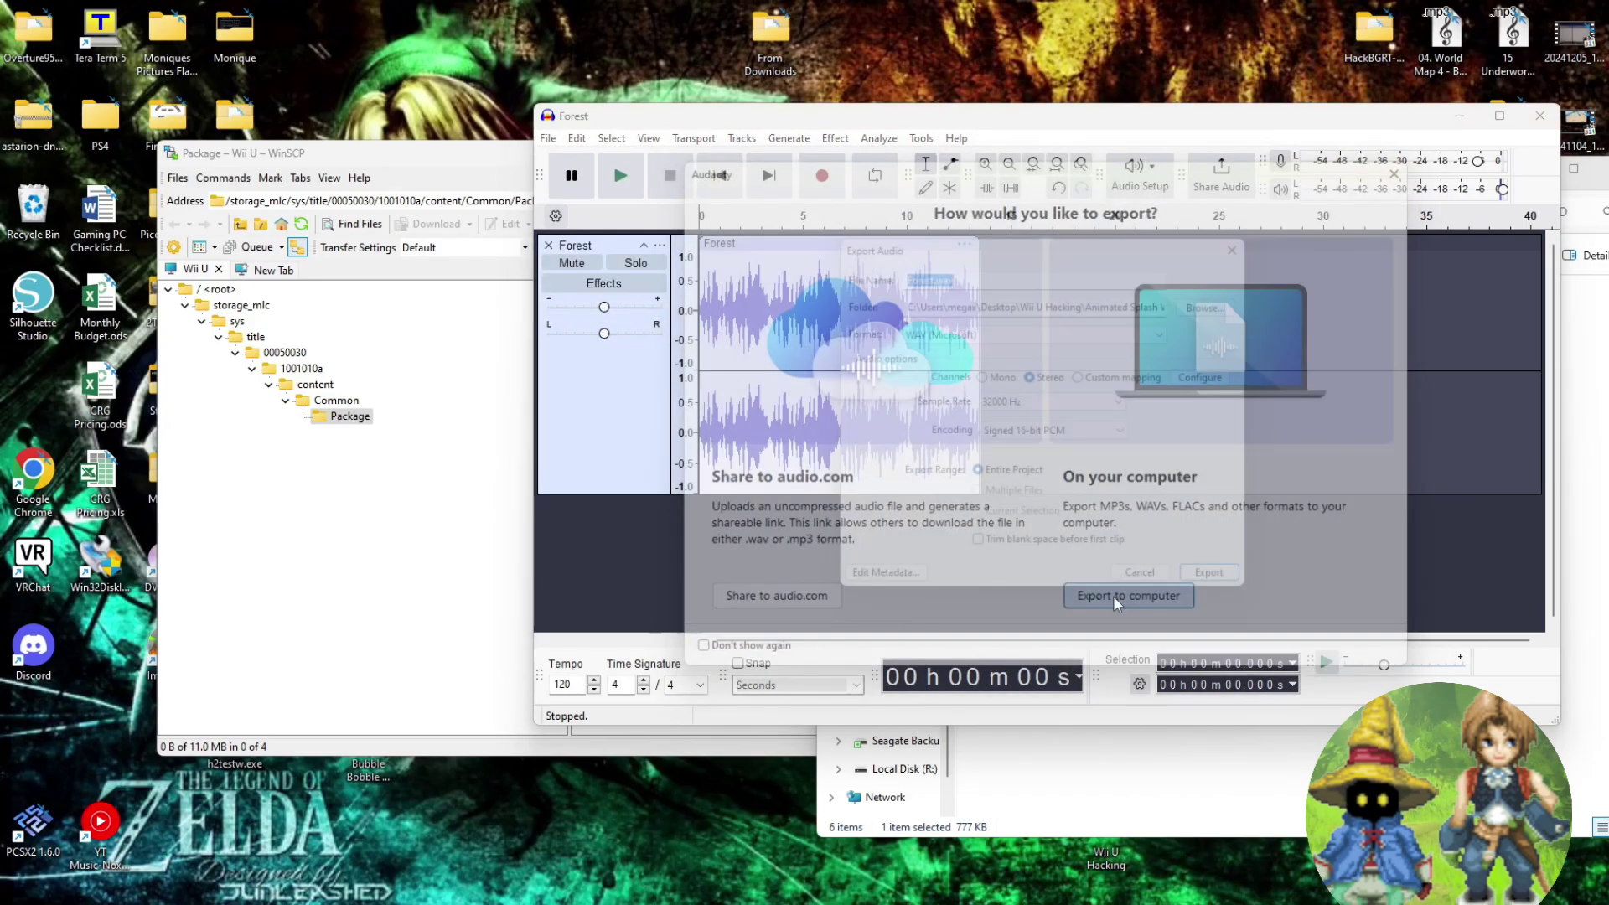
{"action": "left_click", "coordinate": [1080, 403]}
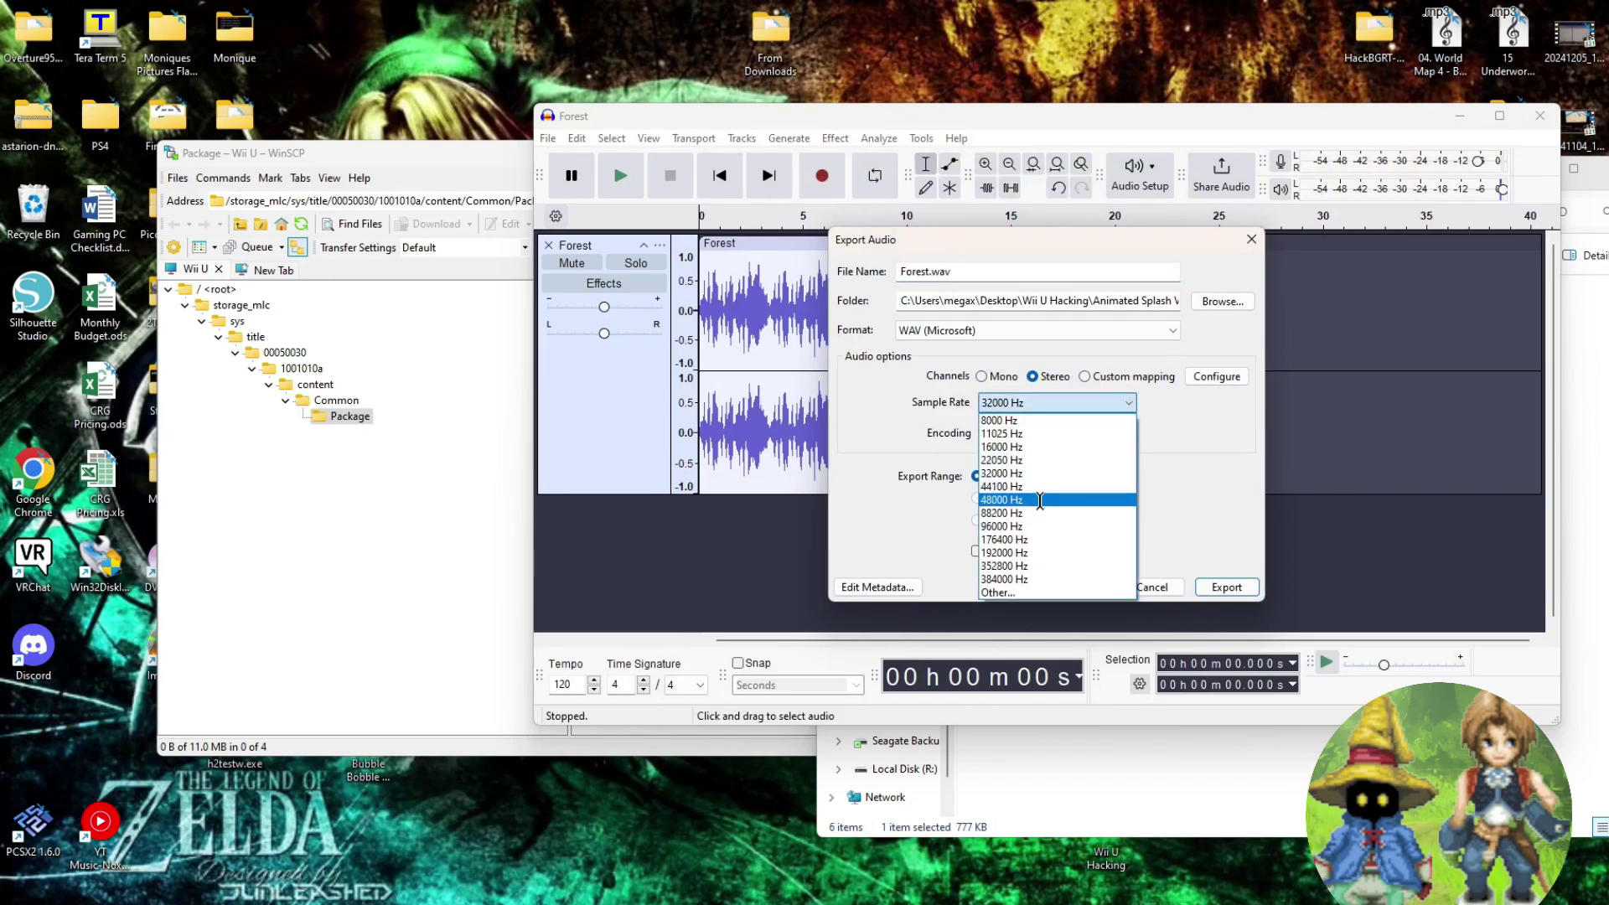
{"action": "left_click", "coordinate": [1057, 500]}
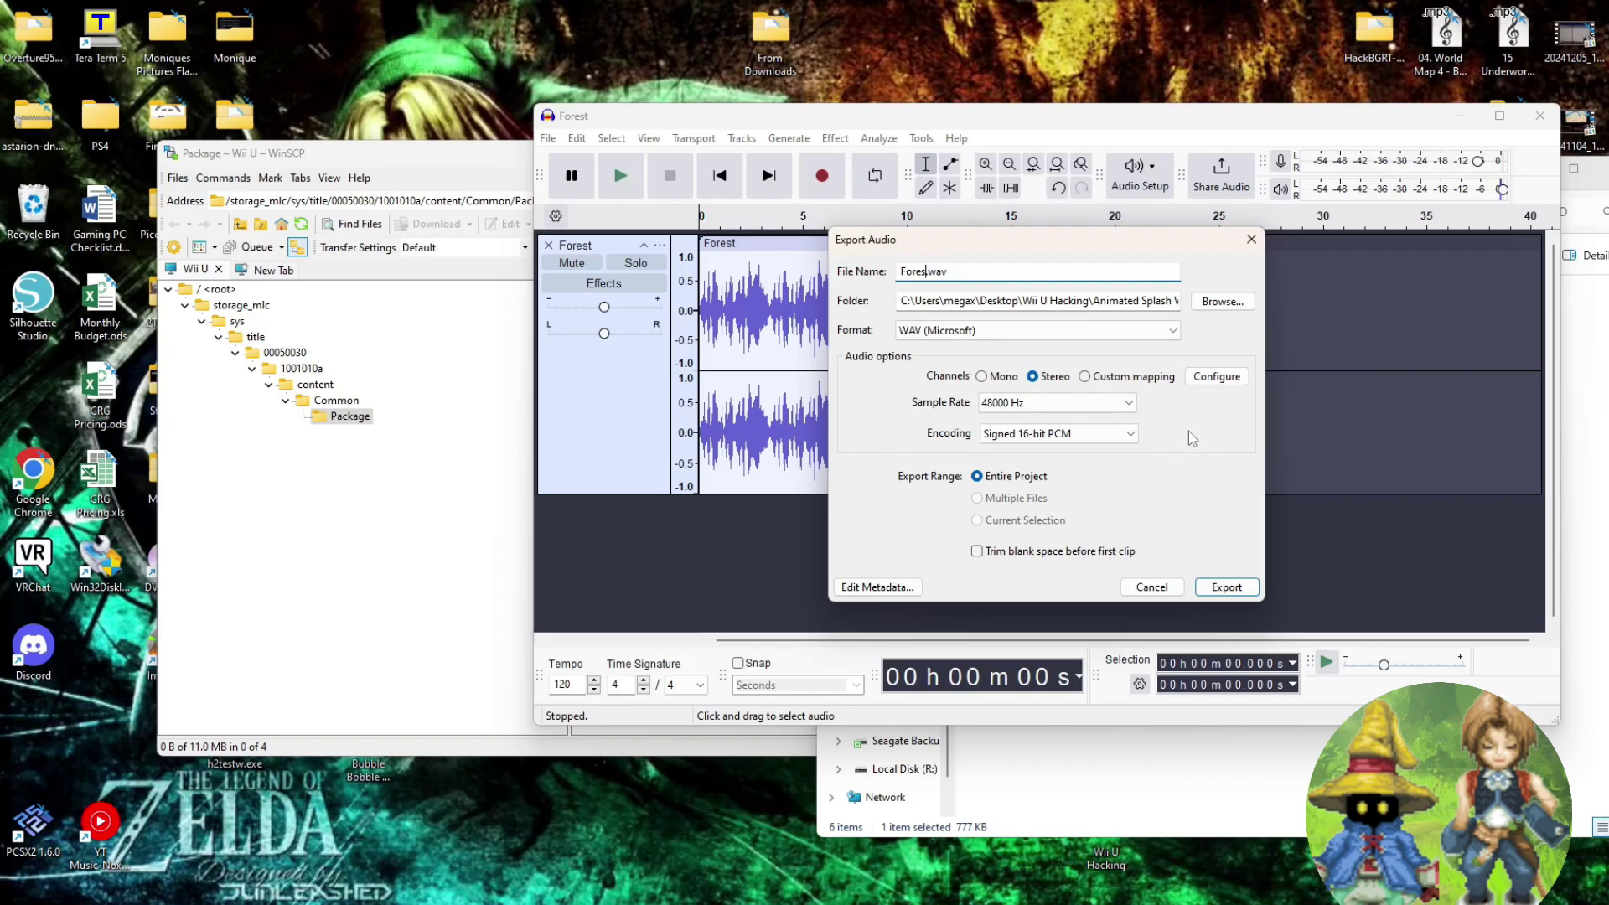
Save it as bootSound.wav over the existing file, then quit Audacity without saving the project
{"action": "key", "text": "BackSpace"}
{"action": "key", "text": "BackSpace"}
{"action": "key", "text": "BackSpace"}
{"action": "key", "text": "BackSpace"}
{"action": "key", "text": "BackSpace"}
{"action": "key", "text": "BackSpace"}
{"action": "type", "text": "boo"}
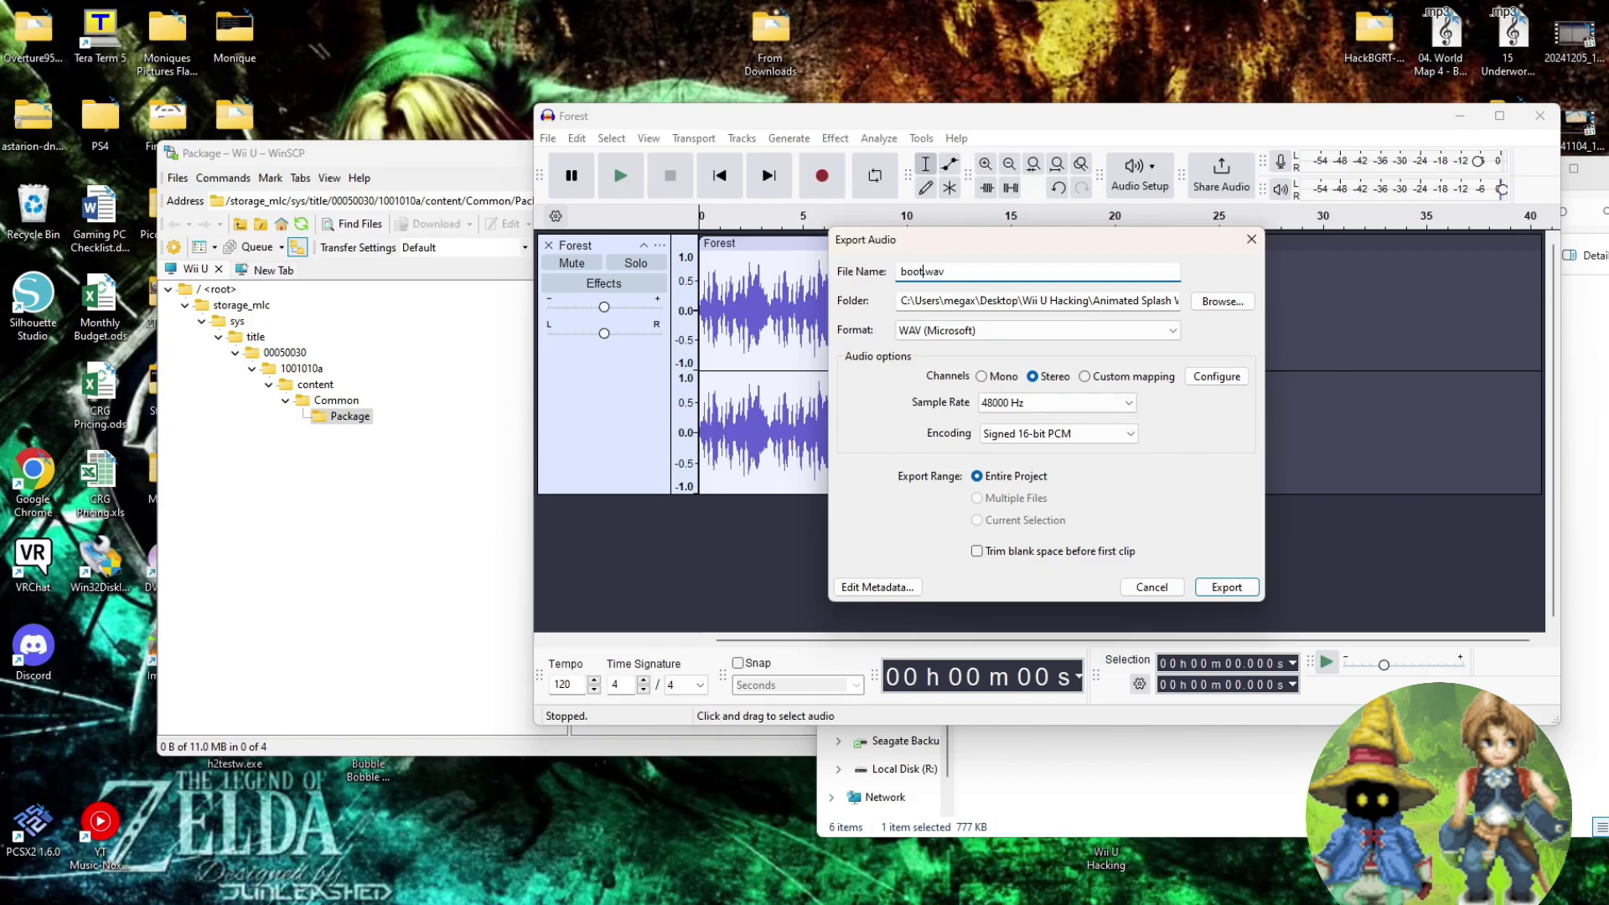
{"action": "type", "text": "tSound"}
{"action": "left_click", "coordinate": [1216, 588]}
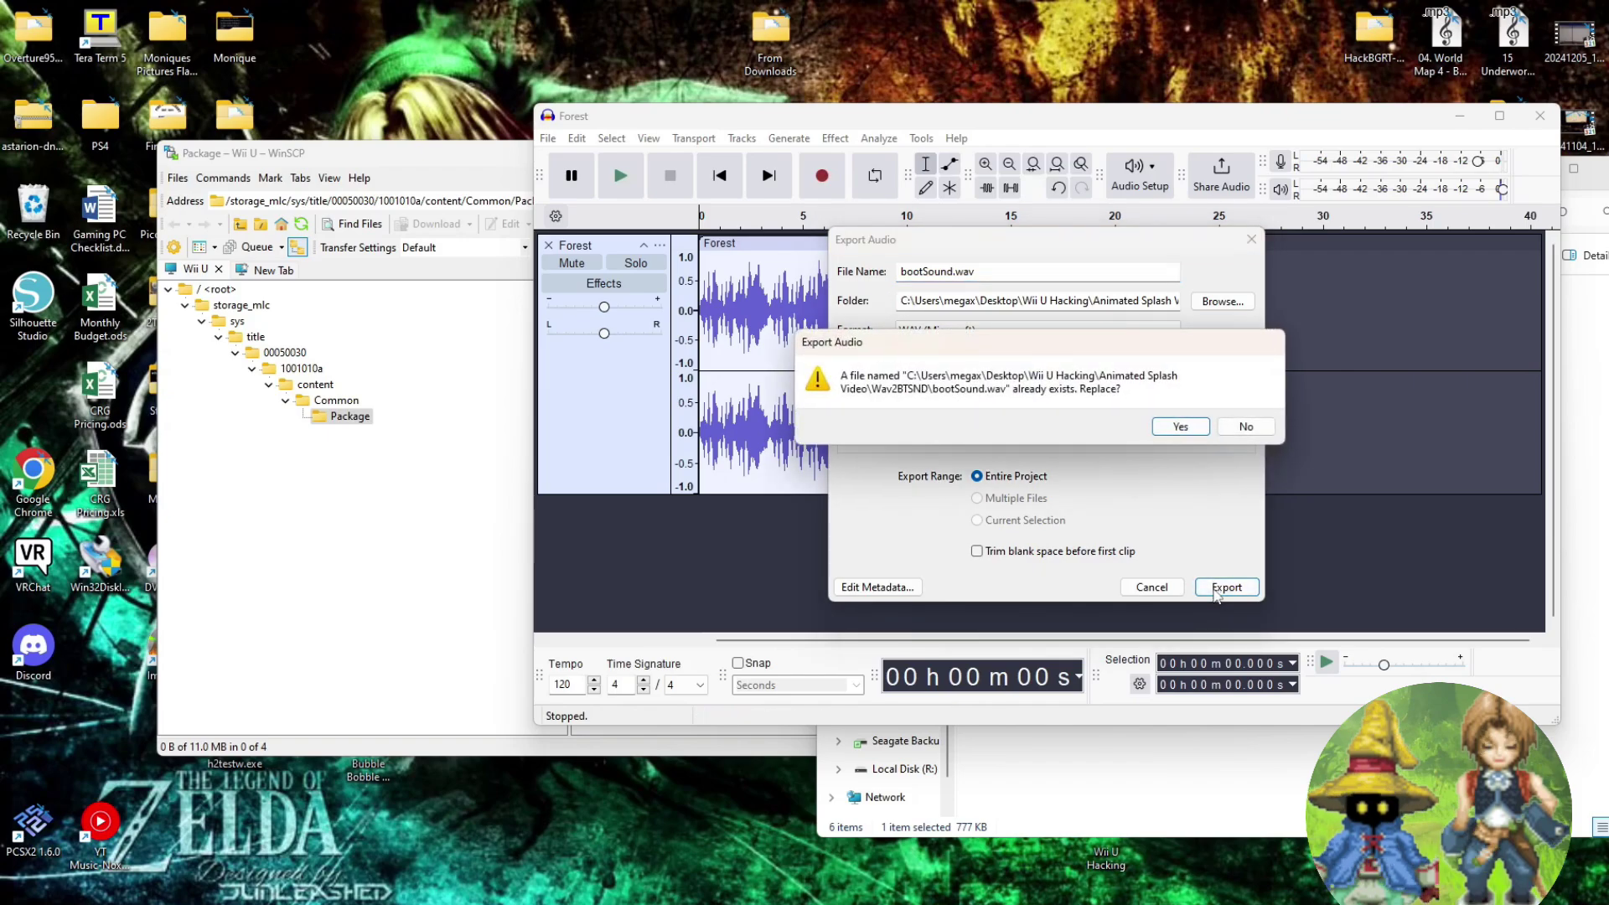
{"action": "left_click", "coordinate": [1180, 427]}
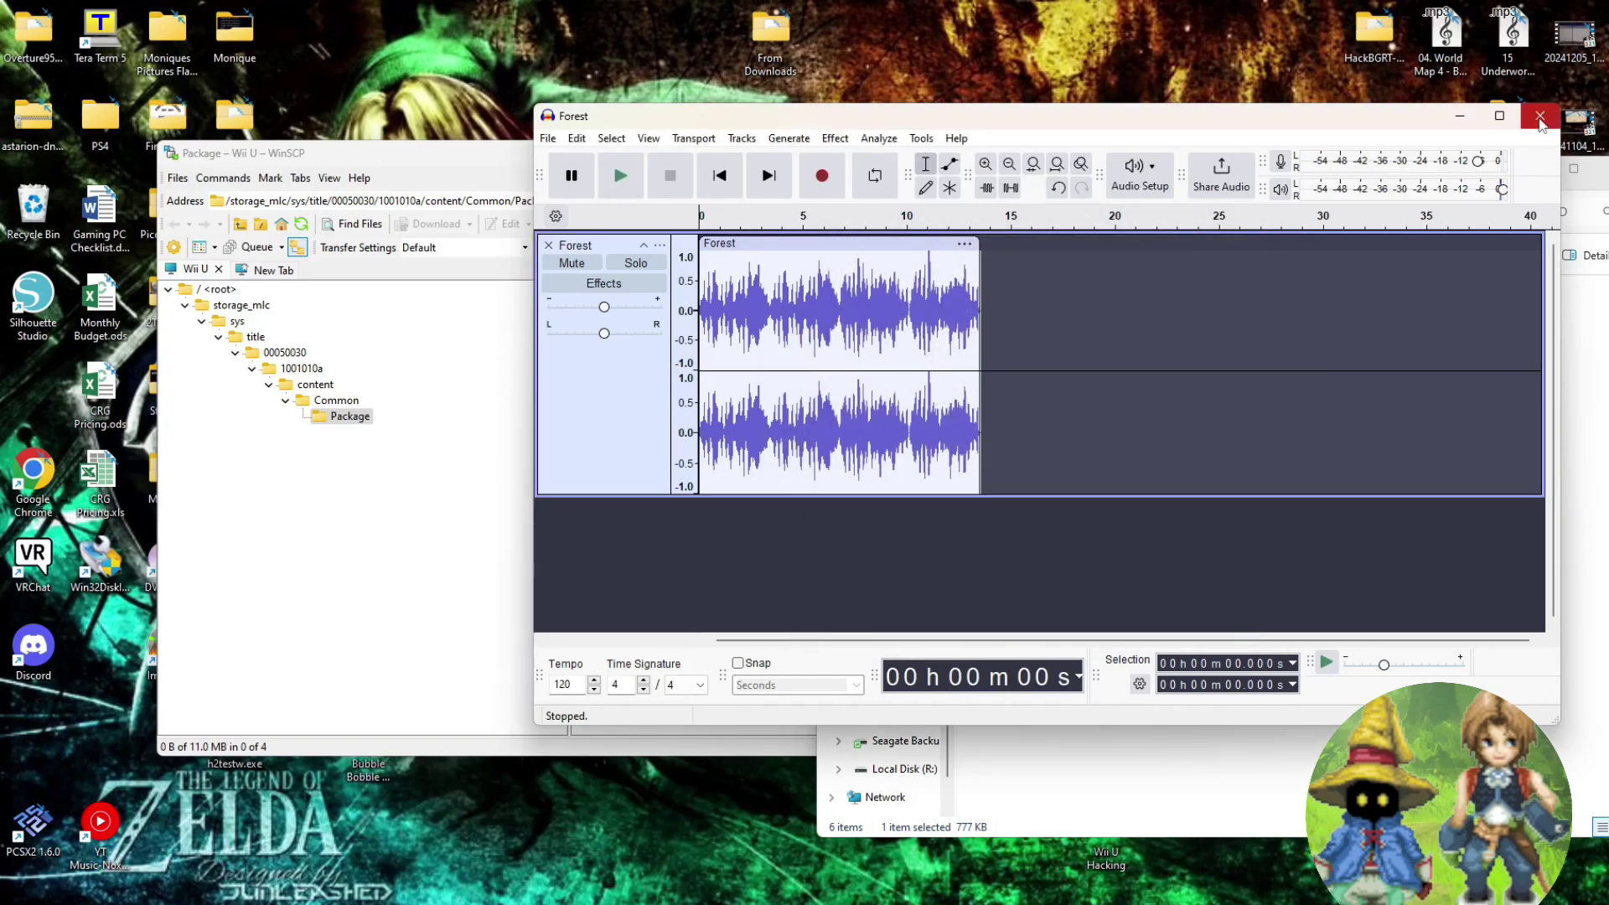
{"action": "left_click", "coordinate": [1539, 122]}
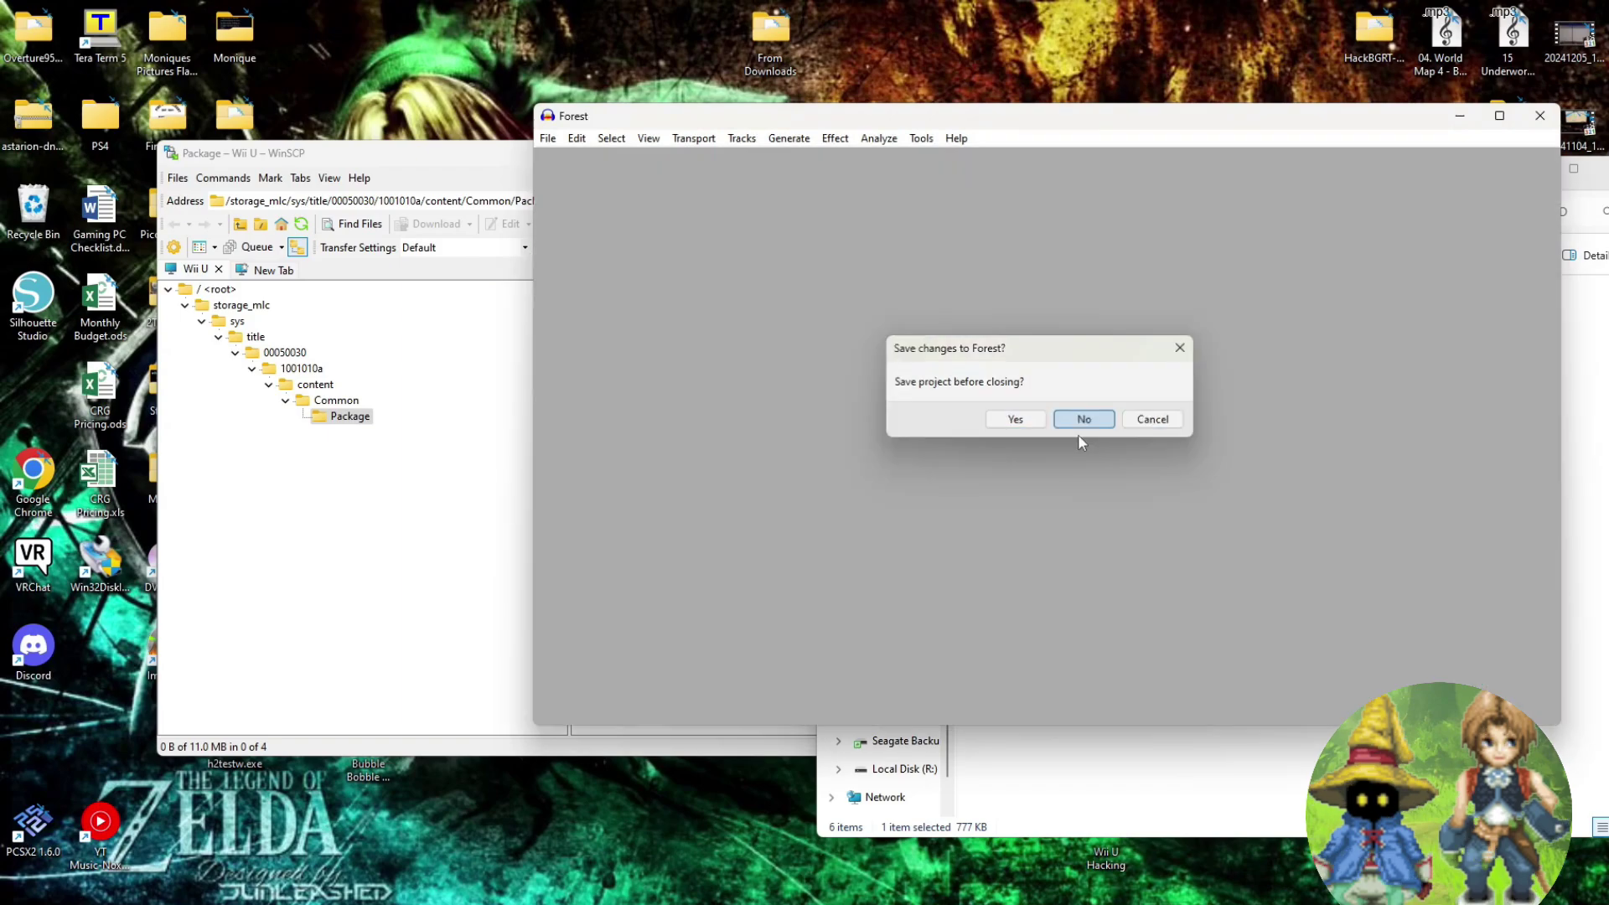
{"action": "left_click", "coordinate": [1080, 422]}
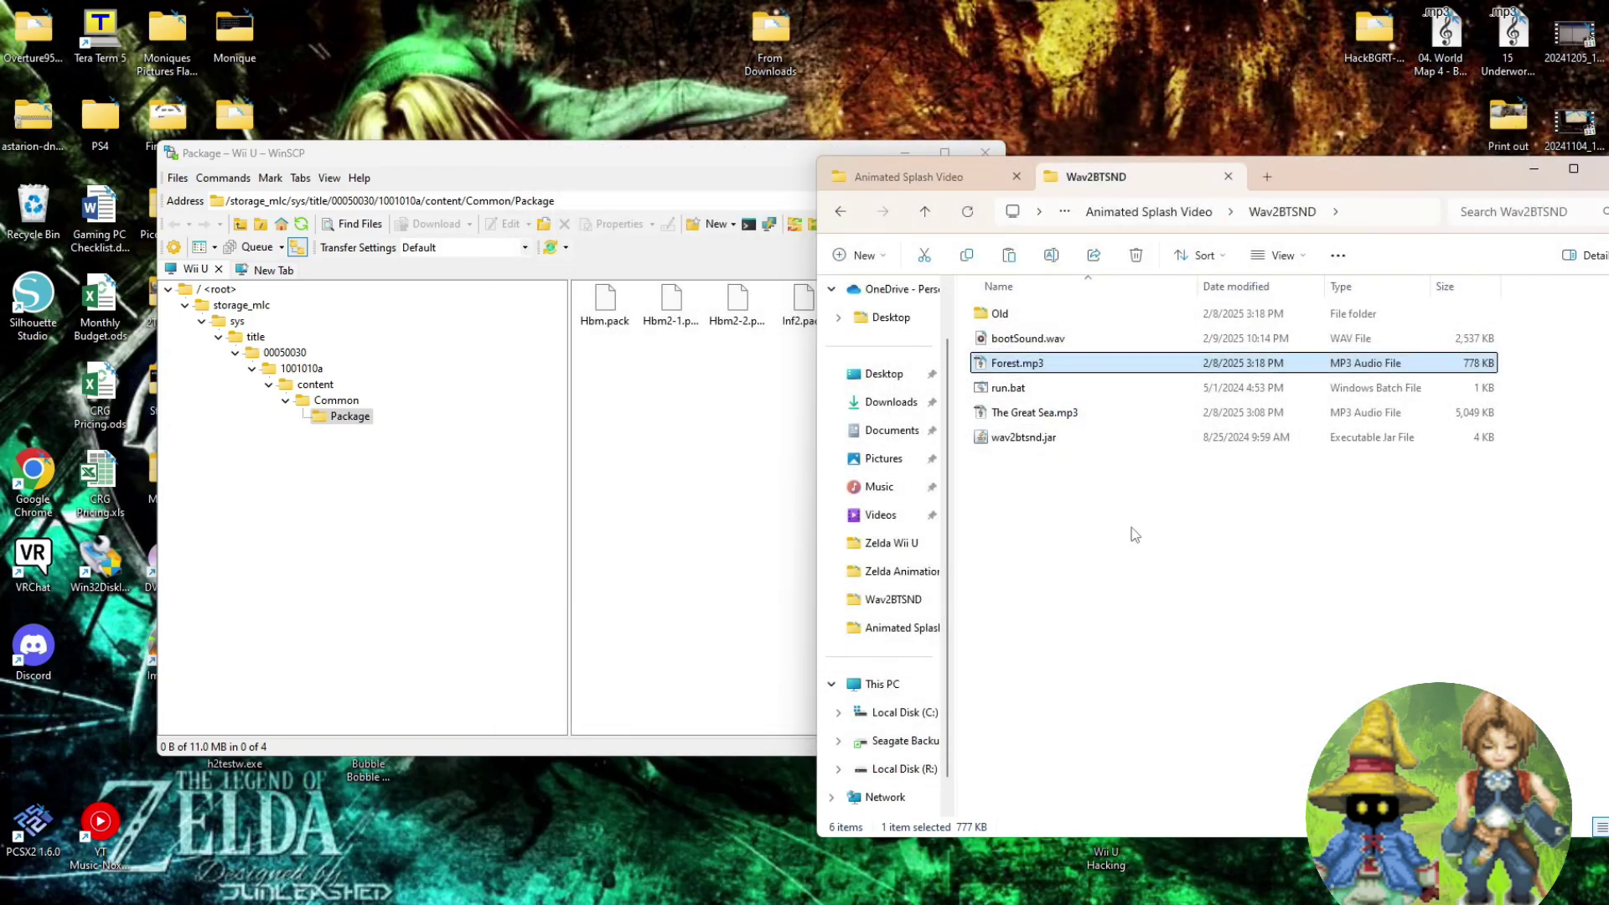
Play bootSound.wav to check it, then open run.bat in Notepad to see its conversion command
{"action": "double_click", "coordinate": [1046, 339]}
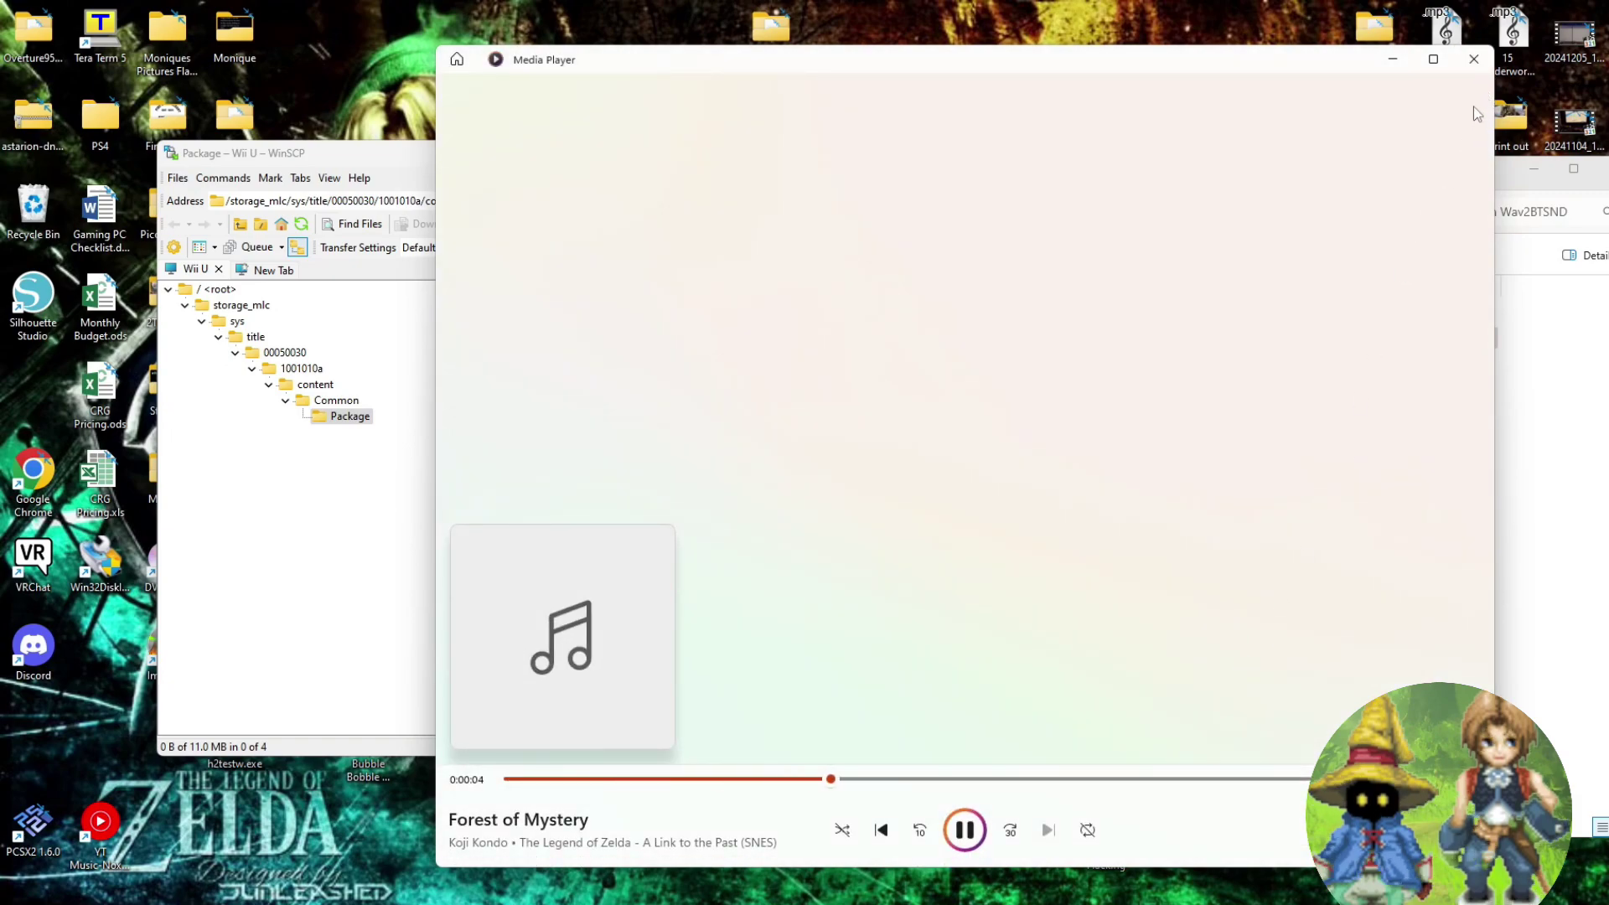
{"action": "left_click", "coordinate": [1473, 60]}
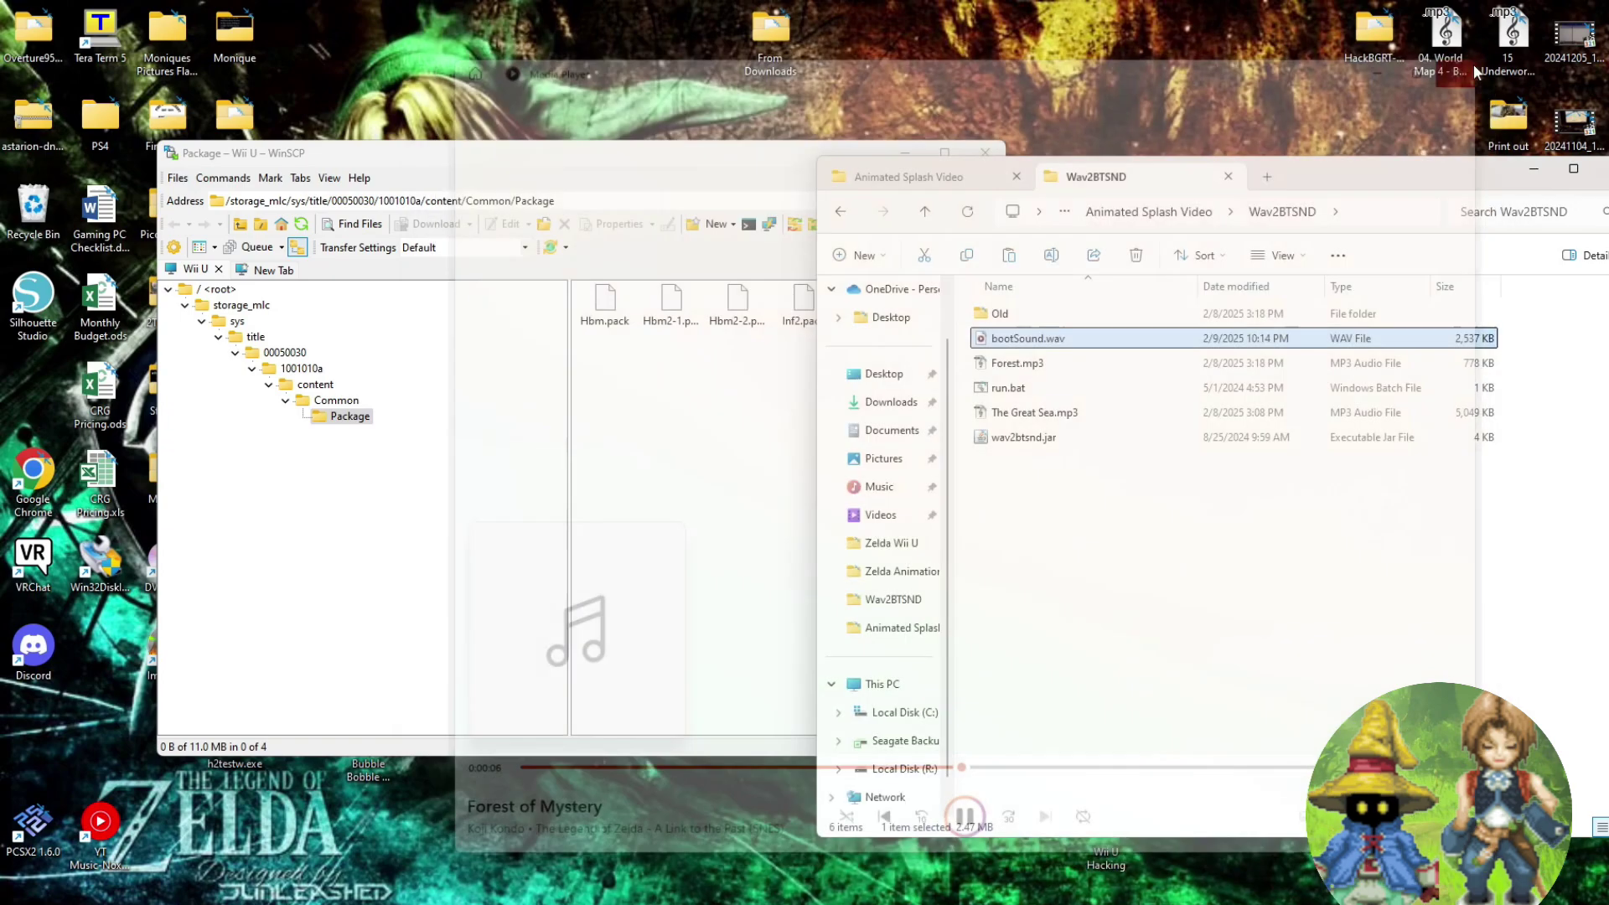
{"action": "left_click", "coordinate": [1016, 390]}
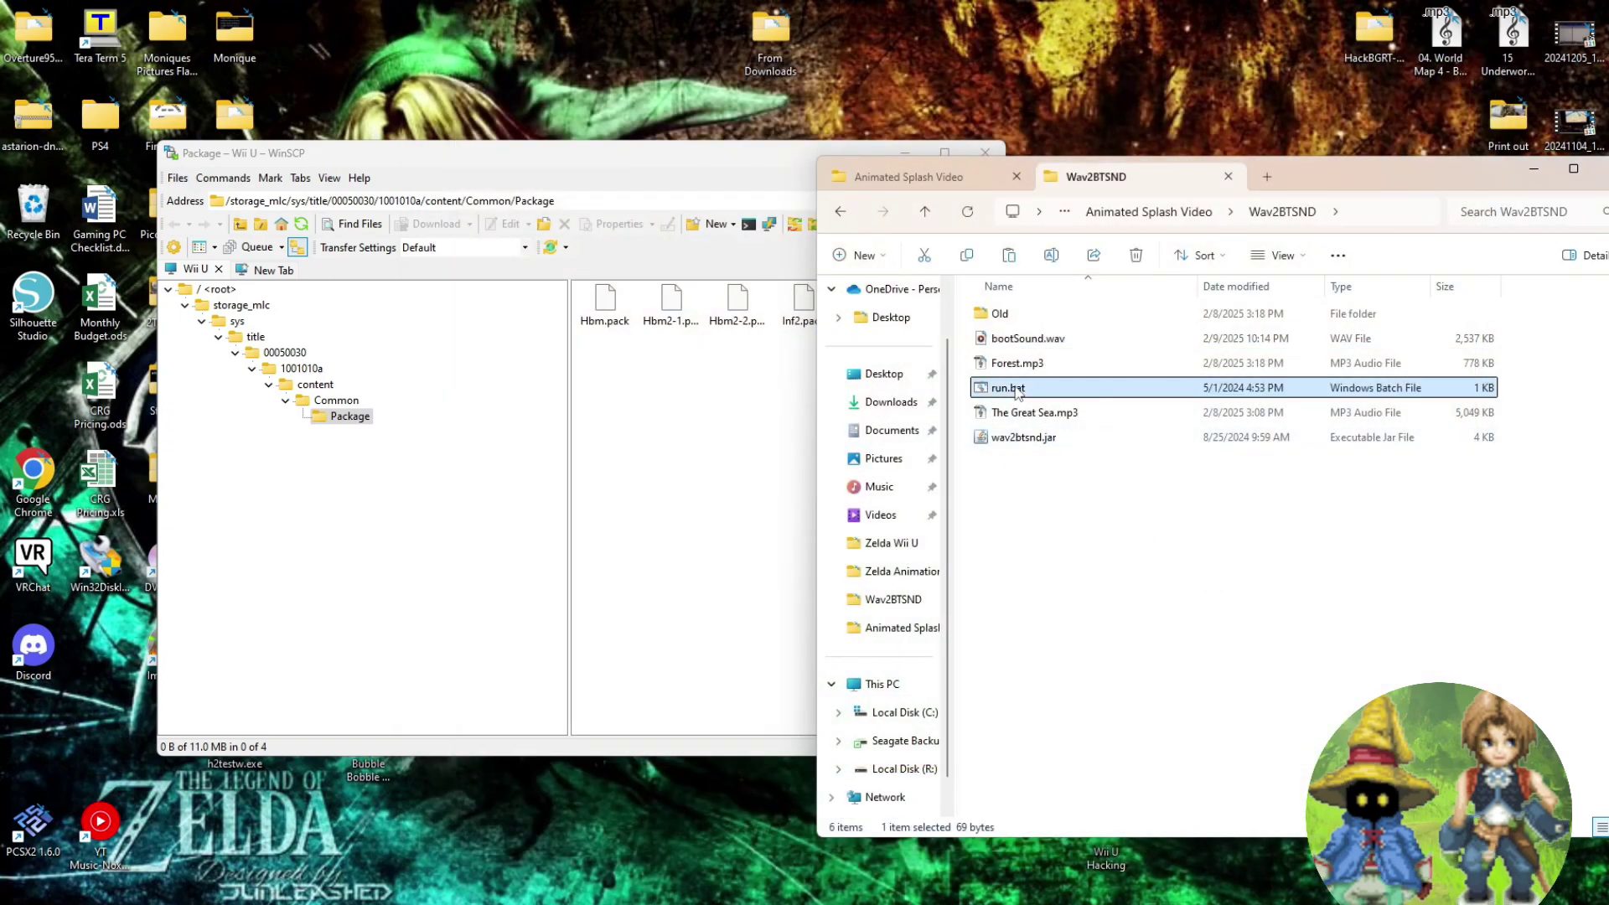
{"action": "right_click", "coordinate": [1017, 390]}
{"action": "left_click", "coordinate": [1057, 419]}
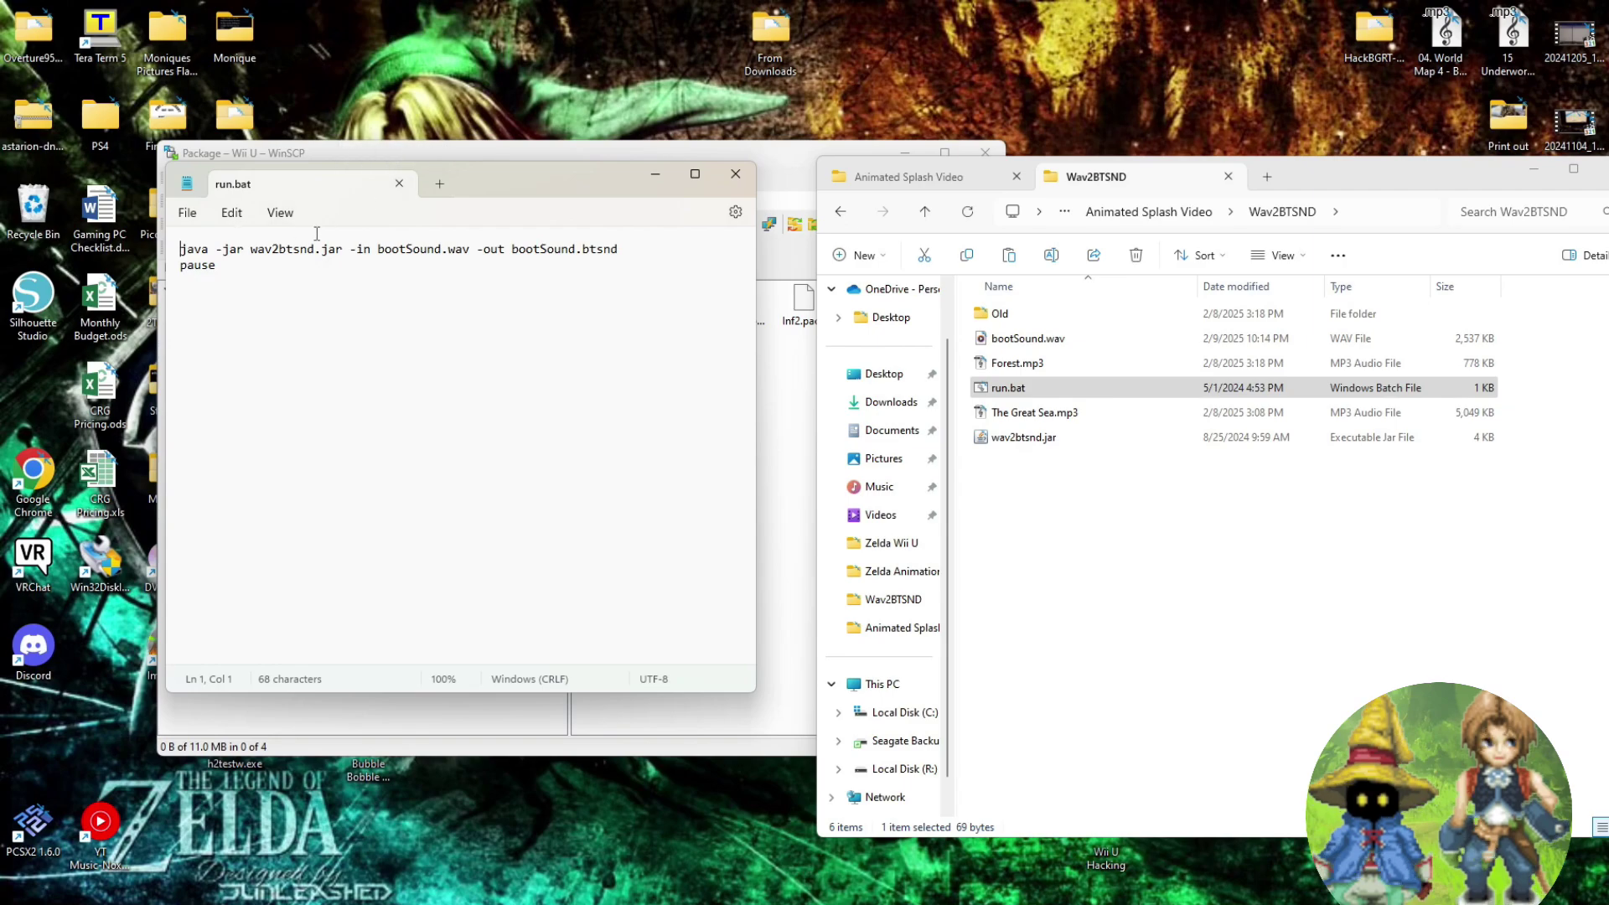
Let run.bat produce the new bootSound.btsnd, then select Hbm.pack in the Animated Splash Video folder
{"action": "left_click", "coordinate": [399, 183]}
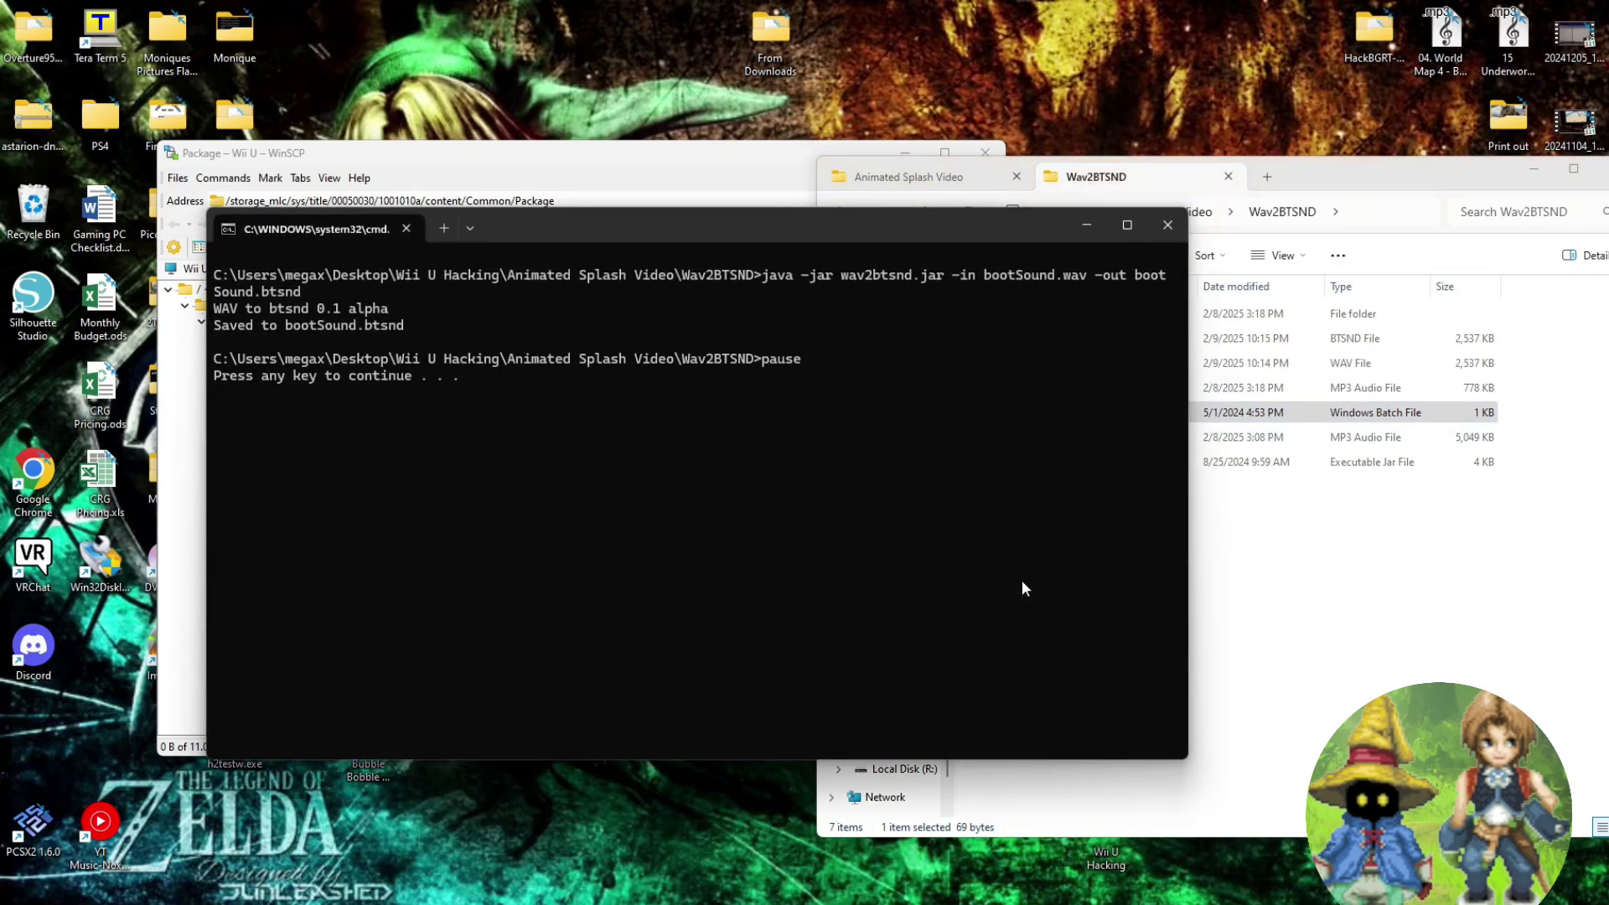
{"action": "key", "text": "space"}
{"action": "left_click", "coordinate": [1028, 339]}
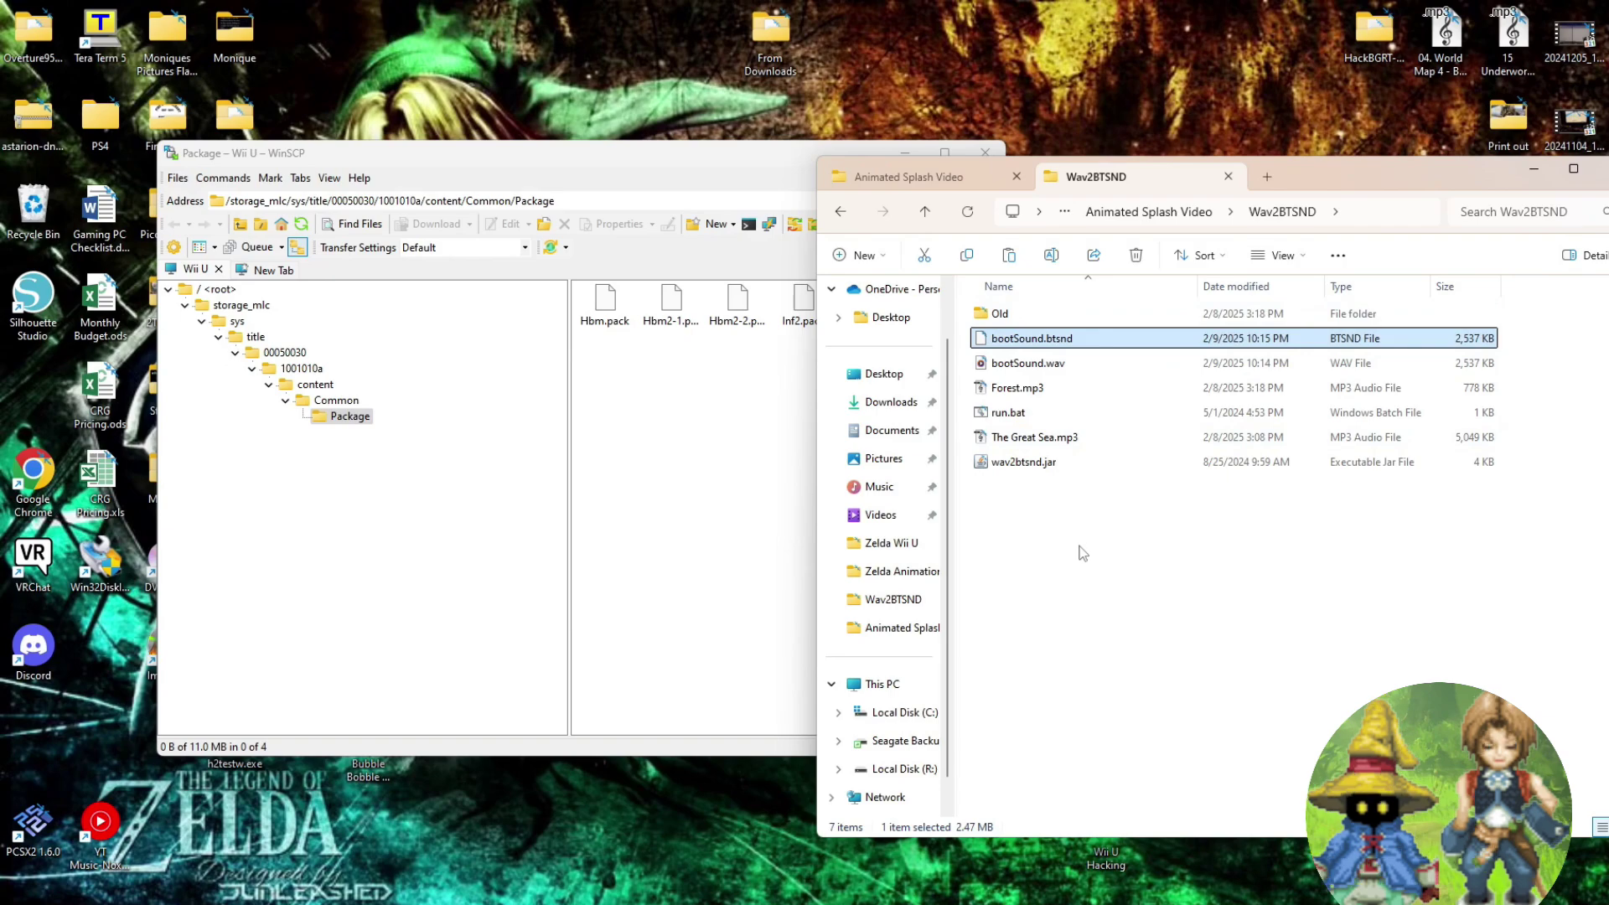
{"action": "left_click", "coordinate": [937, 180]}
{"action": "left_click", "coordinate": [1288, 356]}
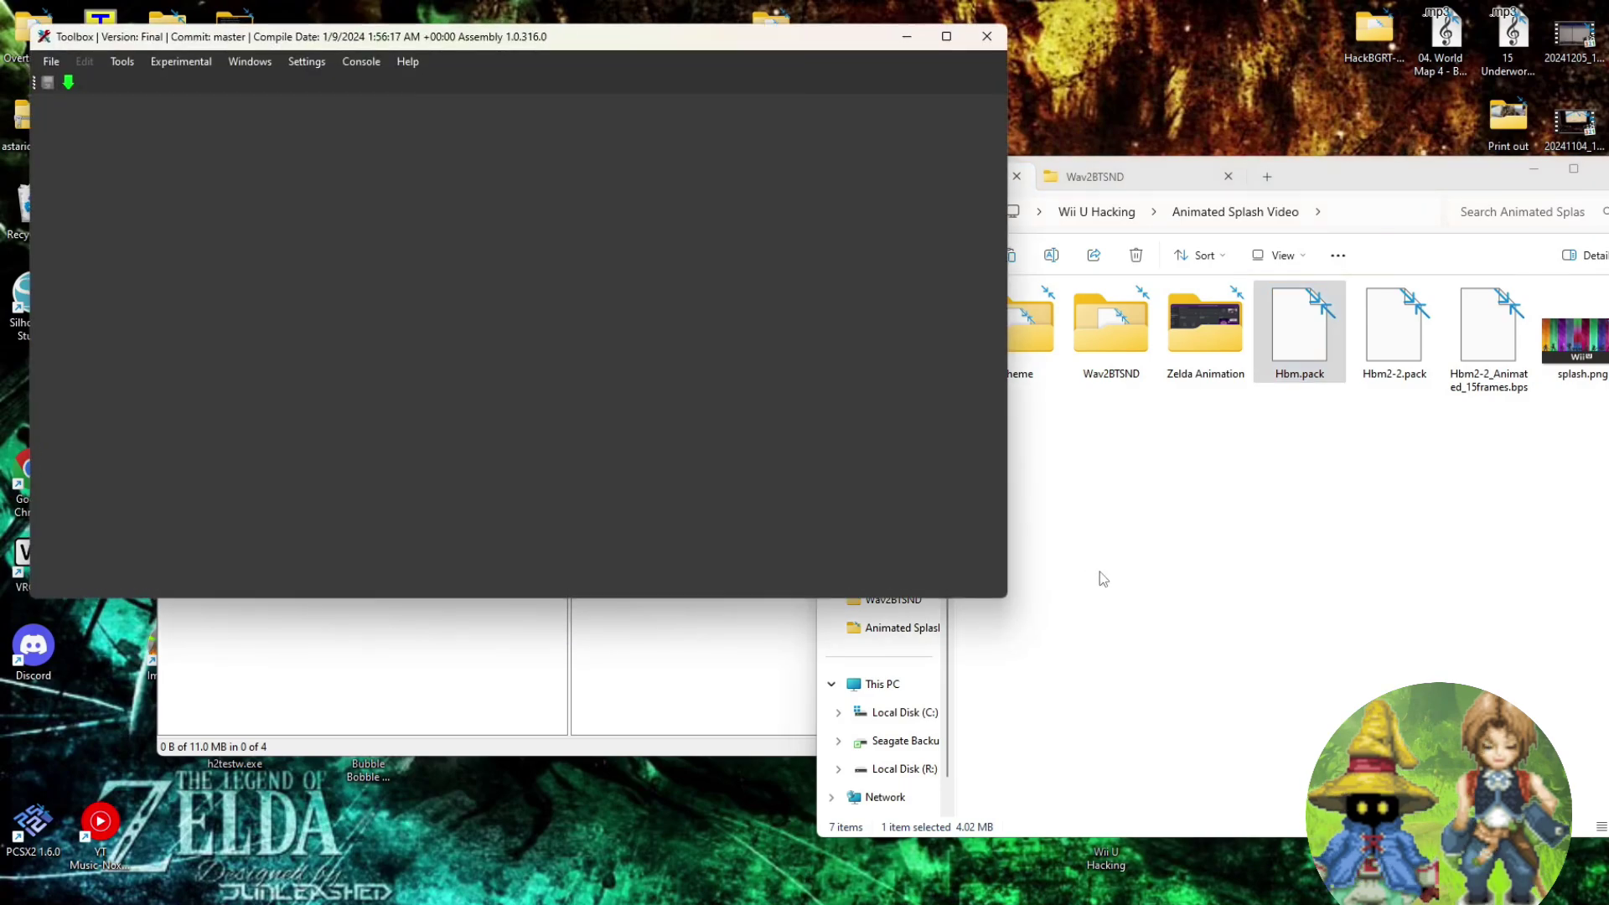
Load Hbm.pack into Switch Toolbox and locate bootSound.btsnd under Common > Sound > Hbm
{"action": "left_click", "coordinate": [1305, 341]}
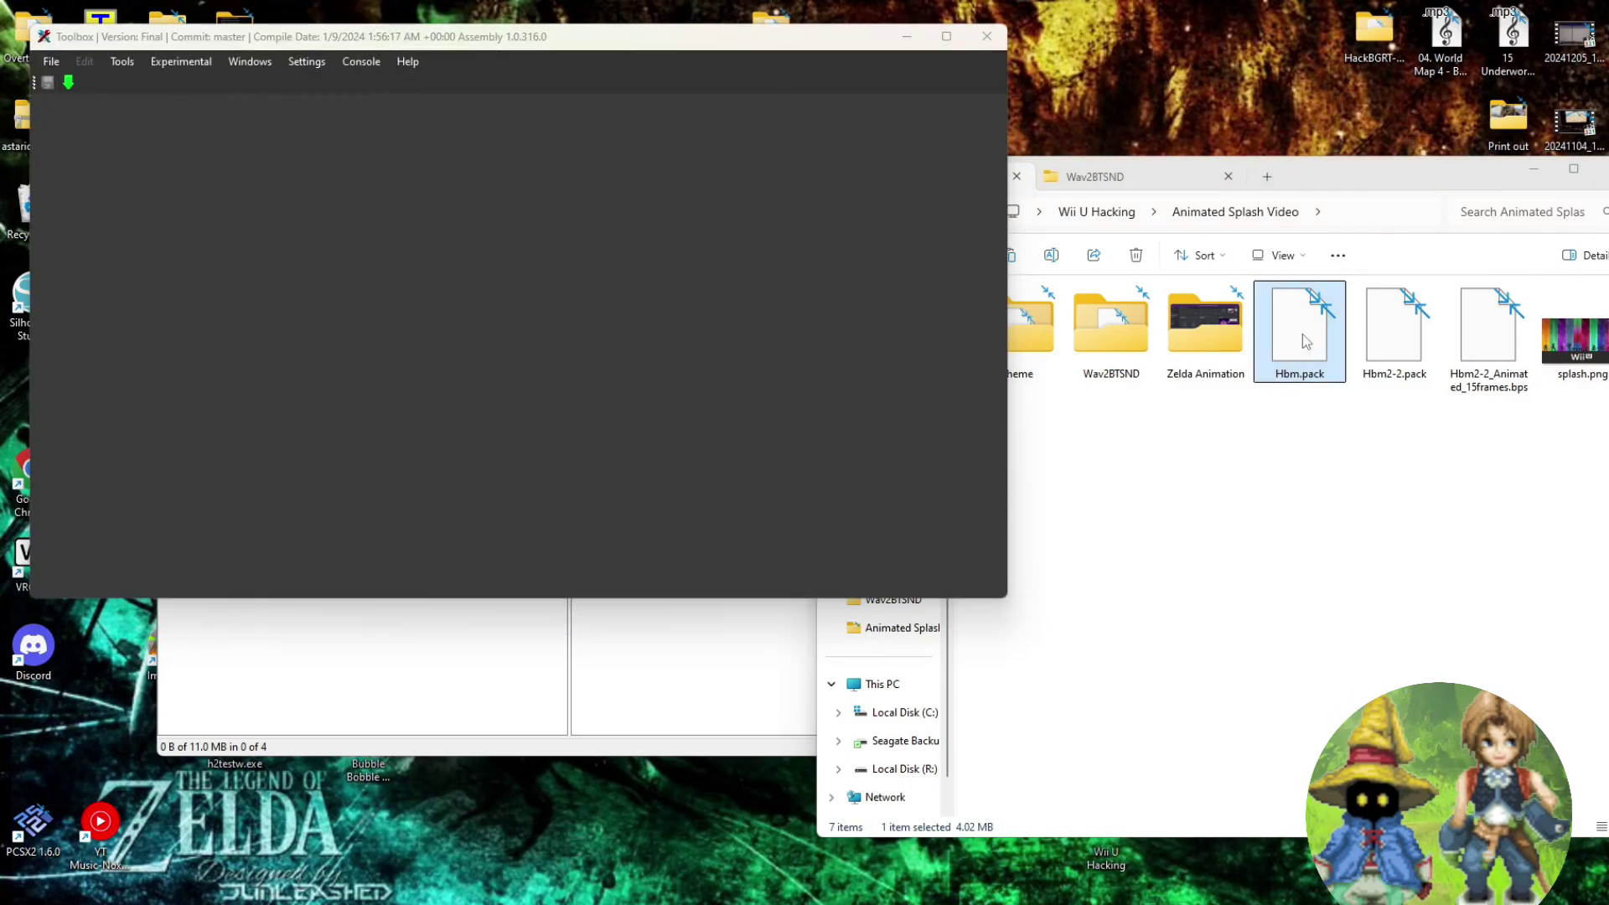
{"action": "left_click_drag", "start_coordinate": [1305, 341], "coordinate": [592, 373]}
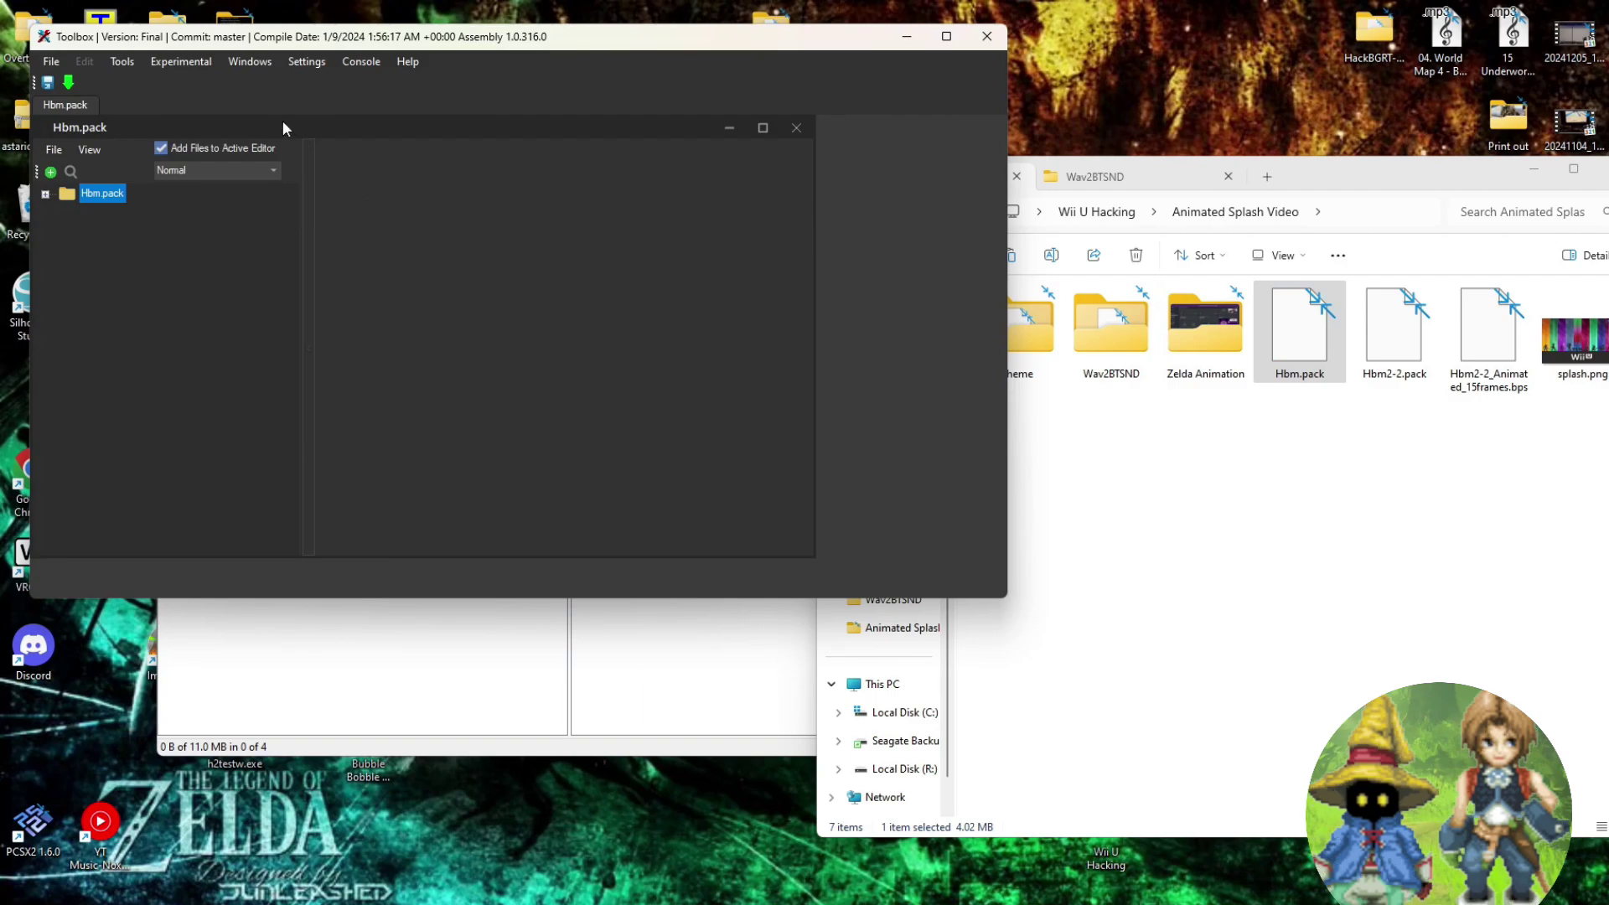
{"action": "double_click", "coordinate": [283, 124]}
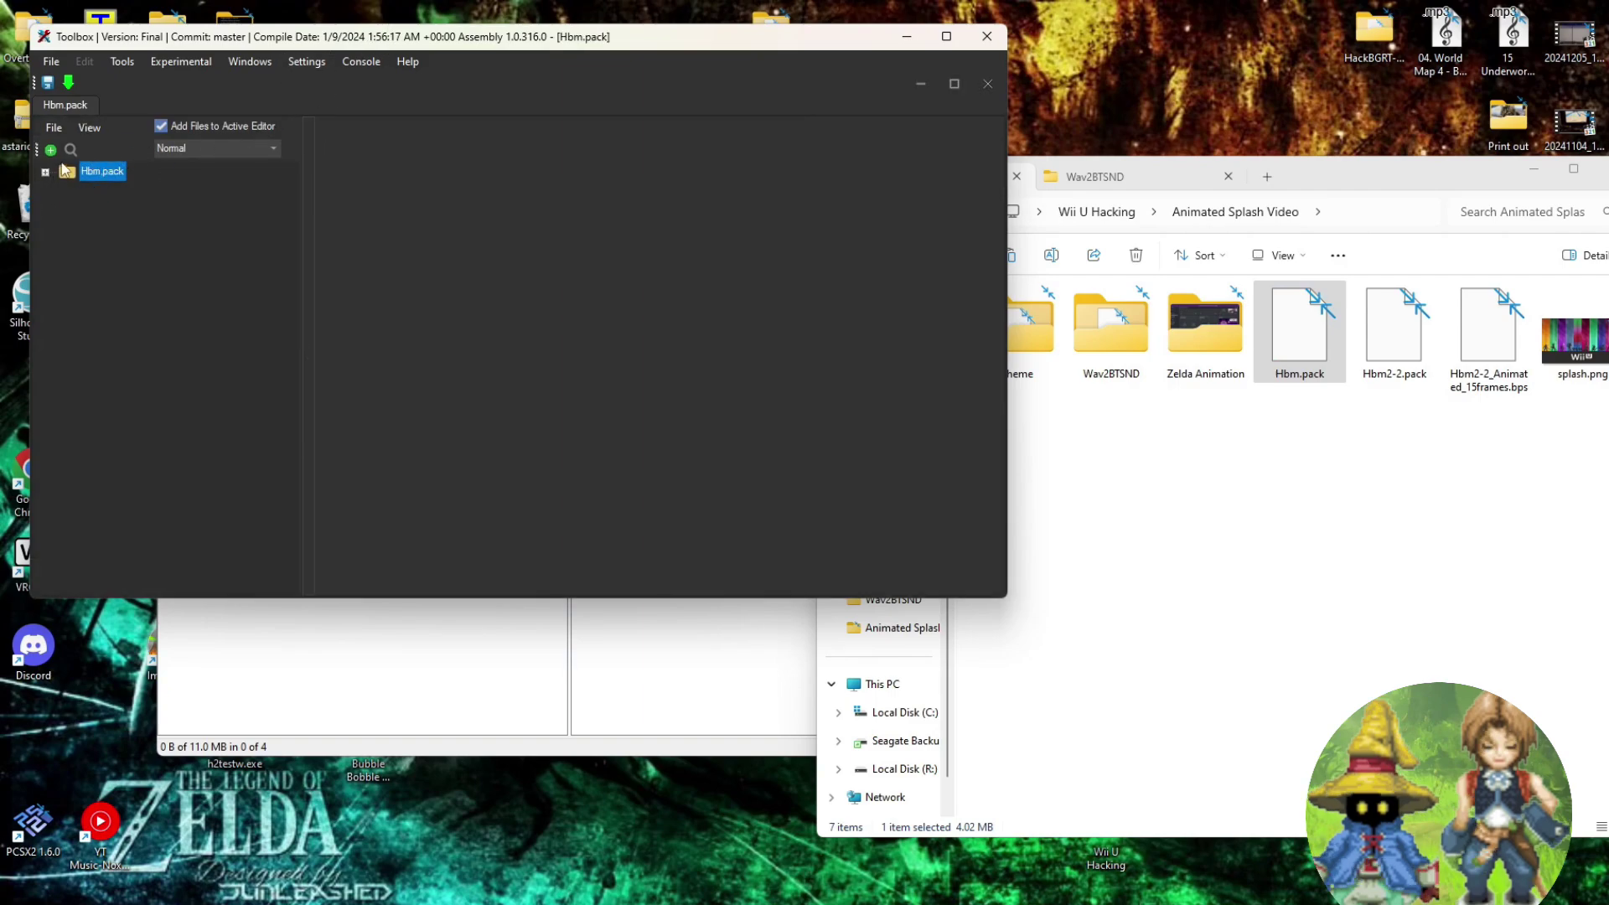
{"action": "left_click", "coordinate": [45, 172]}
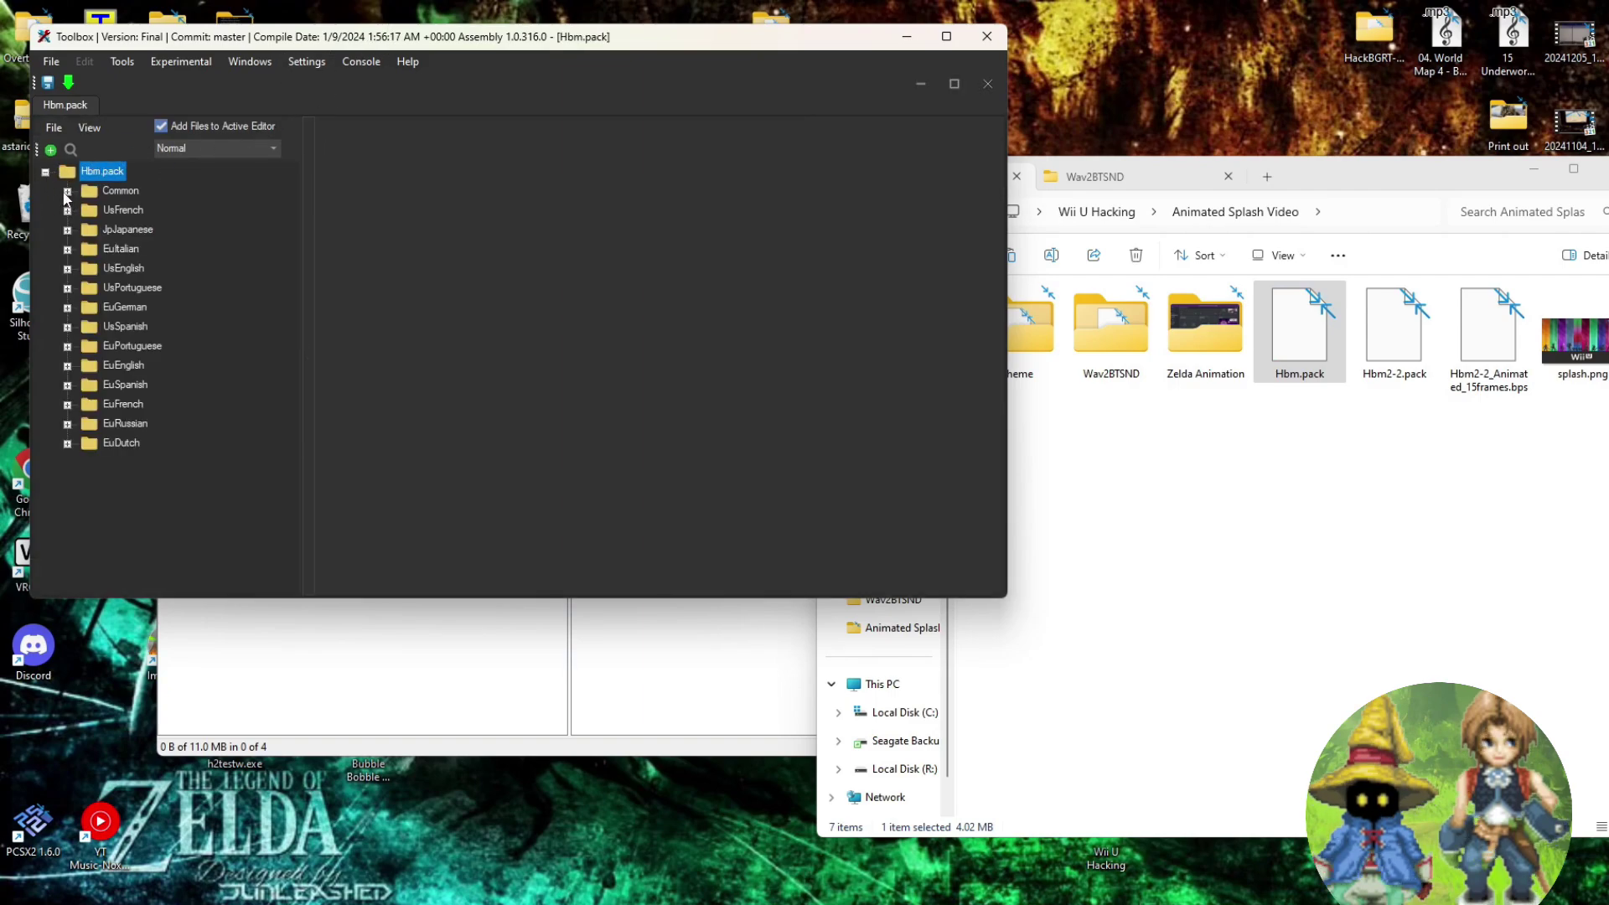
{"action": "left_click", "coordinate": [67, 191]}
{"action": "left_click", "coordinate": [89, 231]}
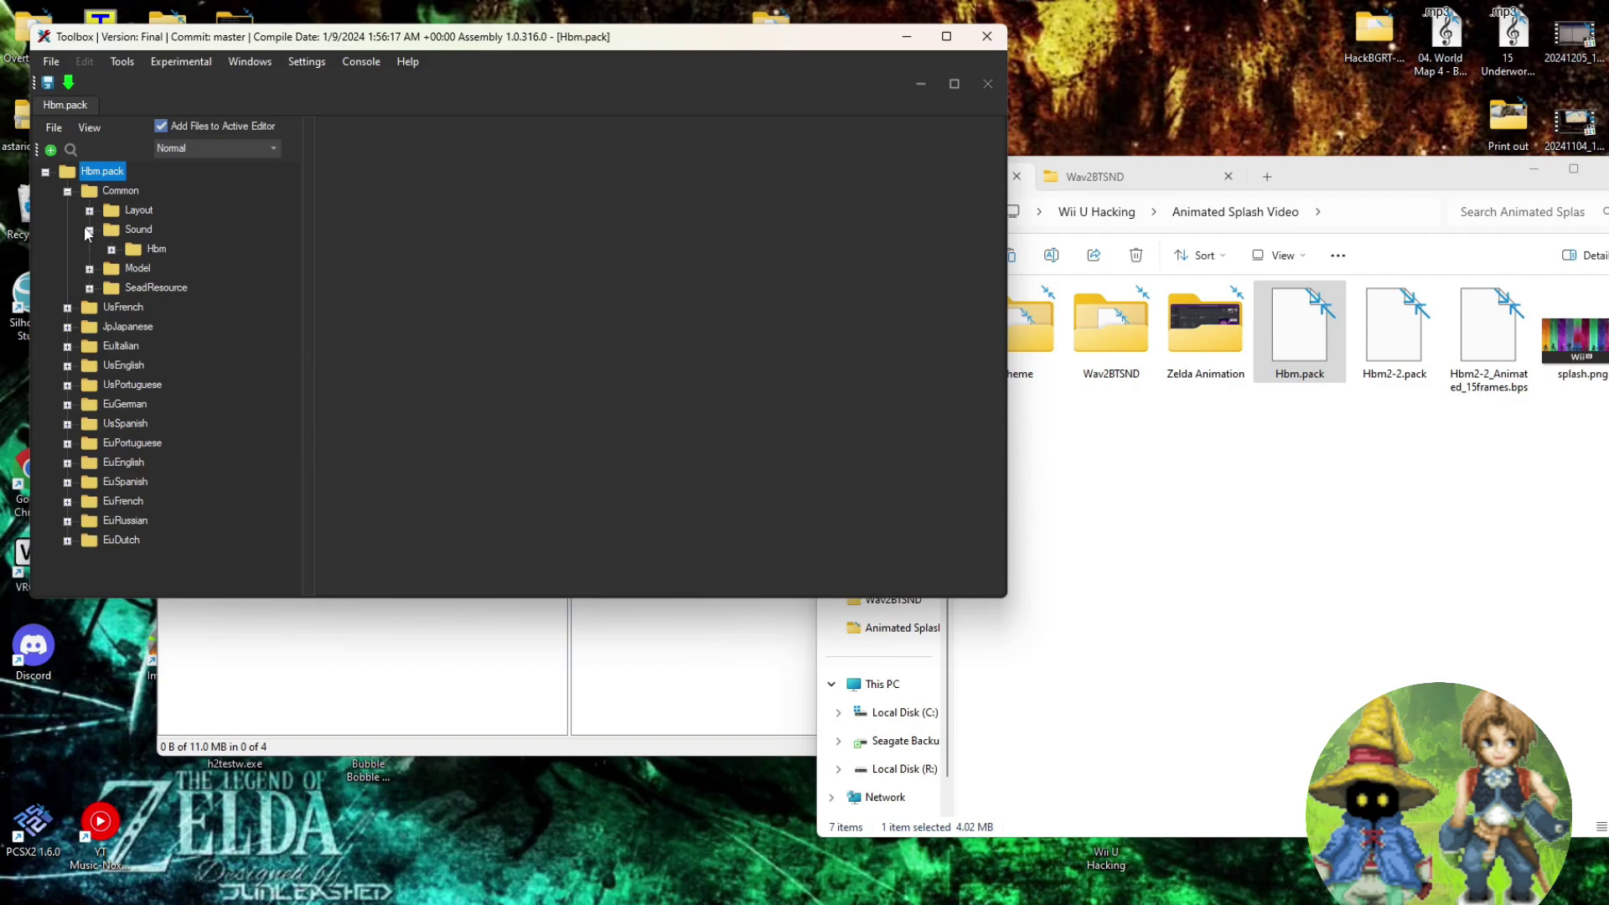
{"action": "left_click", "coordinate": [111, 250]}
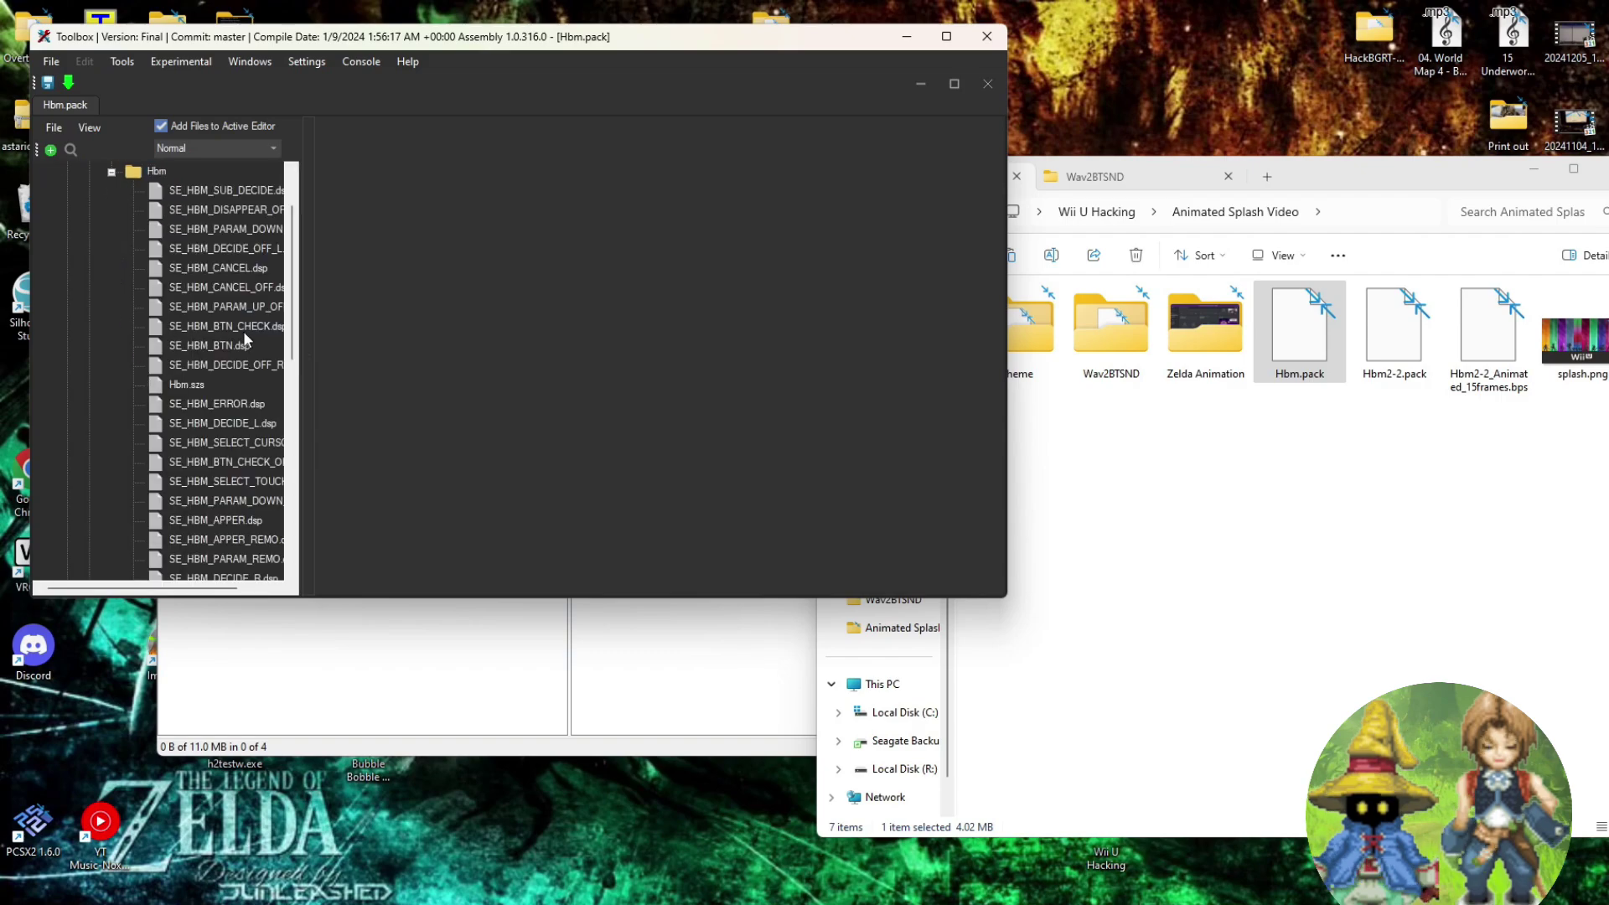
{"action": "scroll", "coordinate": [235, 360], "scroll_direction": "down", "scroll_amount": 2}
{"action": "left_click", "coordinate": [186, 309]}
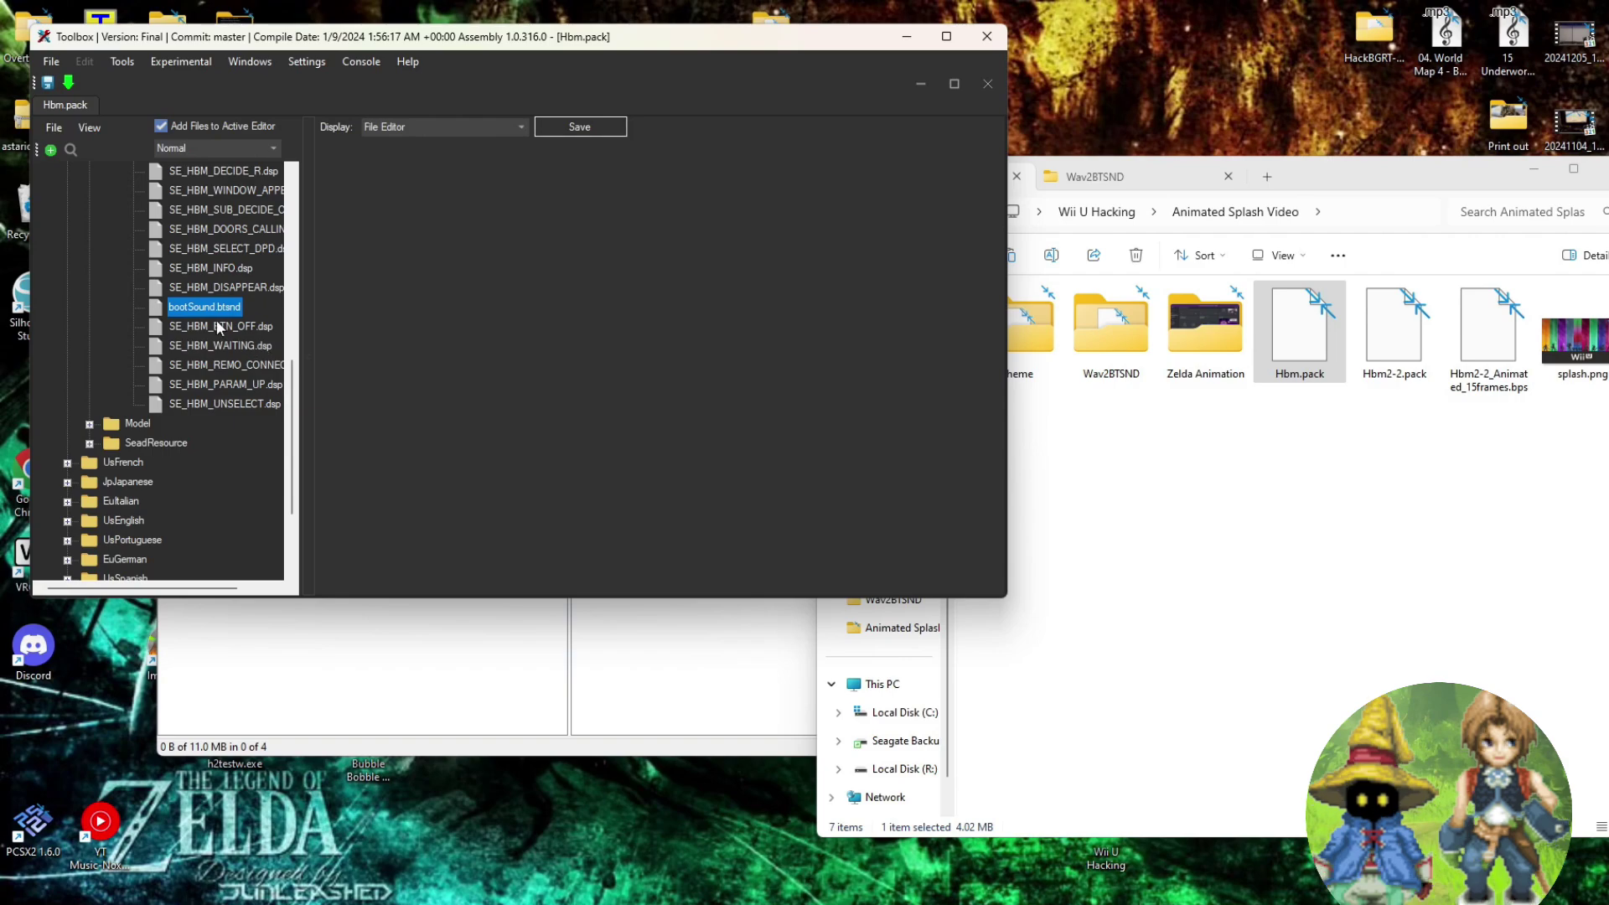
Replace bootSound.btsnd's raw data with the converted file, save Hbm.pack, and close the editor
{"action": "right_click", "coordinate": [200, 308]}
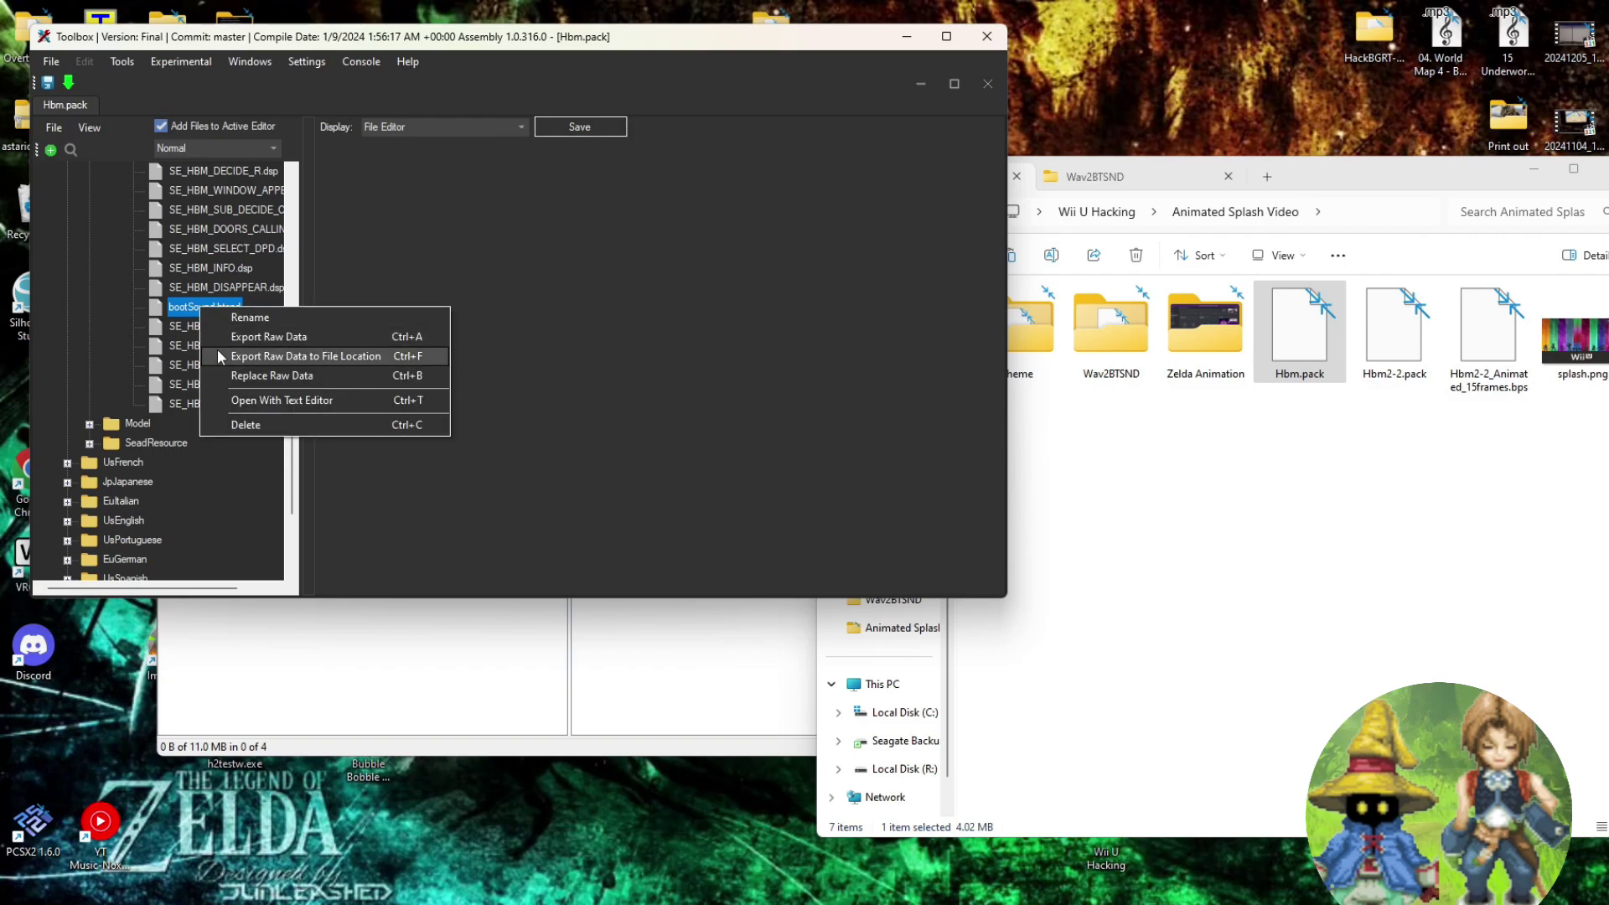
{"action": "left_click", "coordinate": [231, 377]}
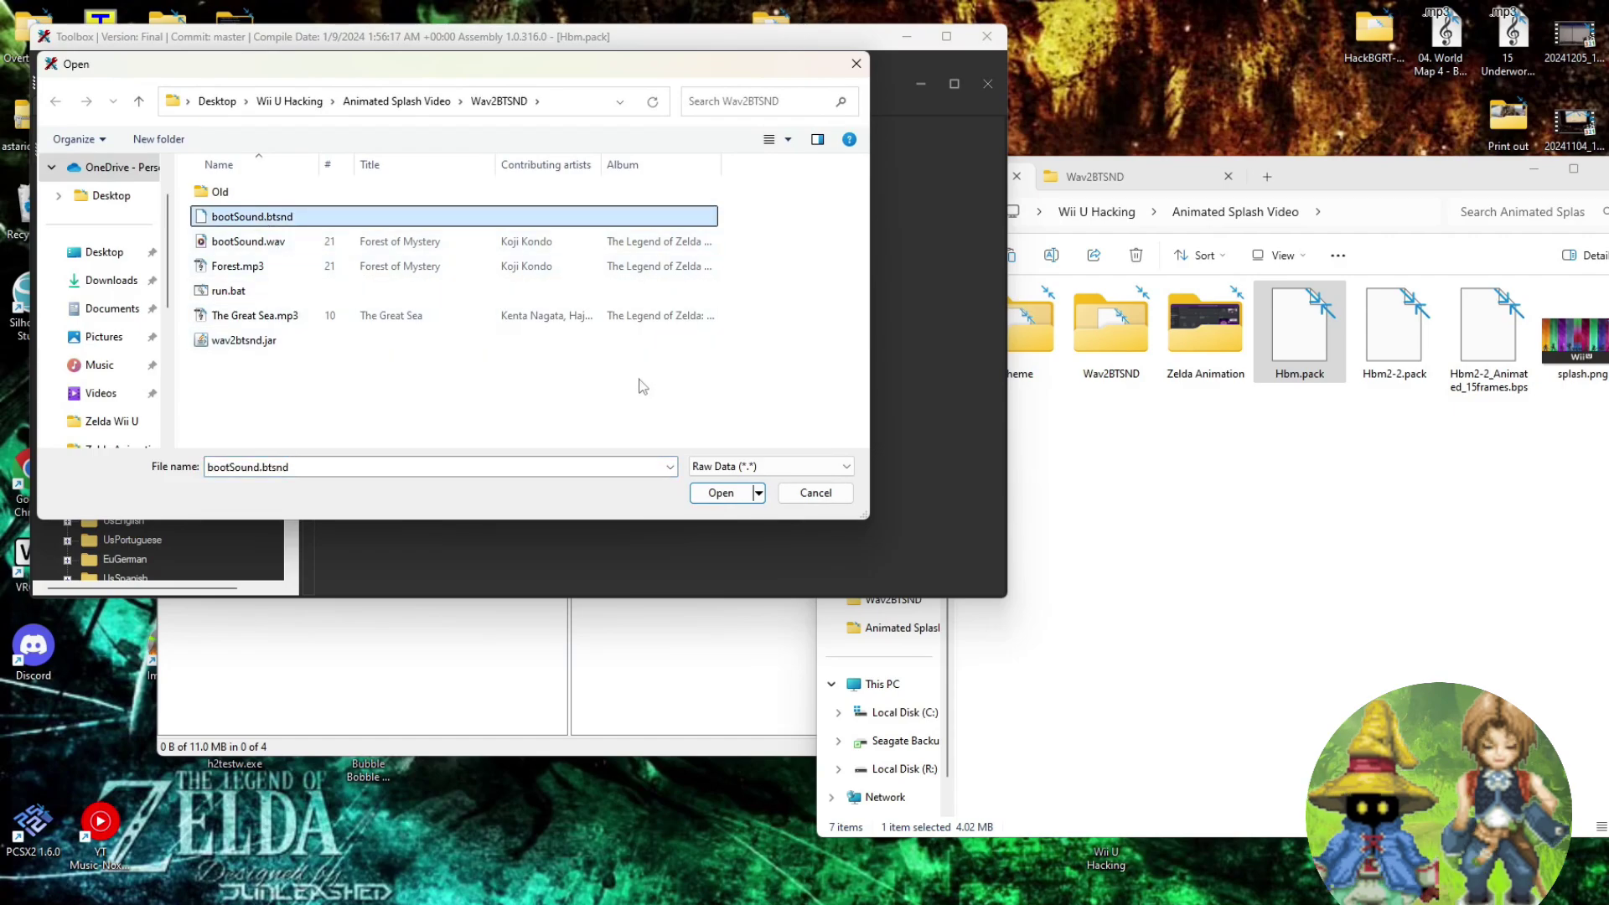
{"action": "left_click", "coordinate": [720, 494]}
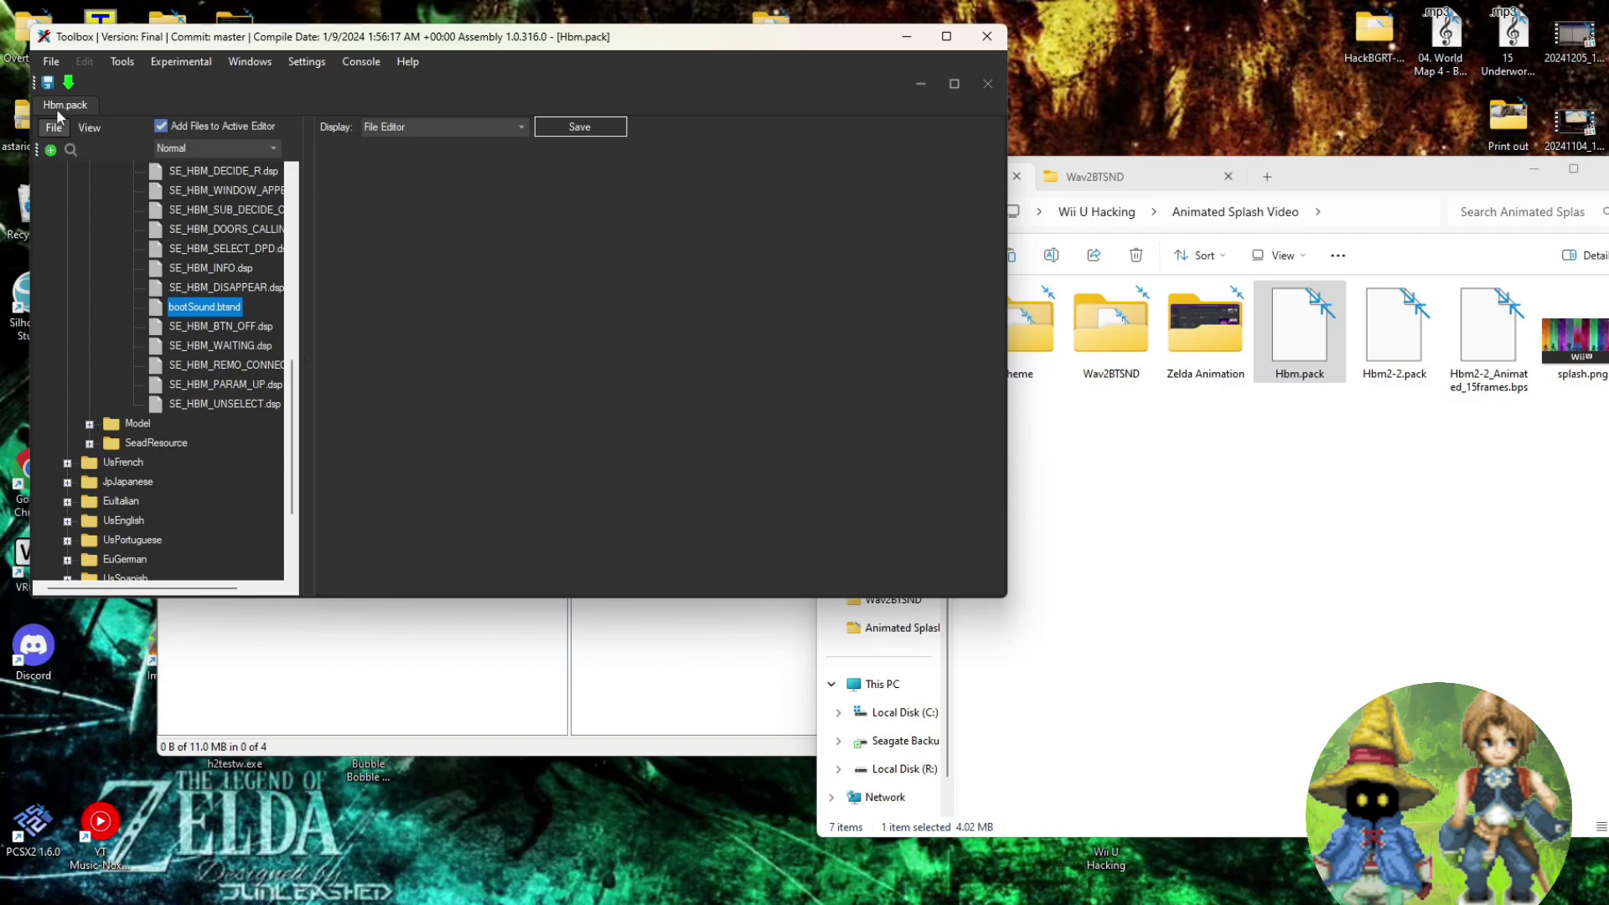
{"action": "left_click", "coordinate": [48, 83]}
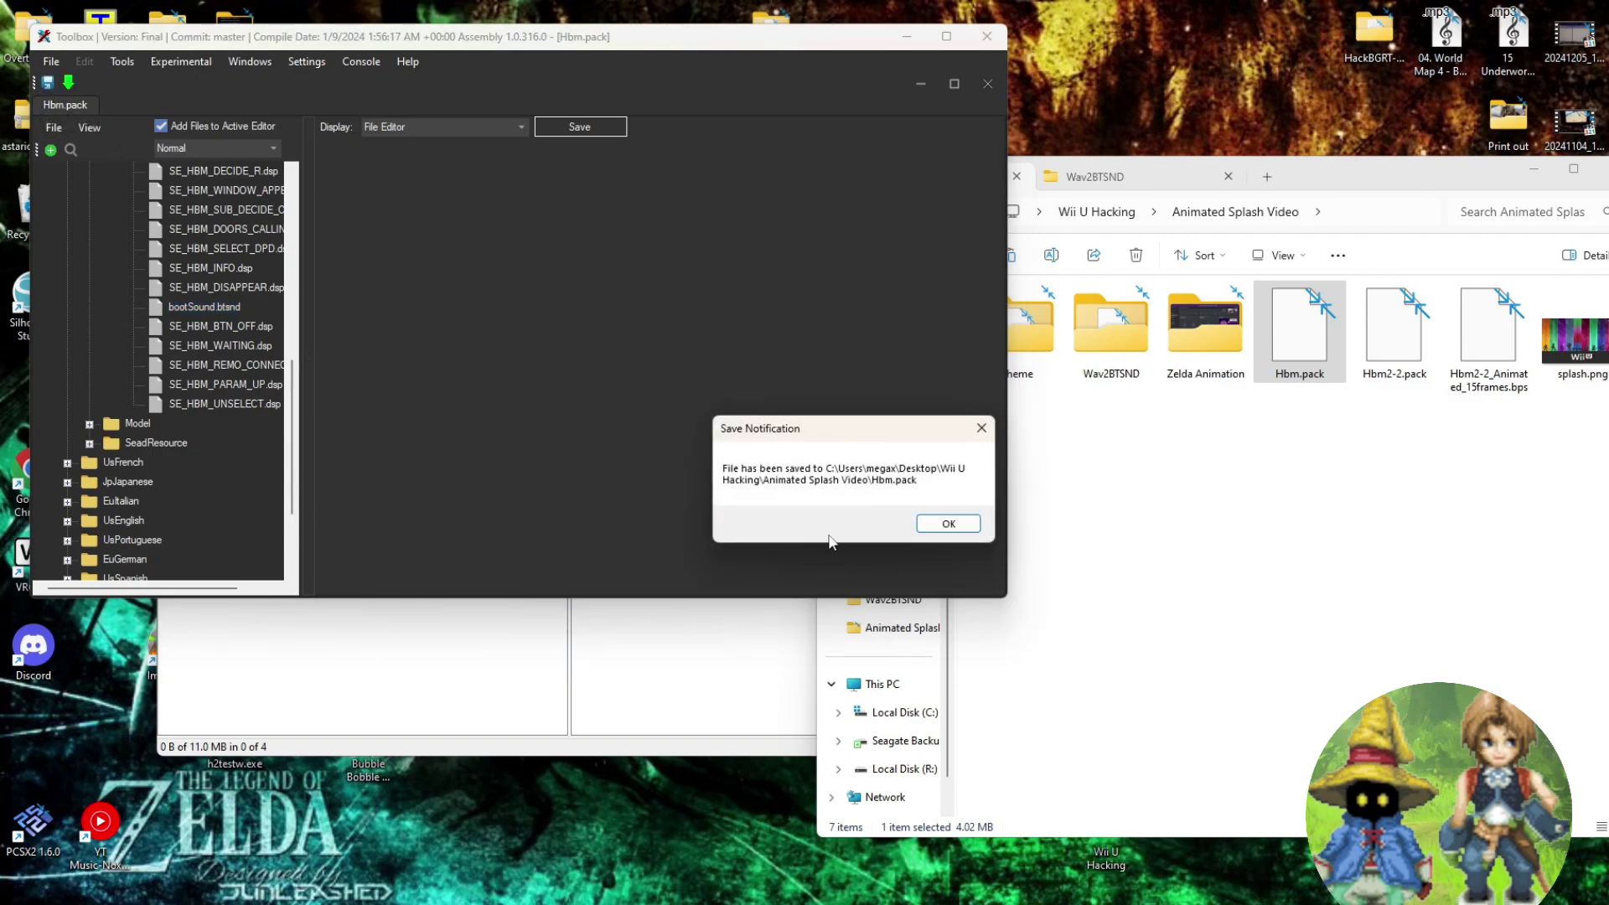
{"action": "left_click", "coordinate": [944, 525]}
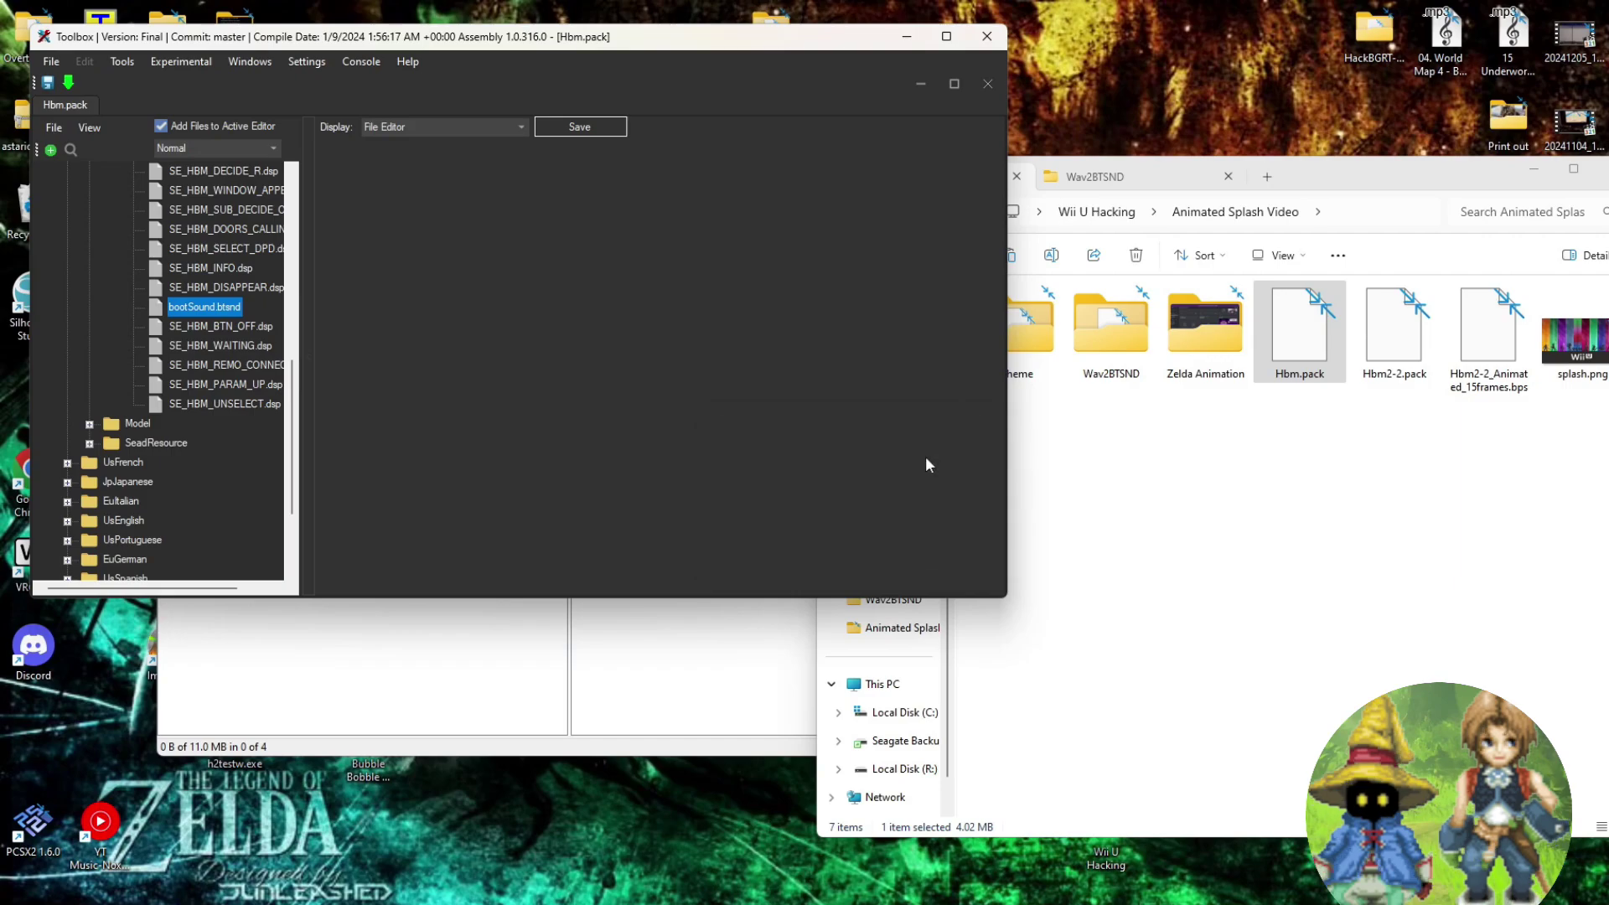
{"action": "left_click", "coordinate": [987, 84]}
Close Switch Toolbox and copy Hbm.pack and Hbm2-2.pack from the Explorer folder
{"action": "left_click", "coordinate": [987, 36]}
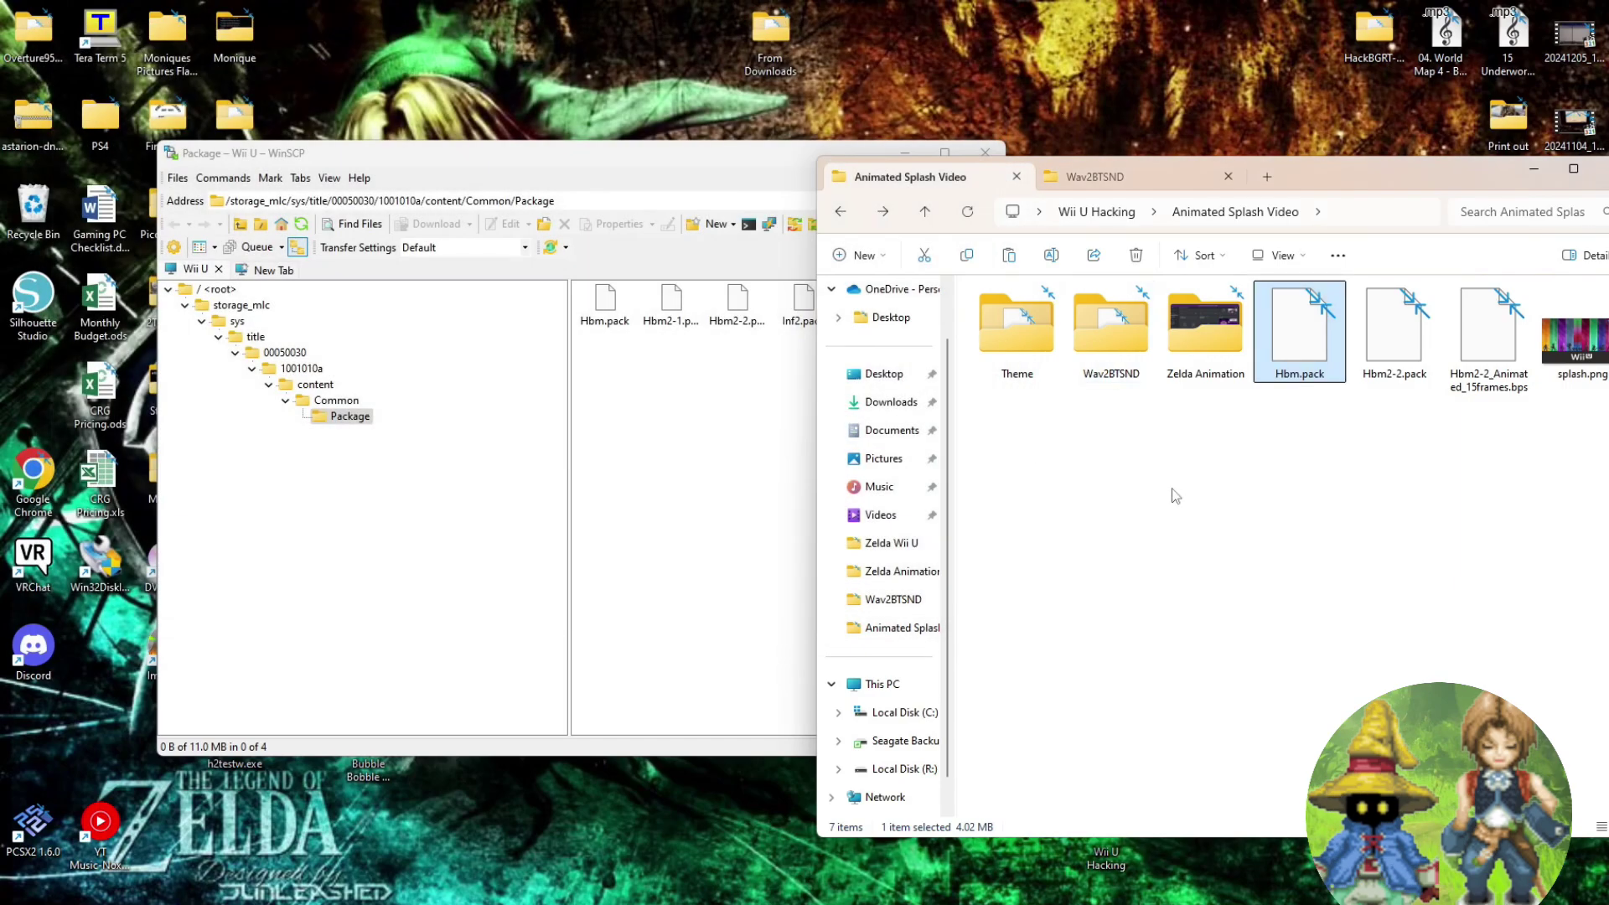
{"action": "left_click", "coordinate": [1173, 496]}
{"action": "left_click_drag", "start_coordinate": [1336, 179], "coordinate": [1439, 226]}
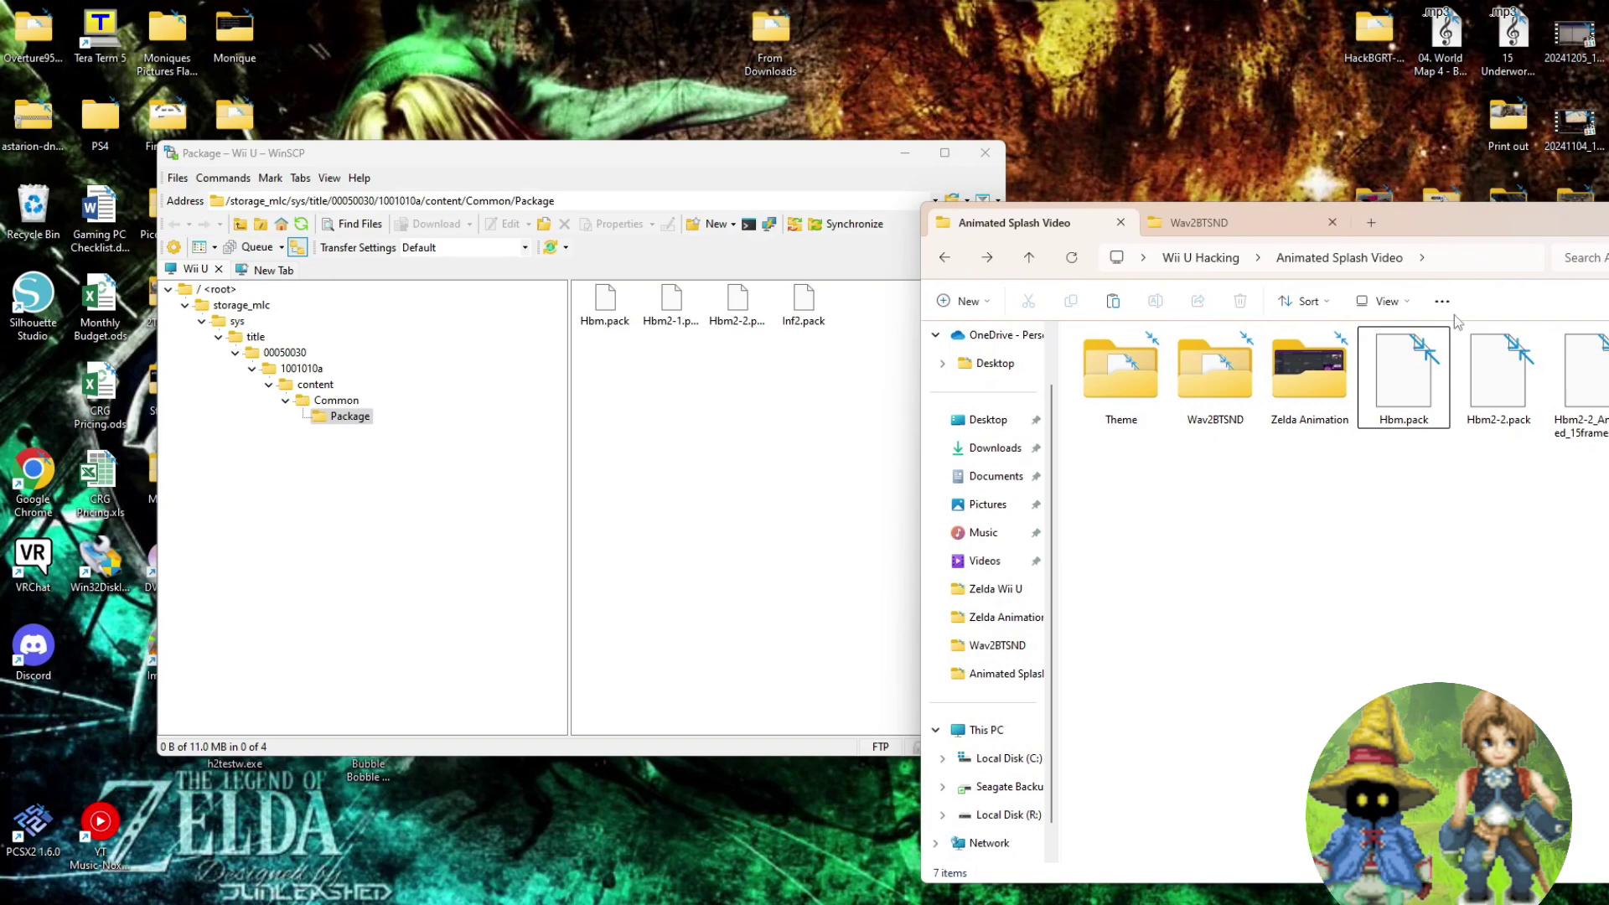
{"action": "left_click_drag", "start_coordinate": [1515, 483], "coordinate": [1369, 367]}
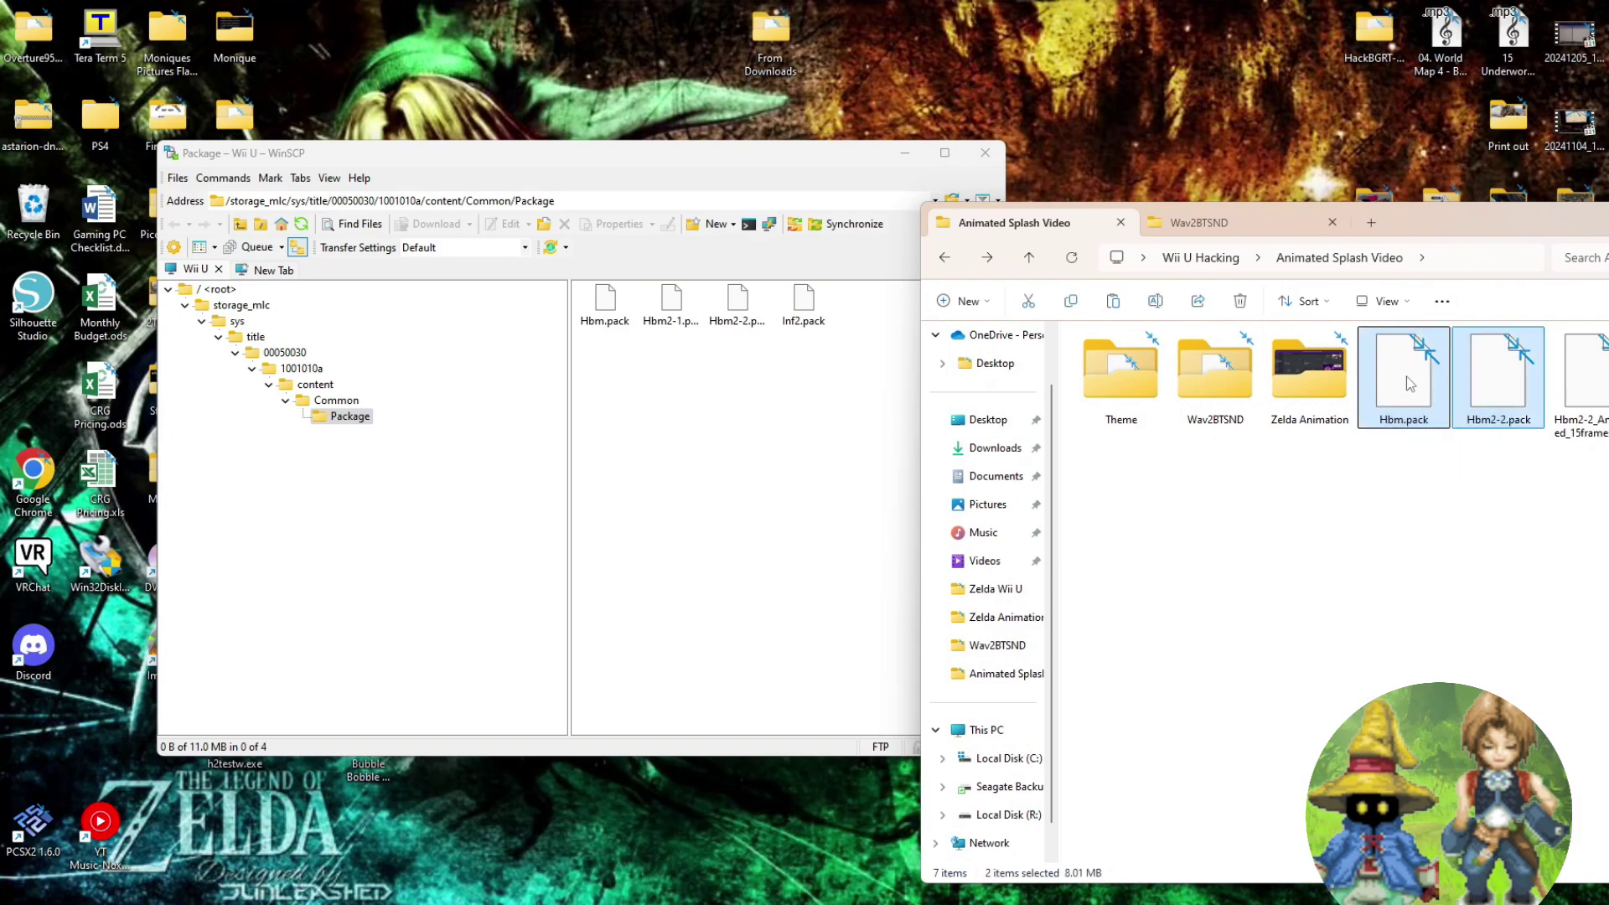
{"action": "right_click", "coordinate": [1407, 379]}
{"action": "left_click", "coordinate": [1450, 603]}
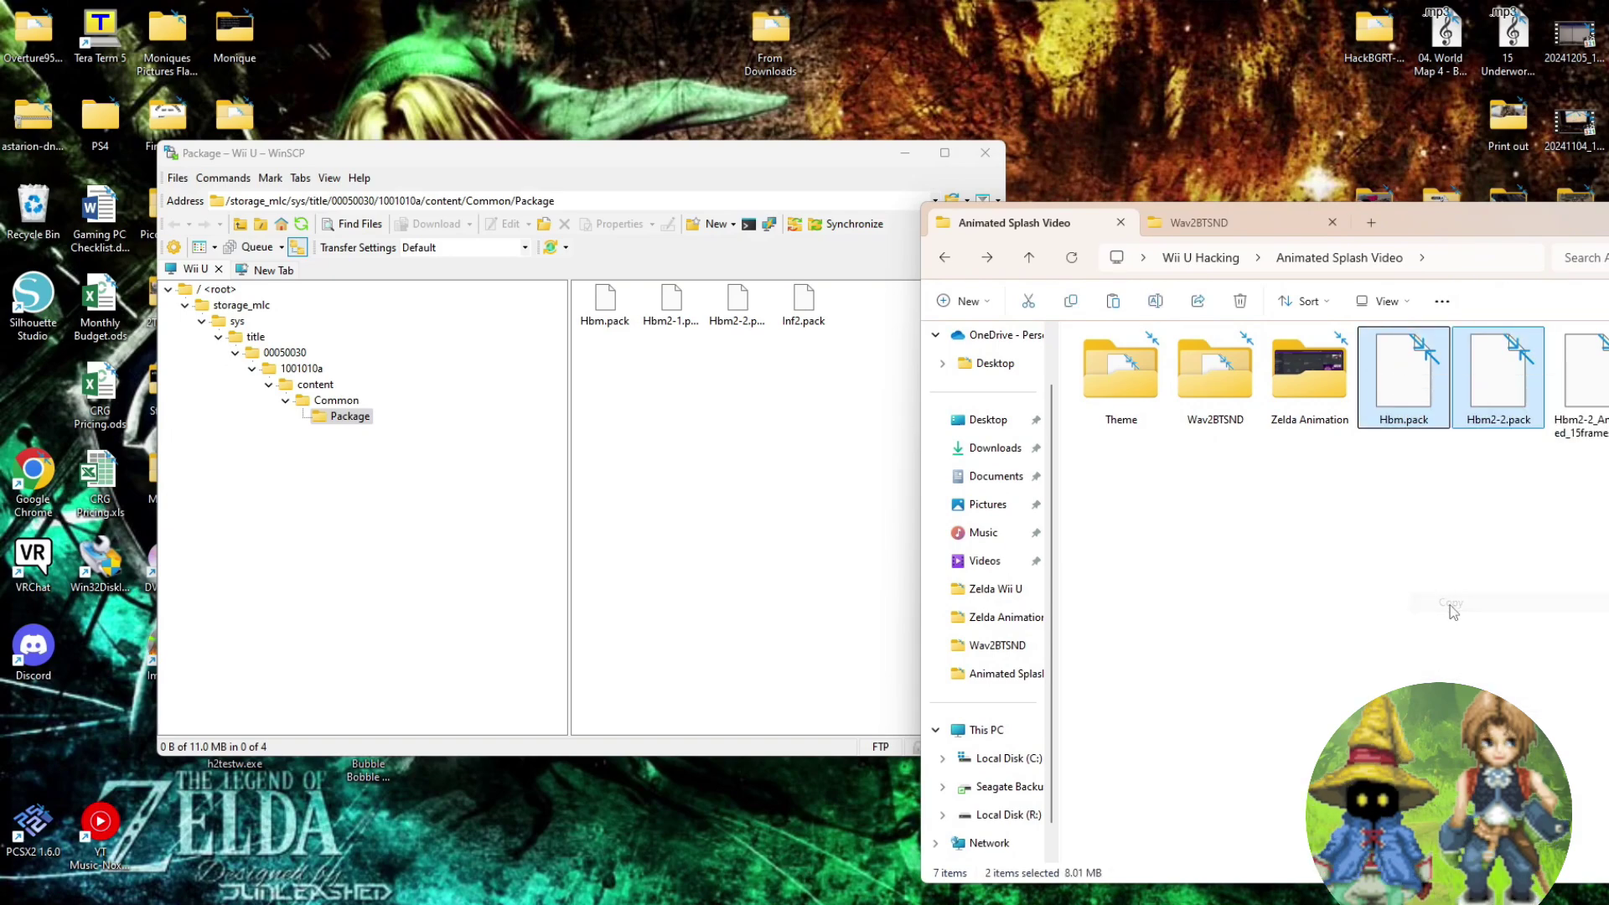
Upload both packs into the Wii U's Common/Package folder via WinSCP, then close WinSCP
{"action": "left_click", "coordinate": [725, 520]}
{"action": "right_click", "coordinate": [719, 438]}
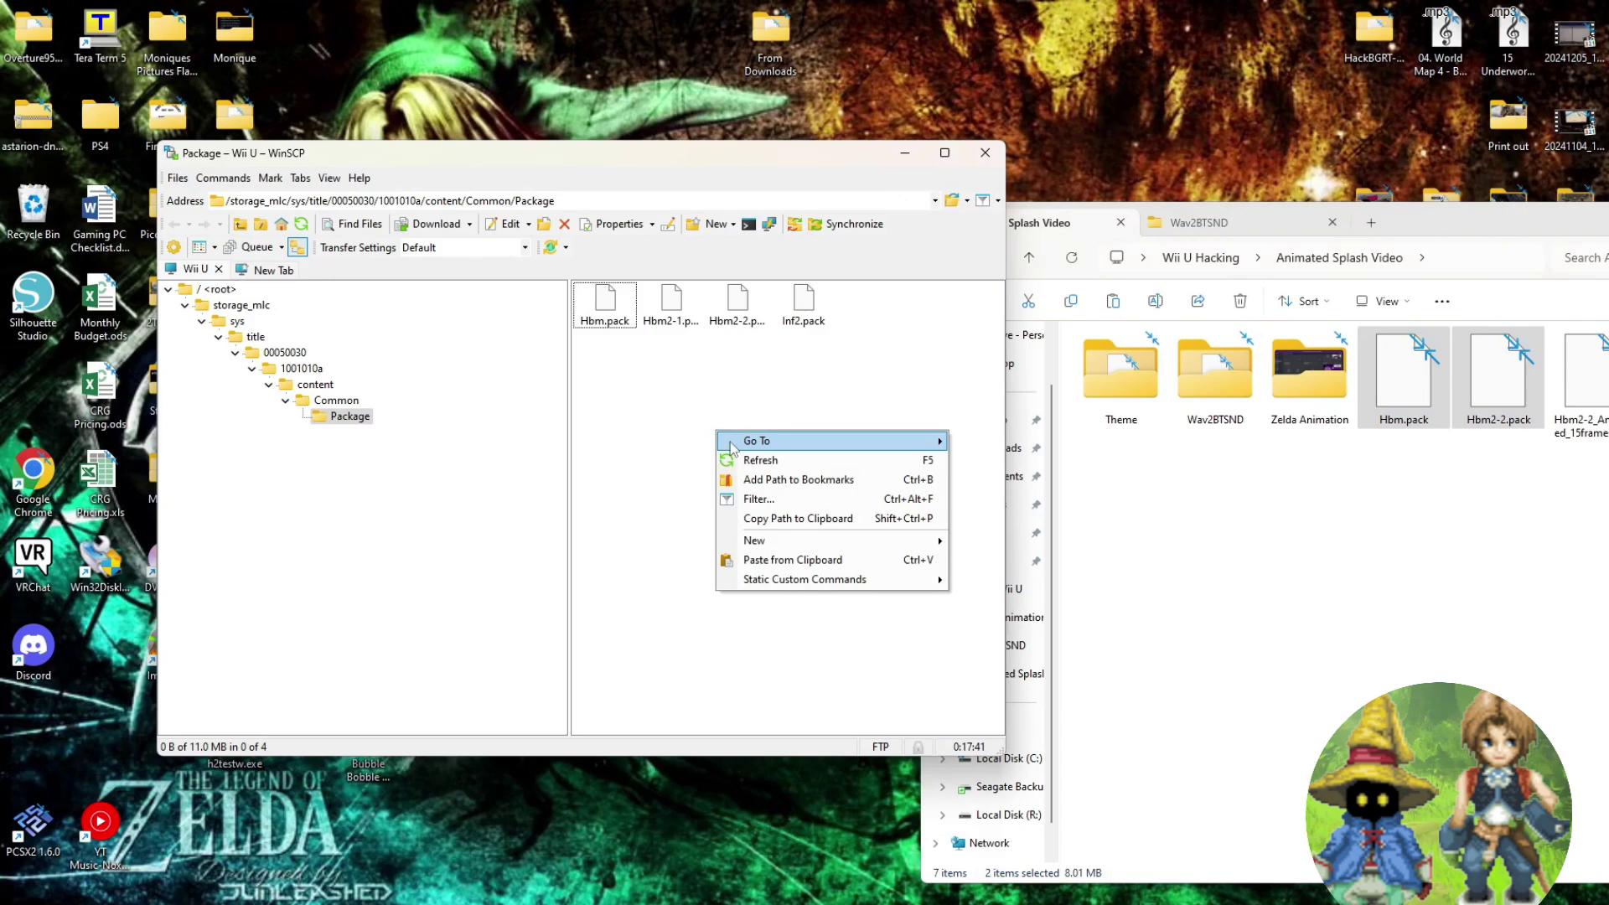
{"action": "left_click", "coordinate": [759, 561]}
{"action": "left_click", "coordinate": [618, 509]}
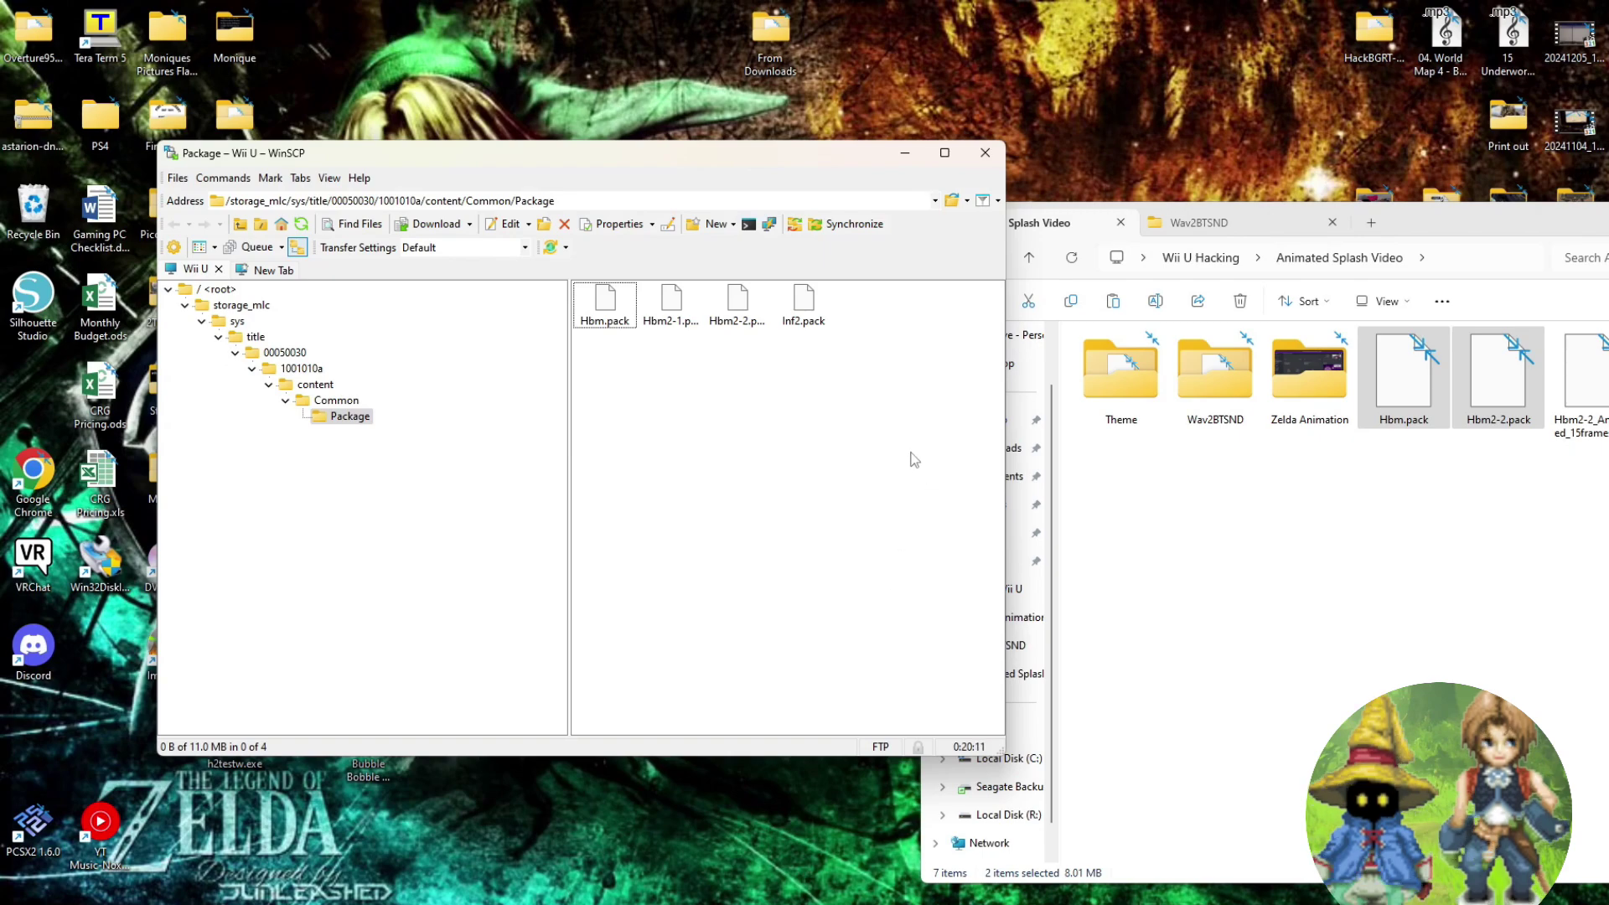
{"action": "left_click", "coordinate": [985, 159]}
{"action": "left_click_drag", "start_coordinate": [1419, 223], "coordinate": [1136, 208]}
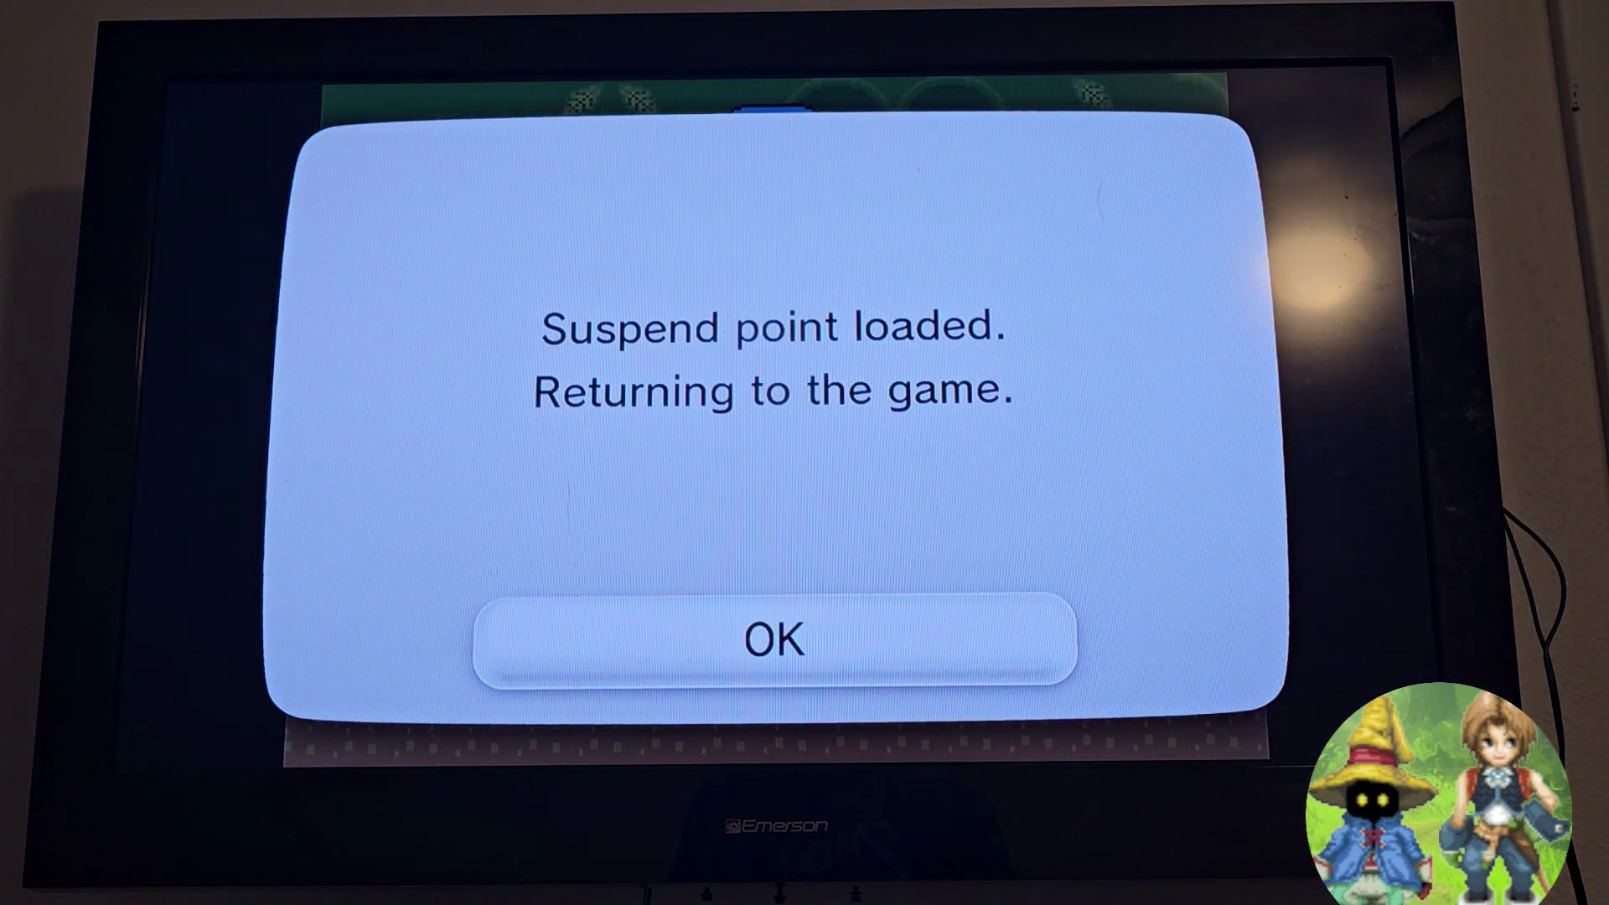
Open the Wii U HOME Menu over the suspended Super Mario World
{"action": "key", "text": "Escape"}
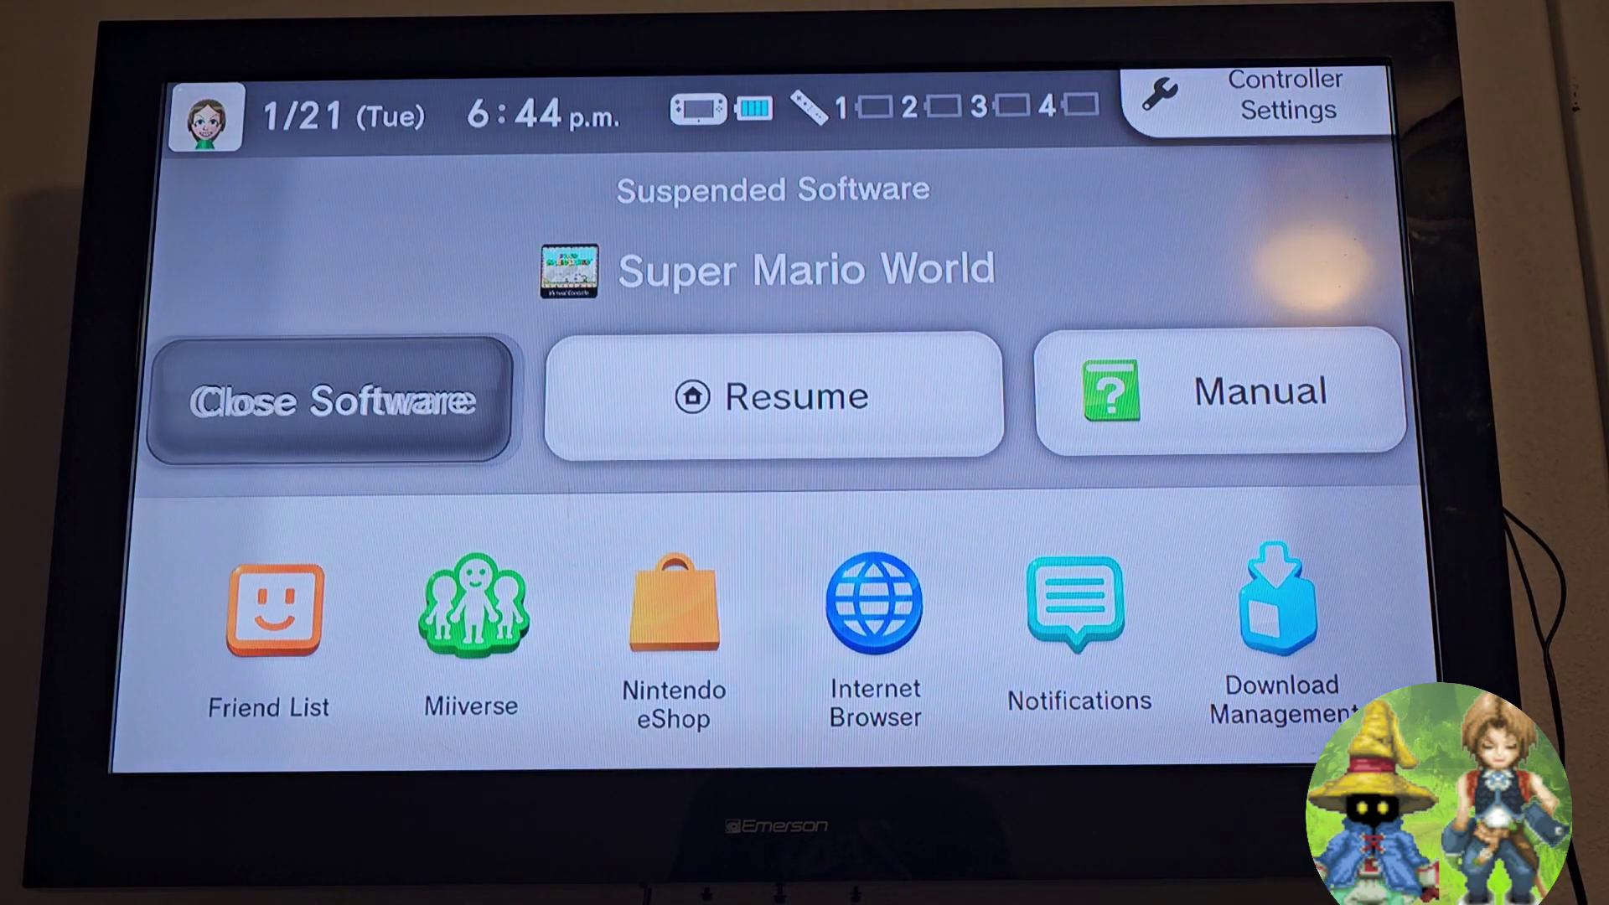